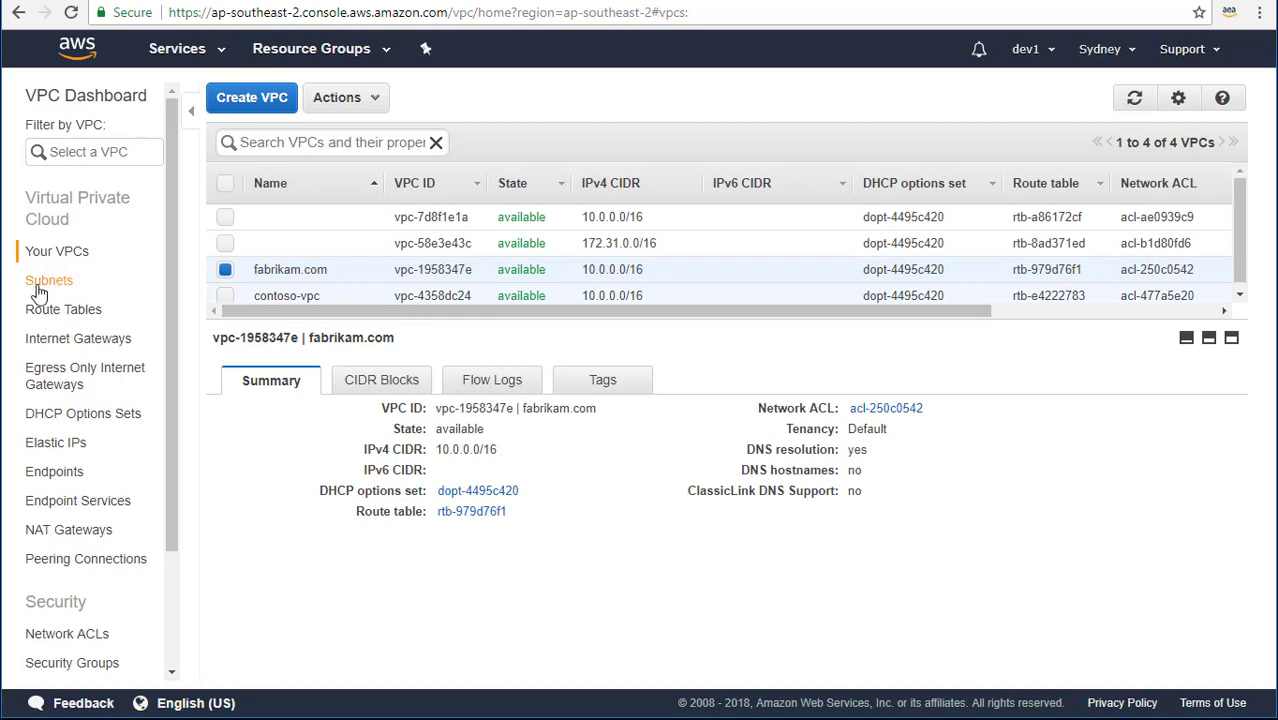
Create subnet pri-1 (10.0.1.0/24, ap-southeast-2a) in the fabrikam.com VPC.
left_click(36, 284)
left_click(296, 104)
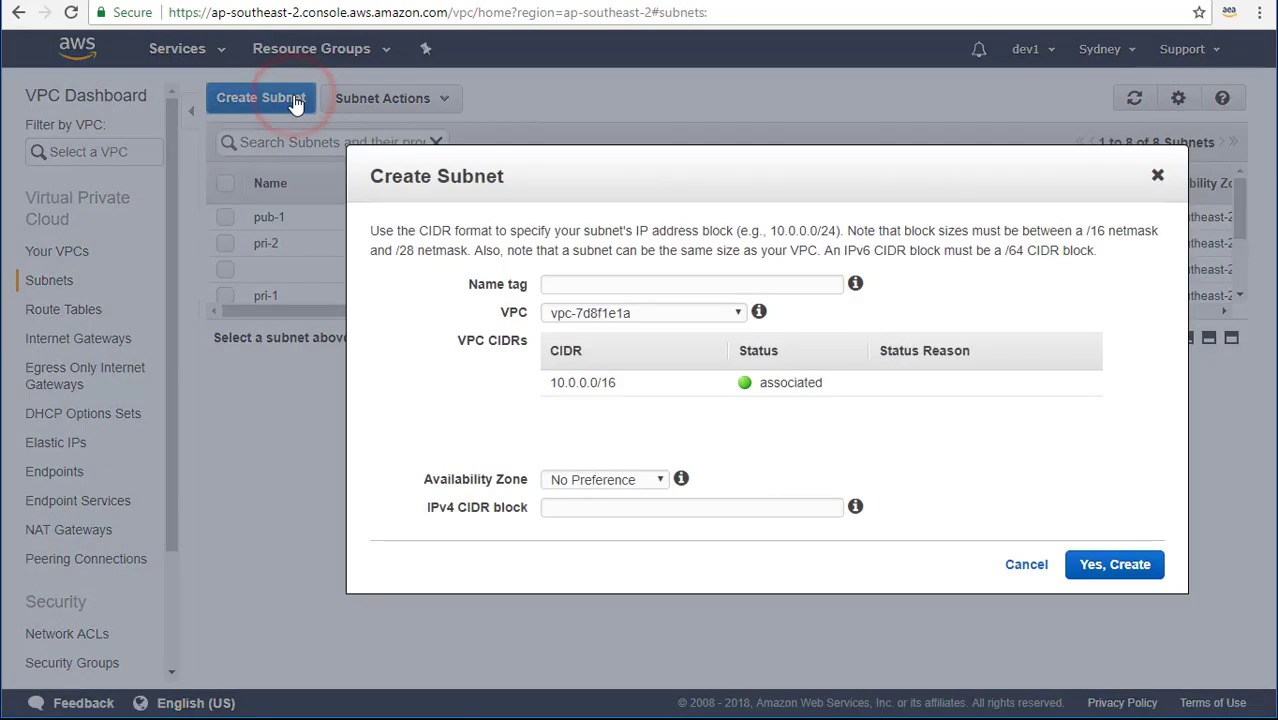
left_click(696, 283)
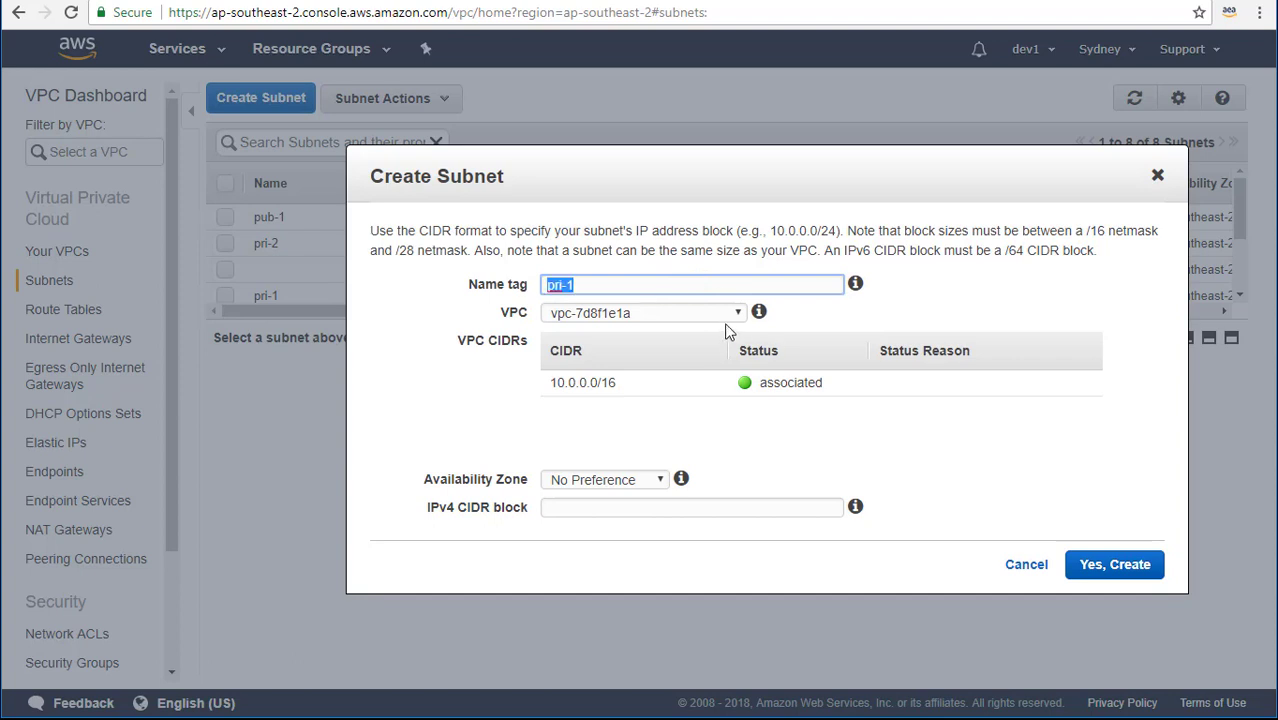
left_click(724, 315)
left_click(690, 362)
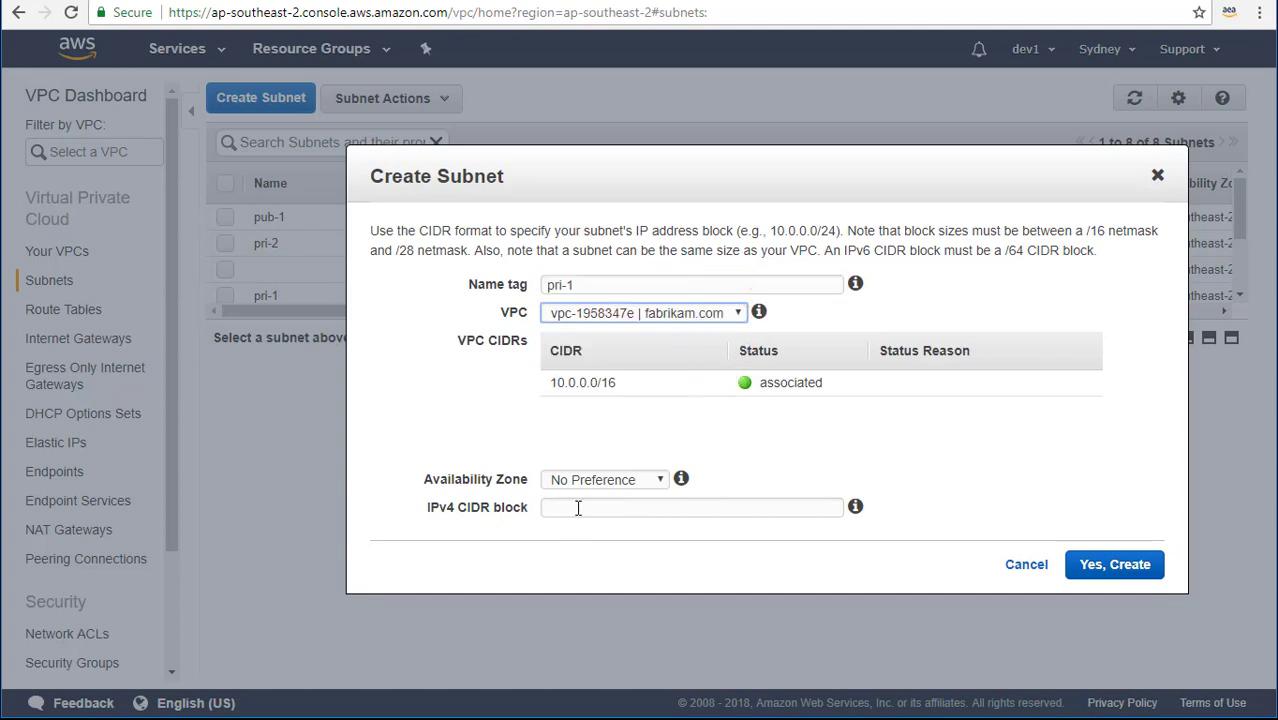
left_click(578, 508)
left_click(594, 479)
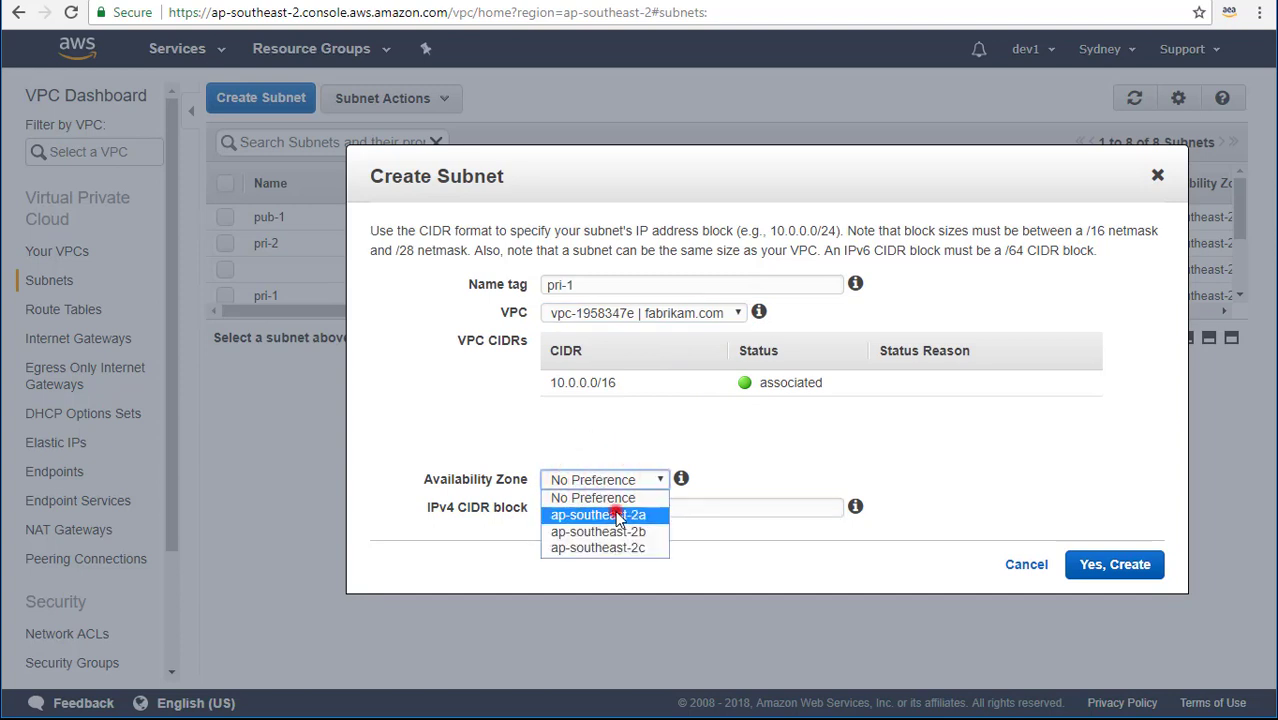
left_click(618, 515)
left_click(716, 502)
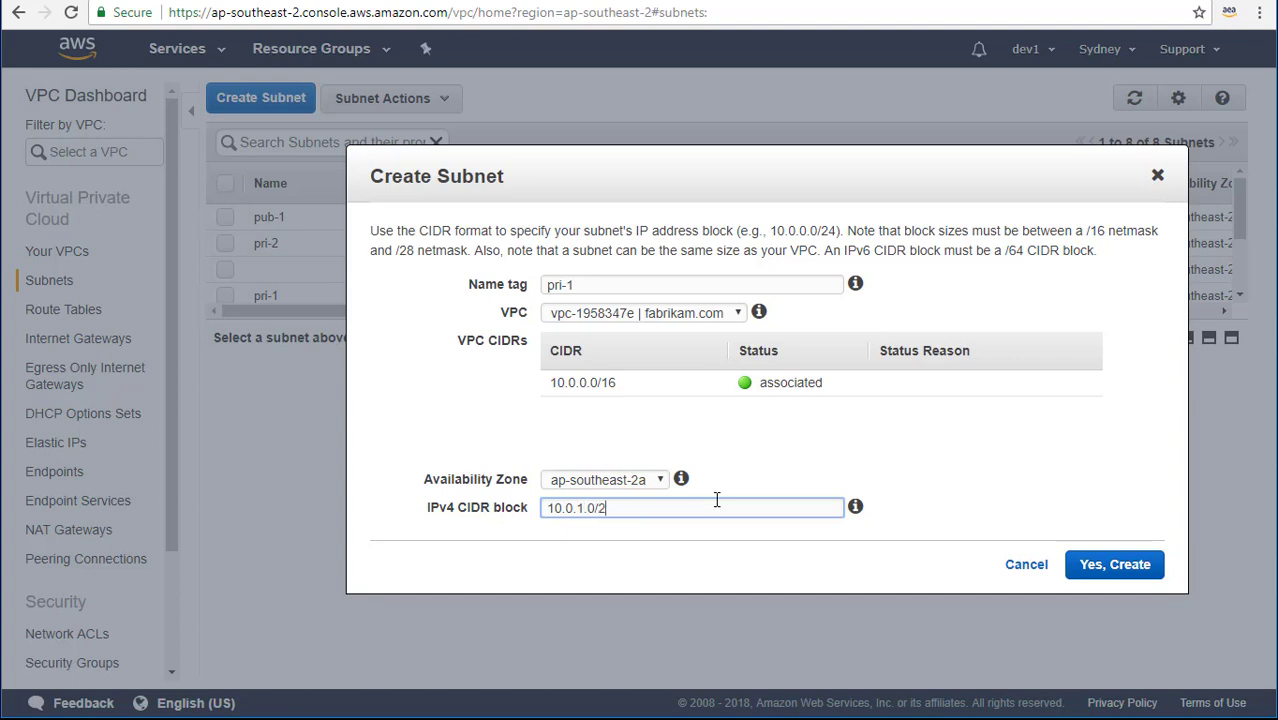
key("ctrl+a")
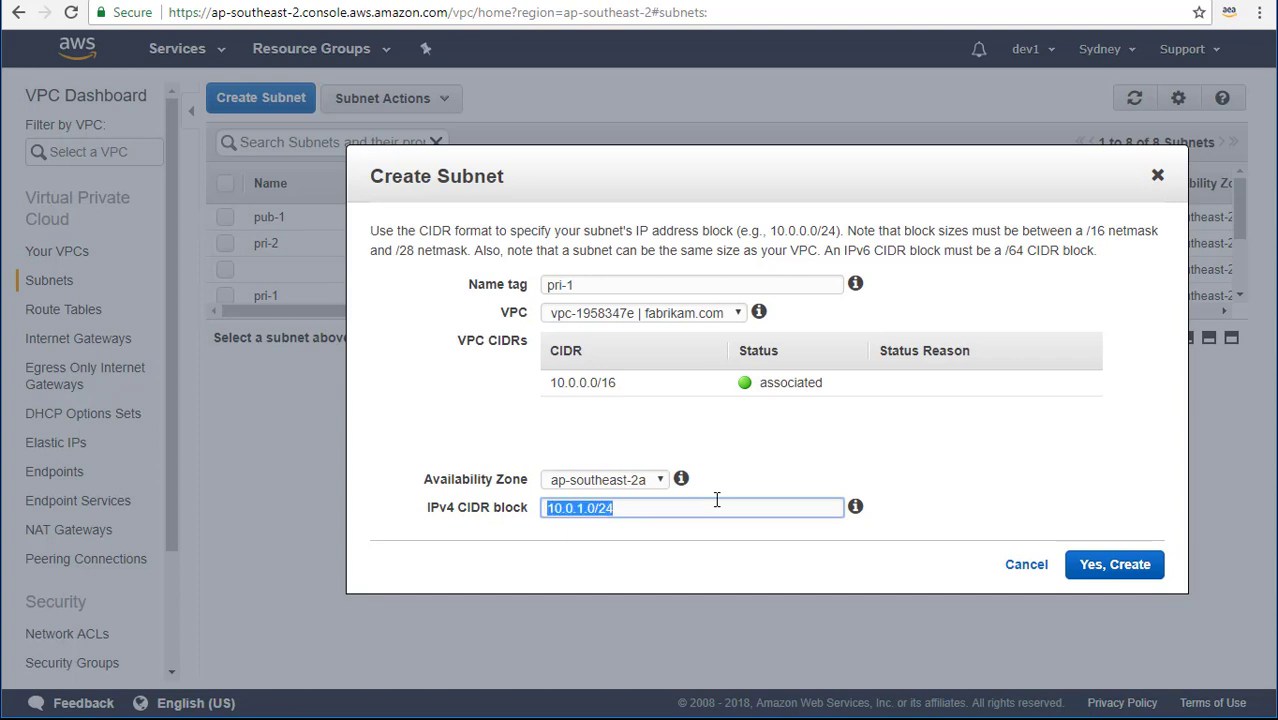
left_click(921, 468)
left_click(1093, 567)
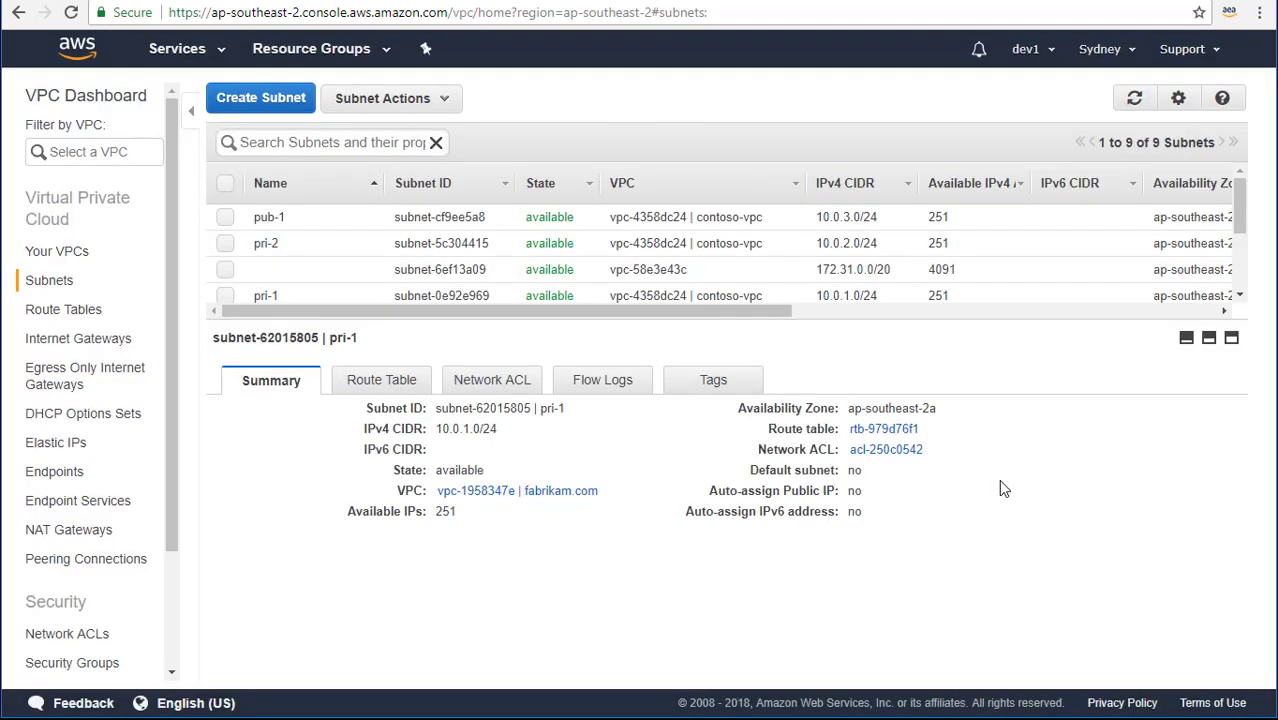
Create subnet pri-2 (10.0.2.0/24, ap-southeast-2b) in the fabrikam.com VPC.
left_click(262, 99)
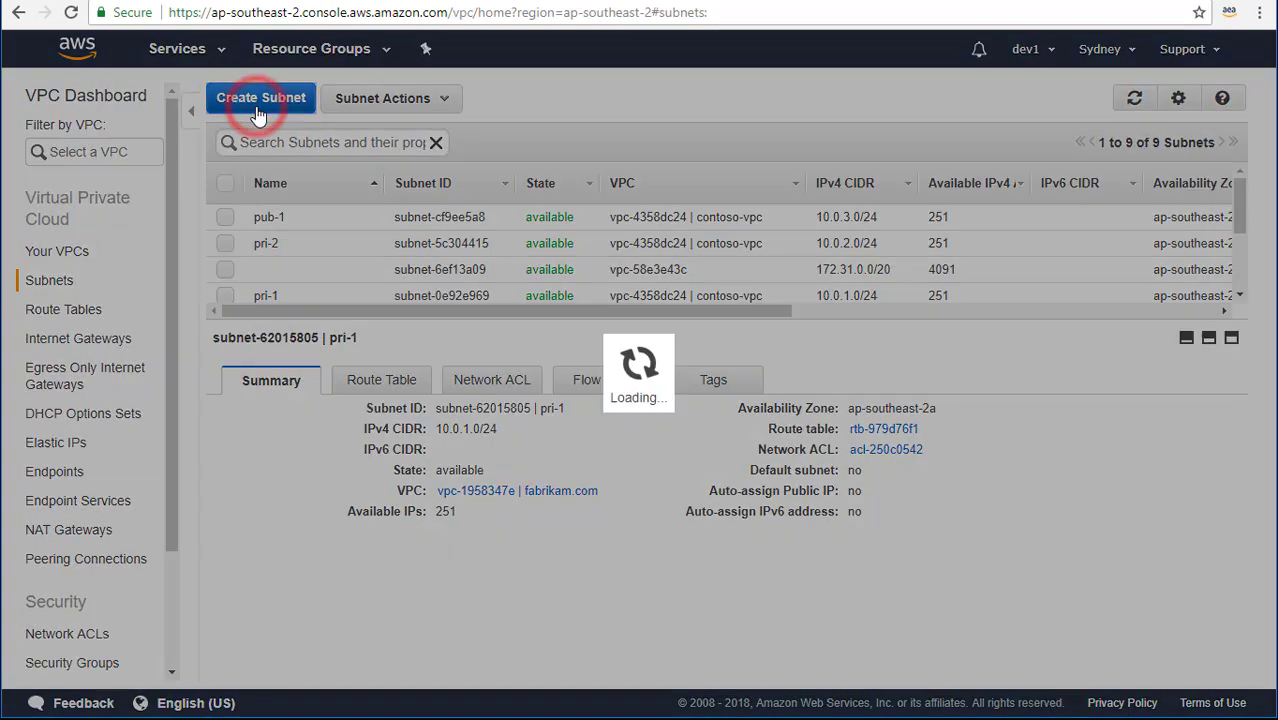
left_click(626, 284)
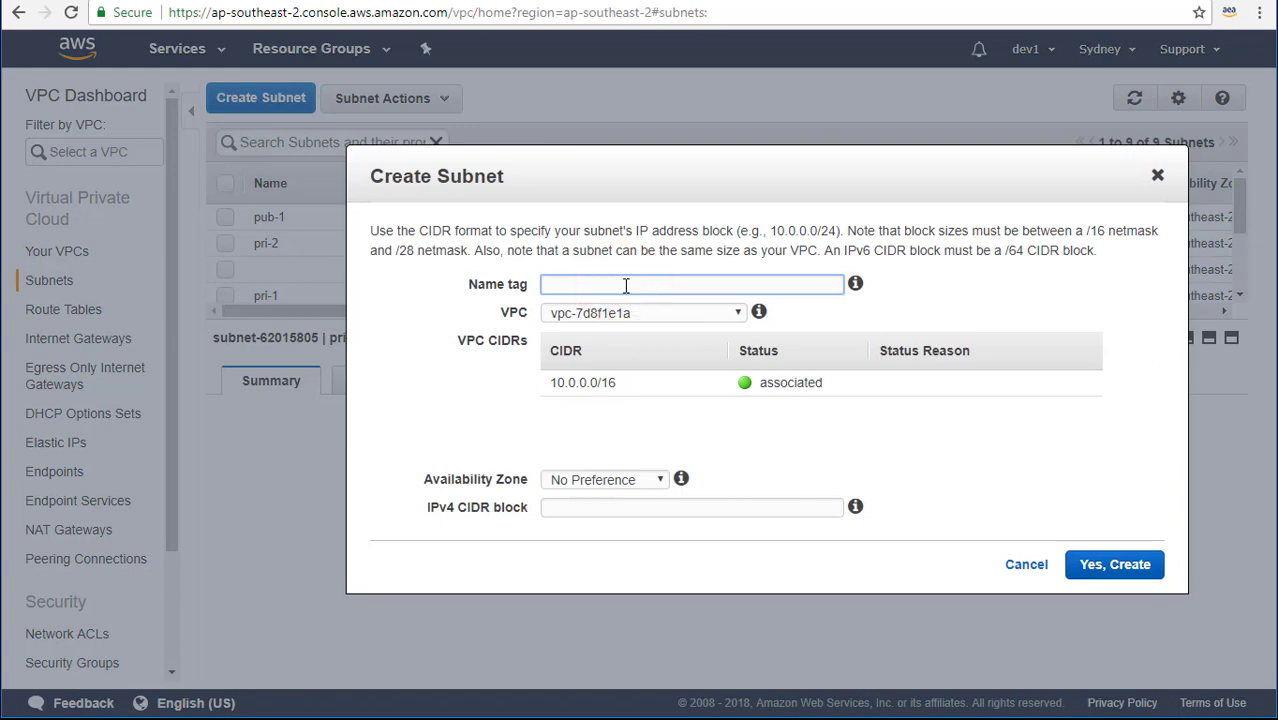
left_click(684, 320)
left_click(690, 360)
left_click(648, 481)
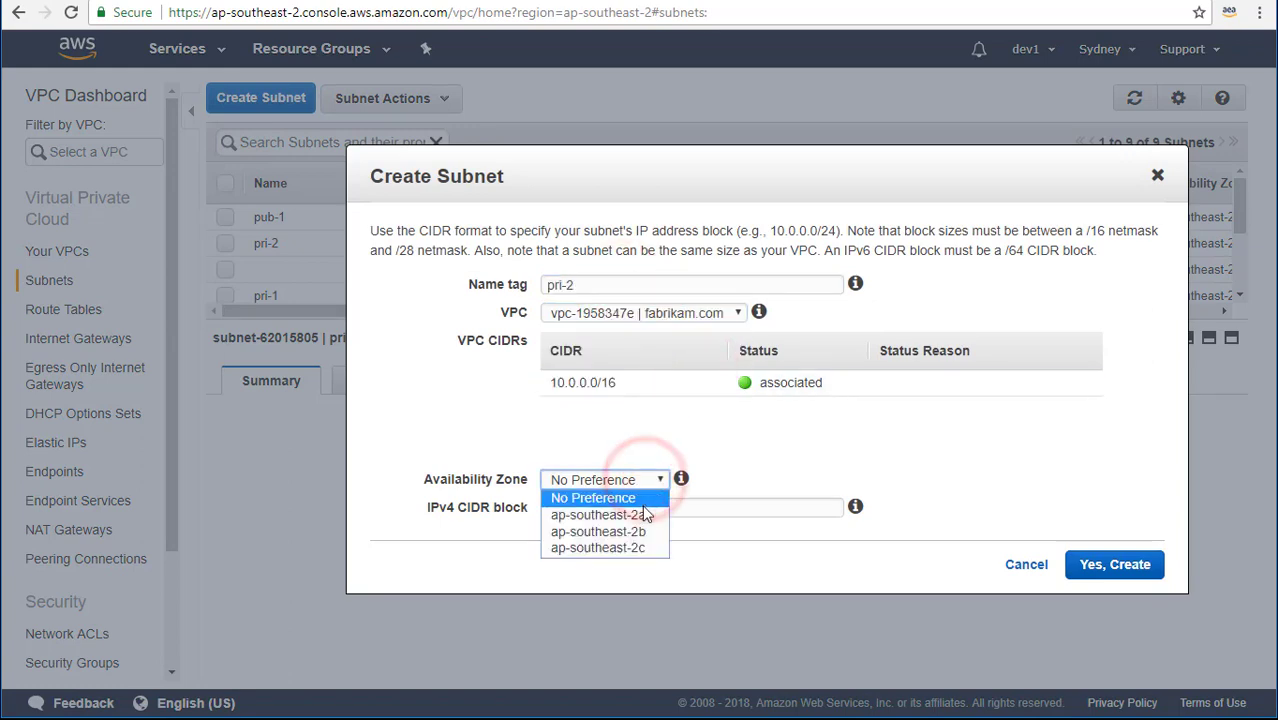
left_click(651, 526)
left_click(645, 509)
type("10.0.1.0/24")
left_click_drag(584, 507, 577, 507)
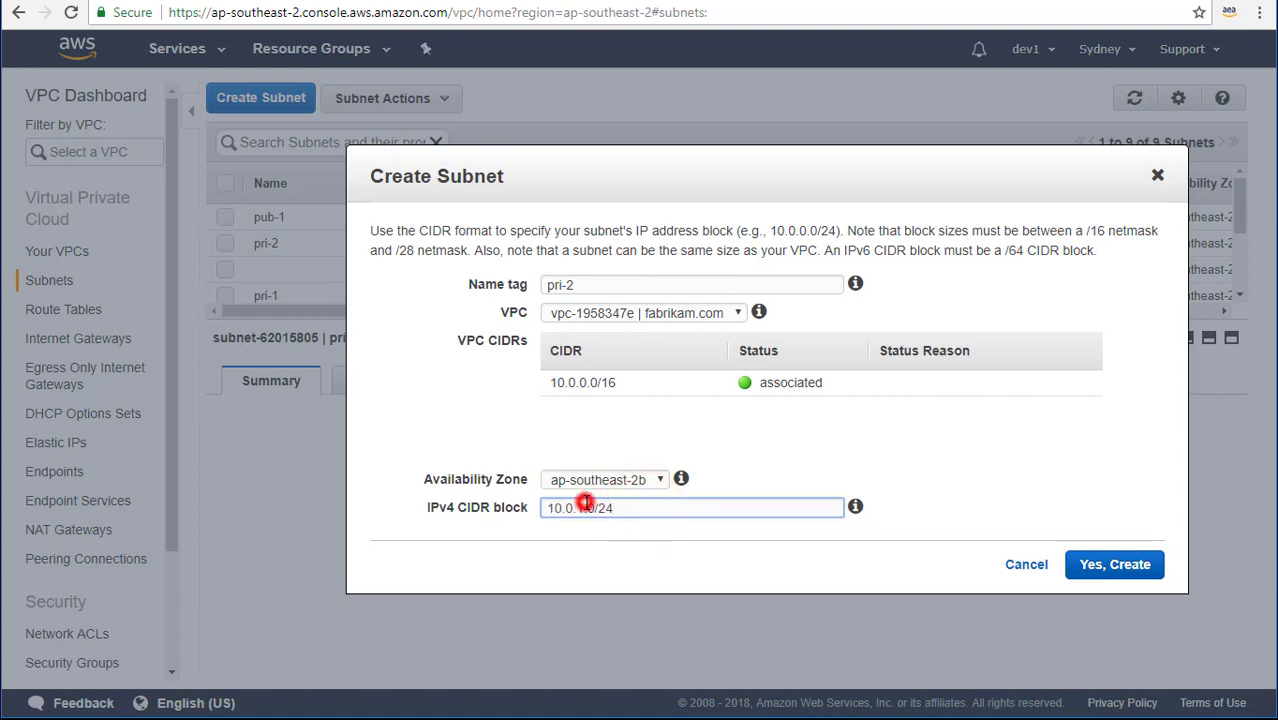
left_click(630, 514)
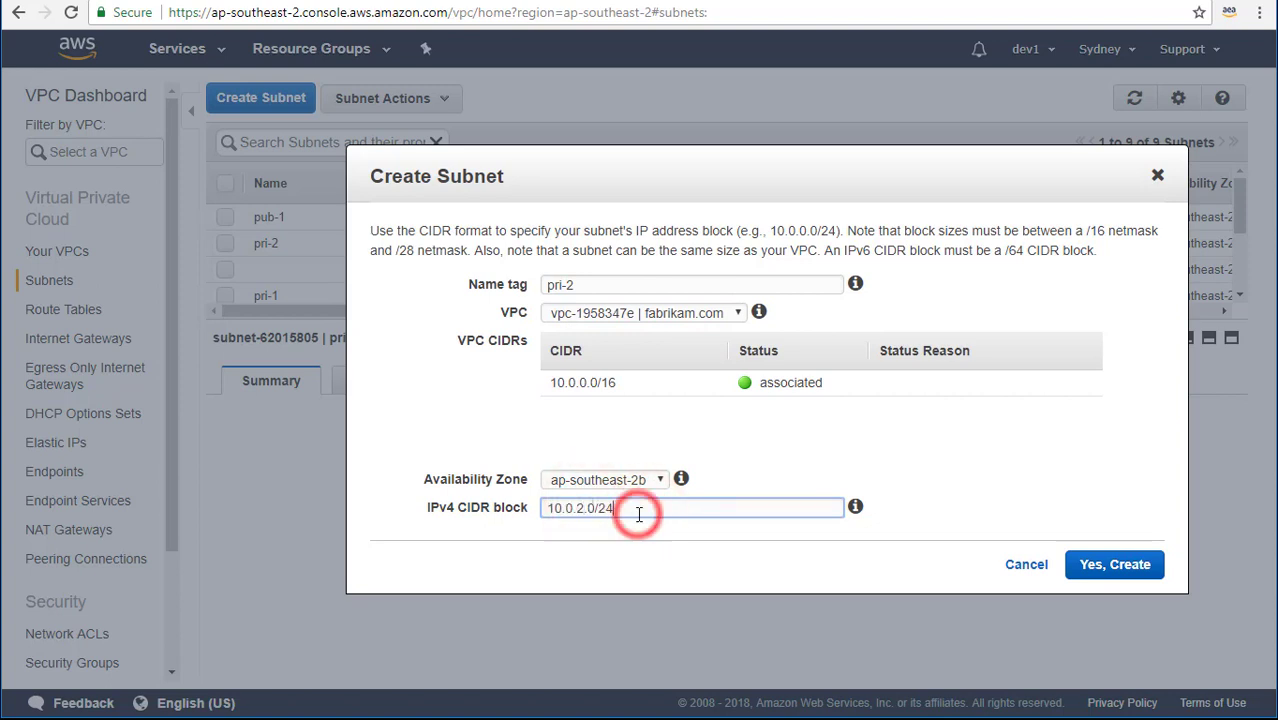
left_click(1112, 570)
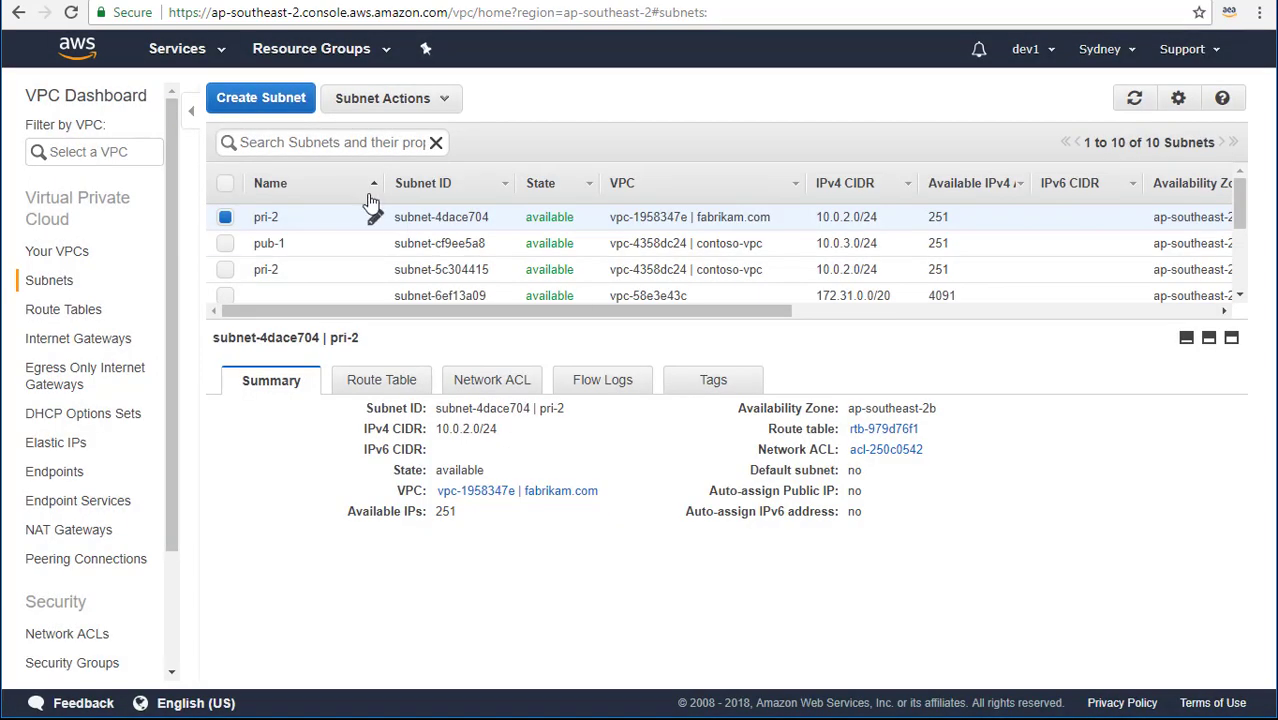
Create subnet pub-1 (10.0.3.0/24, ap-southeast-2a) in the fabrikam.com VPC.
left_click(274, 100)
left_click(640, 286)
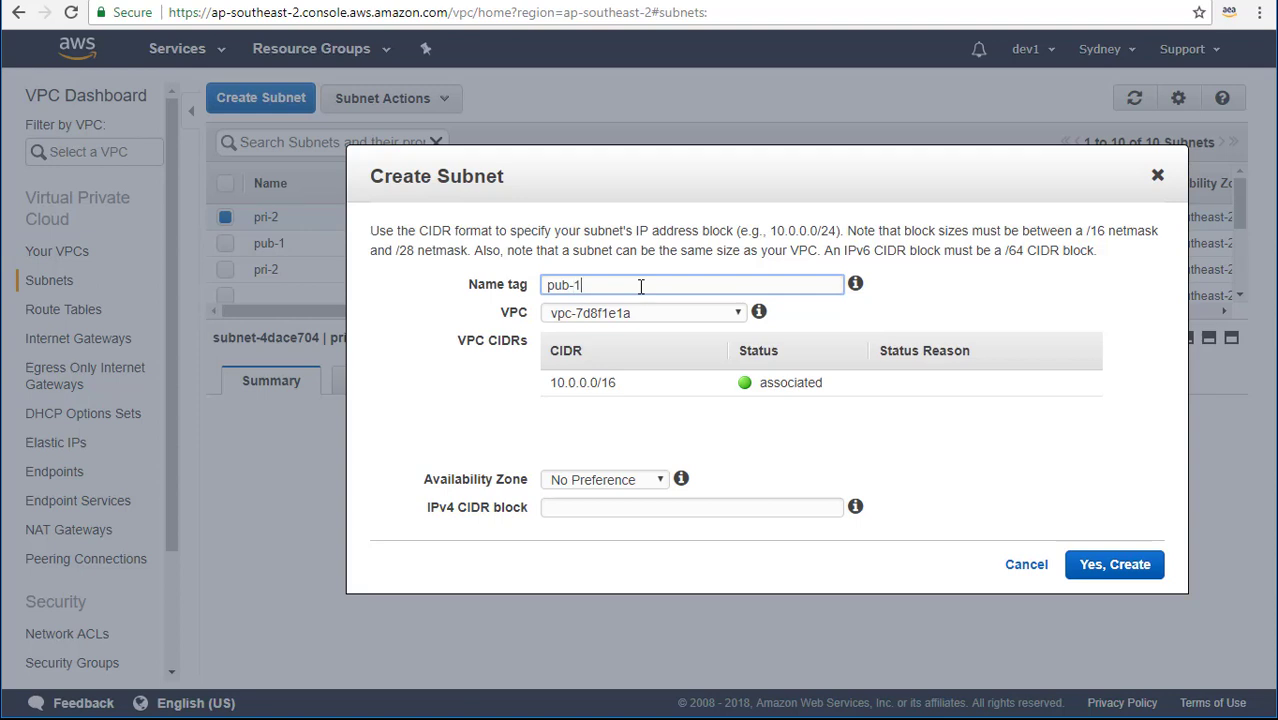
left_click(660, 318)
left_click(639, 362)
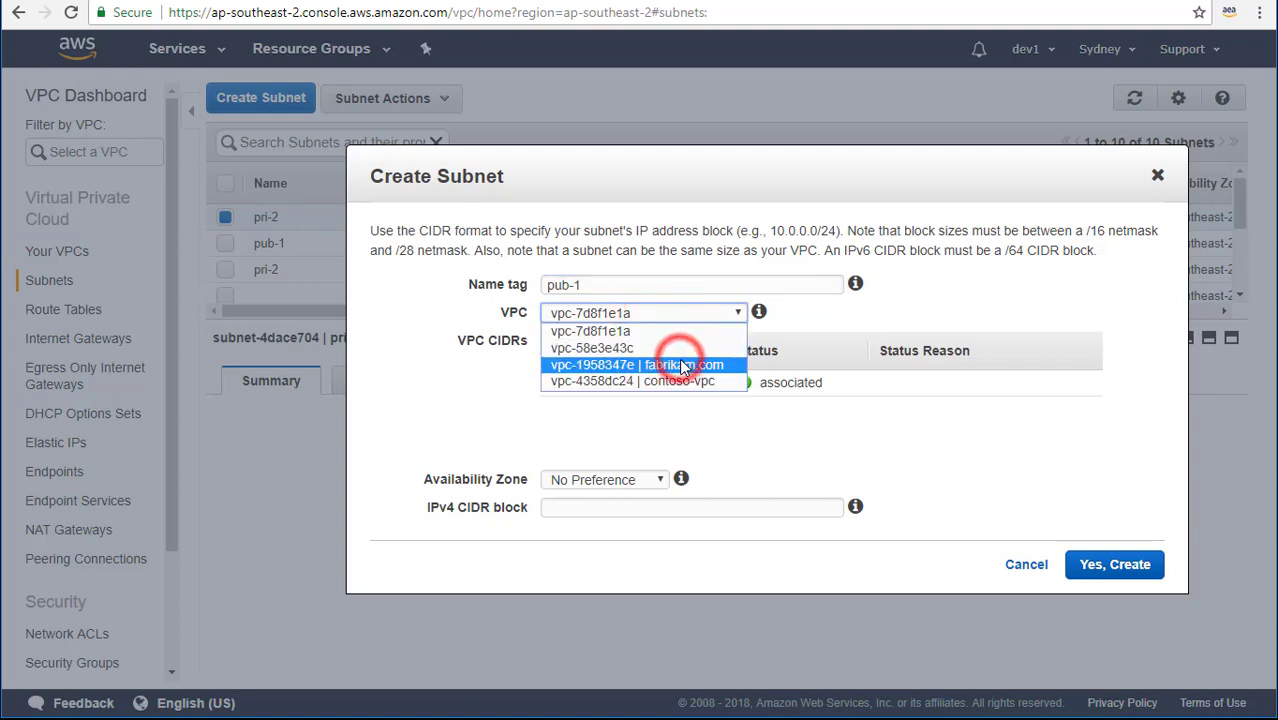
left_click(643, 479)
left_click(645, 514)
left_click(646, 510)
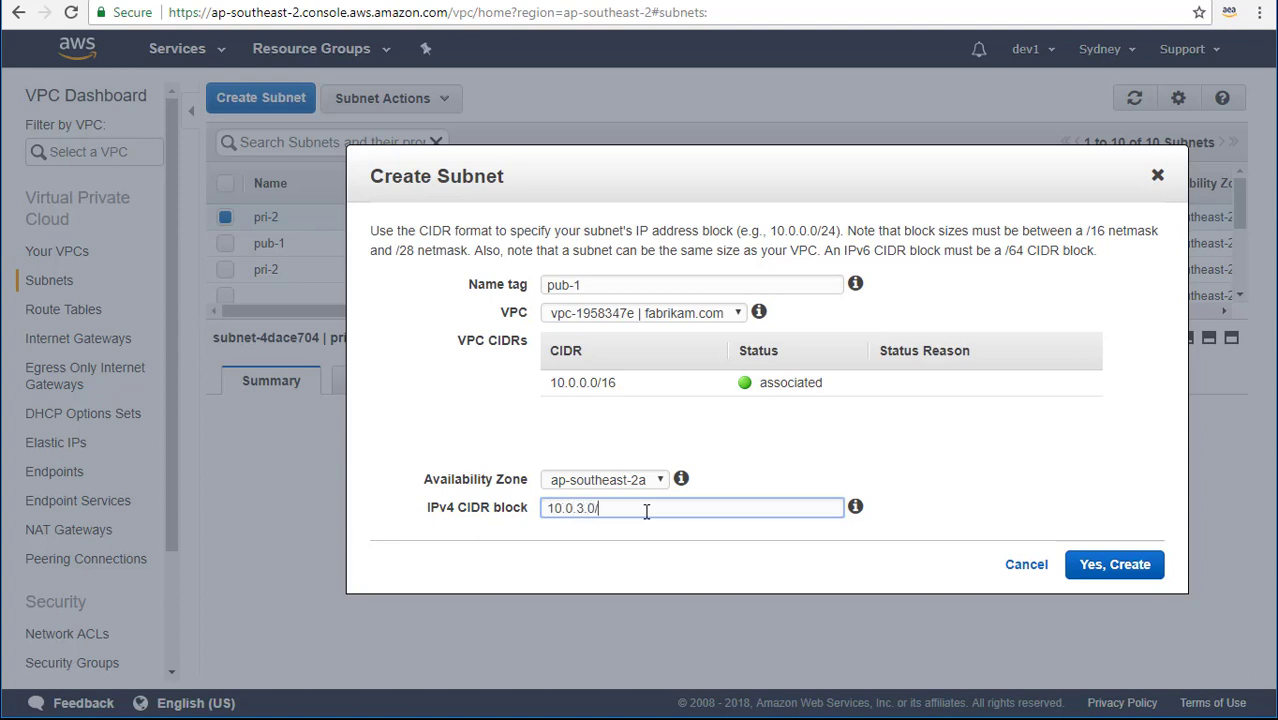
triple_click(646, 510)
key("ctrl+c")
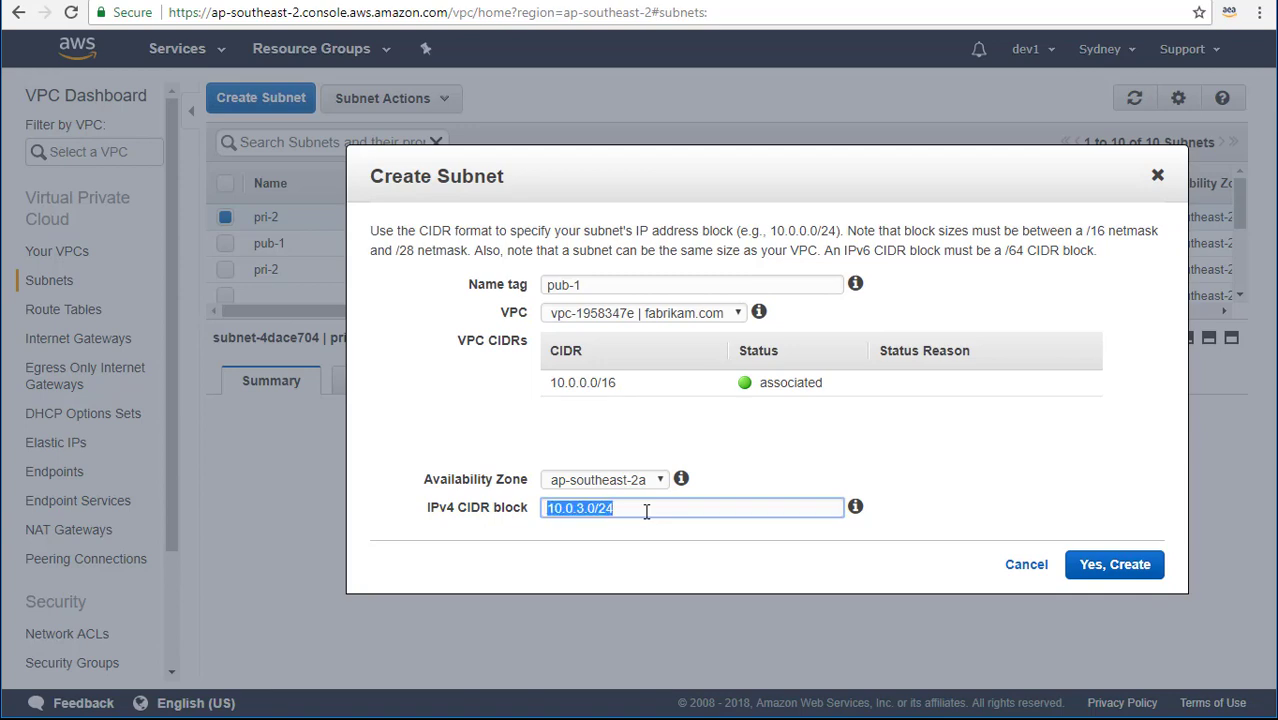
left_click(646, 510)
left_click(1100, 565)
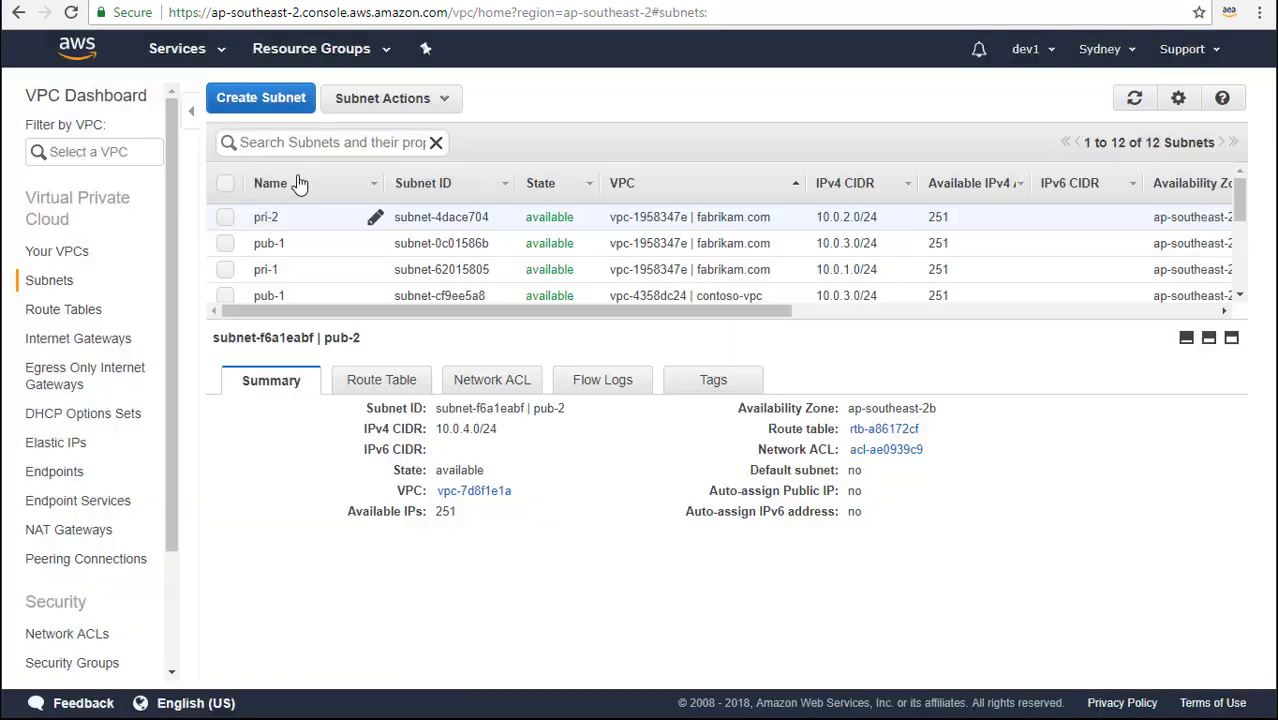
Create subnet pub-2 in the fabrikam.com VPC in ap-southeast-2b.
left_click(260, 97)
left_click(655, 288)
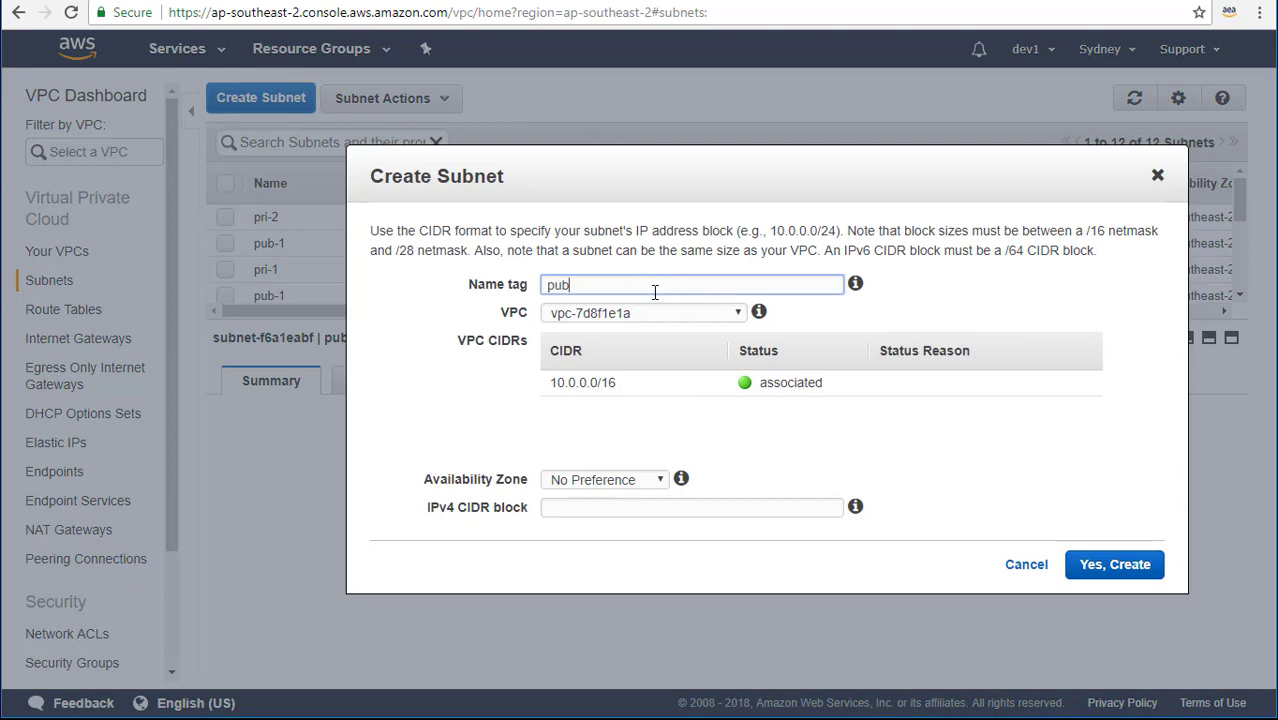
left_click(738, 312)
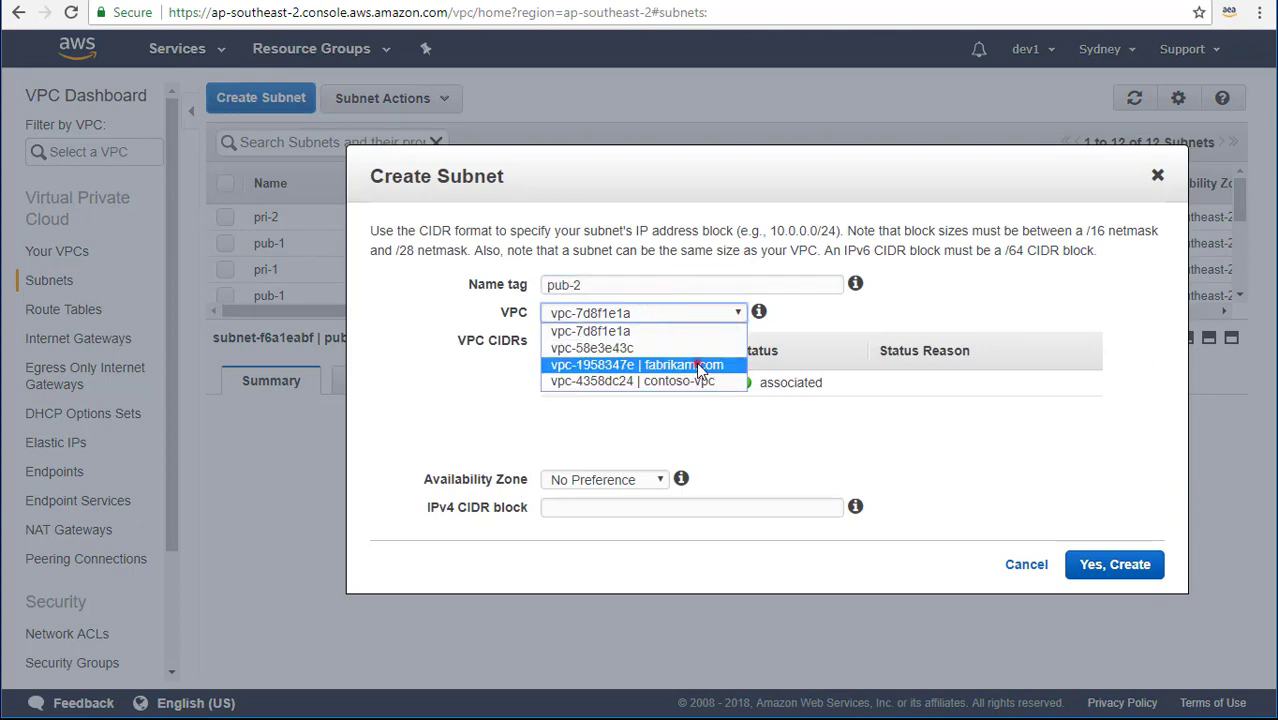
left_click(690, 364)
left_click(657, 481)
left_click(650, 530)
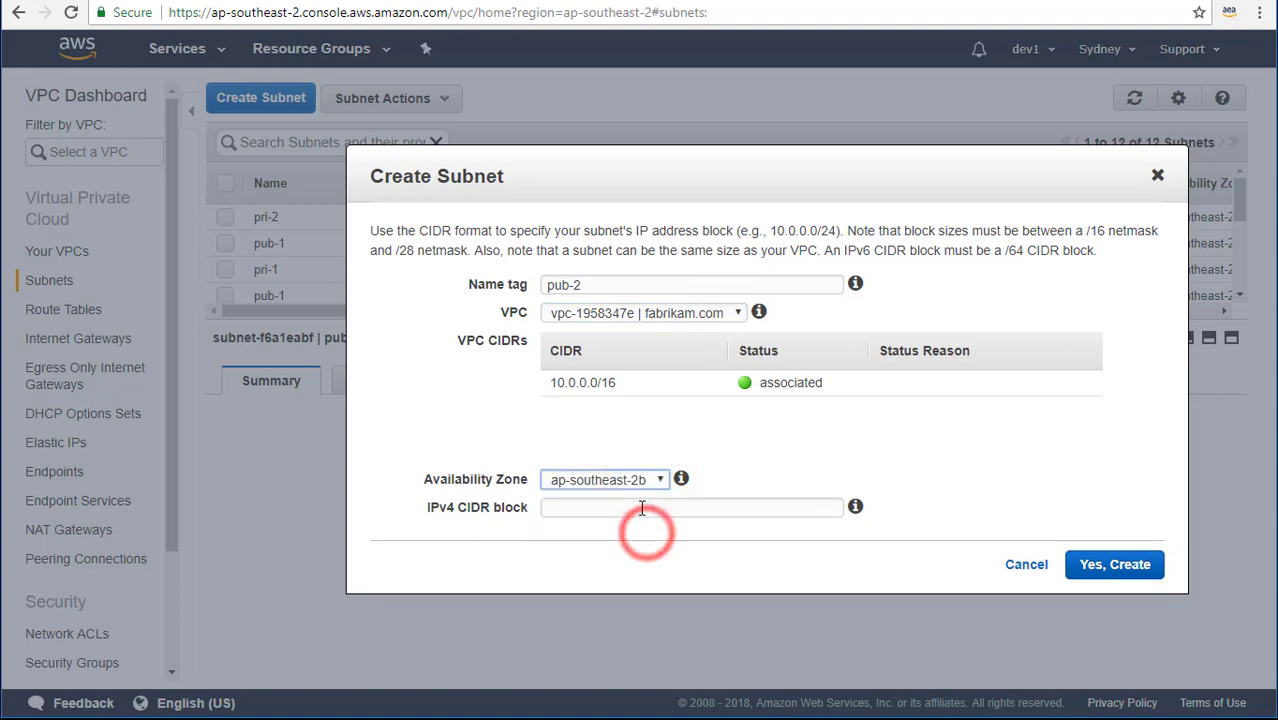
left_click(643, 507)
type("10.0.3.0/24")
left_click(585, 510)
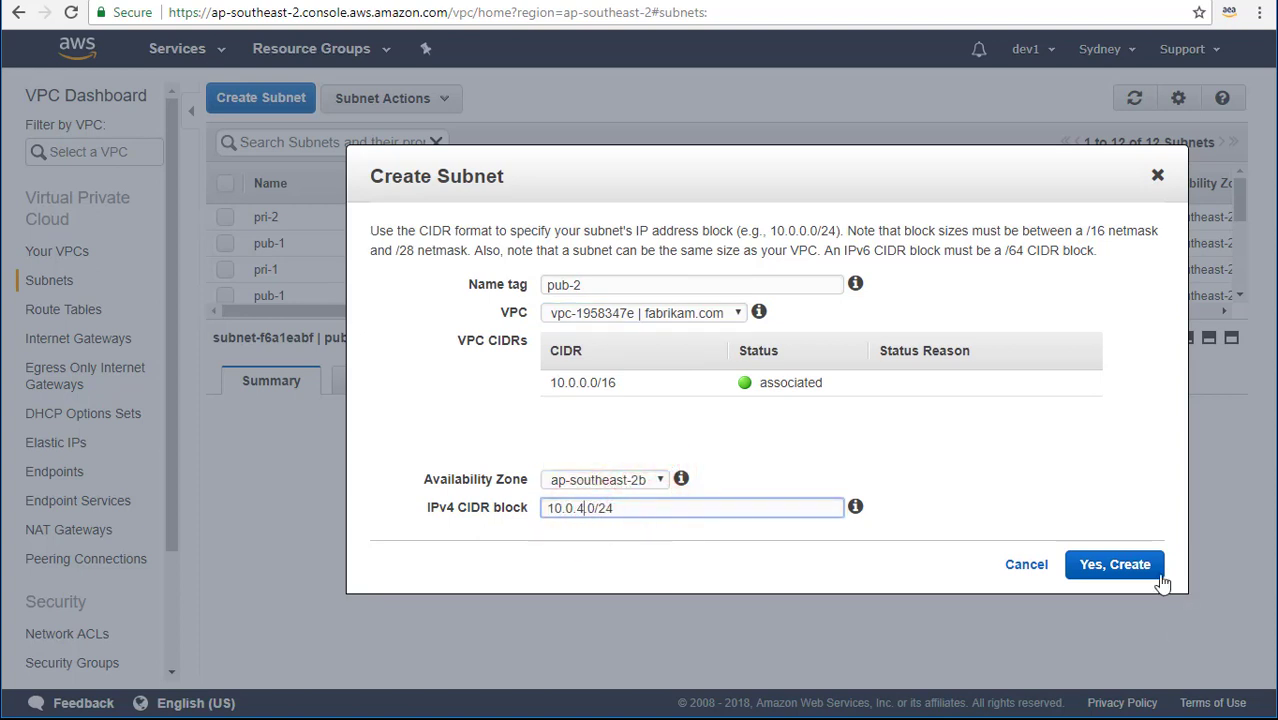
left_click(1115, 565)
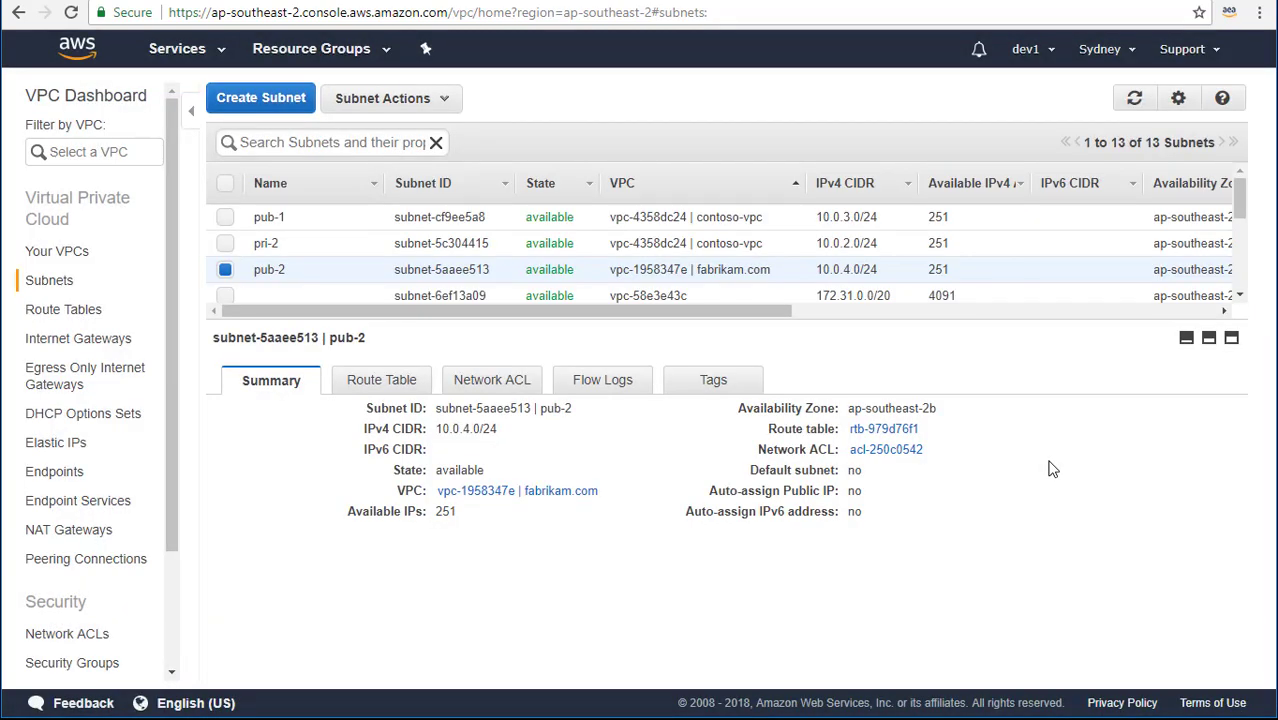
Create subnet pub-3 (10.0.5.0/24, ap-southeast-2c) in the fabrikam.com VPC.
left_click(295, 104)
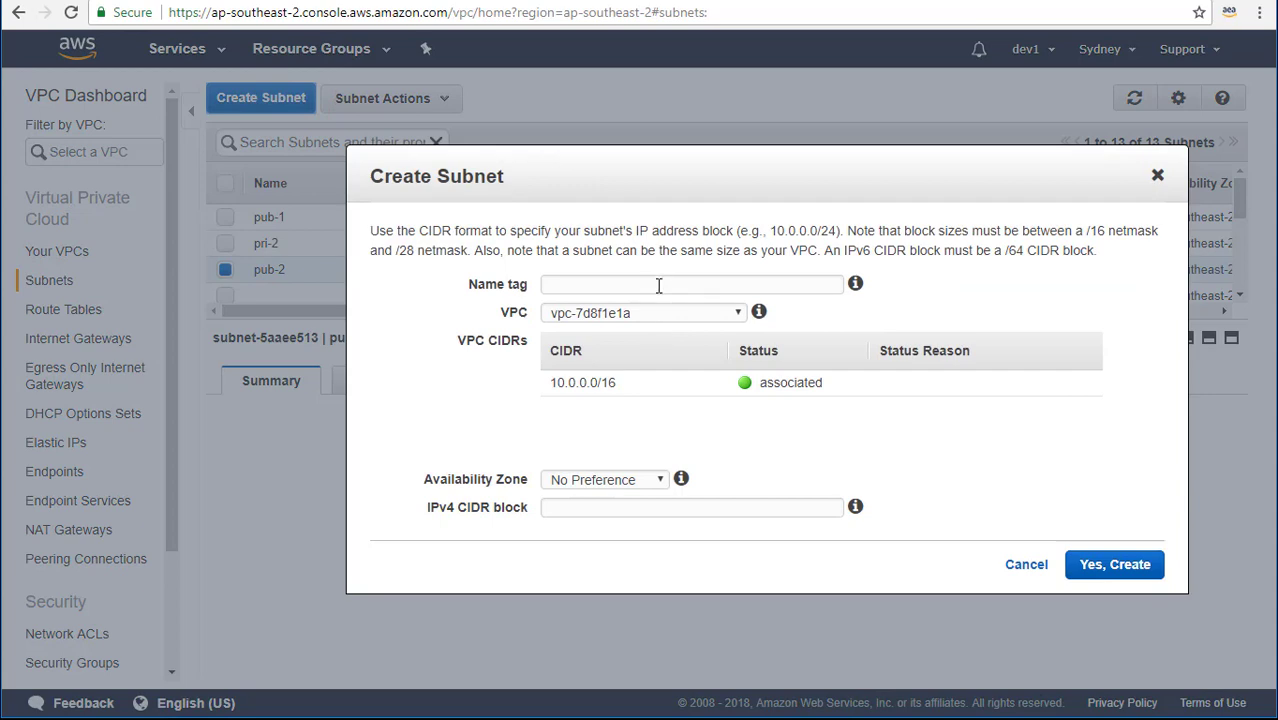
left_click(659, 286)
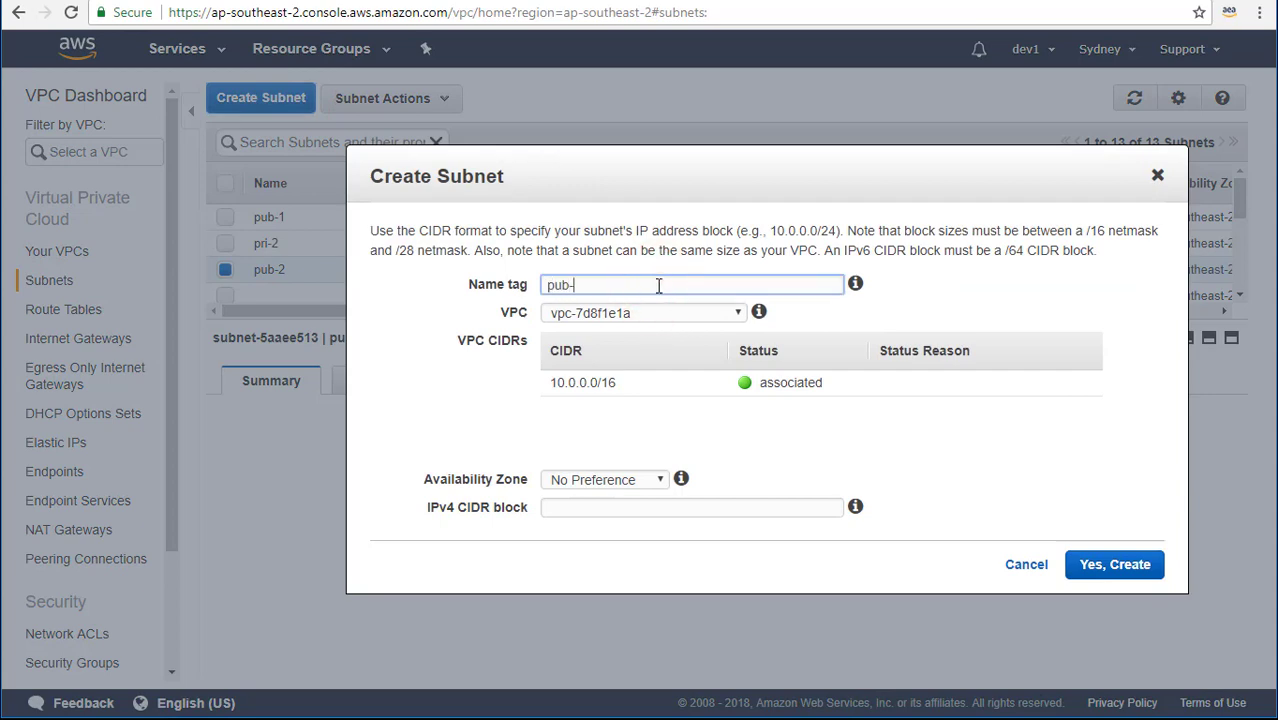
left_click(712, 313)
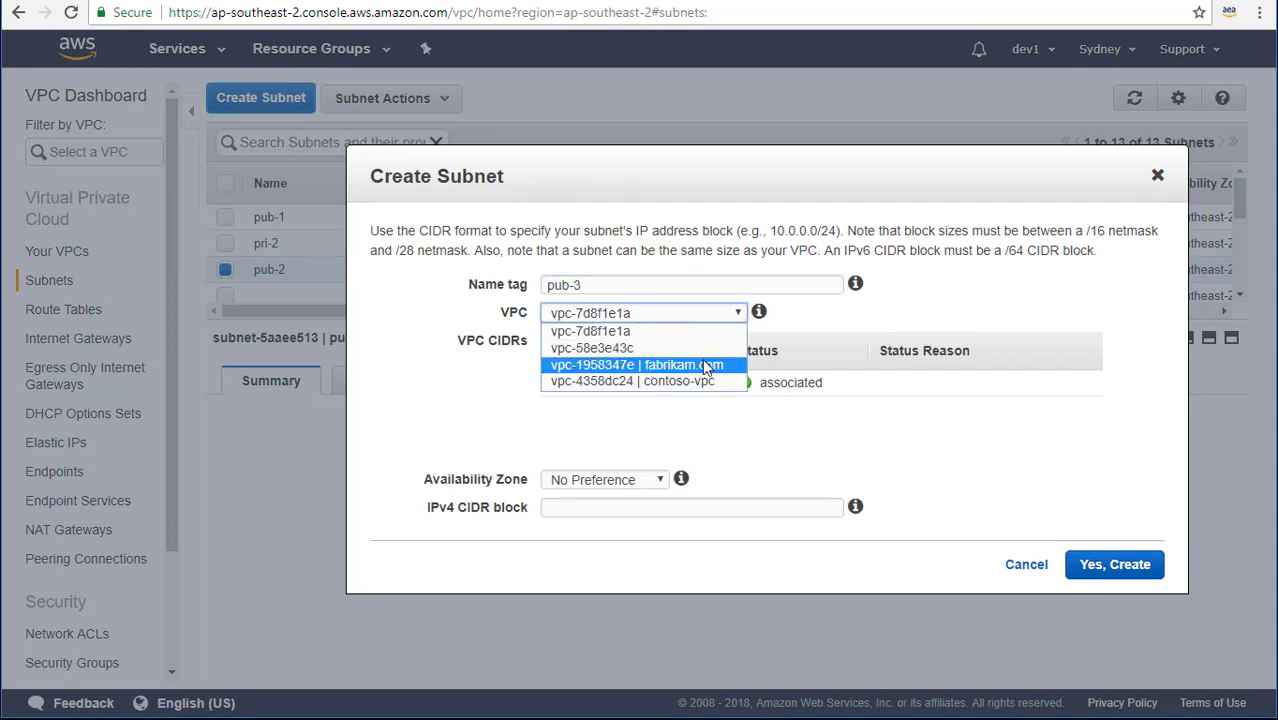
left_click(702, 360)
left_click(668, 479)
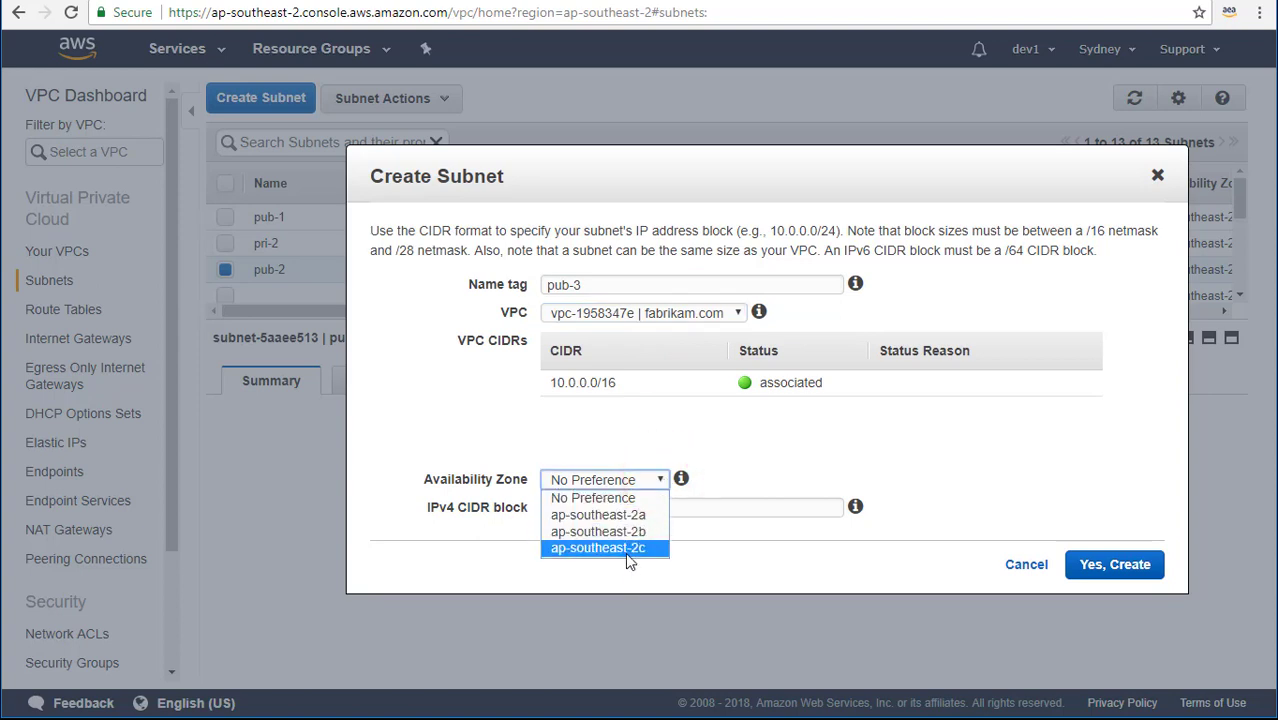
left_click(626, 552)
left_click(634, 507)
key("ctrl+v")
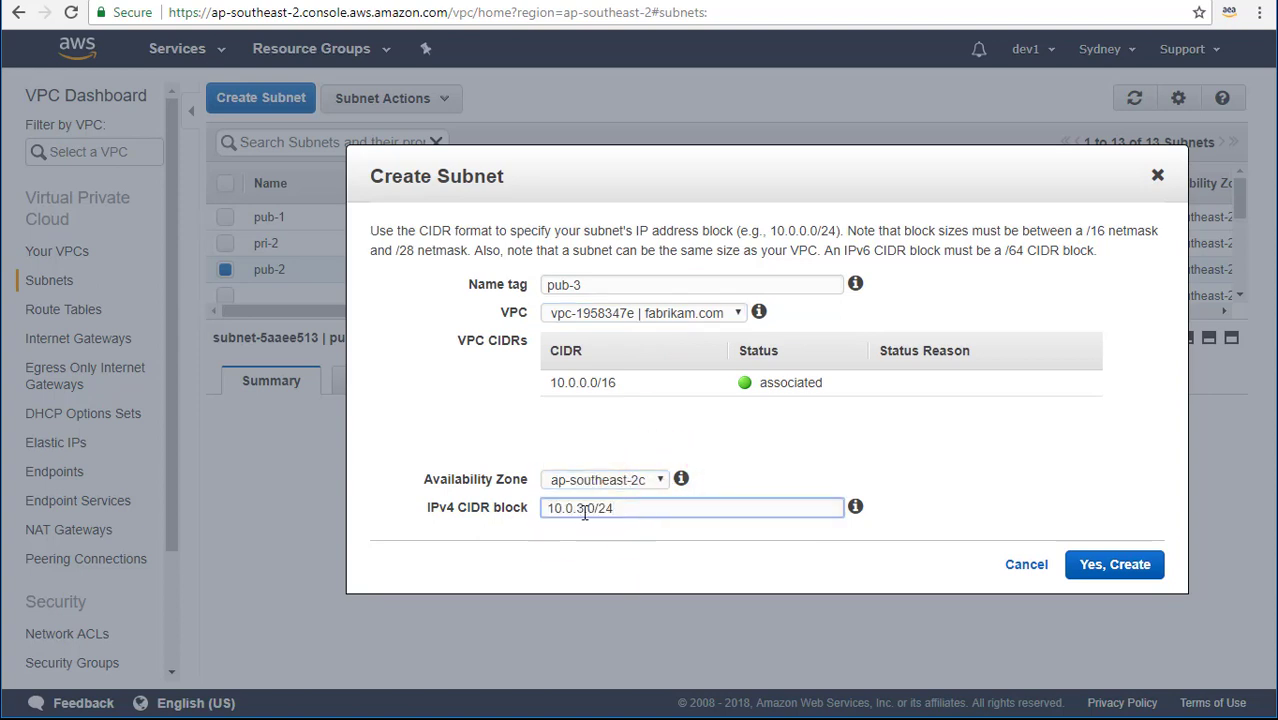
left_click(584, 511)
key("BackSpace")
type("5")
left_click(1112, 566)
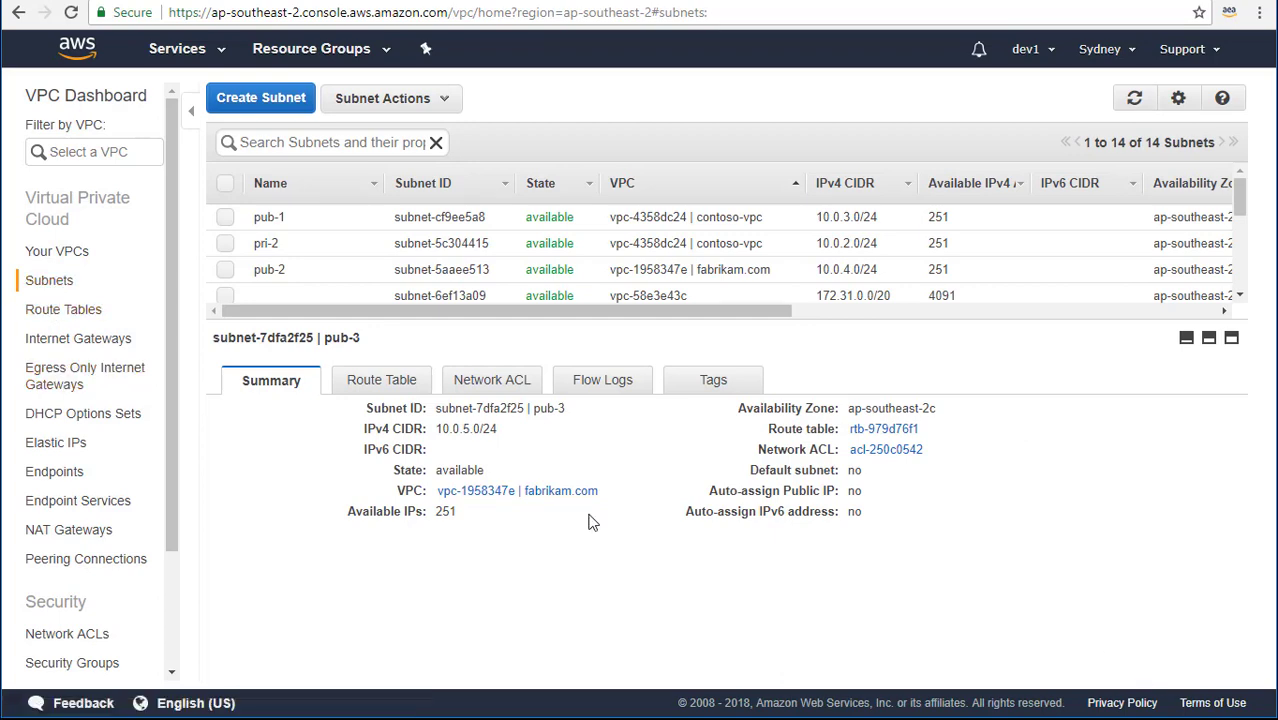
Create route table pri-rt in the fabrikam.com VPC.
left_click(76, 306)
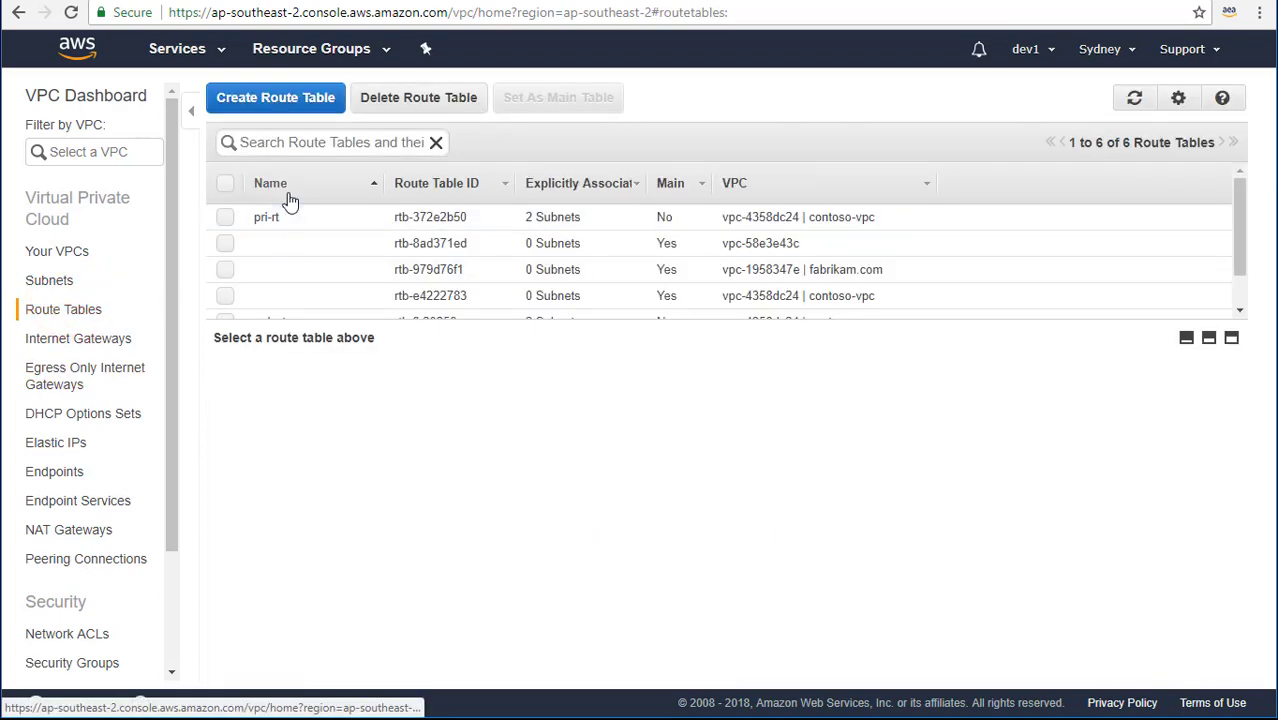
left_click(277, 100)
left_click(642, 313)
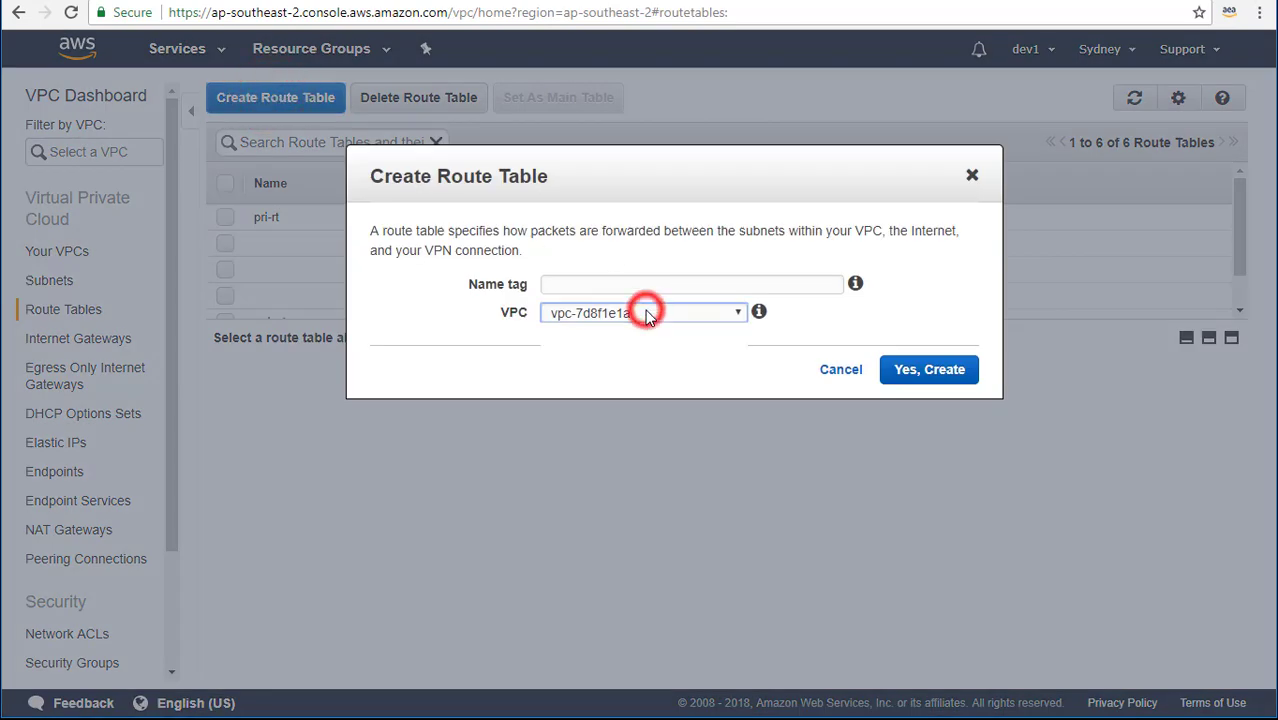
left_click(624, 366)
left_click(642, 284)
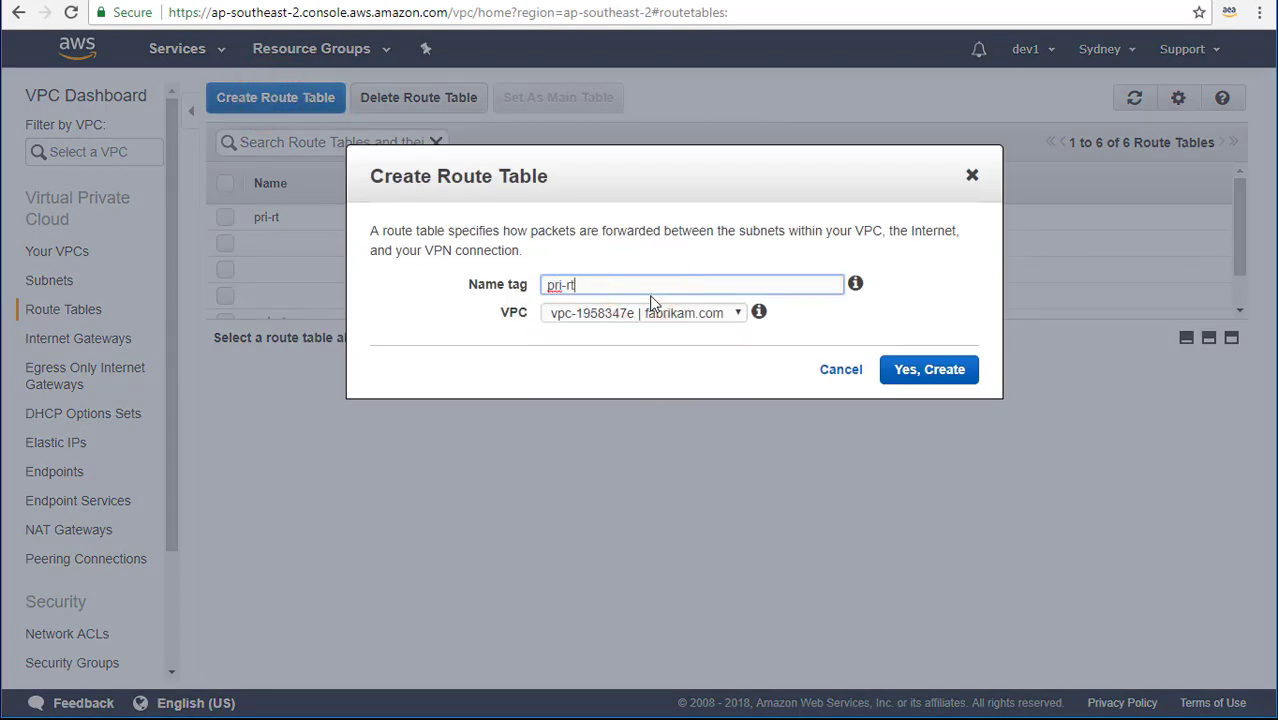
left_click(948, 370)
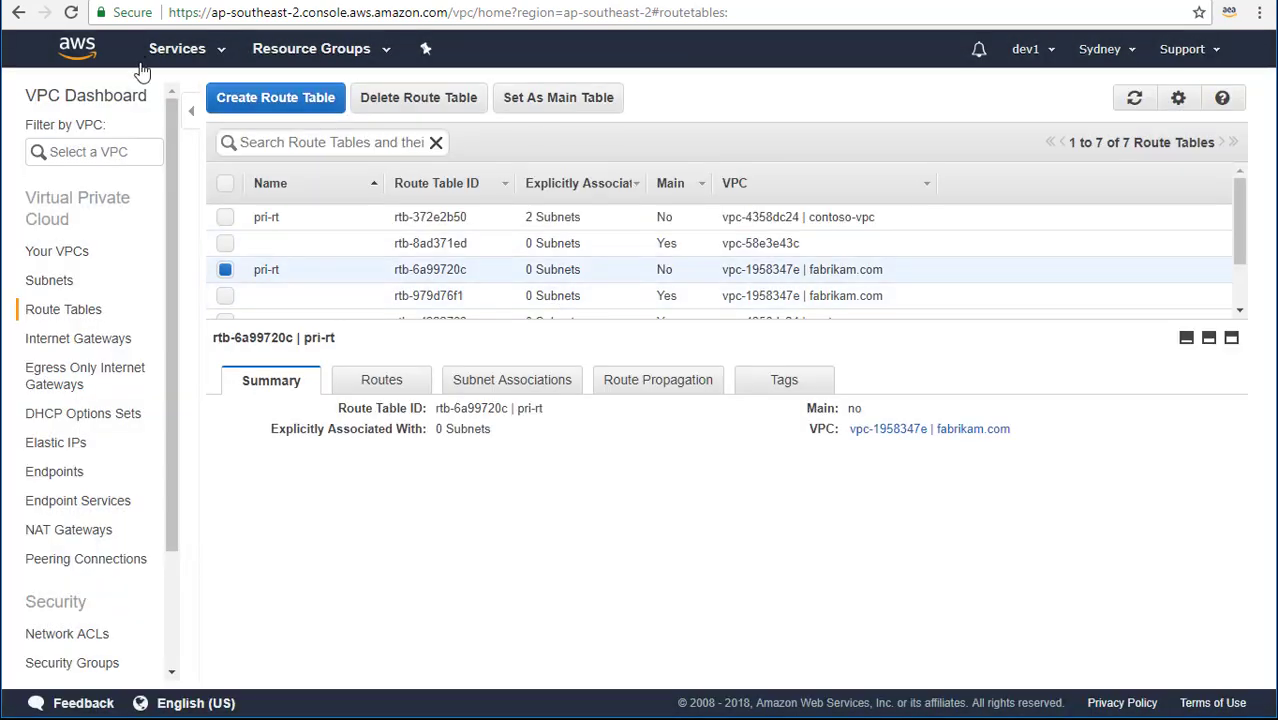
Create route table pub-rt in the fabrikam.com VPC.
left_click(216, 100)
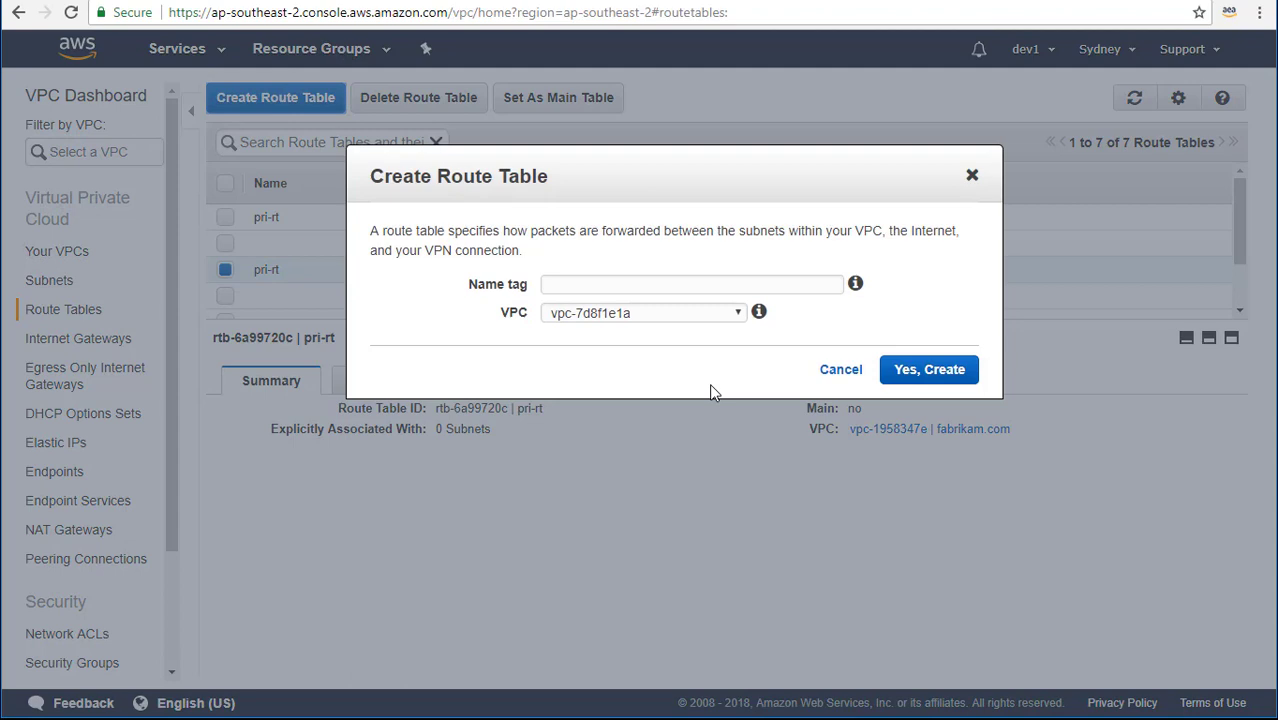
left_click(660, 291)
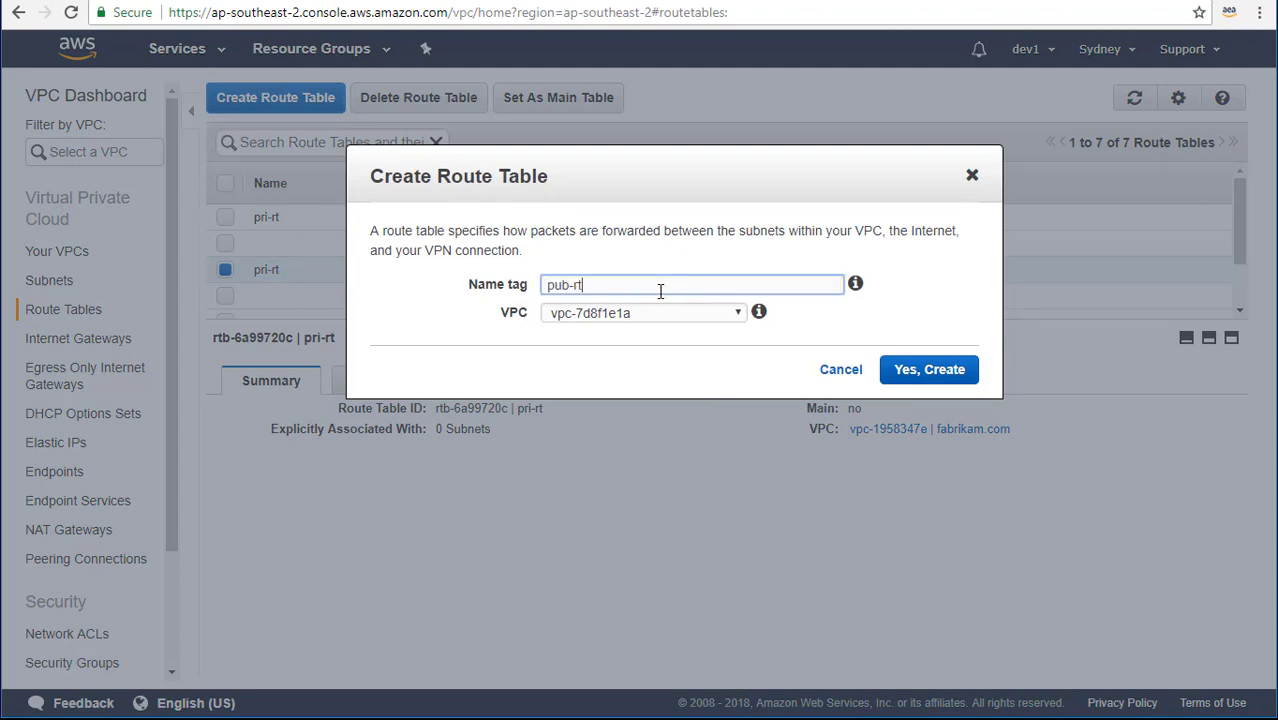
left_click(700, 314)
left_click(700, 365)
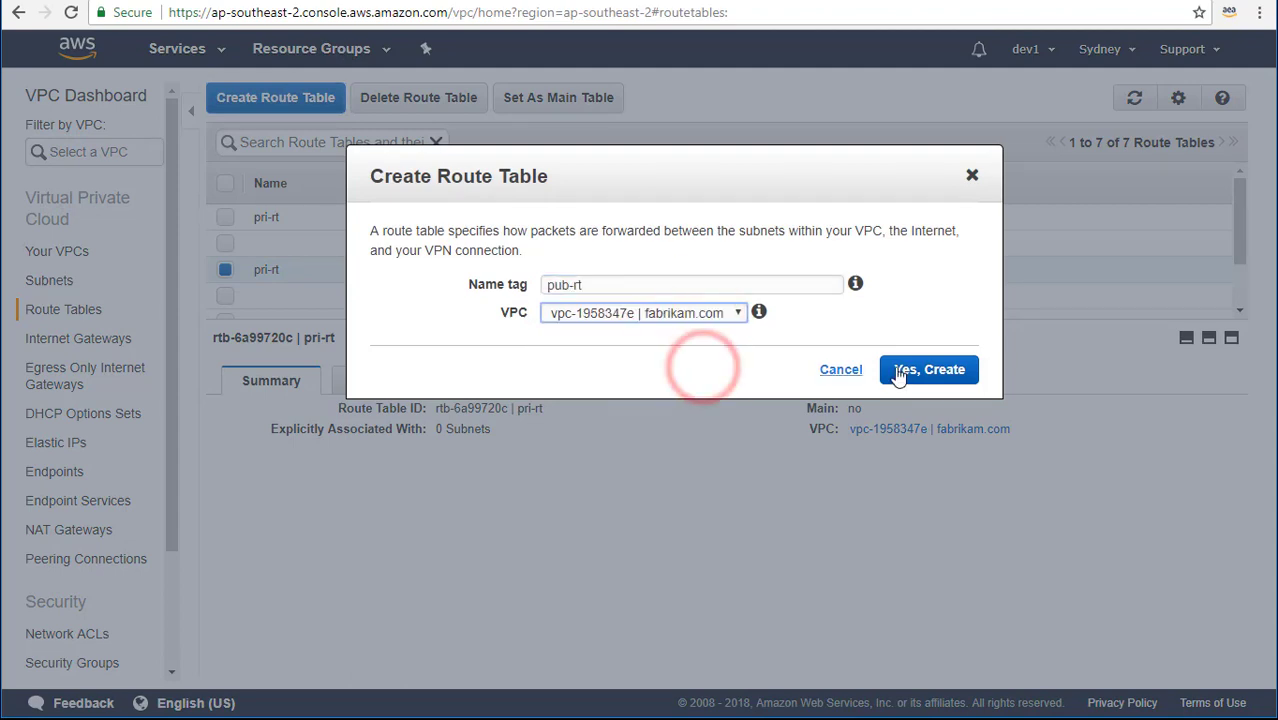
left_click(909, 370)
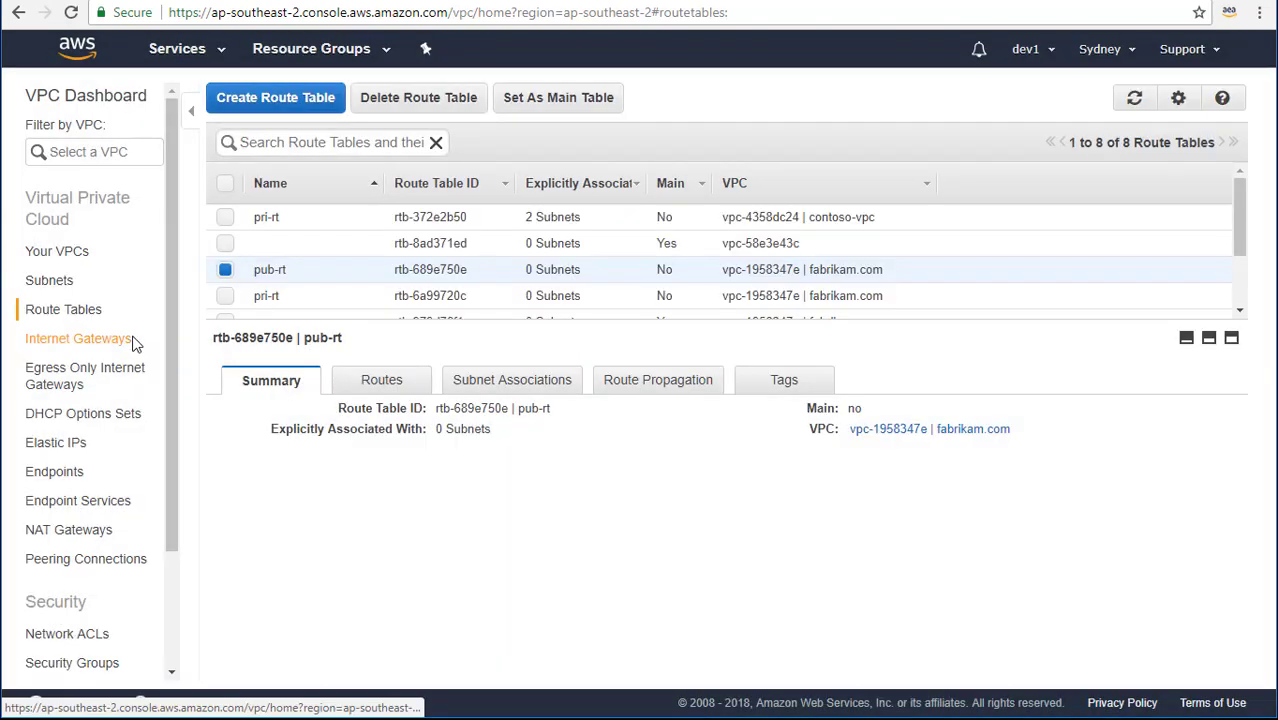
Create an internet gateway named fabrikam.
left_click(133, 340)
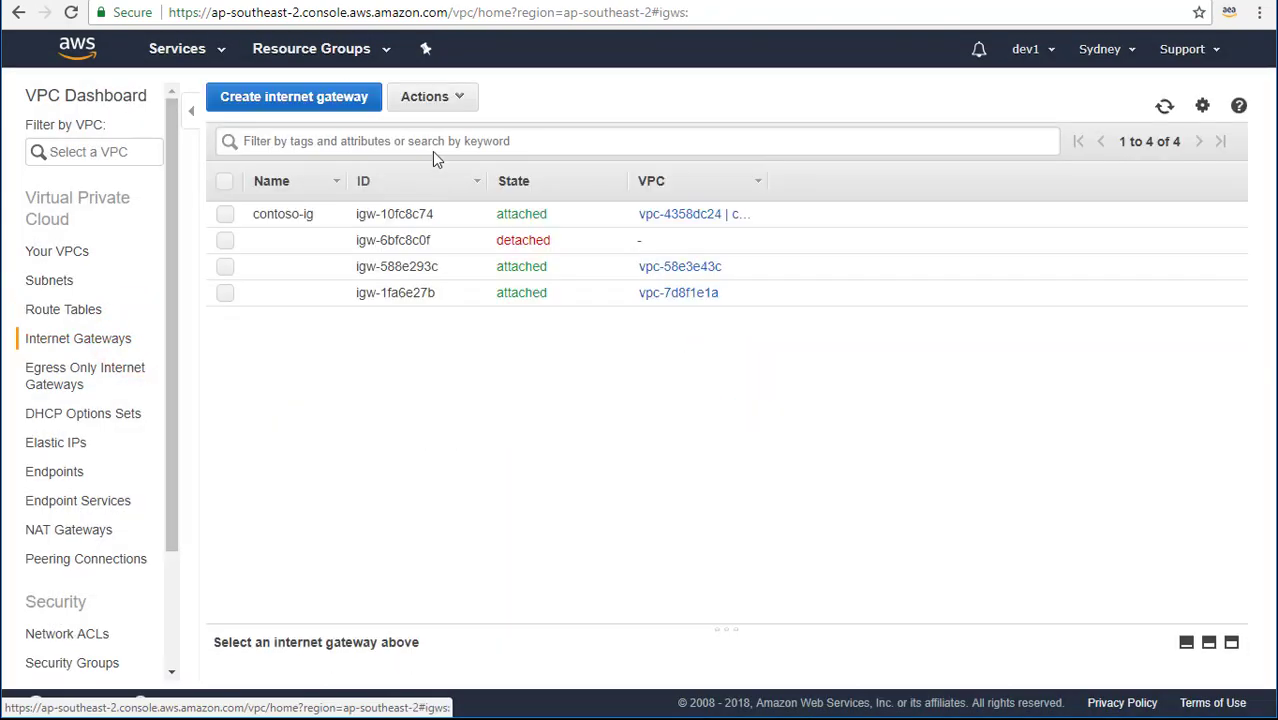
left_click(360, 95)
left_click(414, 228)
type("fa")
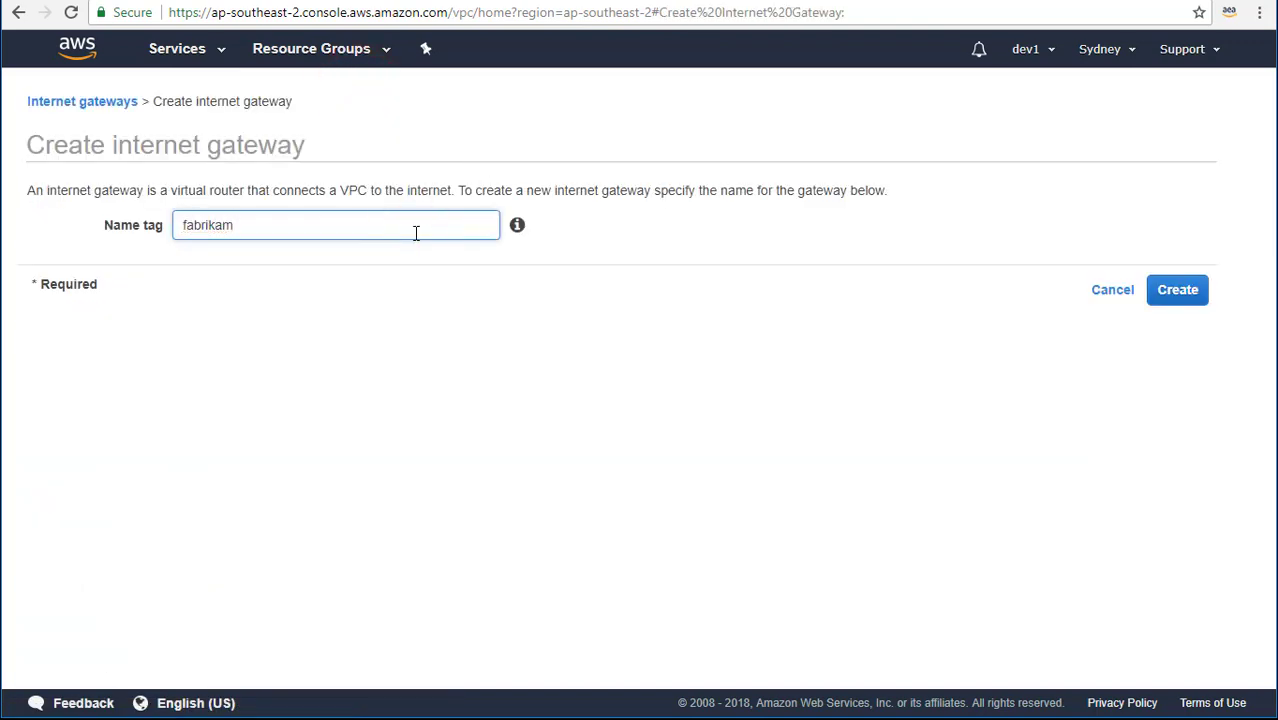
type("brikam")
left_click(1176, 295)
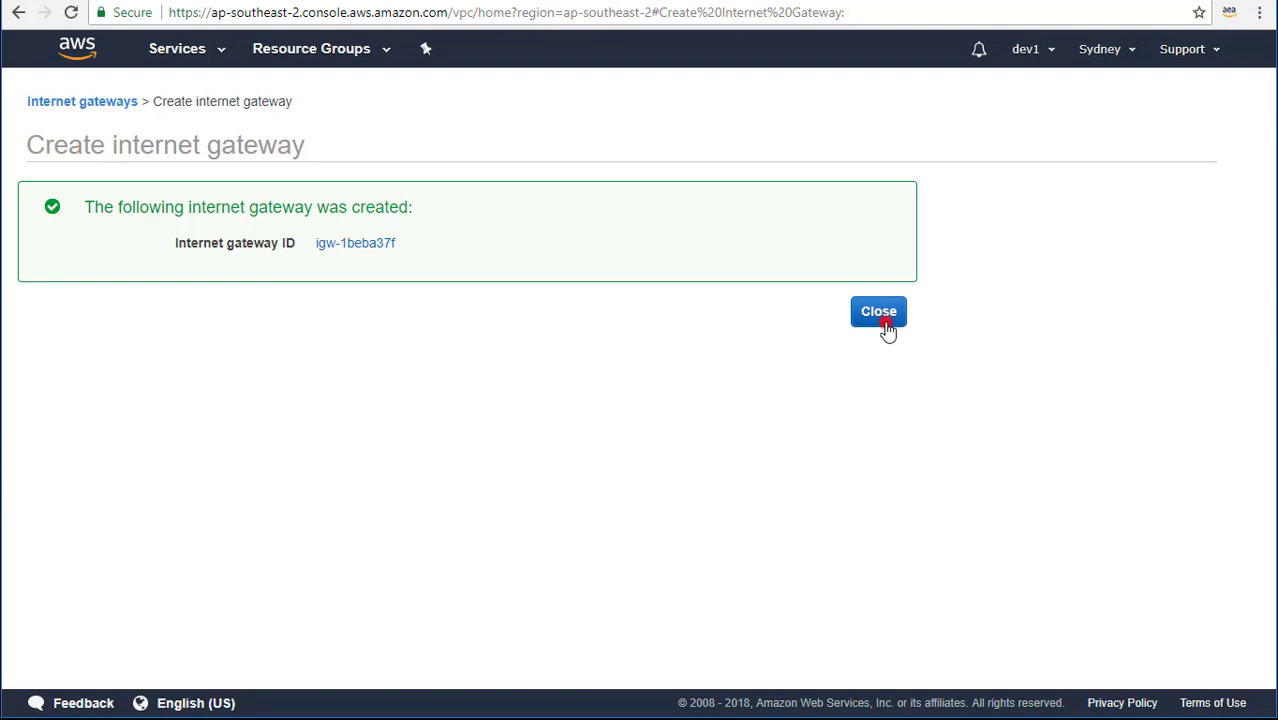
left_click(880, 312)
Attach the fabrikam gateway to the fabrikam.com VPC, then view pub-rt's routes.
right_click(352, 210)
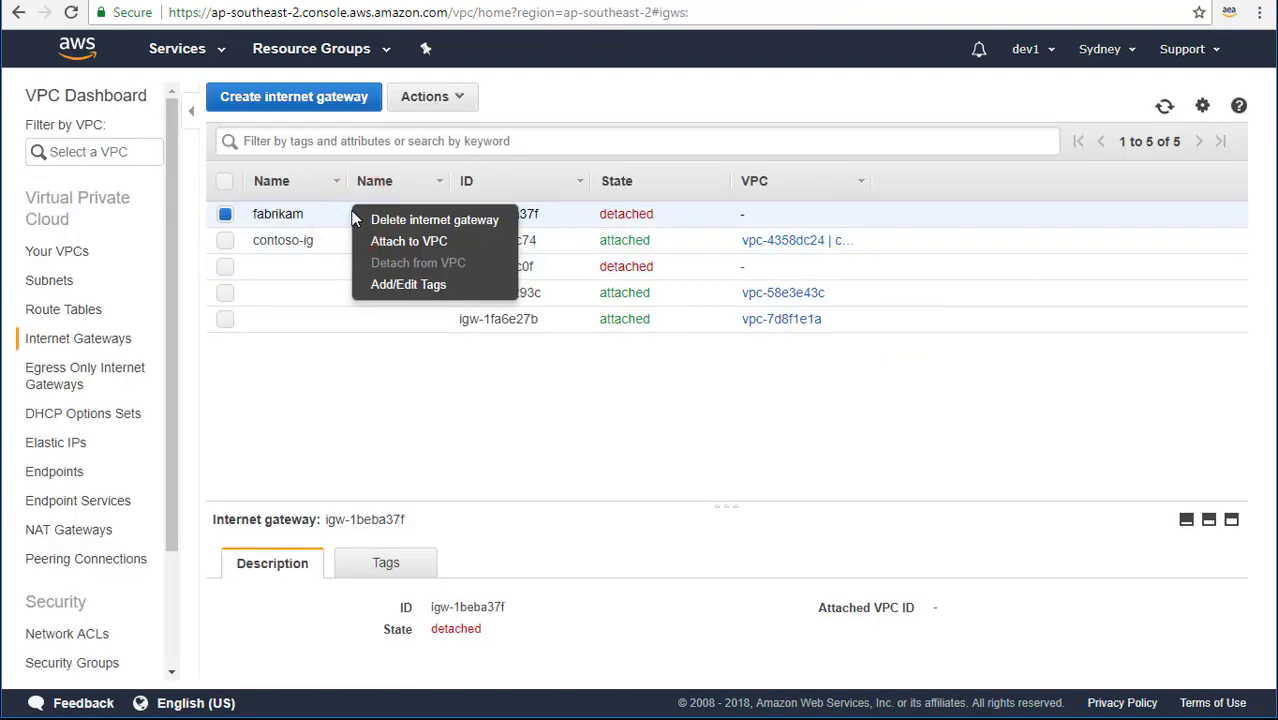
left_click(391, 238)
left_click(667, 226)
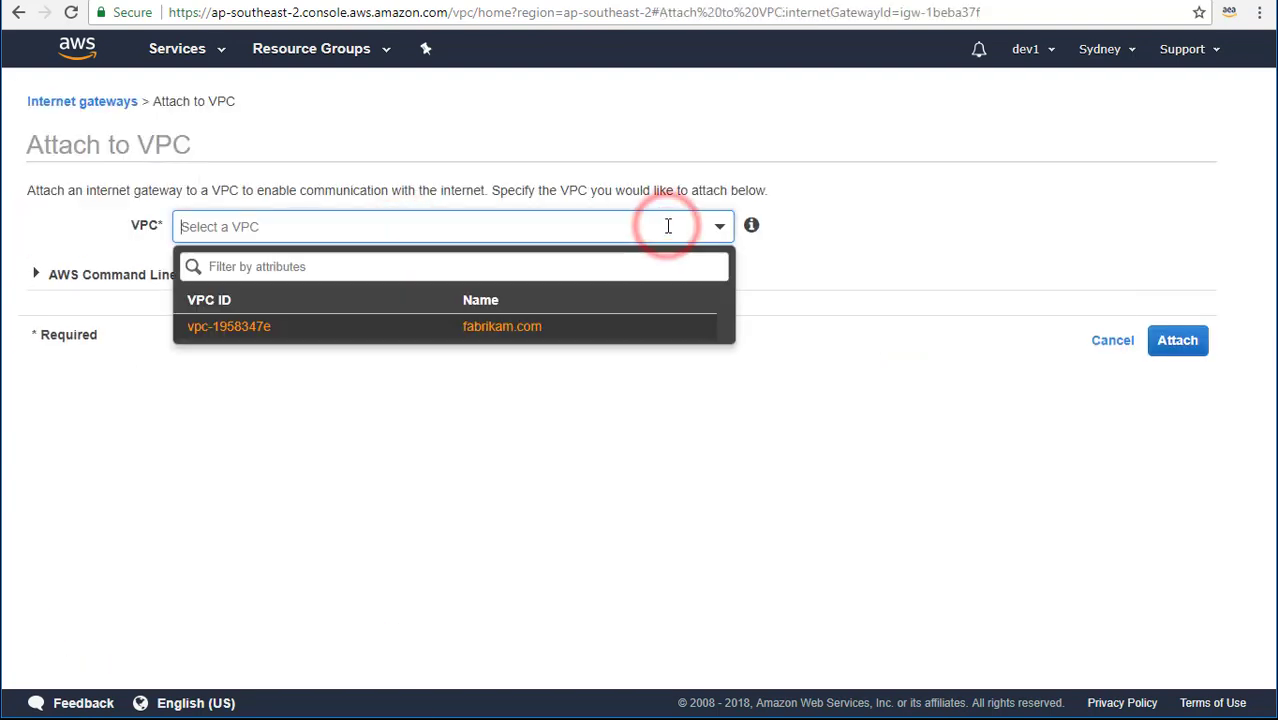
left_click(531, 333)
left_click(1177, 340)
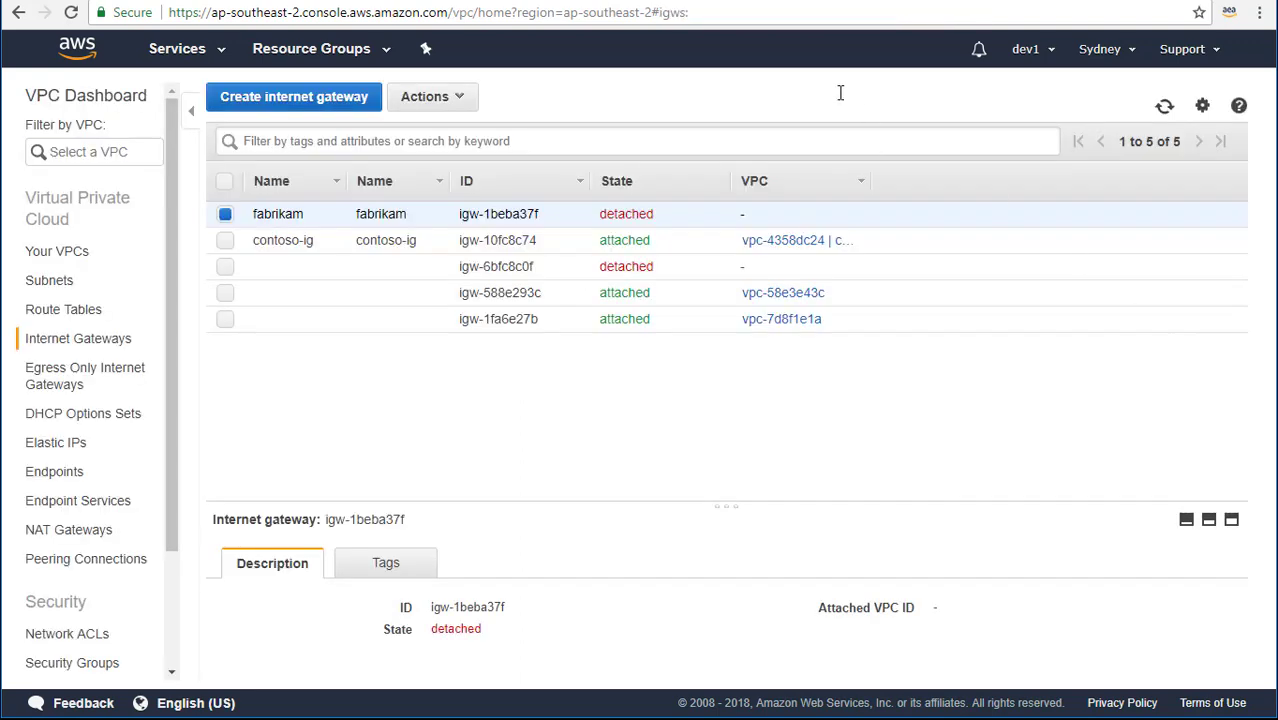
left_click(40, 314)
left_click(381, 378)
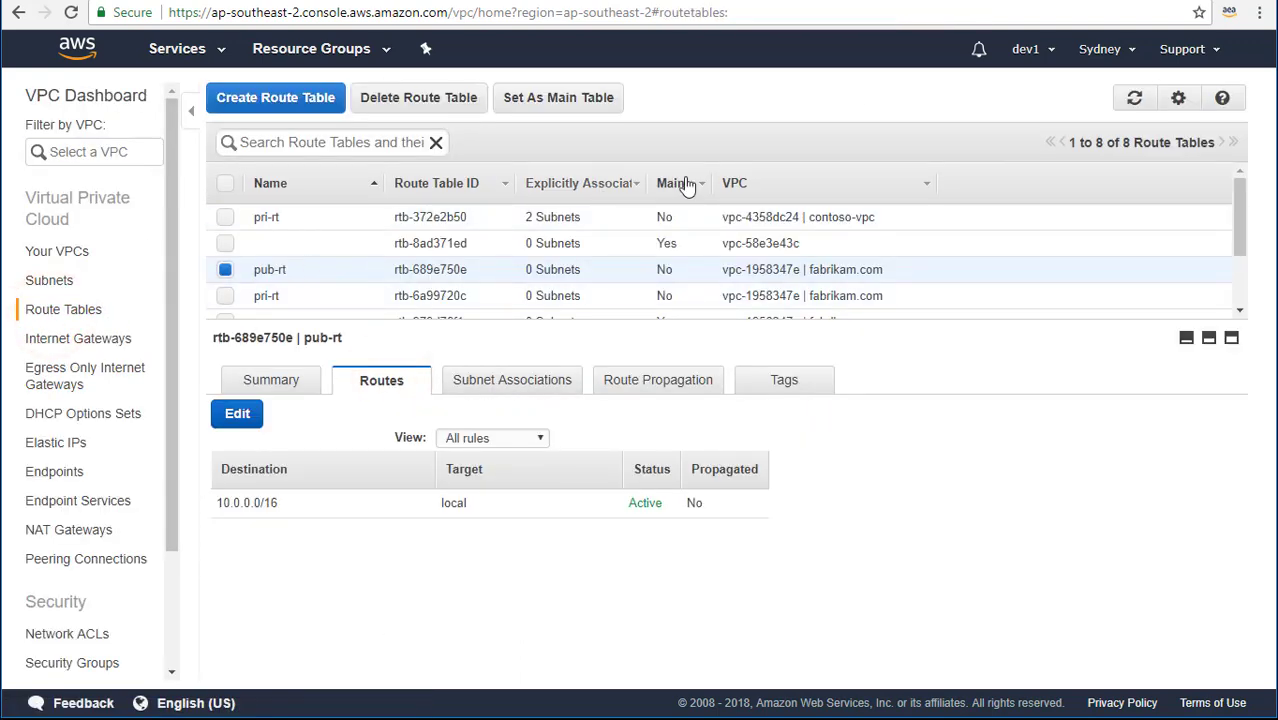
Add a 0.0.0.0/0 route targeting igw-1beba37f to pub-rt and save it.
left_click(763, 186)
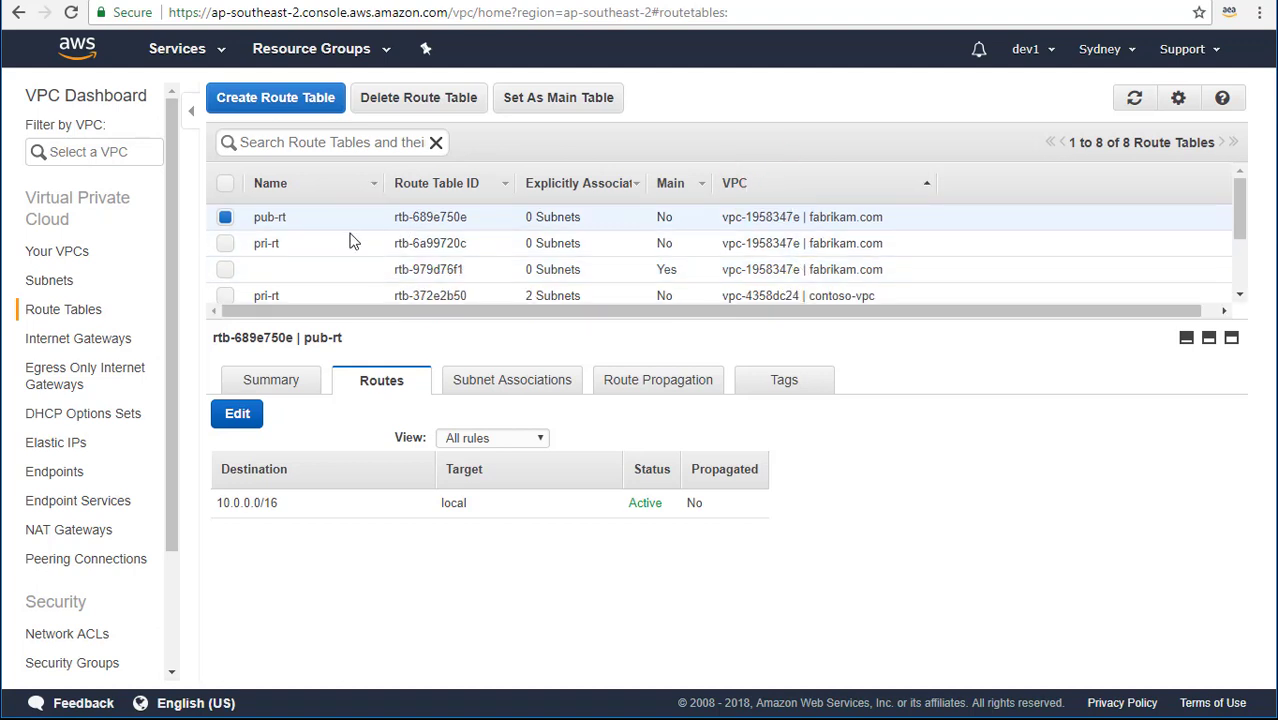
left_click(306, 217)
left_click(800, 110)
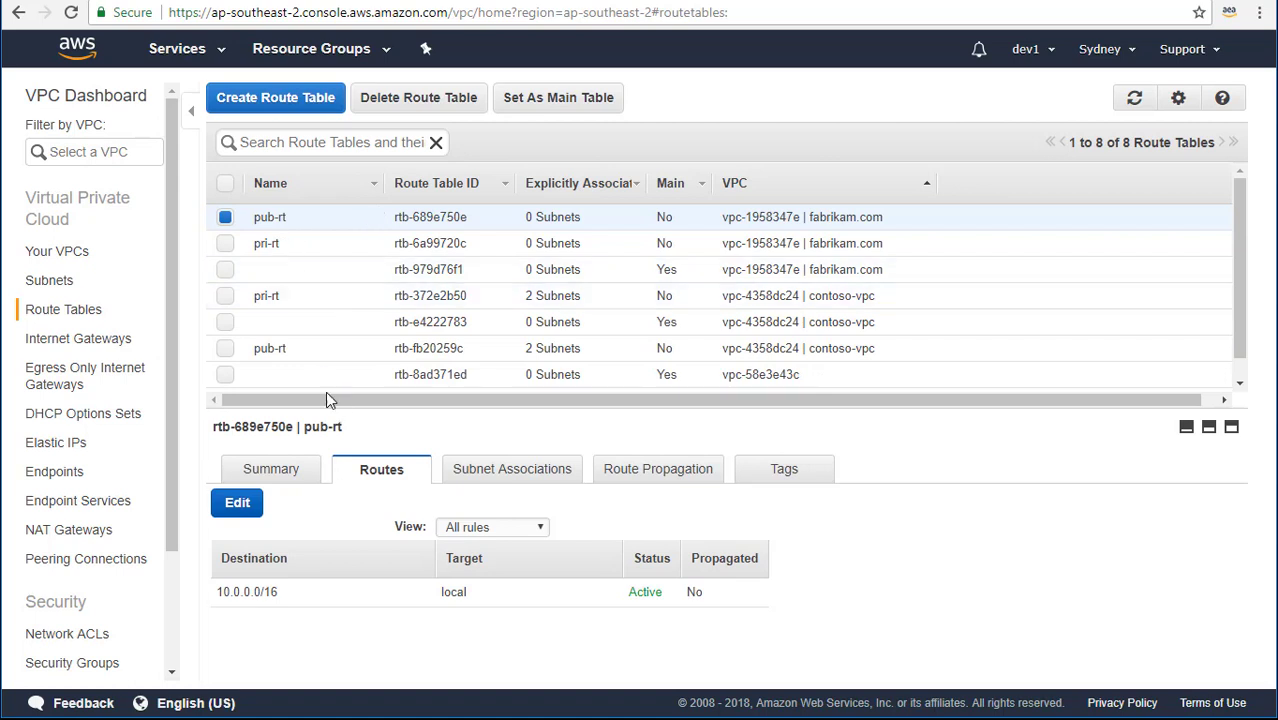
left_click(236, 503)
left_click(276, 649)
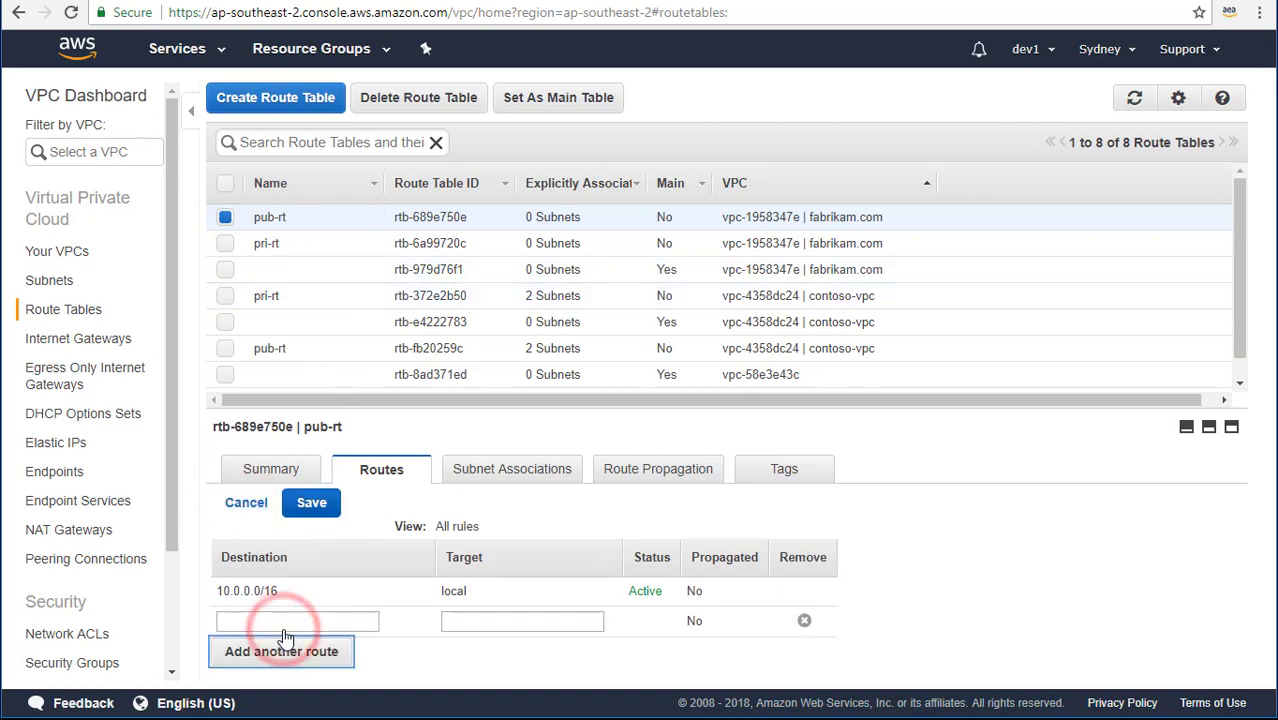
left_click(284, 622)
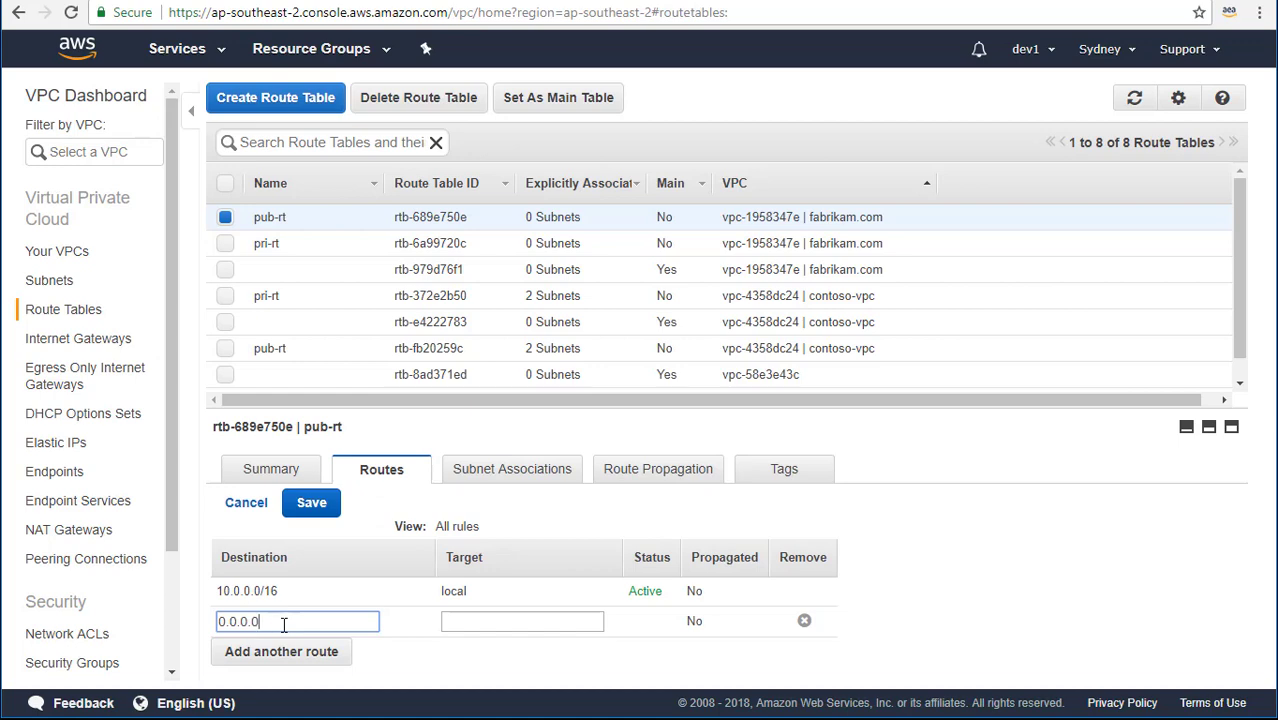
left_click(530, 613)
left_click(530, 648)
left_click(311, 505)
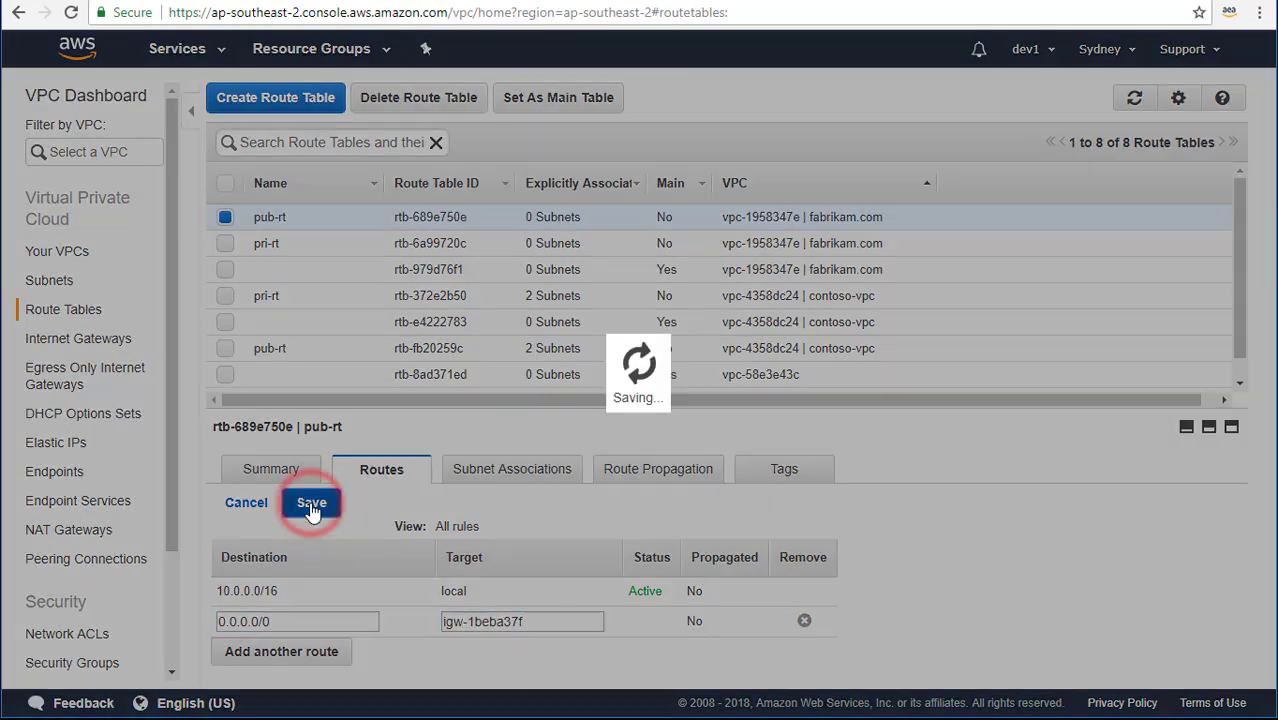
left_click(336, 245)
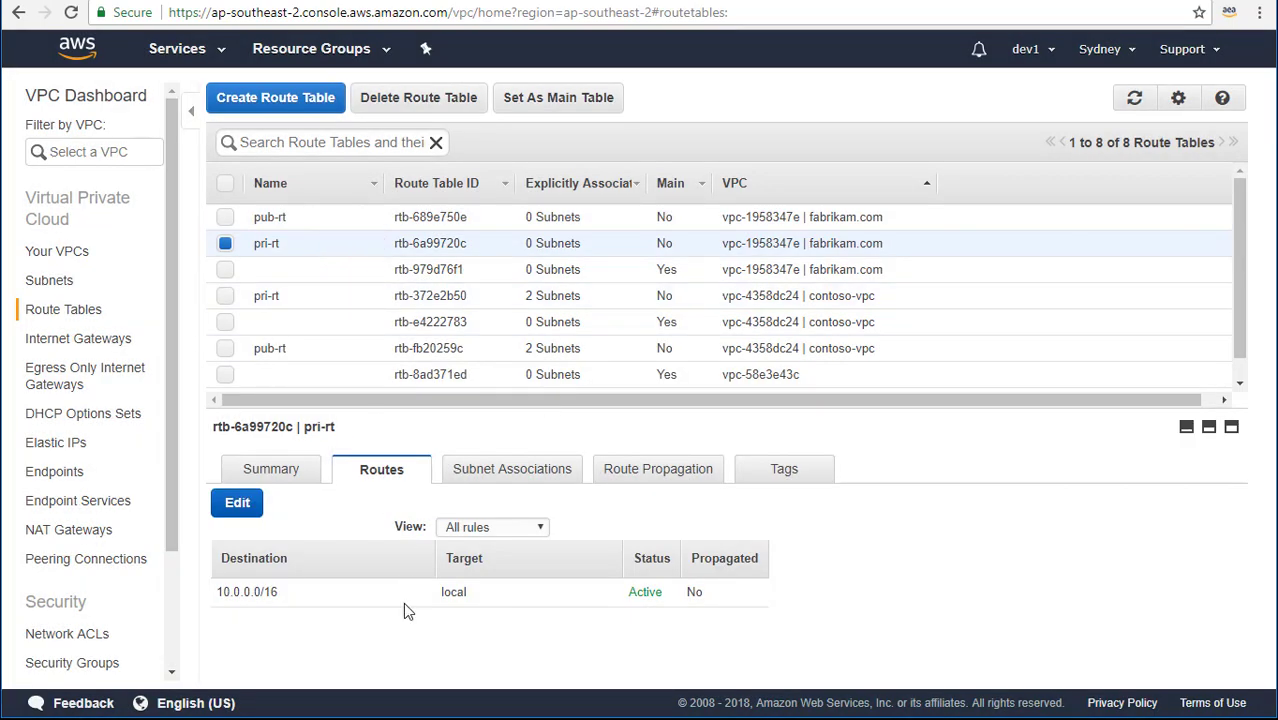
left_click(290, 217)
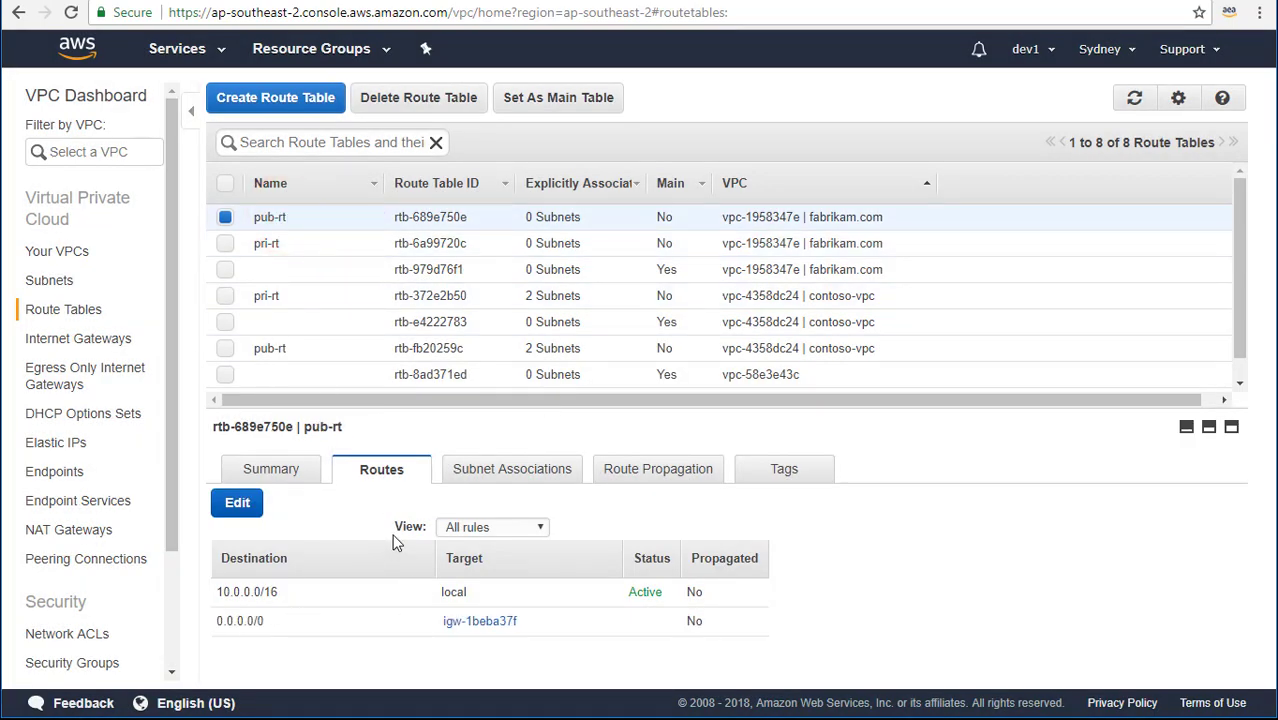
left_click(512, 469)
Associate subnets pub-1, pub-2 and pub-3 with route table pub-rt.
left_click(237, 502)
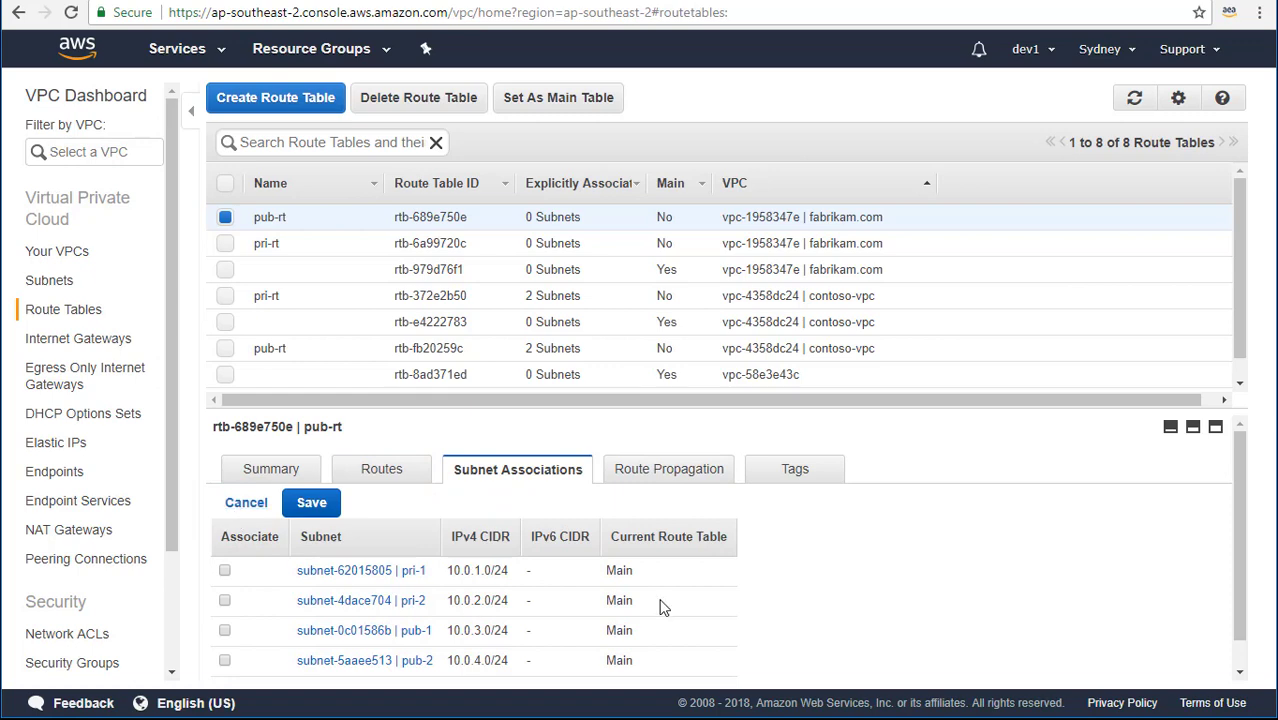
left_click(226, 571)
left_click(225, 661)
scroll(226, 663, "down", 1)
left_click(225, 661)
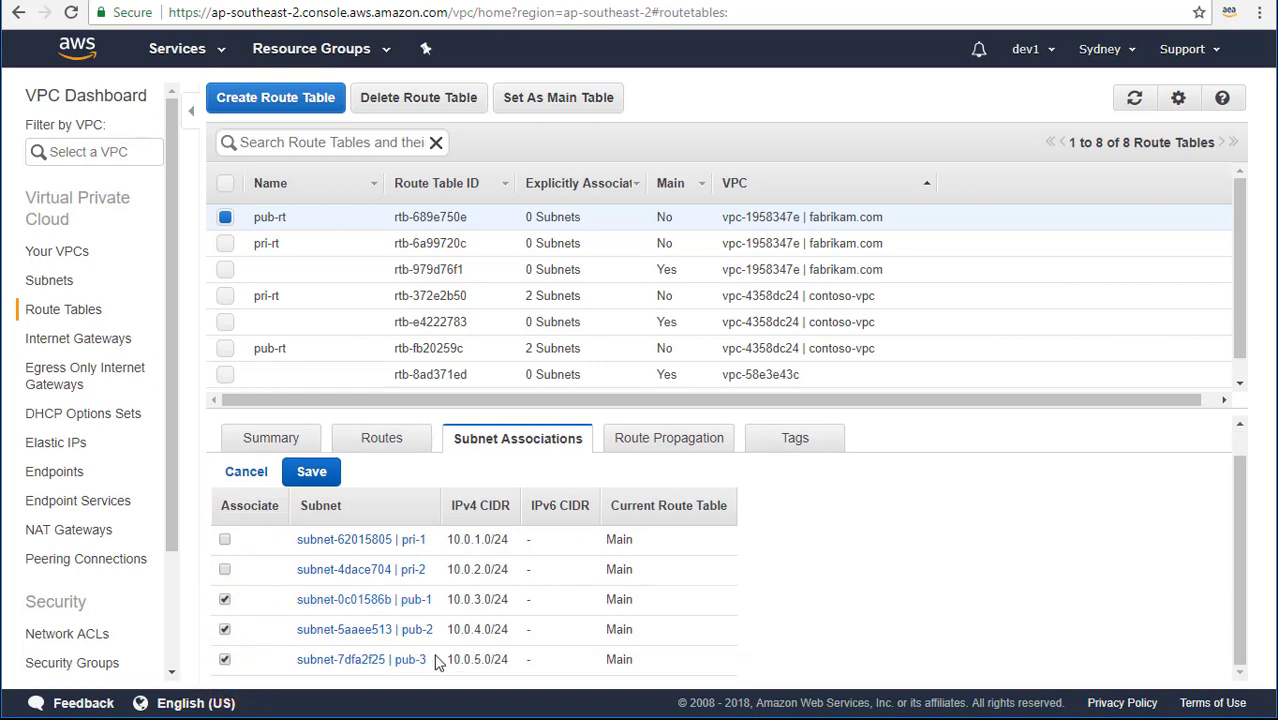
left_click(319, 484)
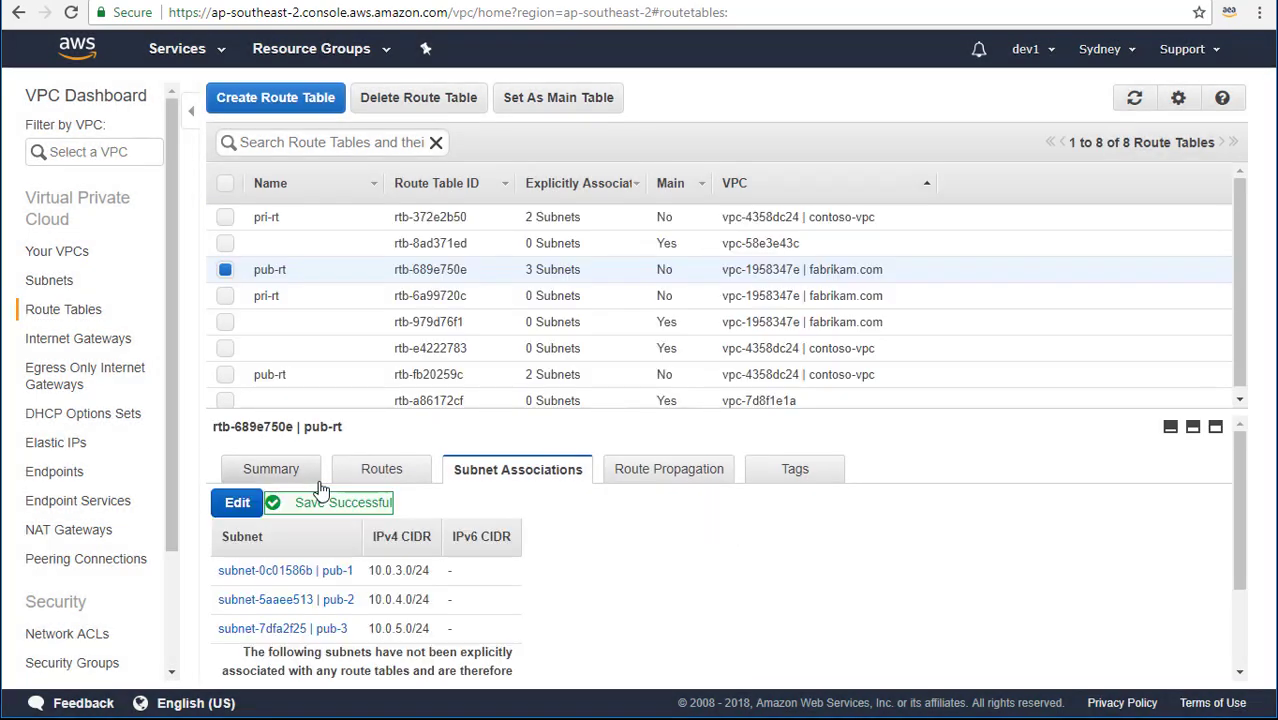
Associate subnets pri-1 and pri-2 with route table pri-rt.
left_click(295, 301)
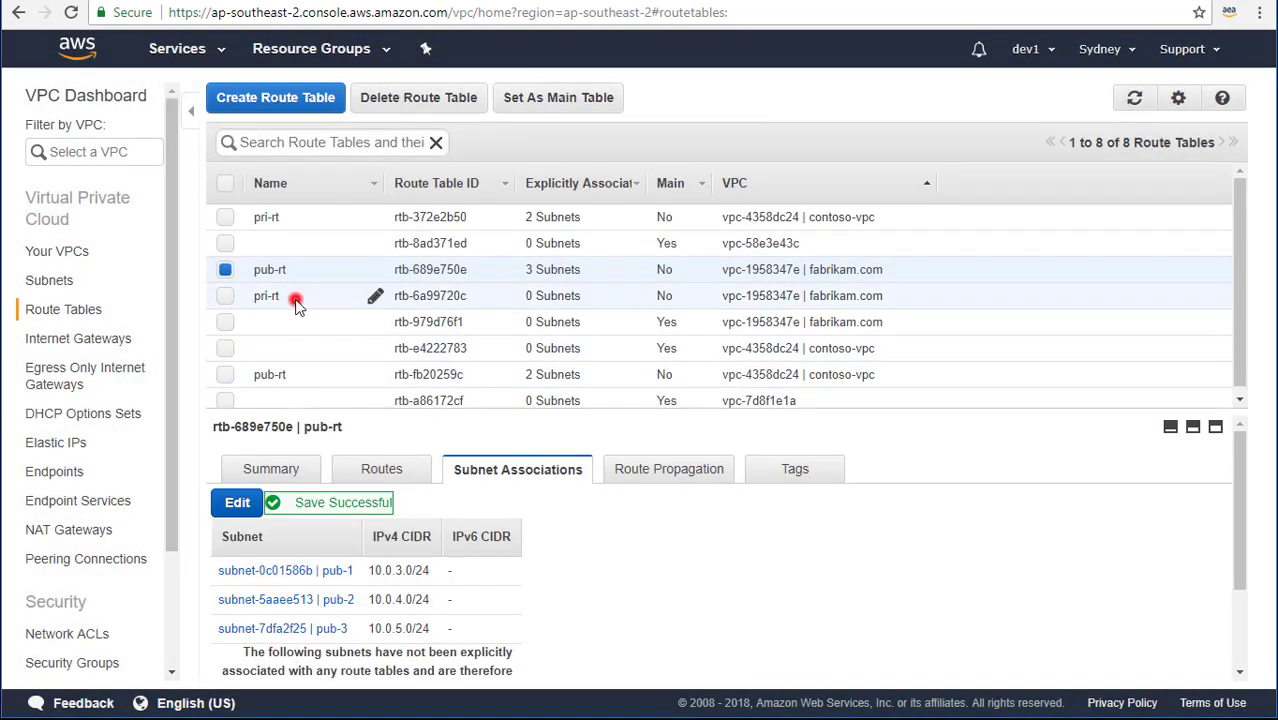
left_click(237, 503)
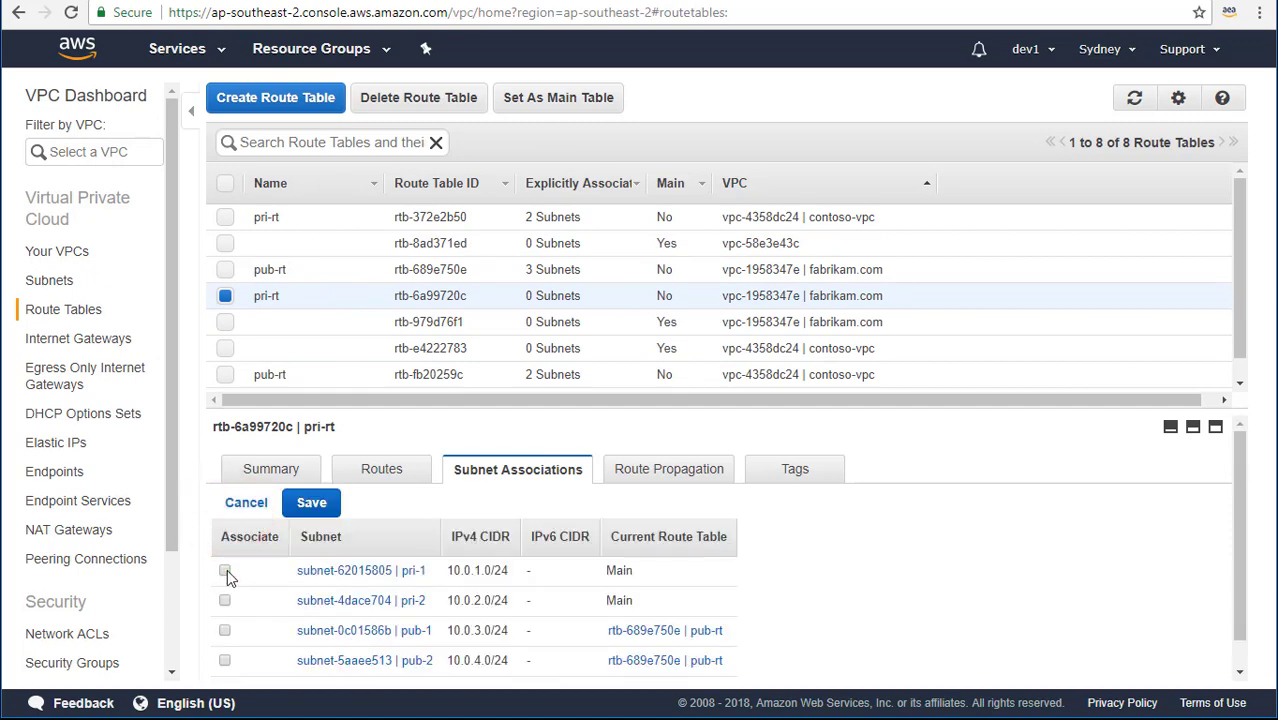
left_click(225, 571)
left_click(225, 600)
scroll(638, 590, "down", 1)
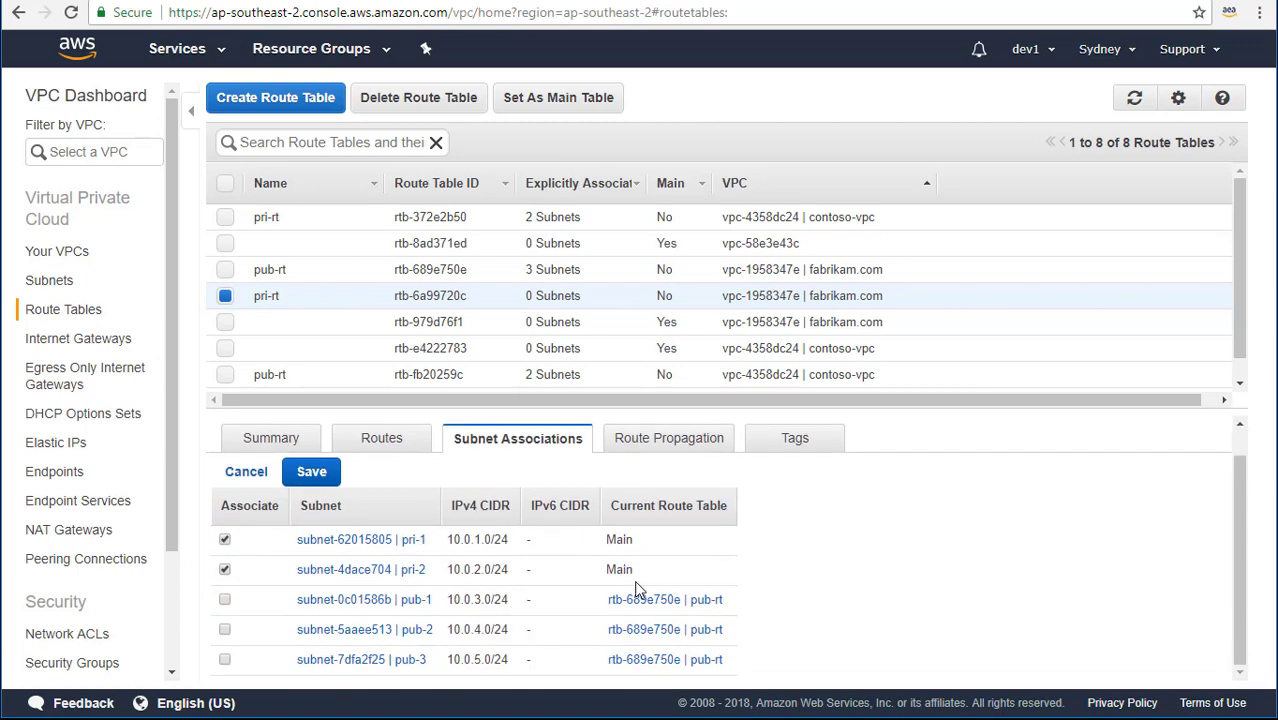
left_click(335, 483)
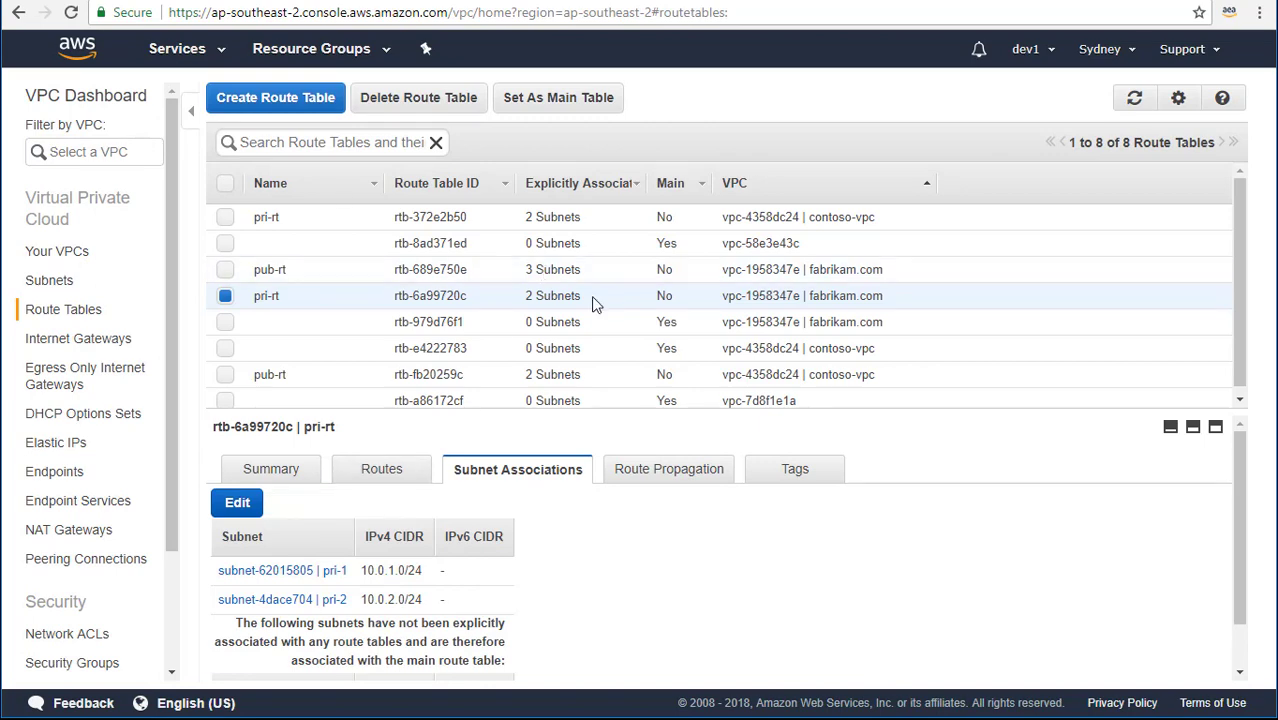
Sort the route tables by VPC and check pub-rt's subnet associations.
left_click(818, 180)
left_click(820, 182)
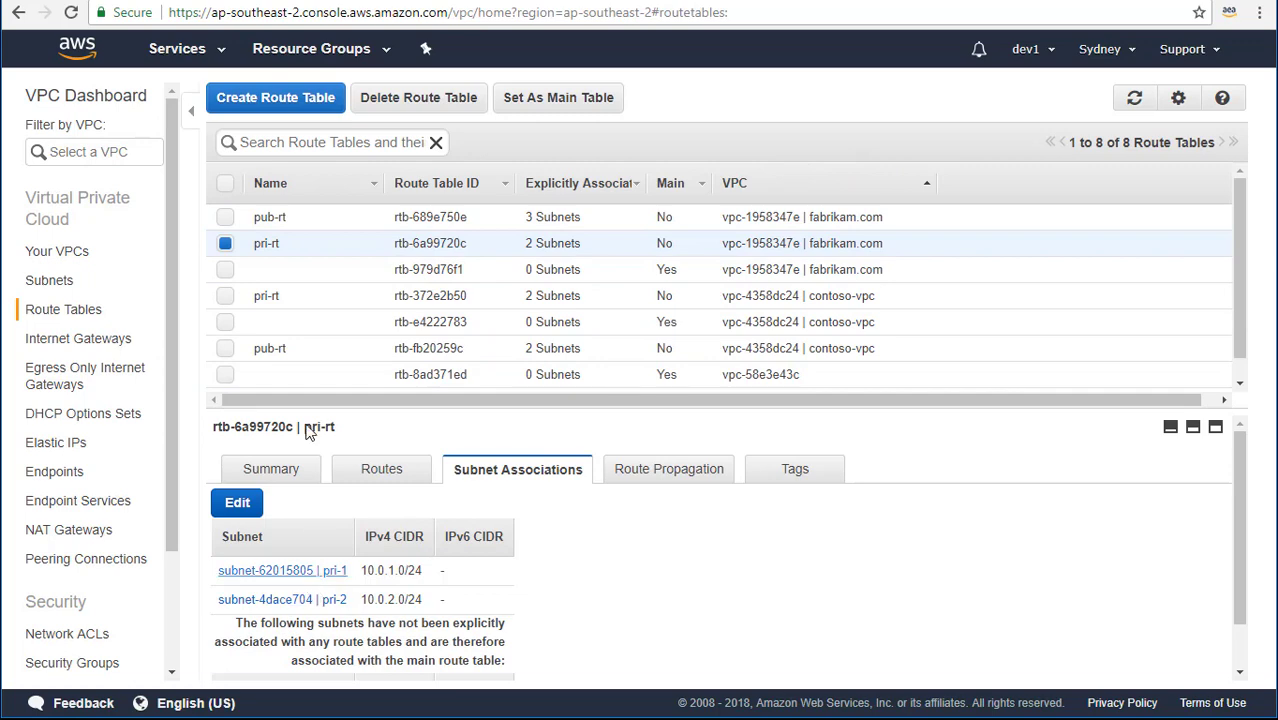
left_click(277, 219)
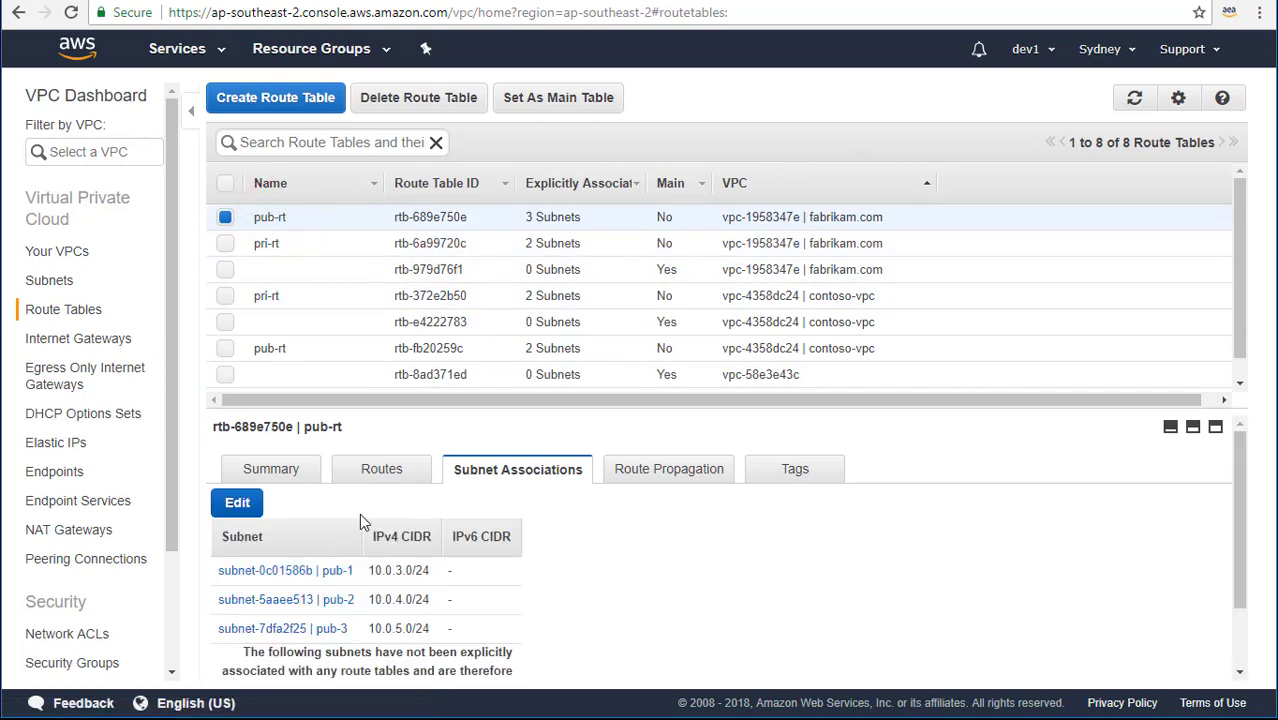
left_click(357, 437)
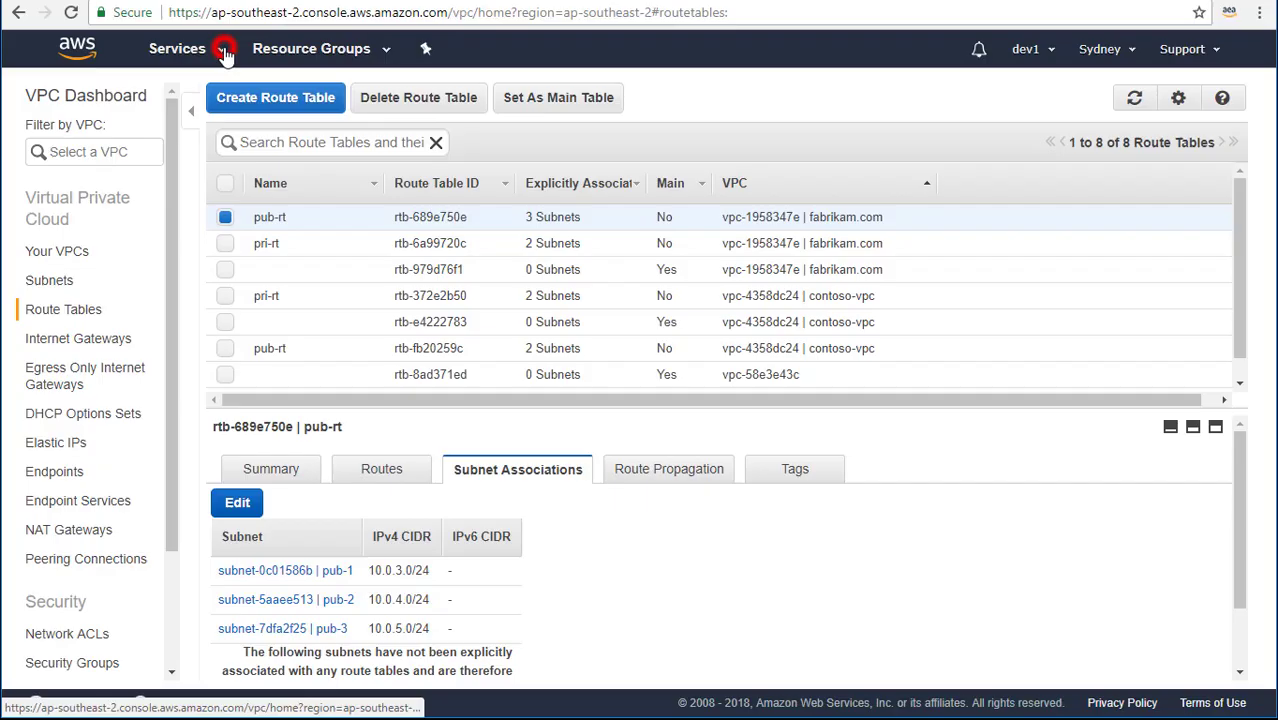
Find Directory Service via the 'direc' search and begin a Microsoft AD setup.
left_click(220, 48)
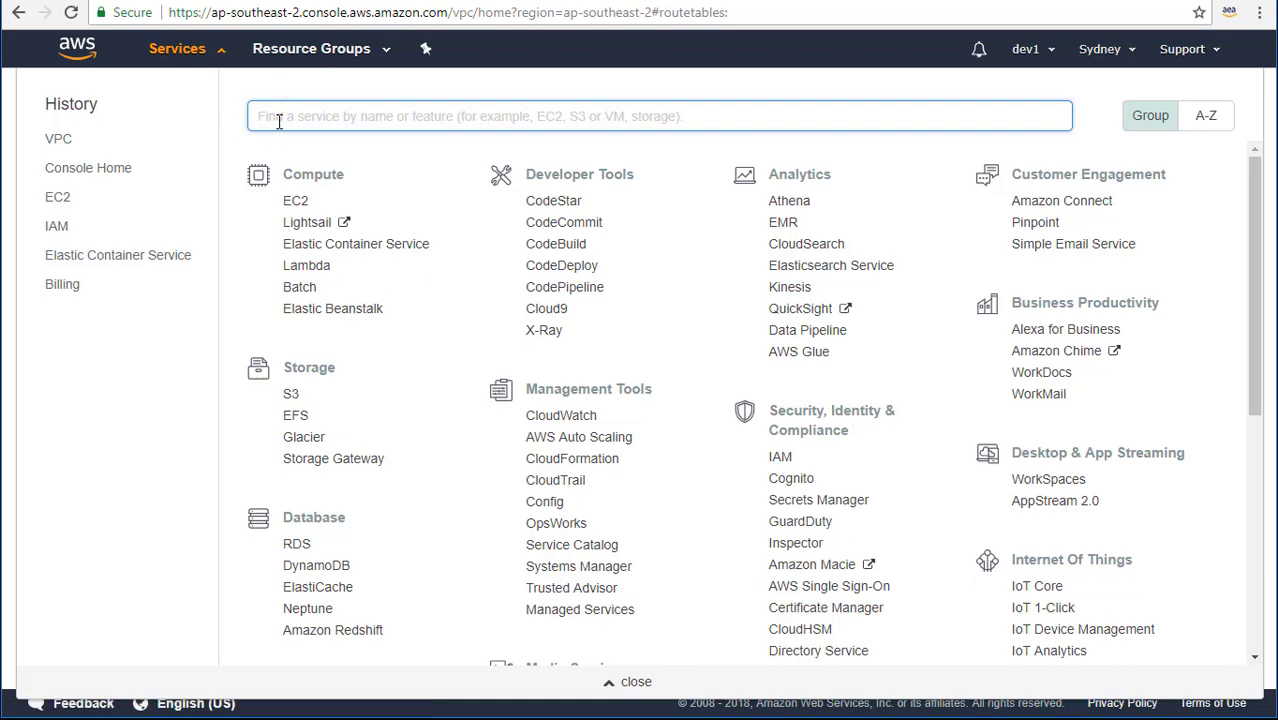
type("direc")
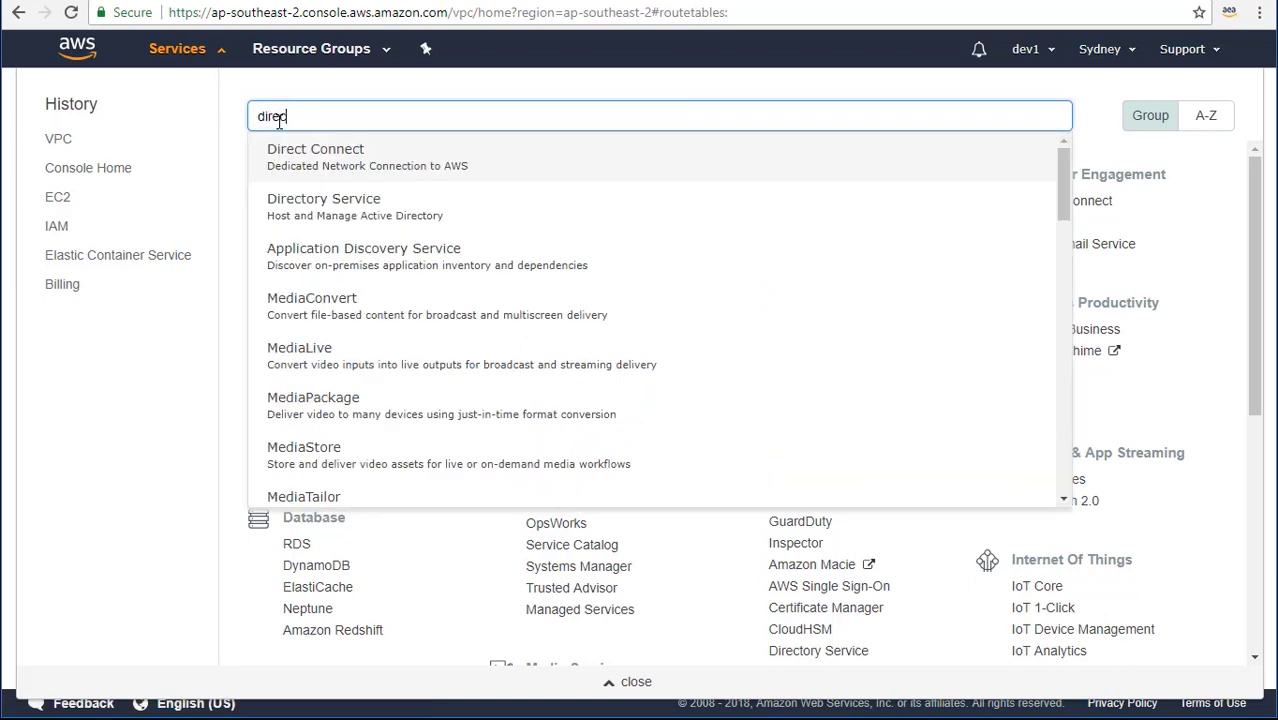
left_click(358, 221)
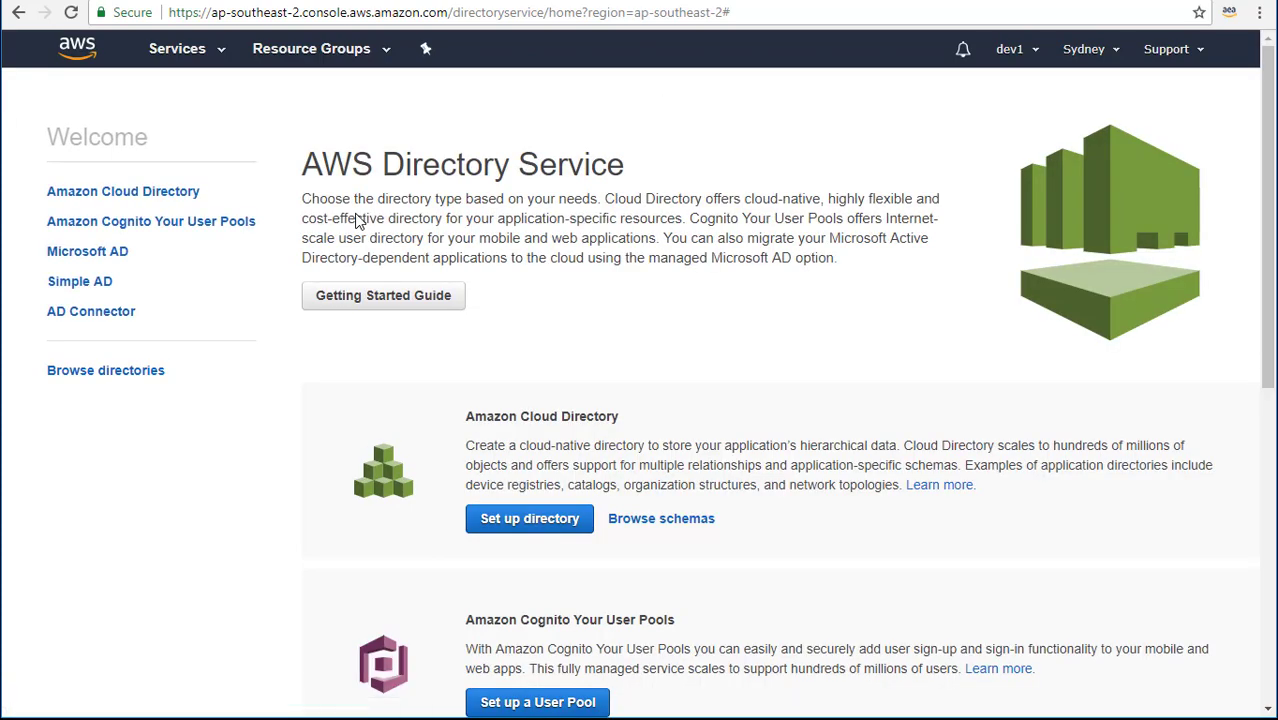
scroll(1073, 392, "down", 1)
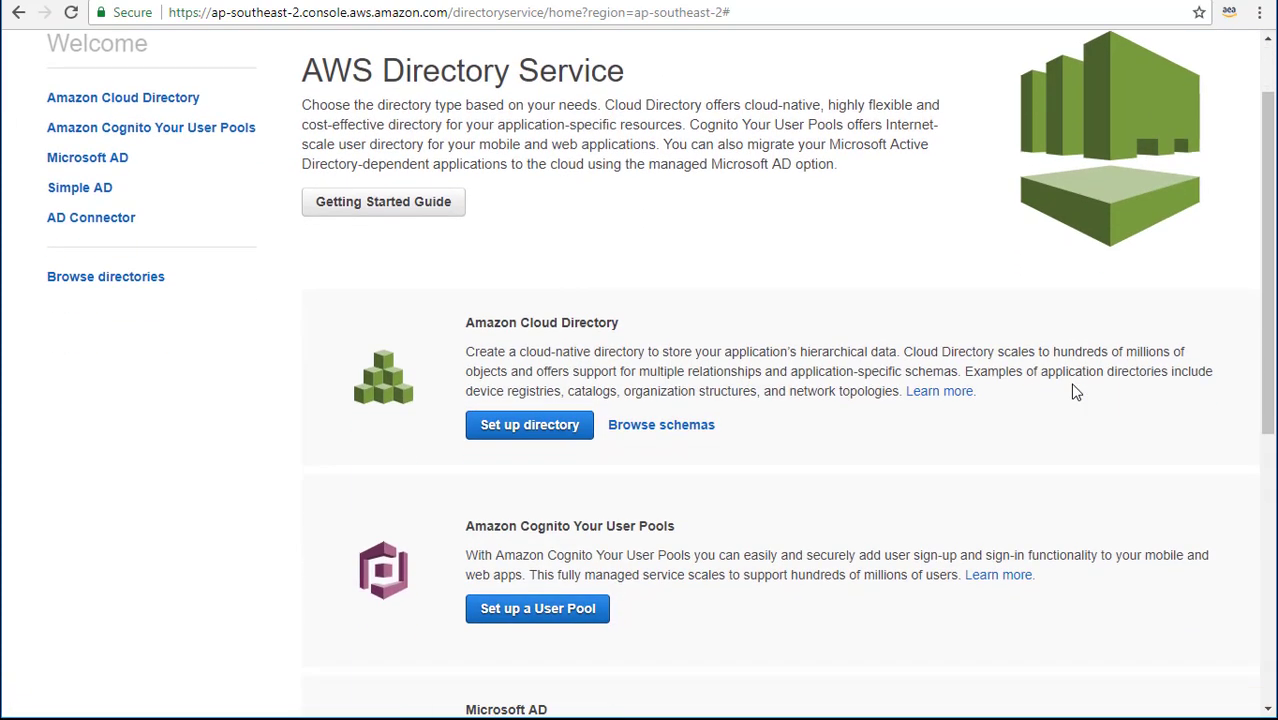
scroll(1073, 392, "down", 3)
scroll(1073, 391, "up", 1)
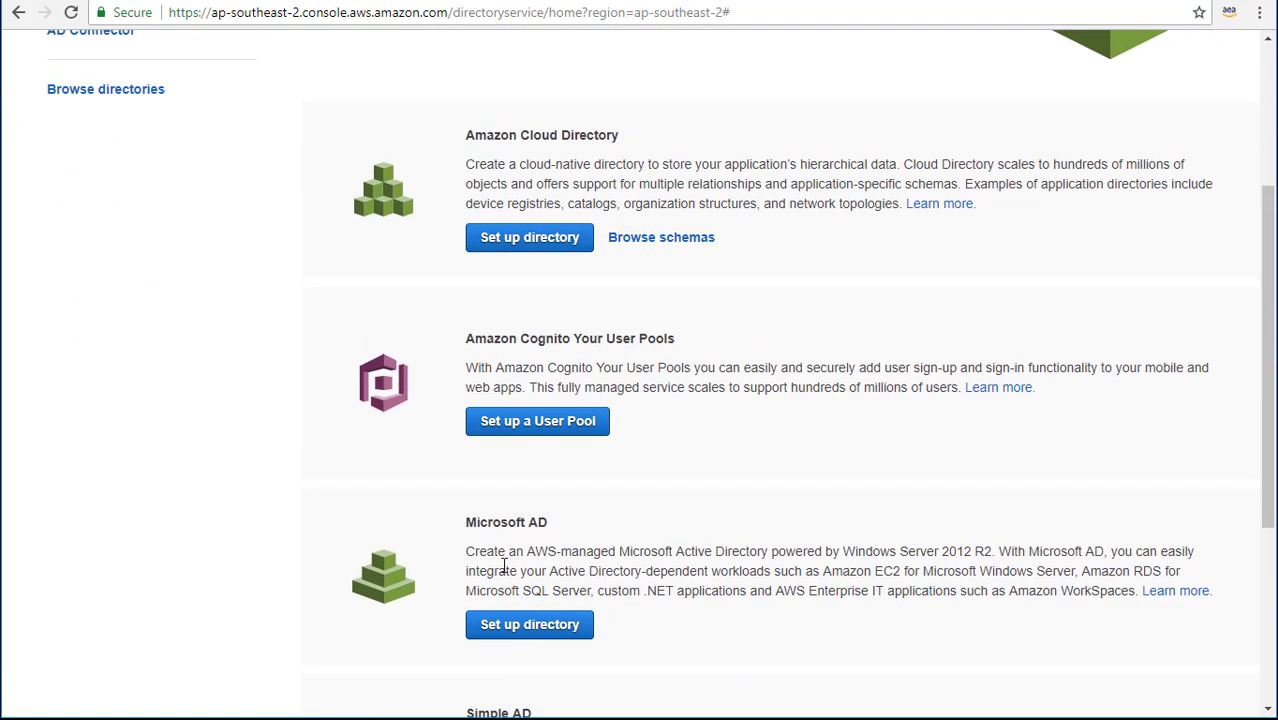
left_click(511, 640)
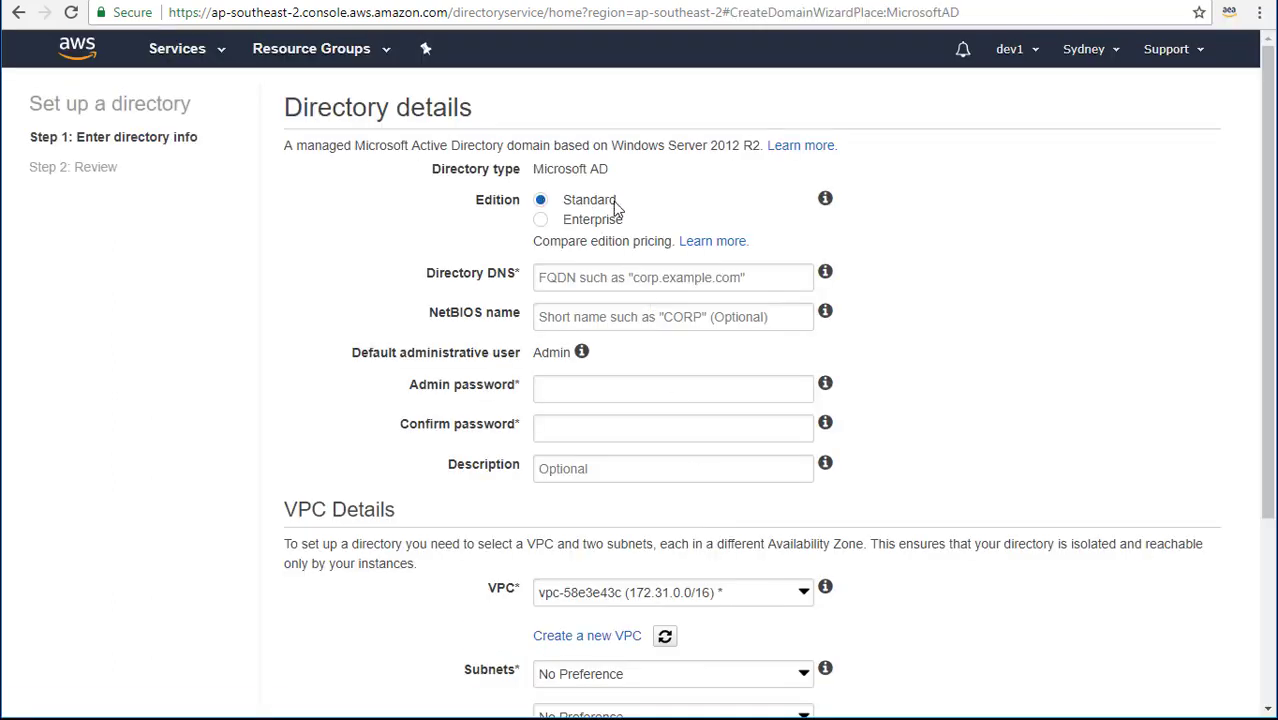
Enter directory DNS fabrikam.com, NetBIOS name fabrikam, and the admin password twice.
left_click(595, 272)
type("fabr")
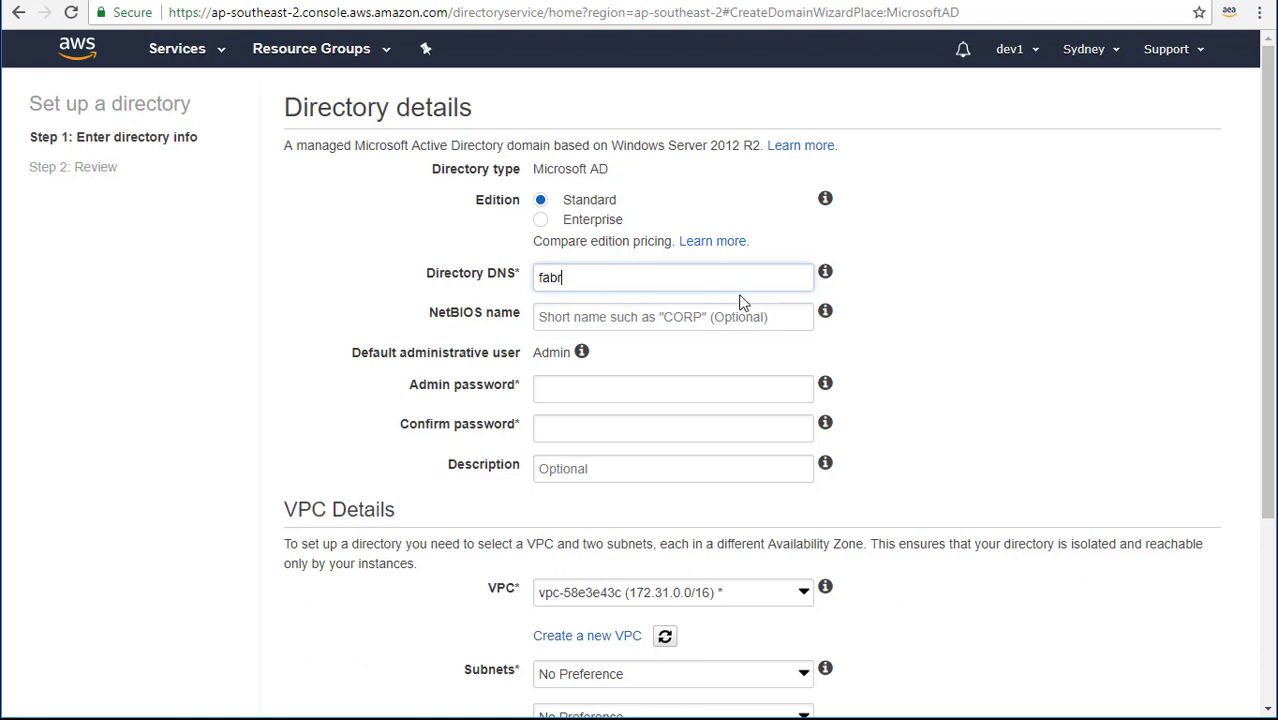
type("ikam.com")
key("Tab")
type("fabrikam")
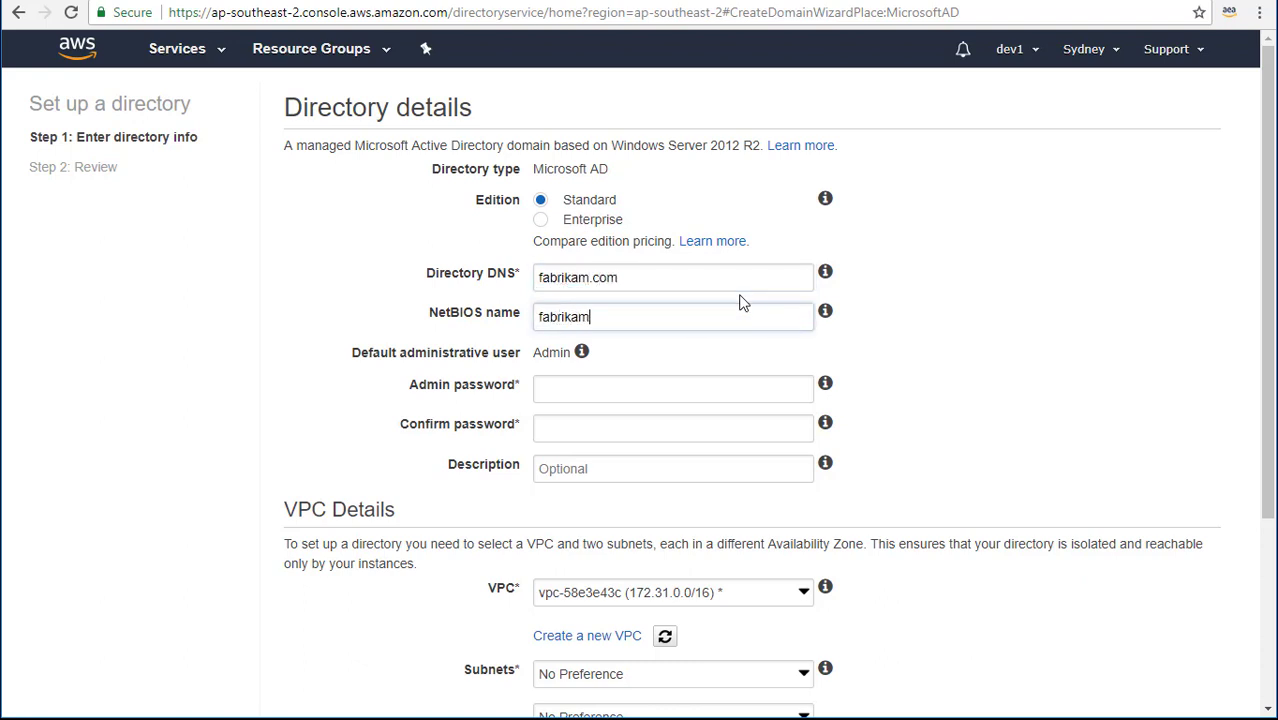
key("Tab")
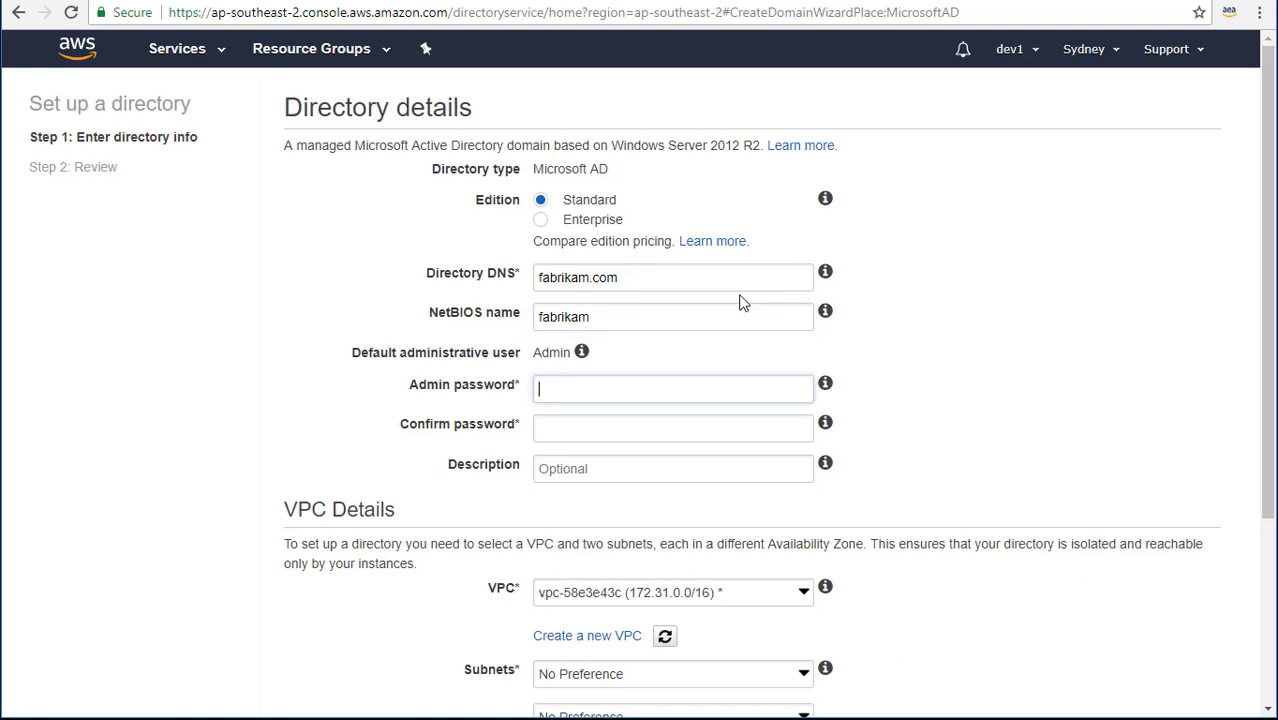
type("••••••••••")
key("Tab")
type("•••")
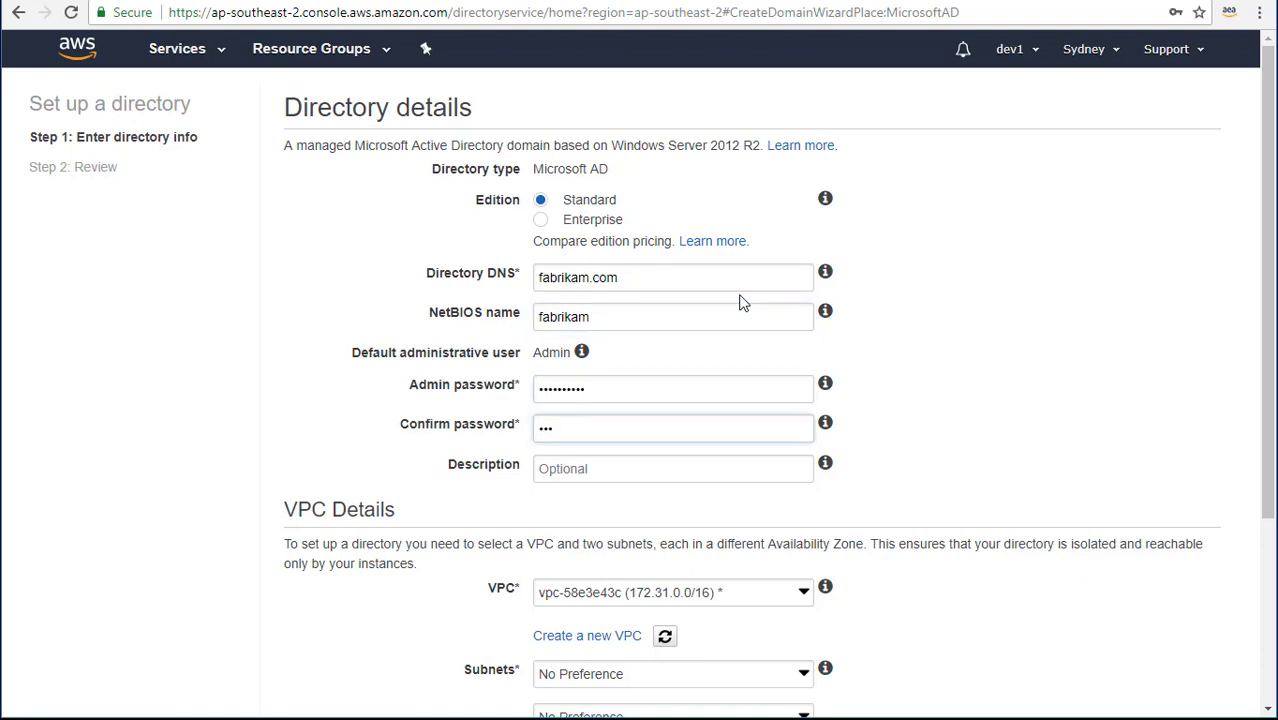
type("•••••••")
Place the directory in the fabrikam.com VPC using subnets pri-1 and pri-2.
scroll(741, 302, "down", 3)
left_click(766, 410)
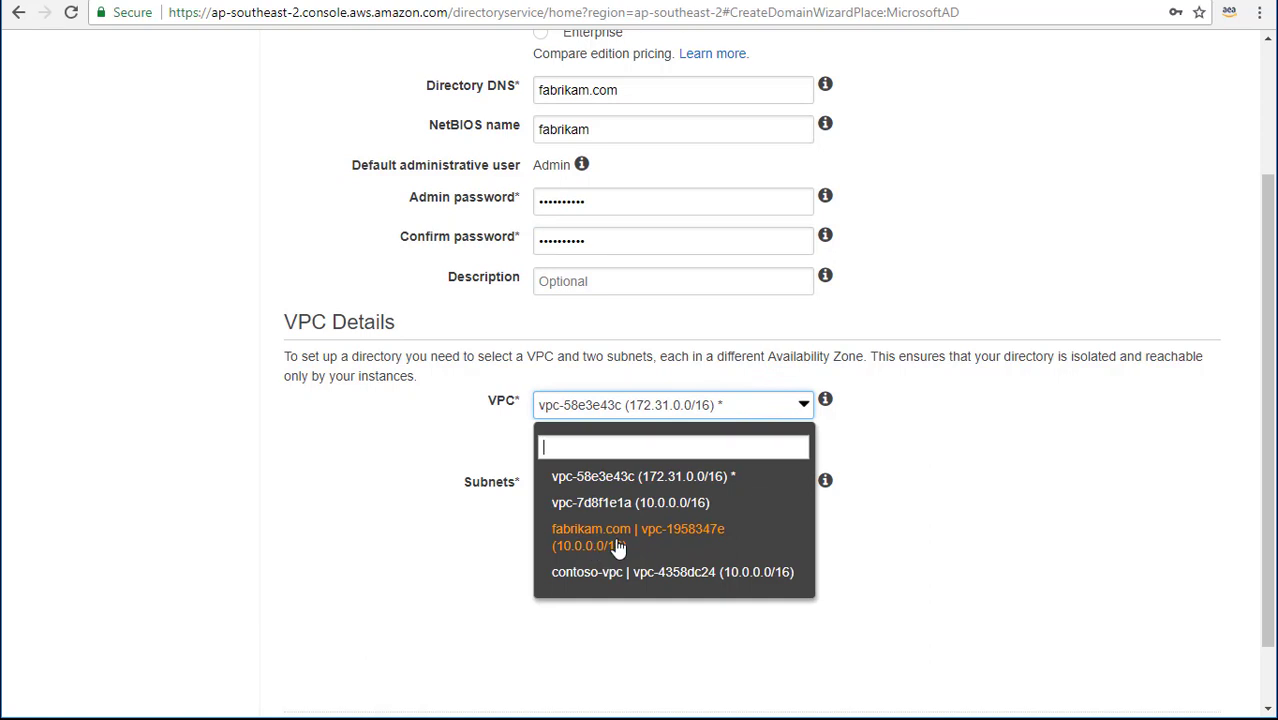
left_click(617, 546)
left_click(640, 486)
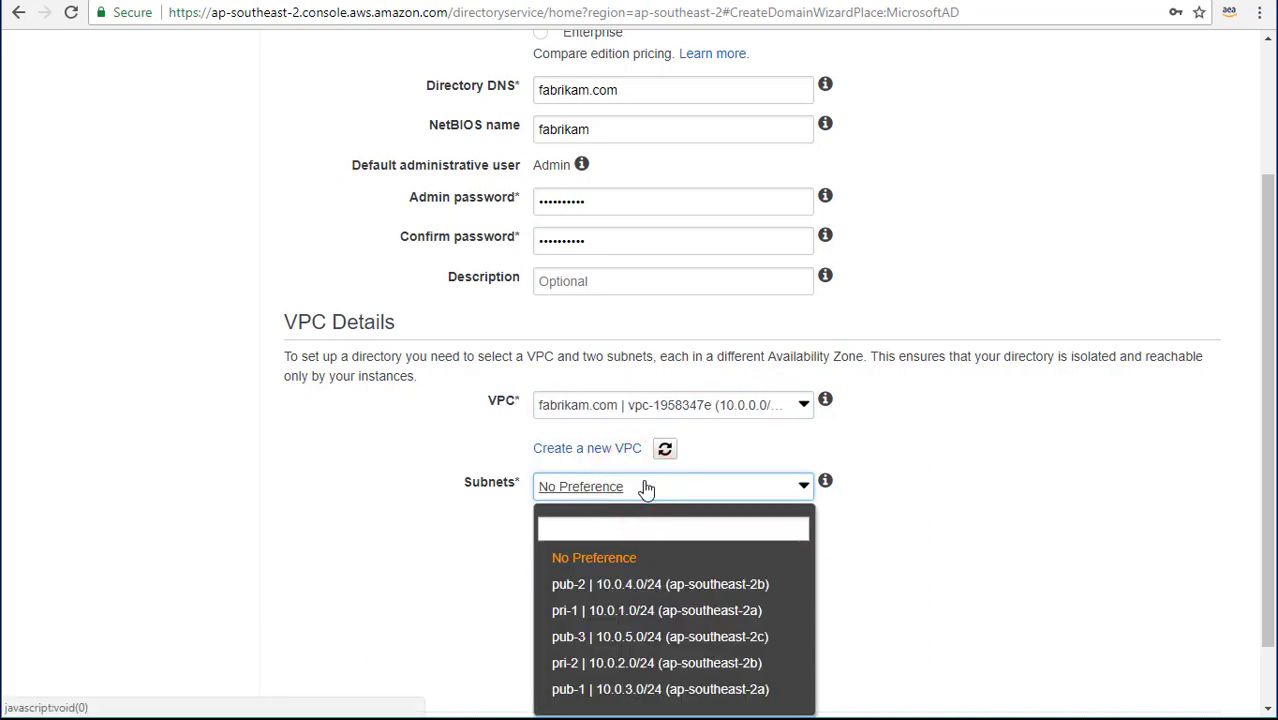
left_click(590, 622)
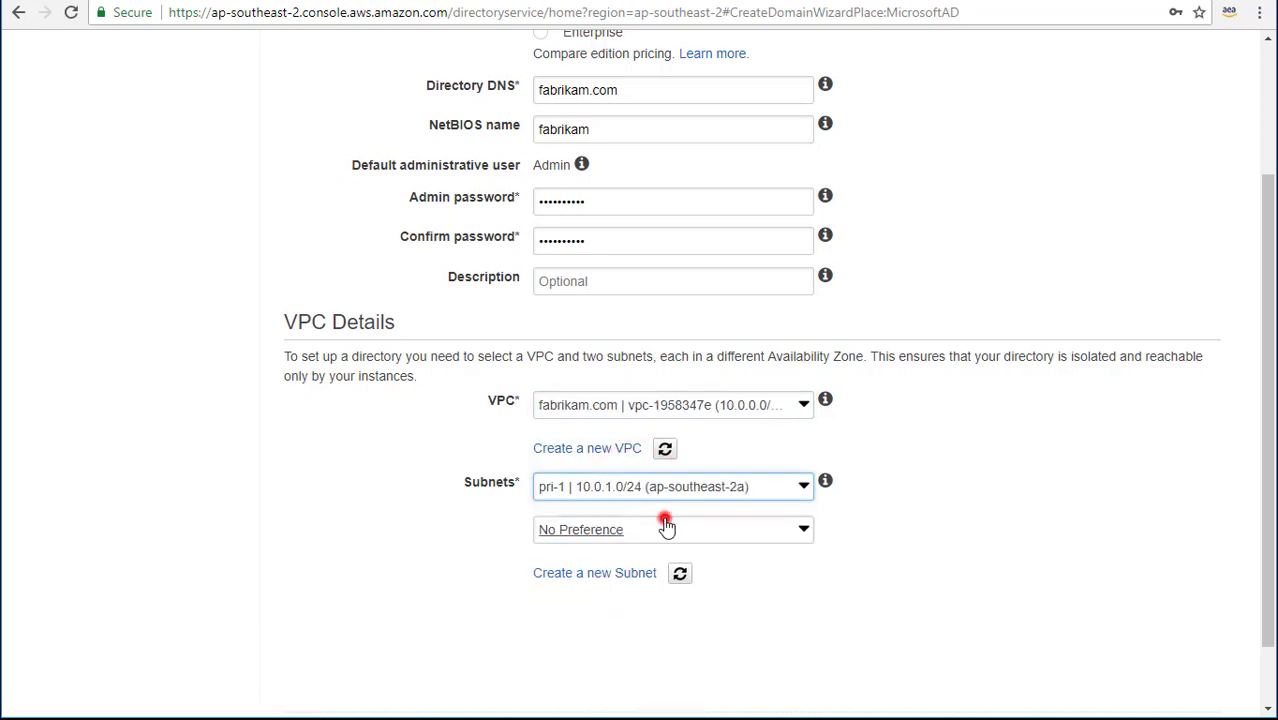
left_click(748, 524)
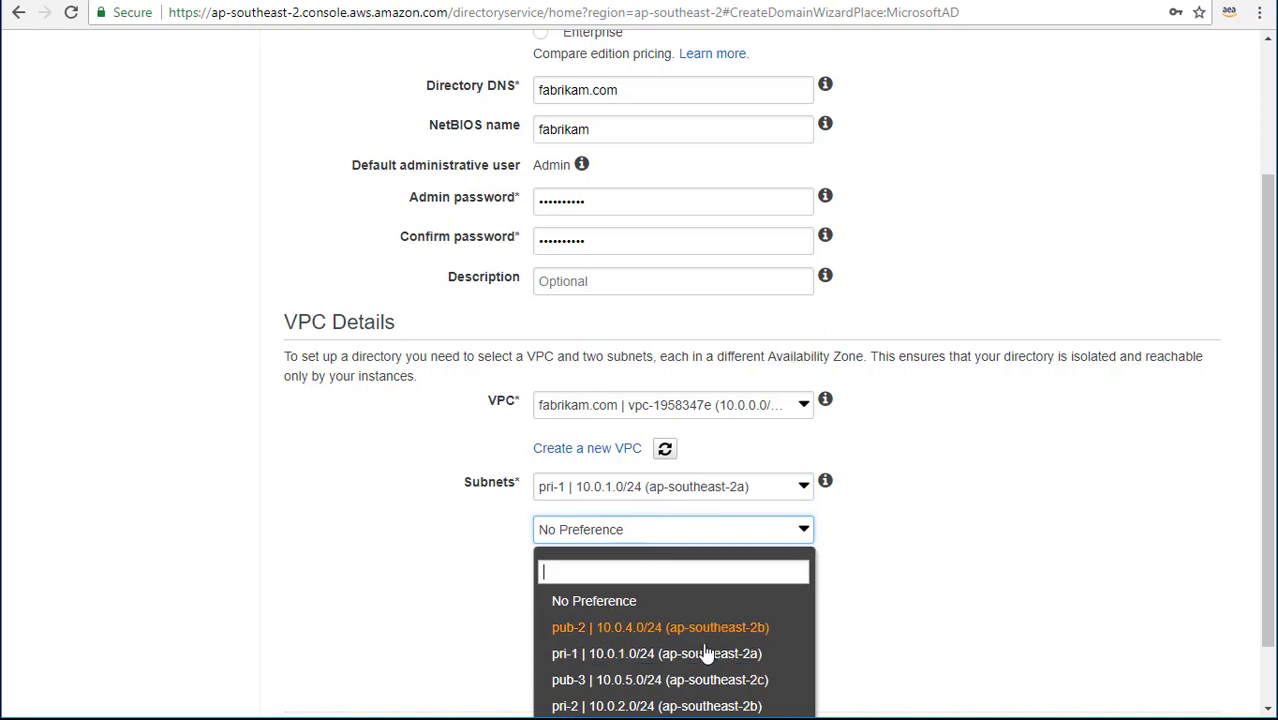
left_click(700, 705)
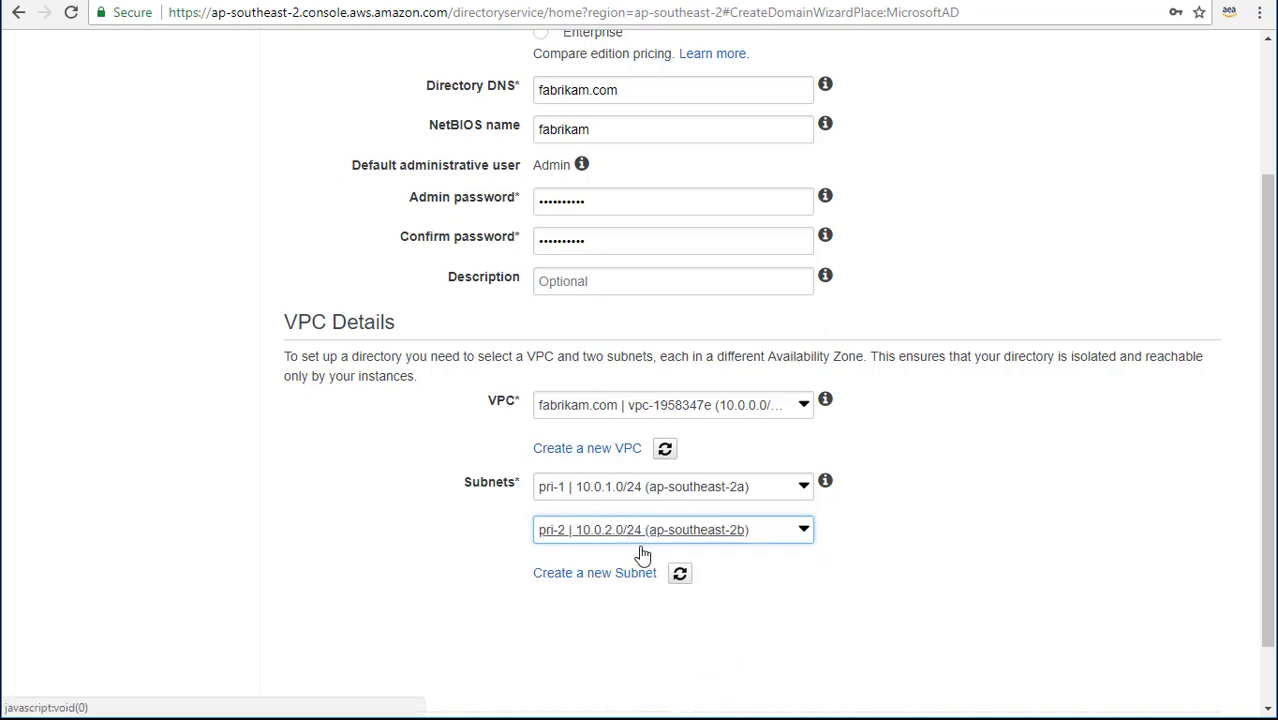
scroll(1067, 610, "down", 2)
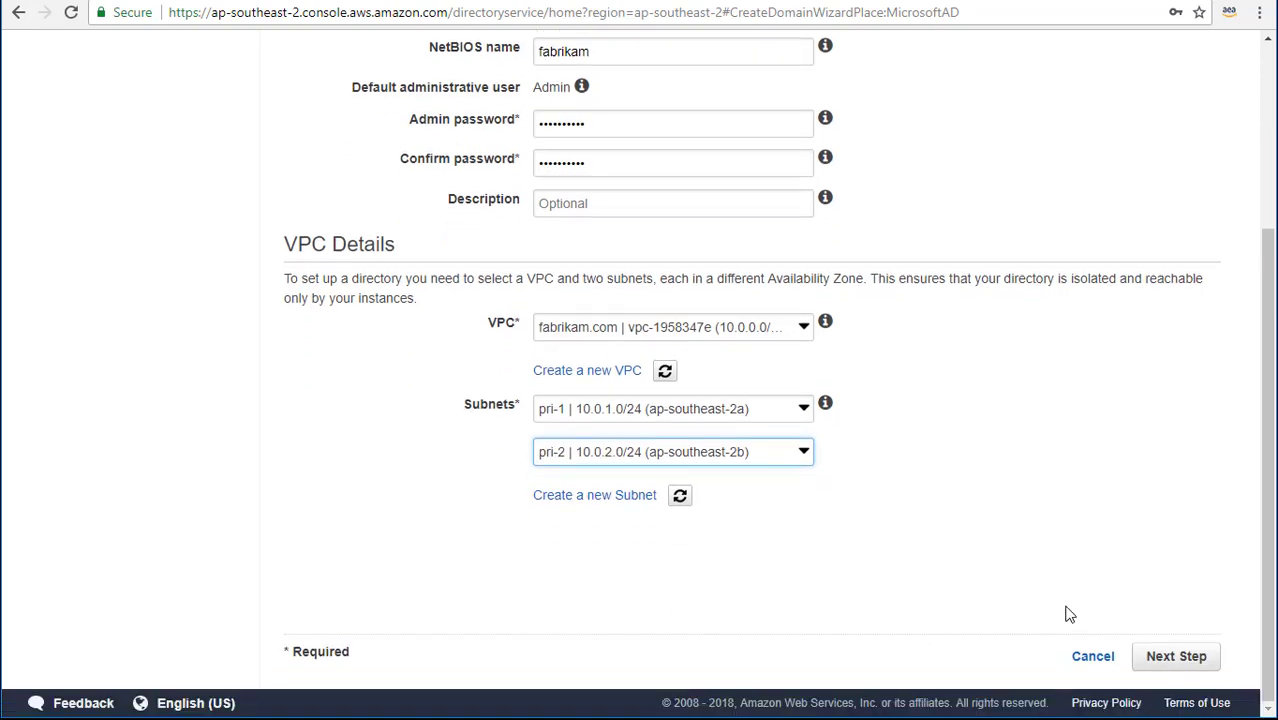
Review and create the fabrikam.com Microsoft AD directory, declining the browser's password save.
left_click(1193, 667)
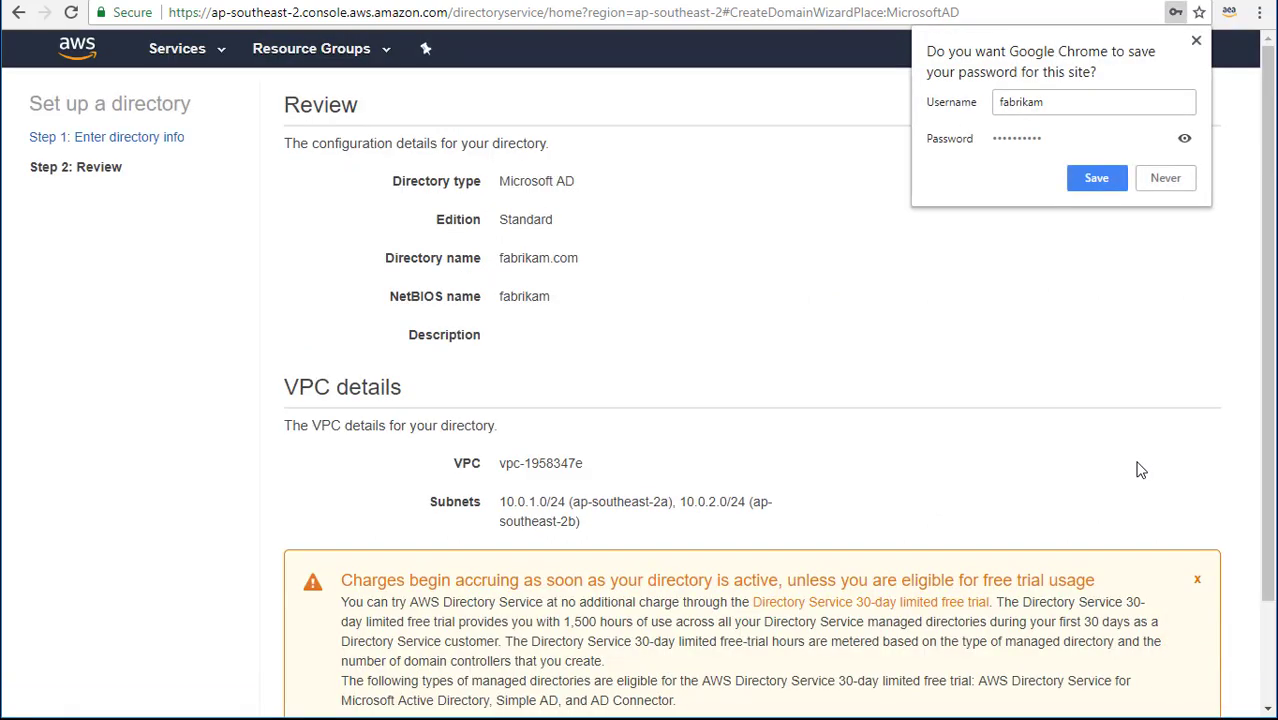
left_click(1195, 40)
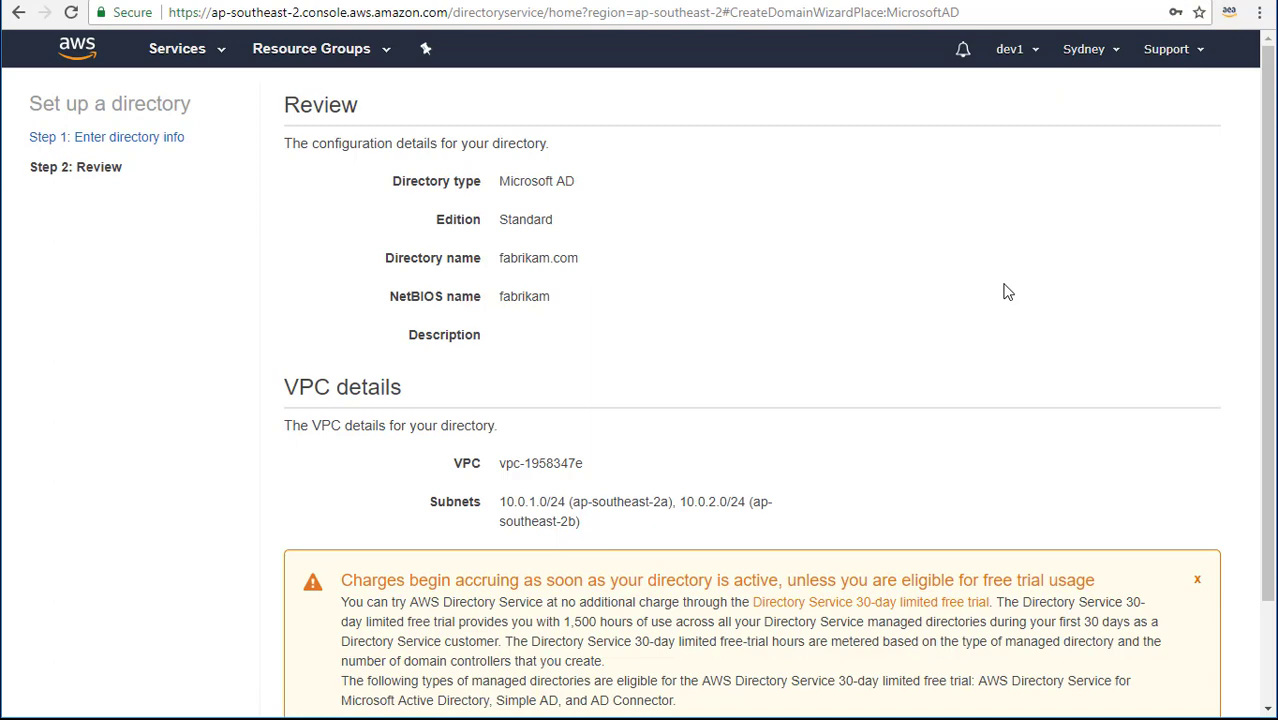
scroll(1007, 291, "down", 2)
left_click(1206, 664)
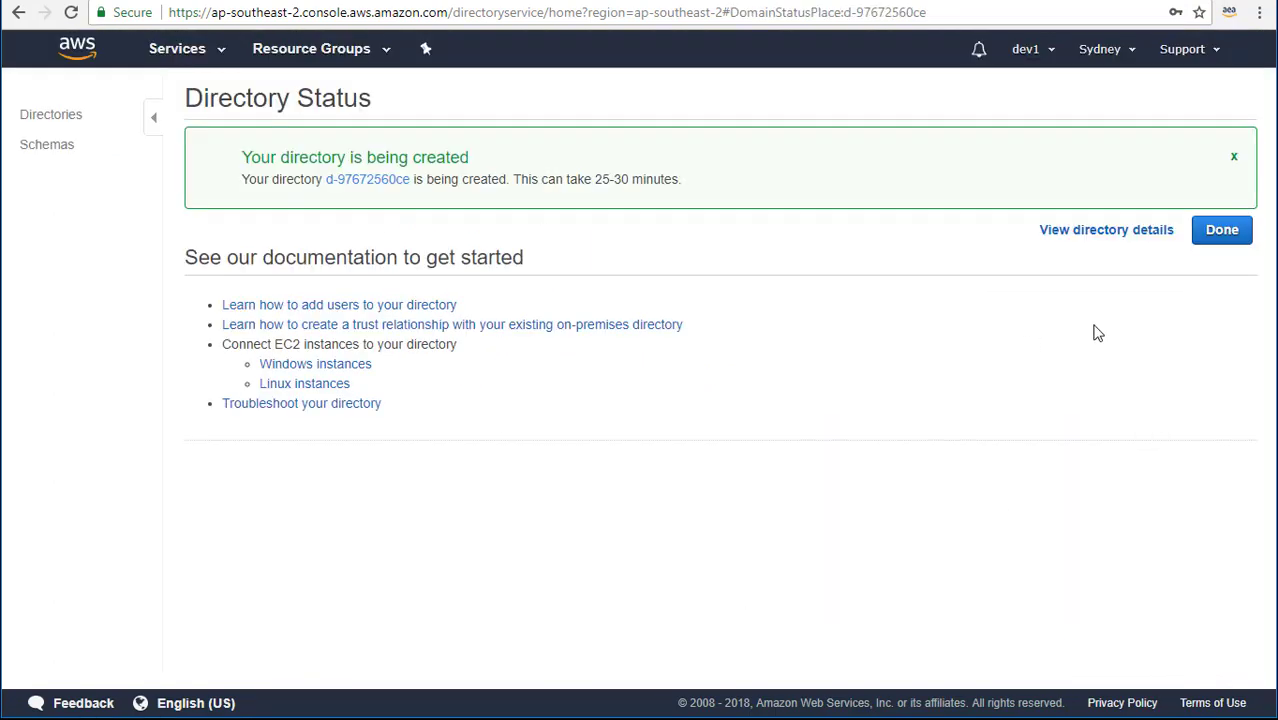
left_click(1224, 240)
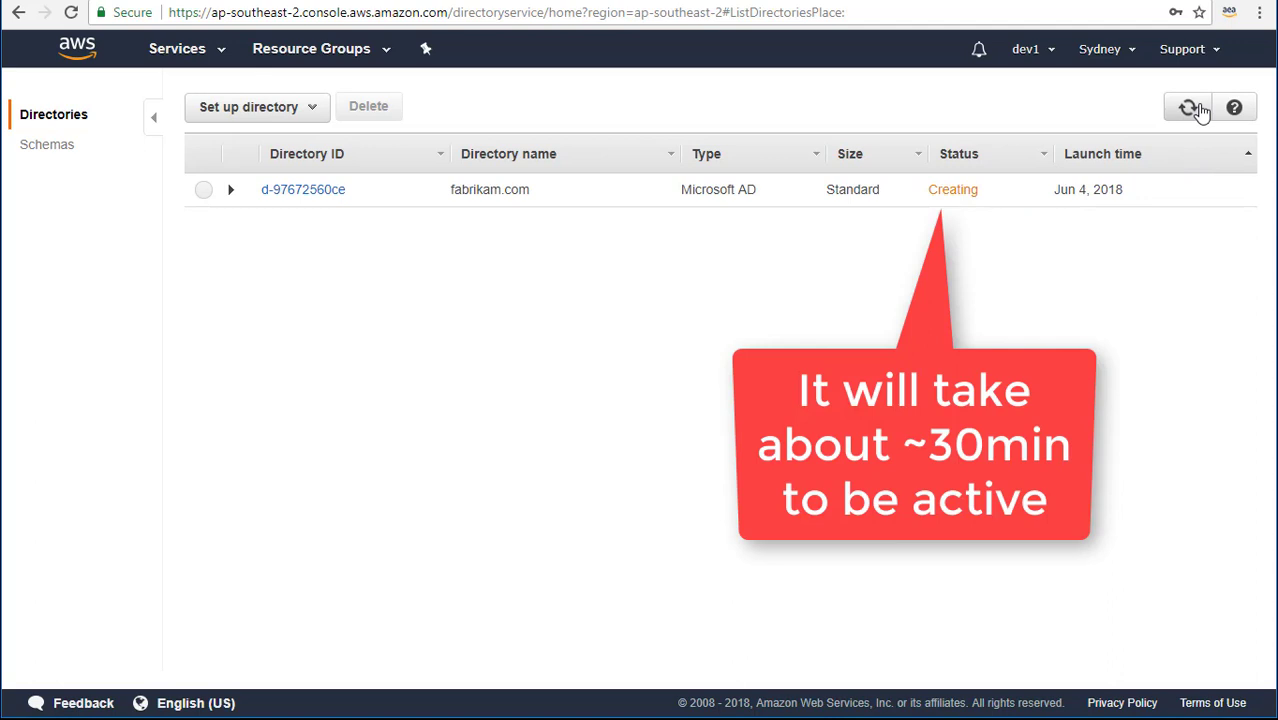
Refresh the directory list and open the fabrikam.com directory's details.
left_click(1189, 108)
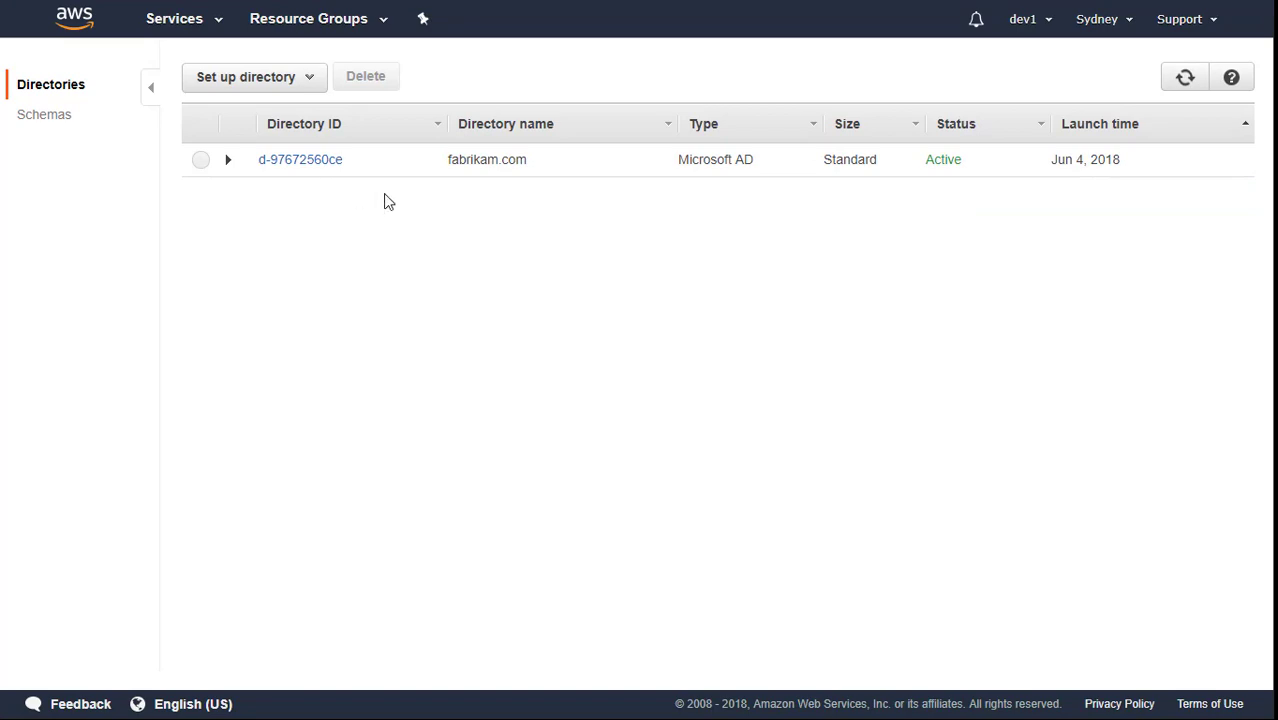
left_click(333, 162)
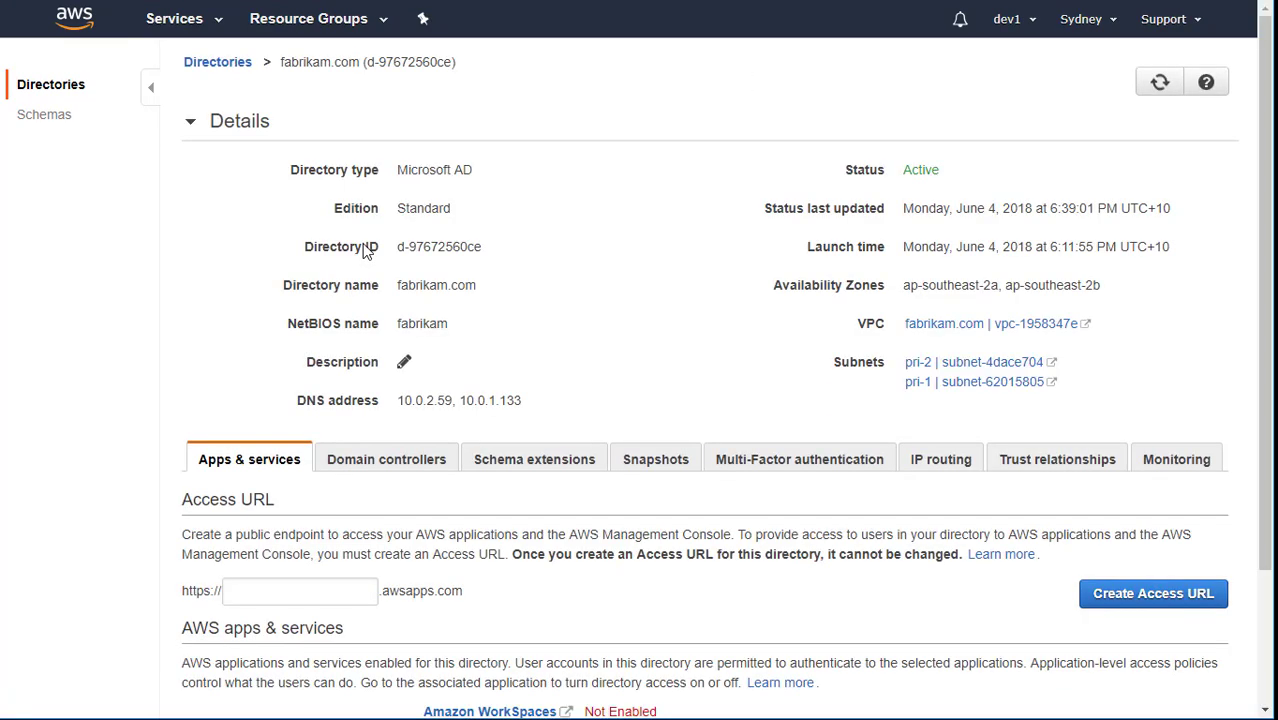
scroll(688, 357, "down", 1)
scroll(687, 357, "down", 1)
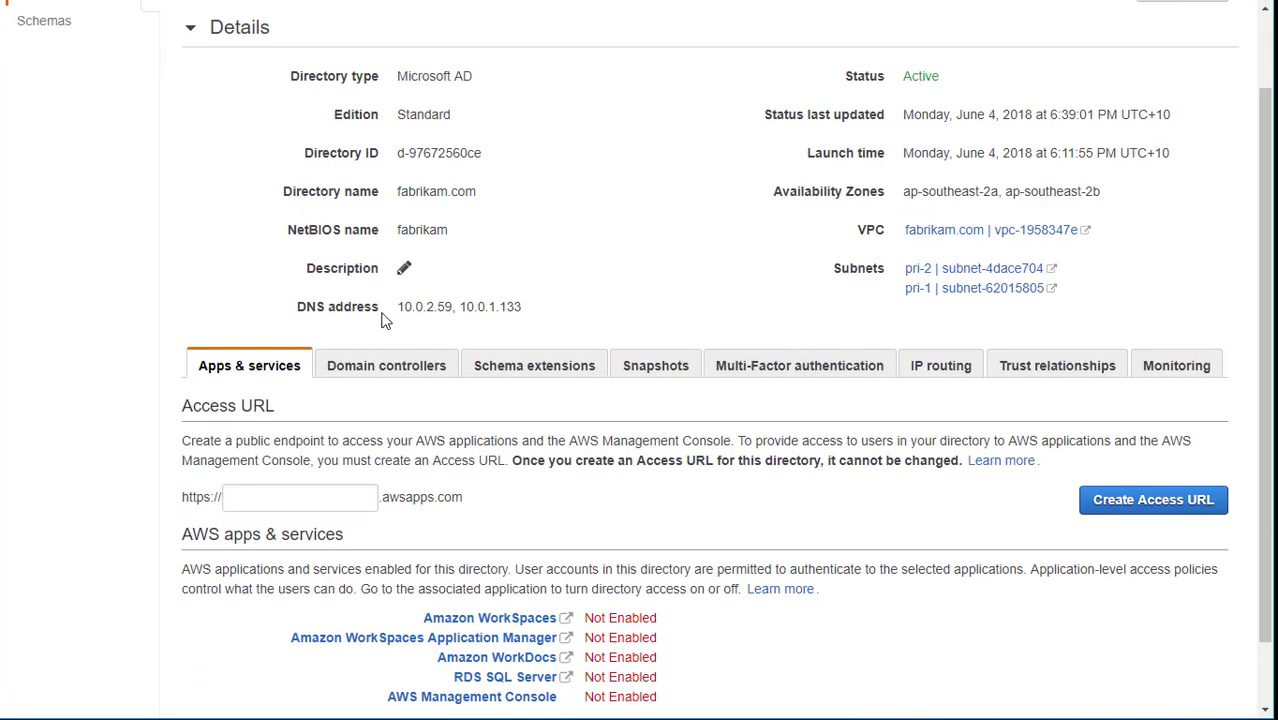
Copy the directory's DNS addresses and open its VPC vpc-1958347e in the VPC console.
triple_click(437, 306)
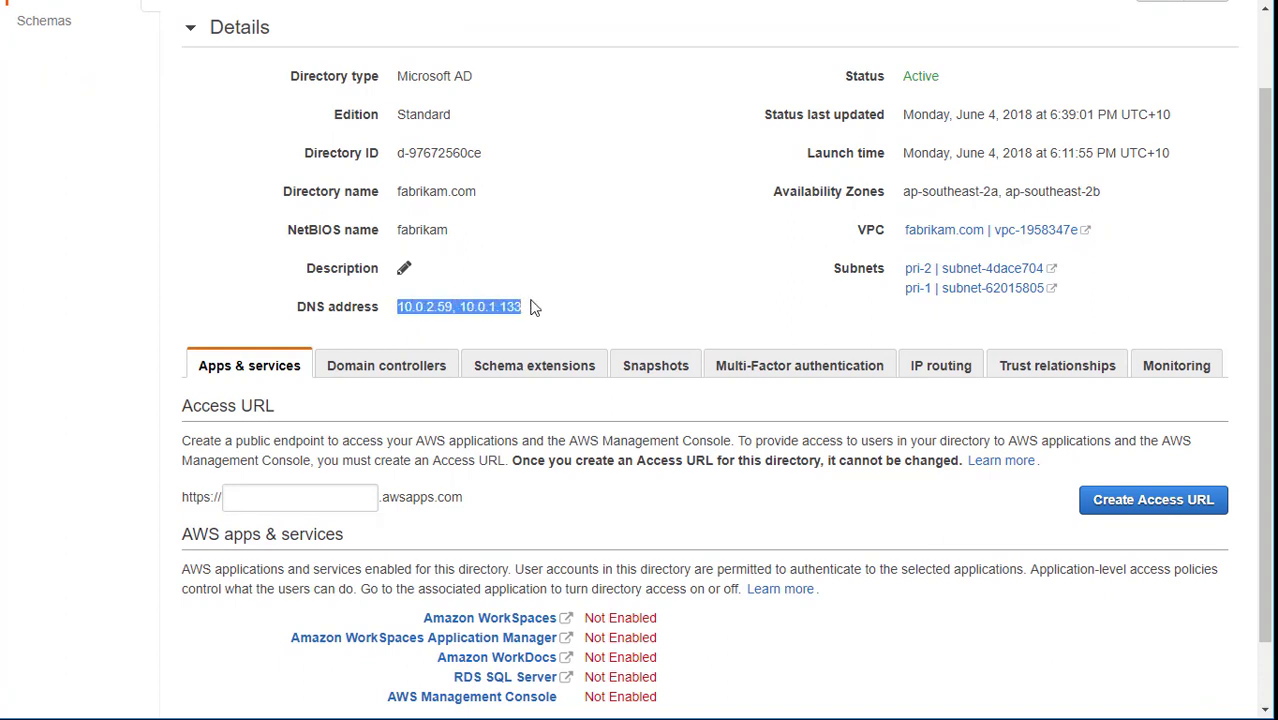
right_click(499, 306)
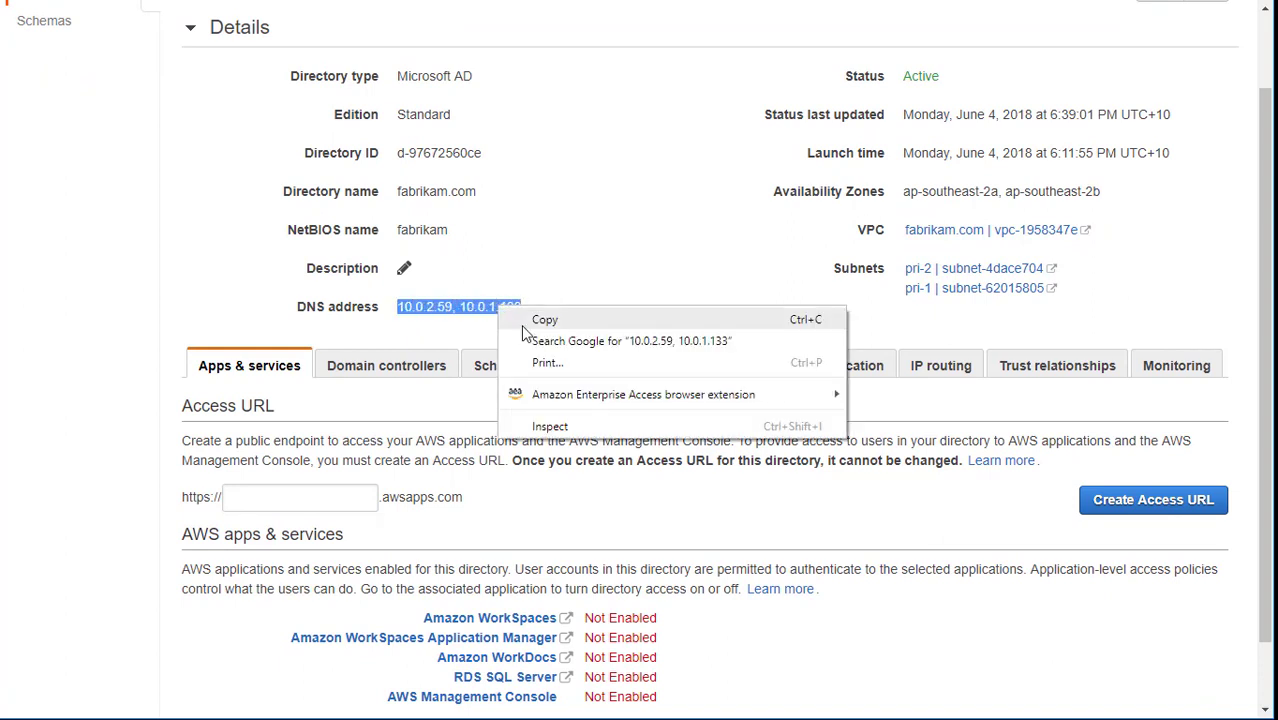
left_click(583, 321)
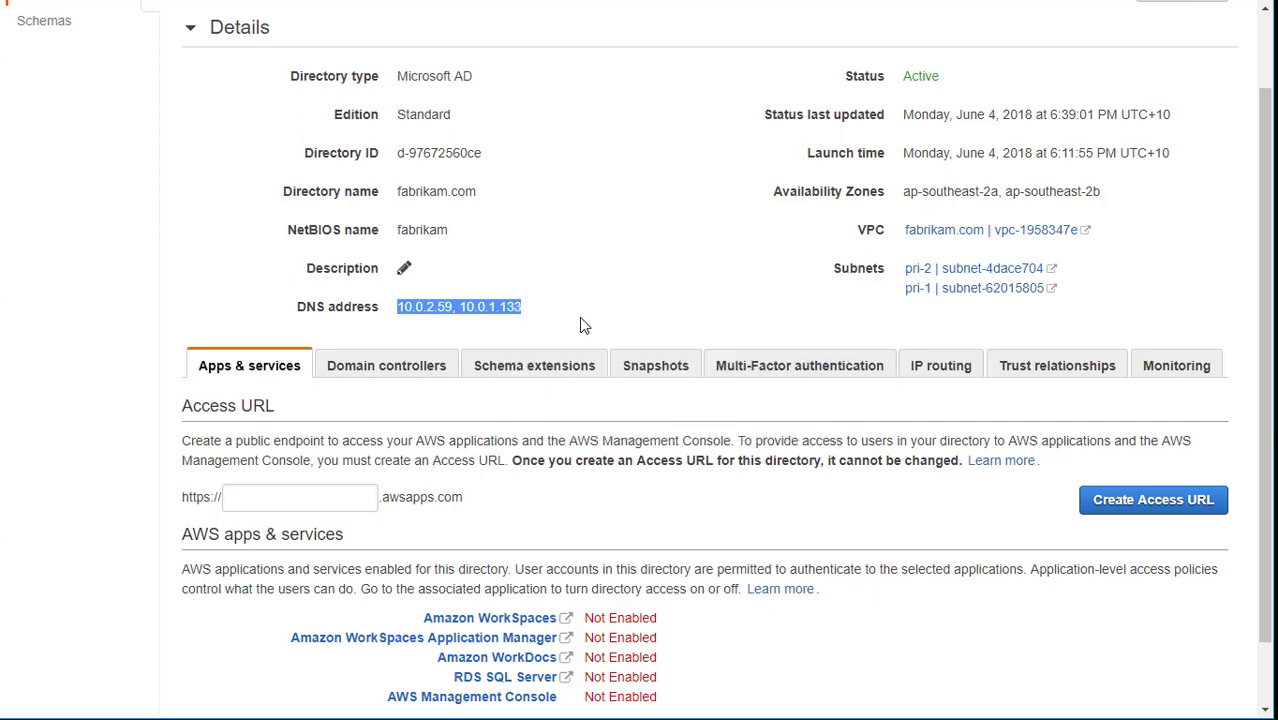
scroll(579, 317, "up", 1)
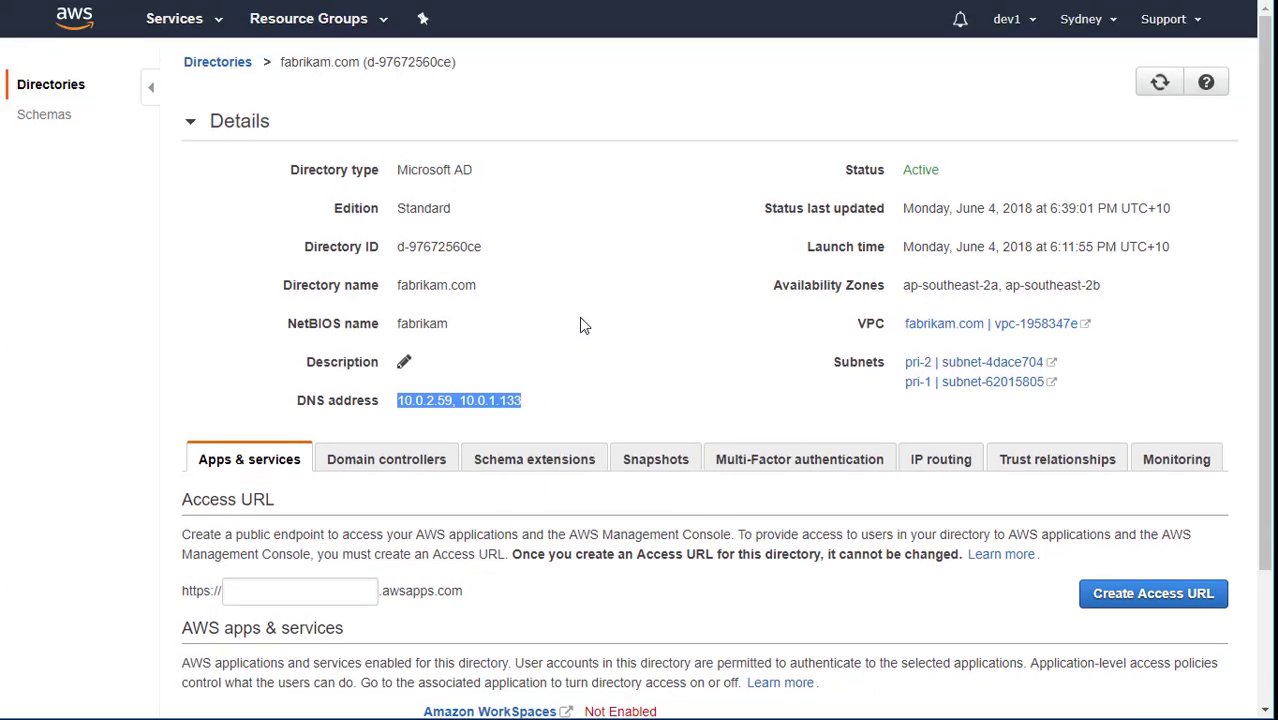
left_click(1012, 332)
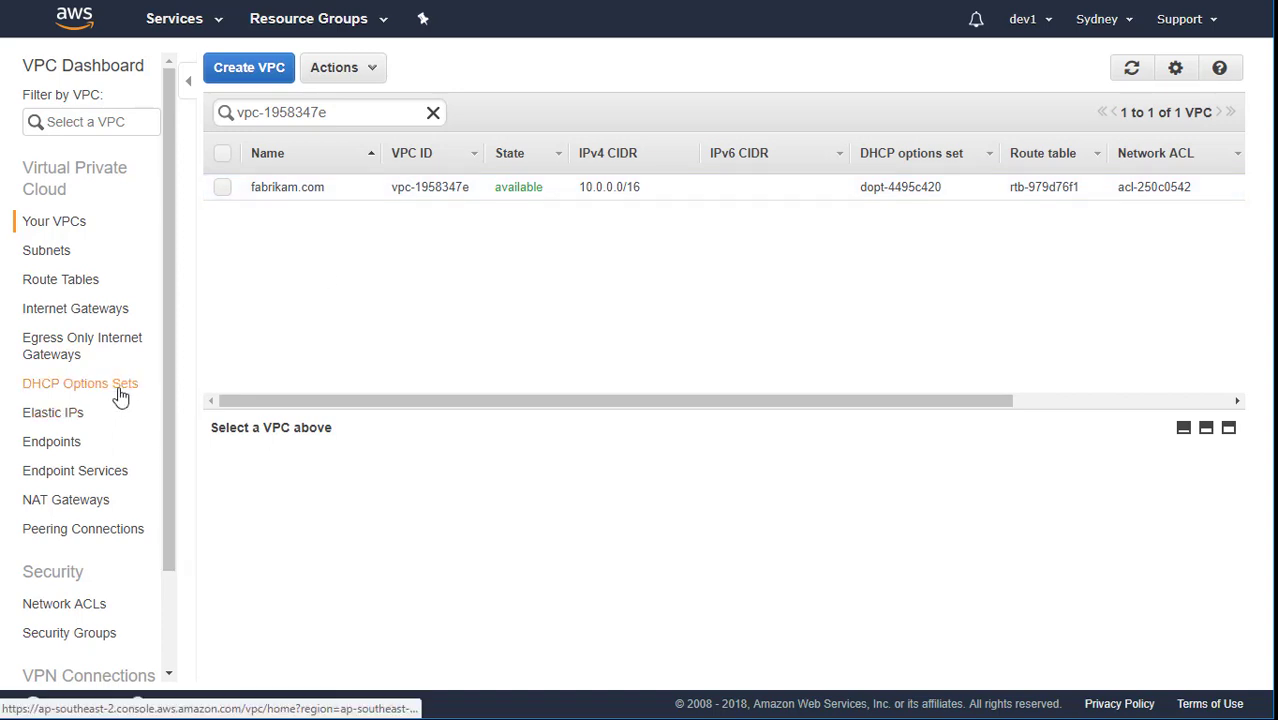
Start a new DHCP options set named fabrikam.com, pasting the DNS addresses as domain name servers.
left_click(118, 390)
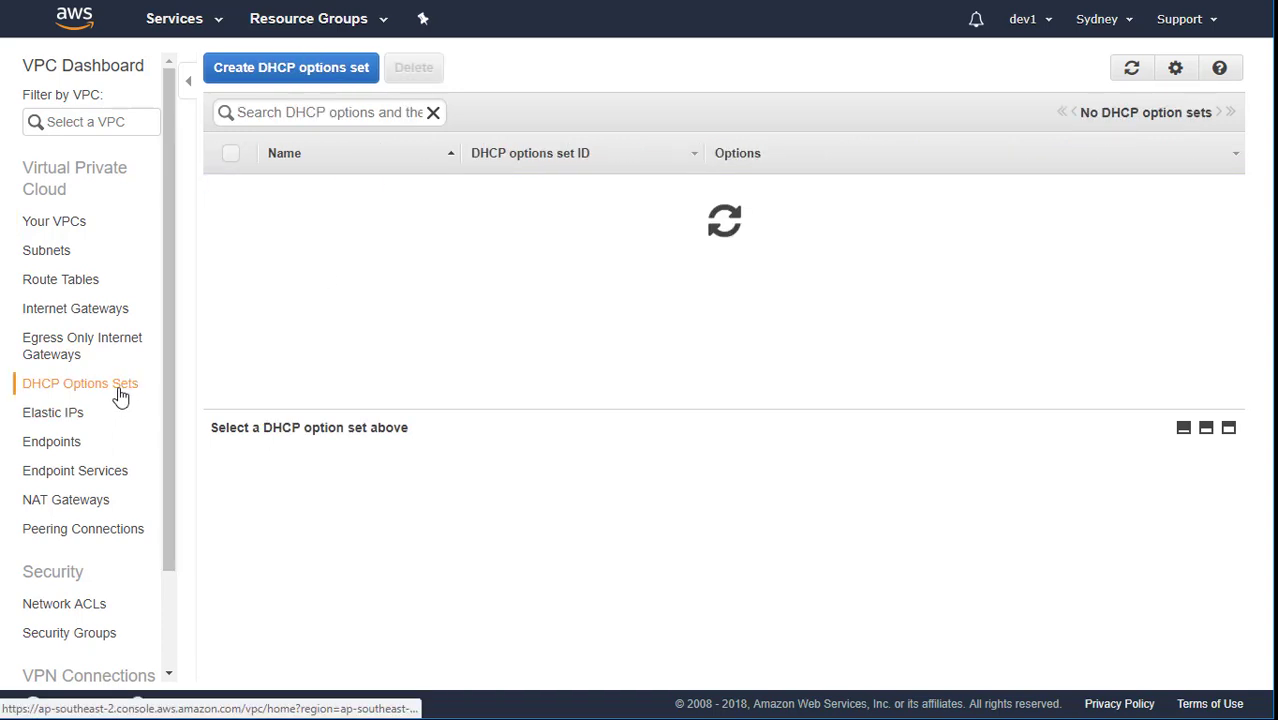
left_click(354, 84)
left_click(548, 260)
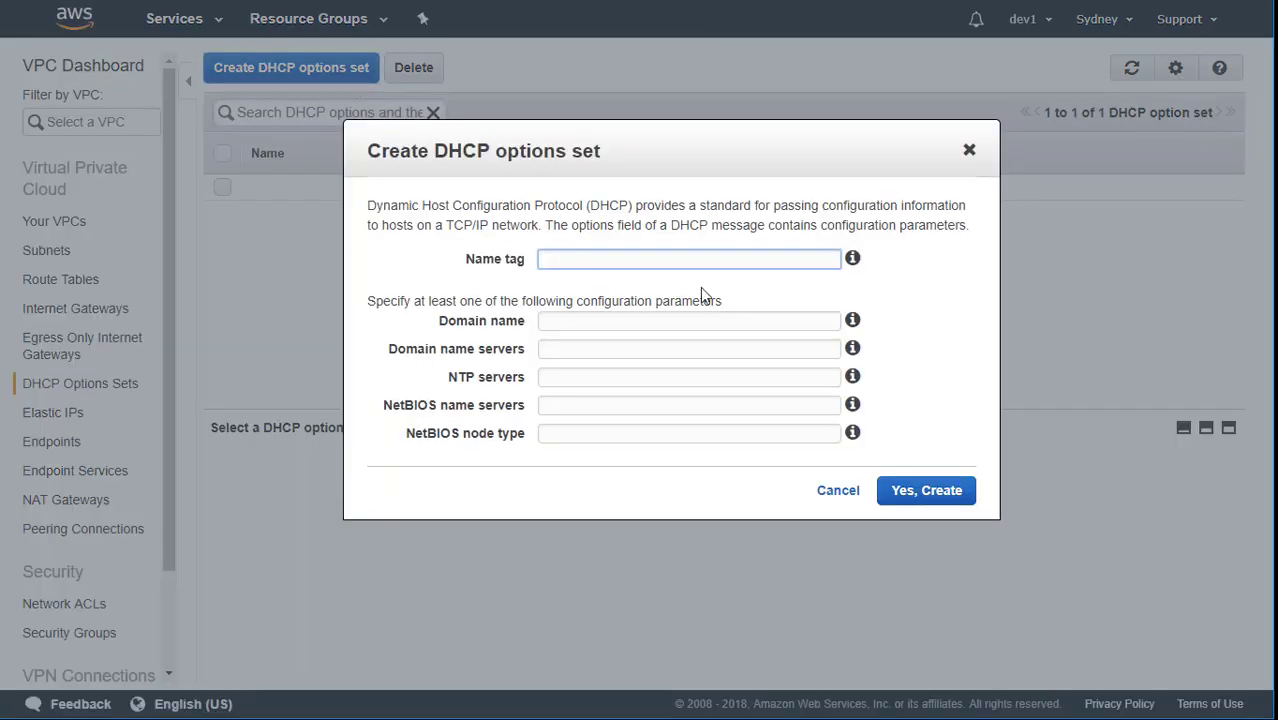
type("fabrikam.com")
key("Tab")
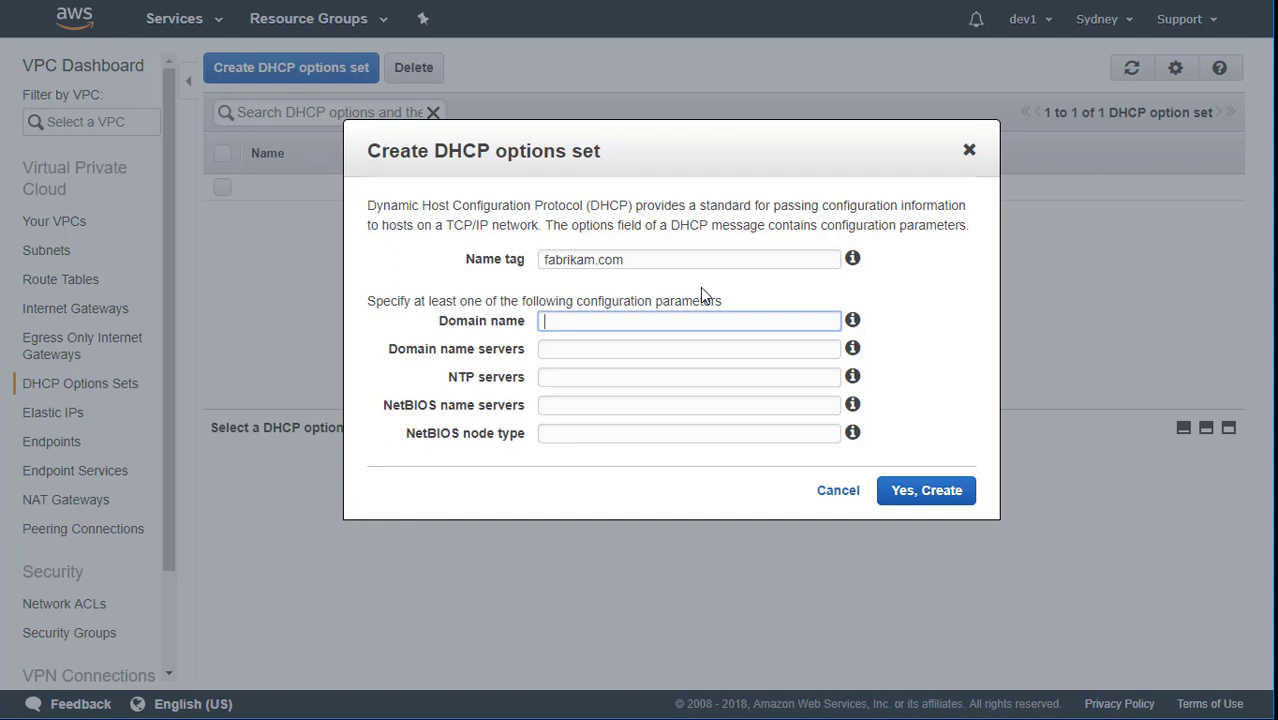
type("fabrikam.com")
key("Tab")
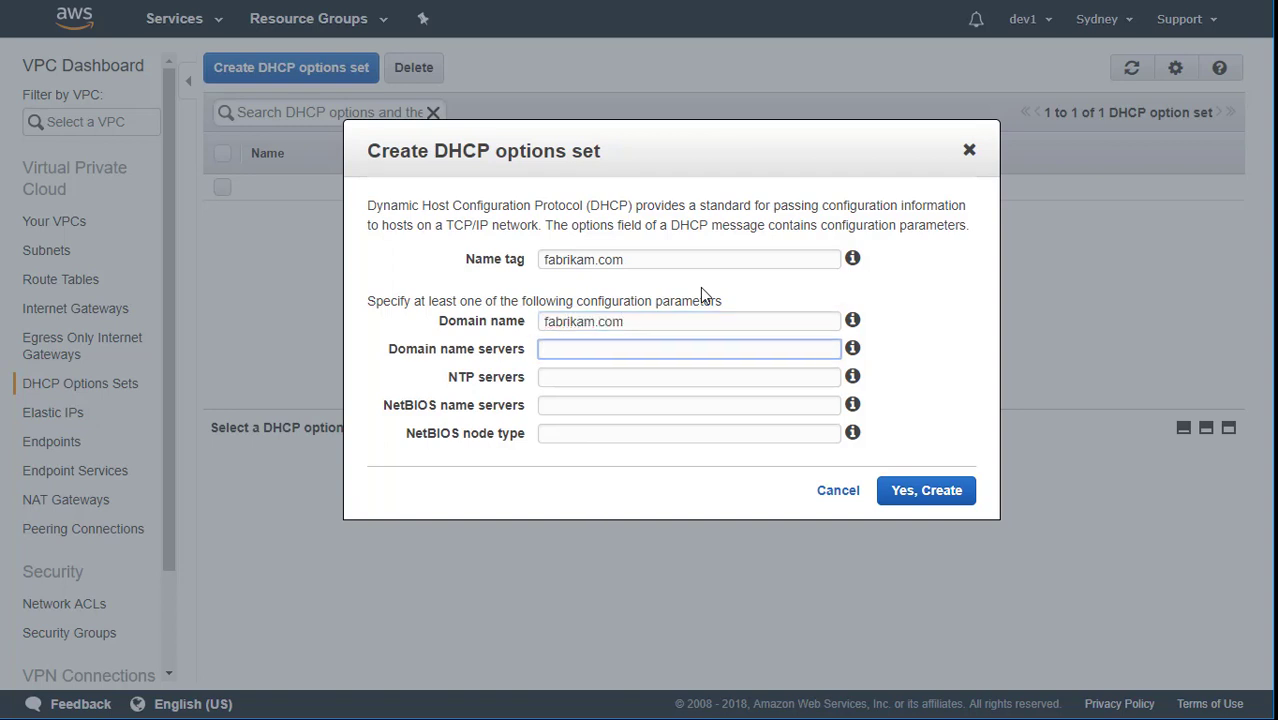
key("ctrl+v")
Use 10.0.2.59 and 10.0.1.133 as NTP and NetBIOS servers, node type 2, and create the set.
left_click(590, 379)
key("ctrl+v")
left_click(592, 406)
key("ctrl+v")
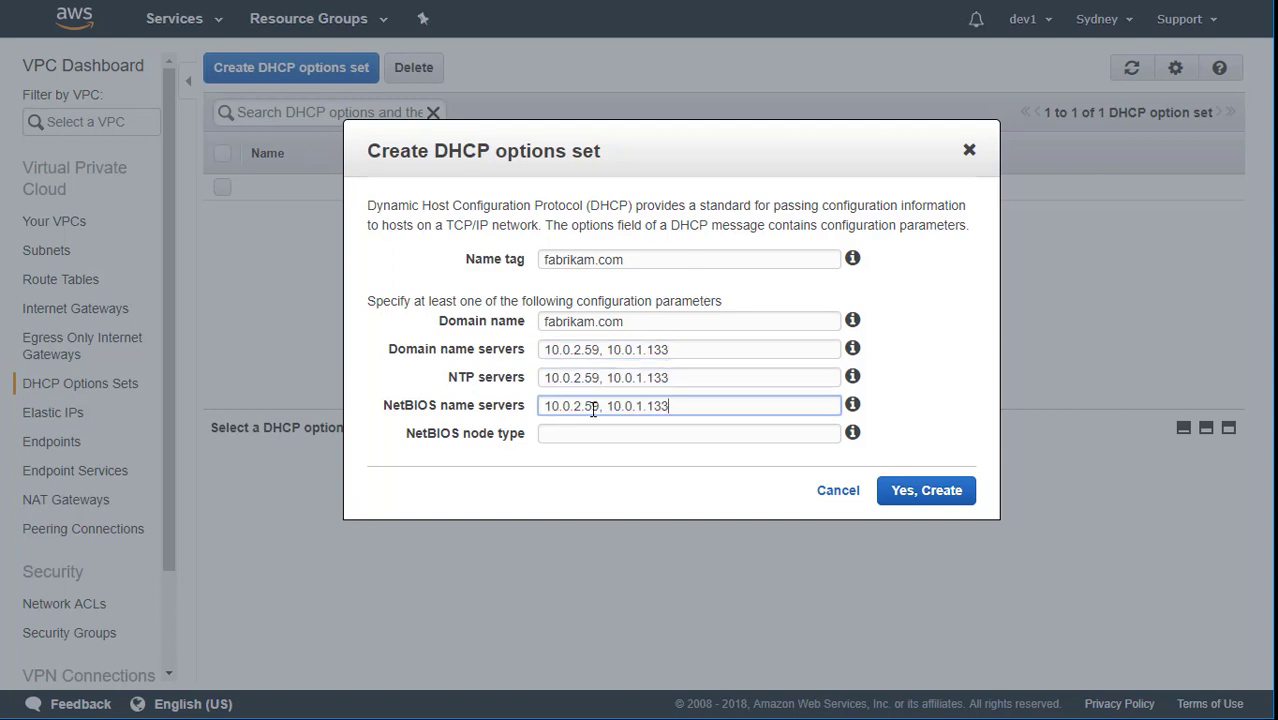
left_click(587, 432)
type("2")
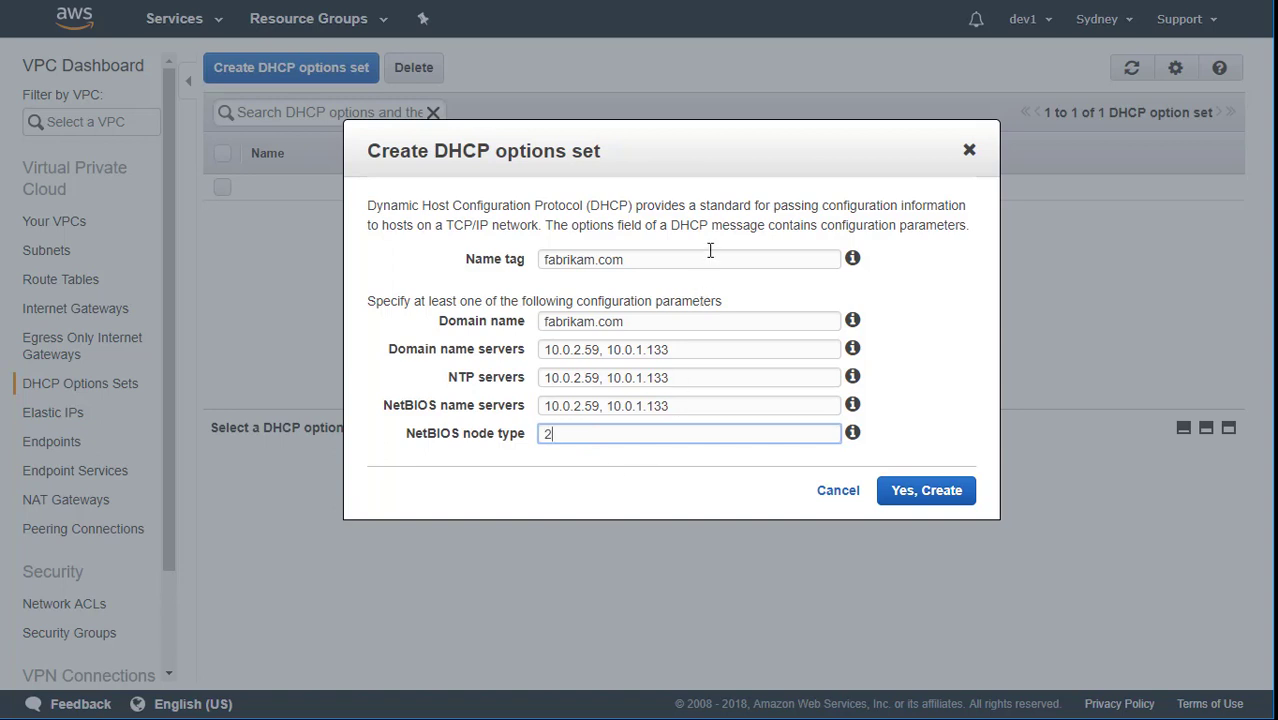
left_click(965, 490)
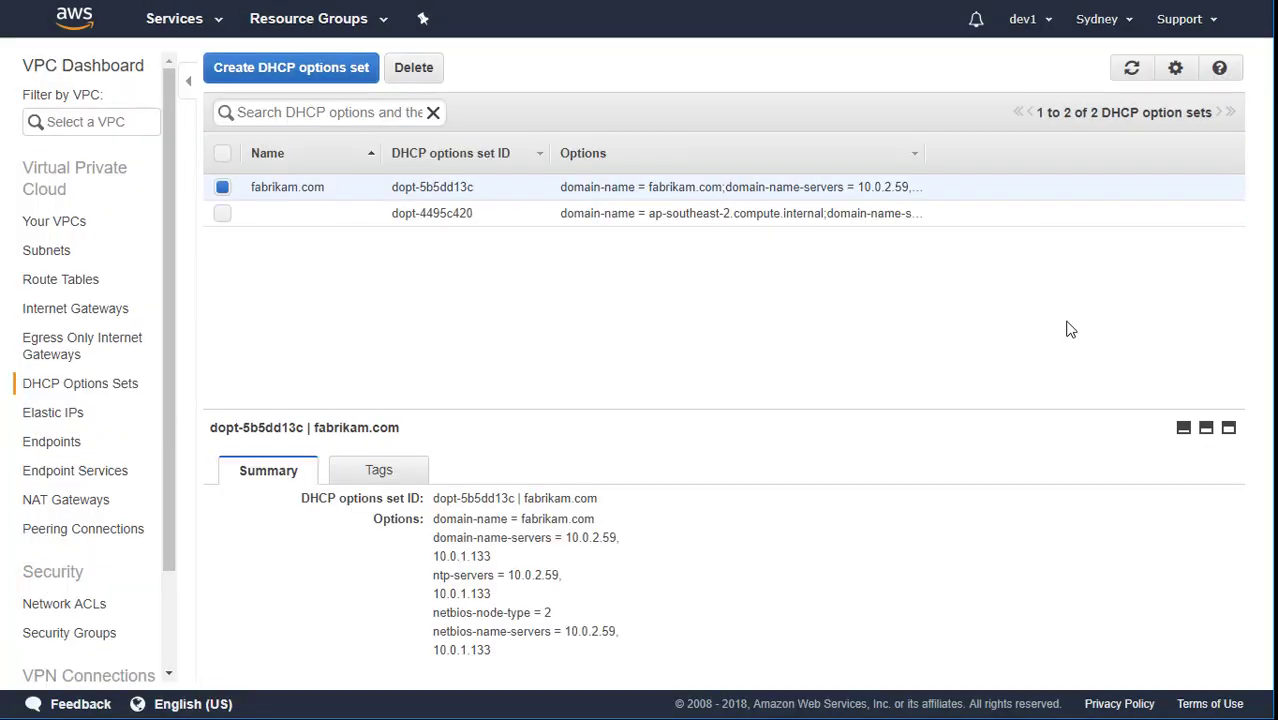
Switch the fabrikam.com VPC's DHCP options set to dopt-5b5dd13c (fabrikam.com) and save.
left_click(72, 224)
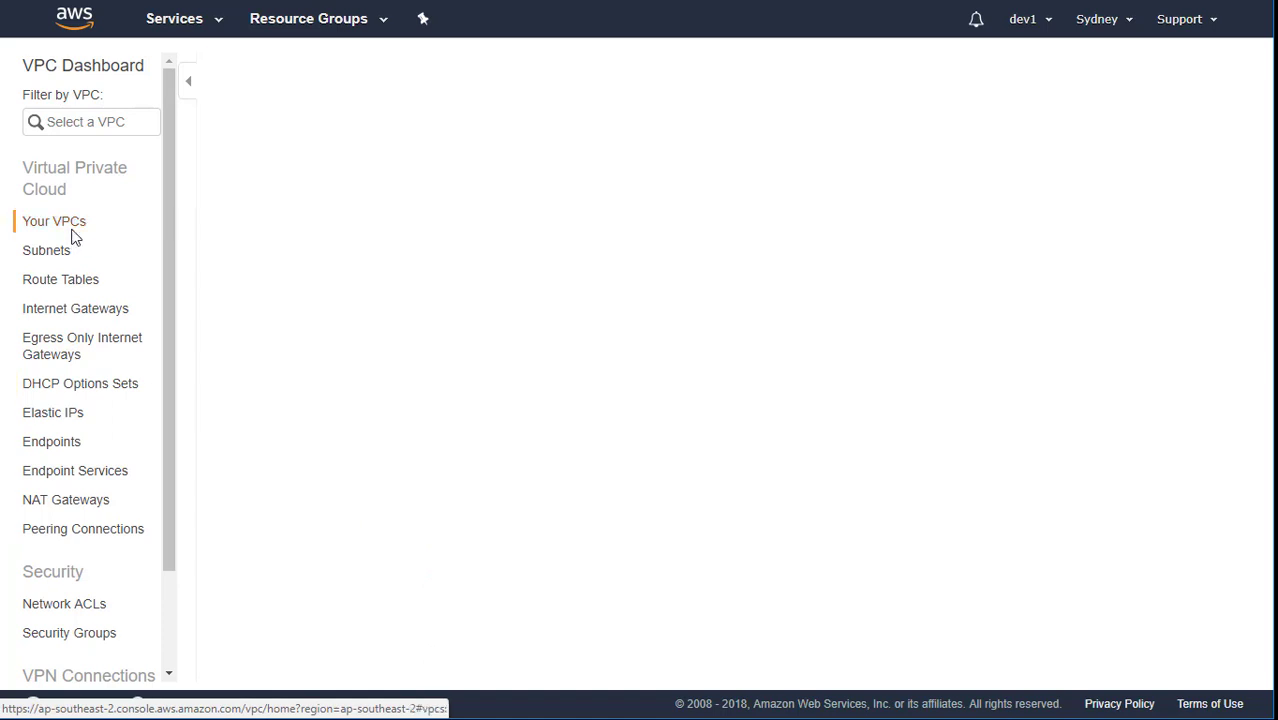
mouse_move(368, 190)
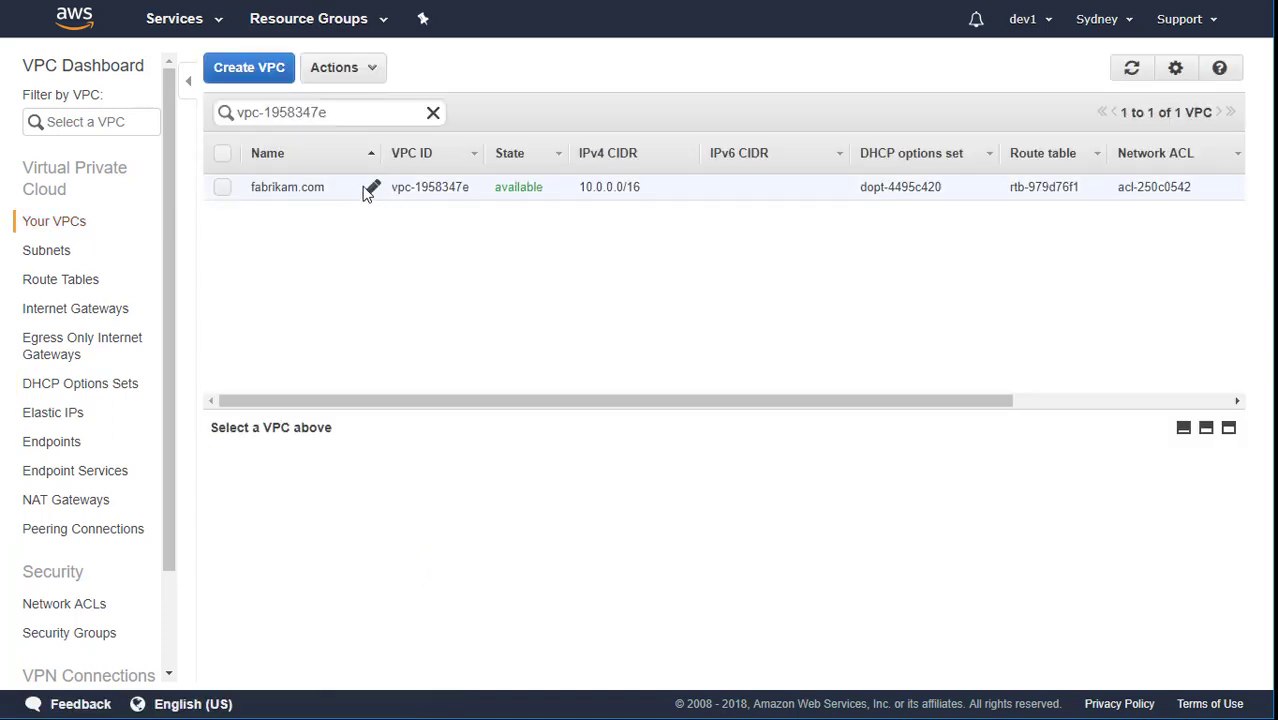
right_click(349, 195)
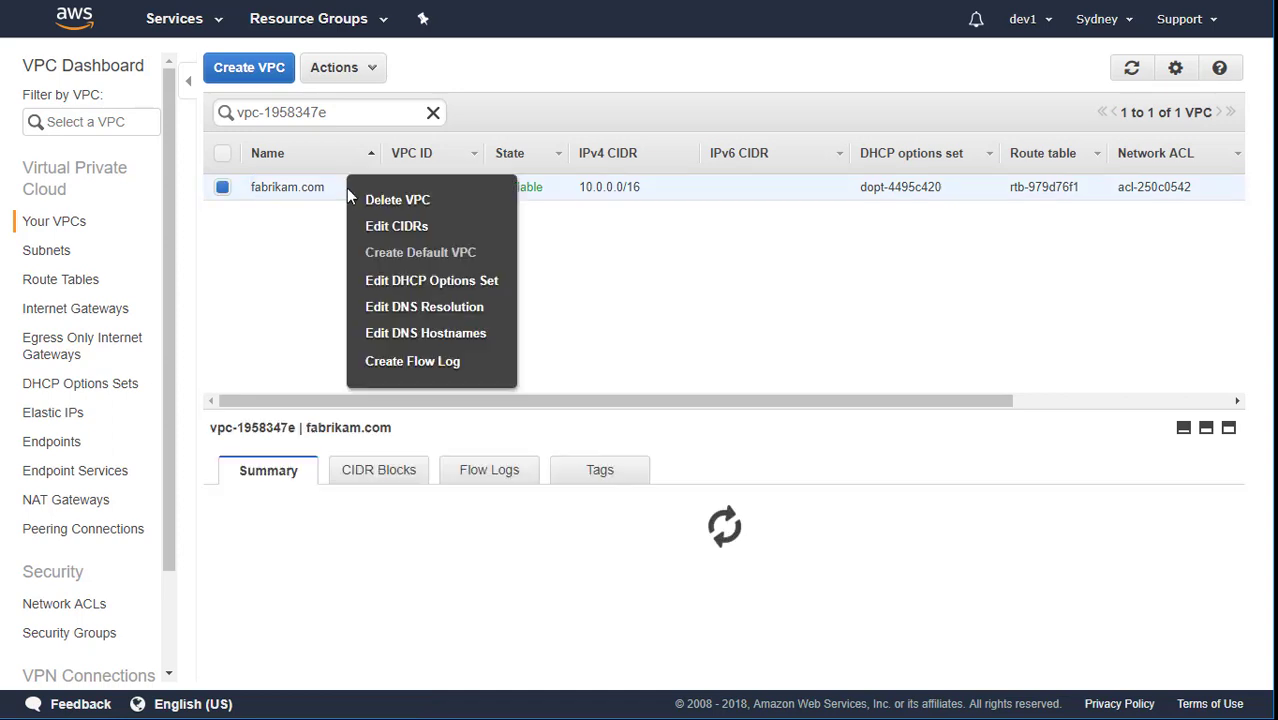
left_click(494, 282)
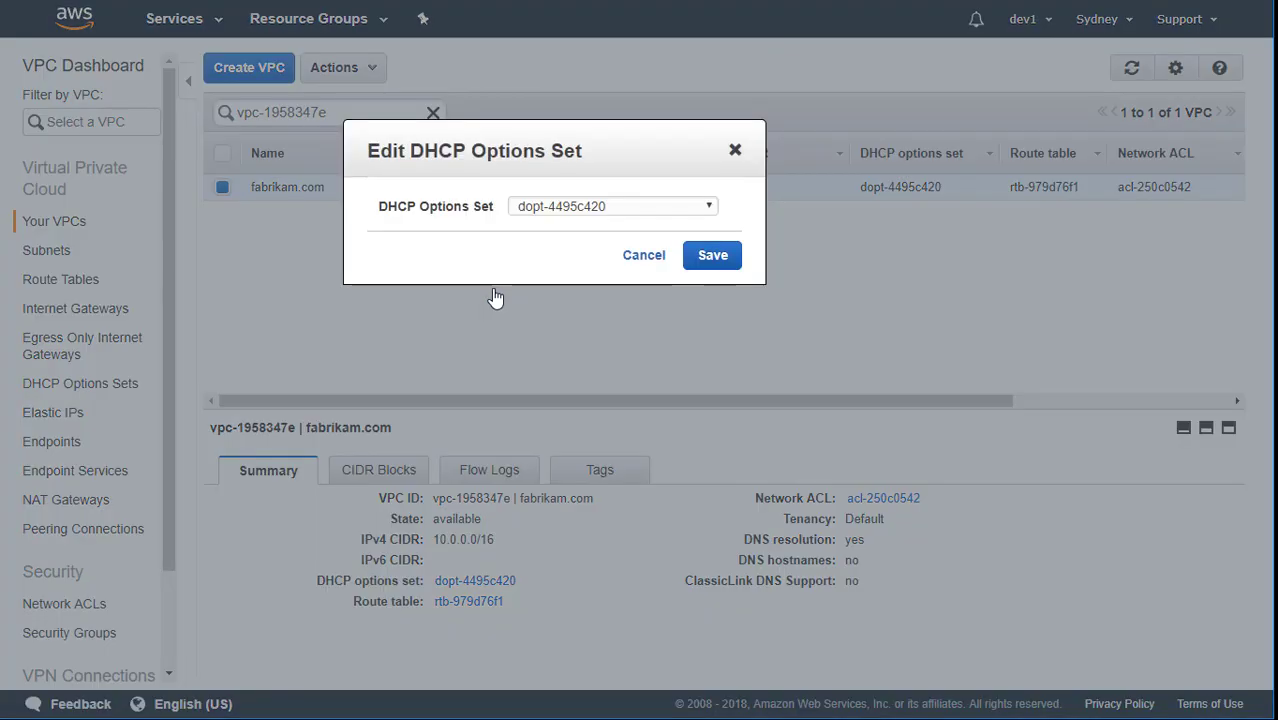
left_click(645, 207)
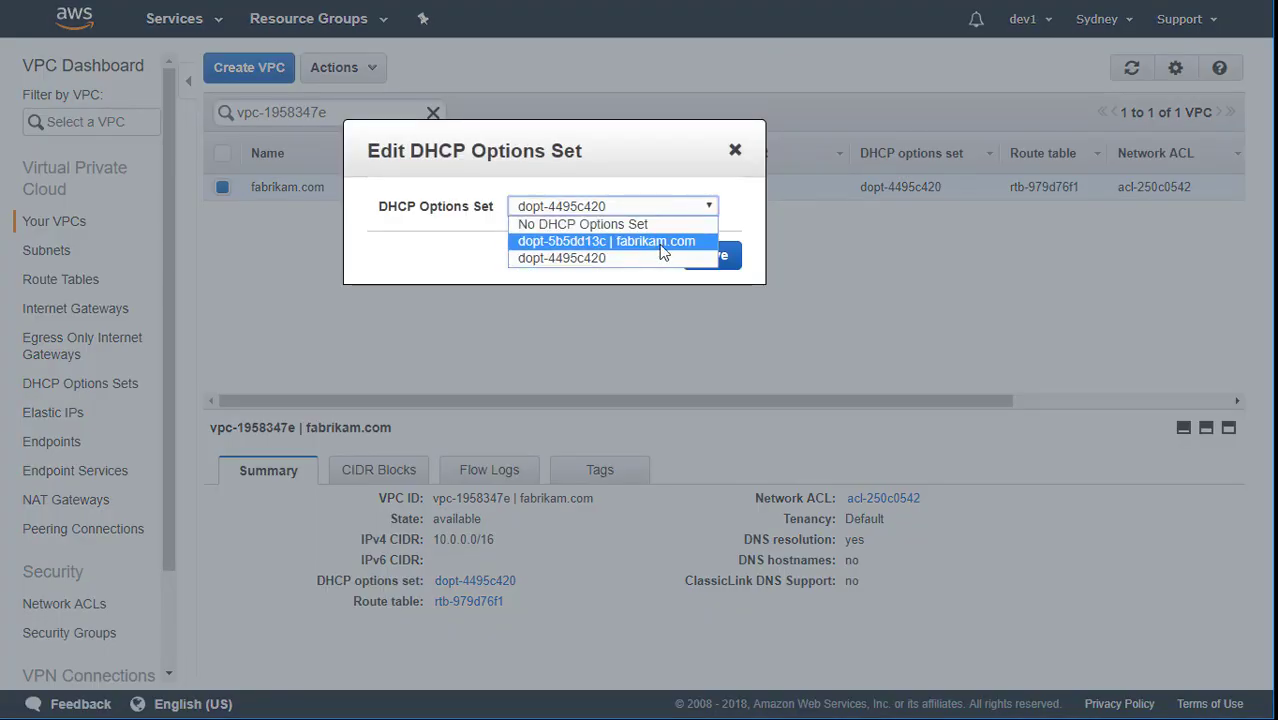
left_click(662, 245)
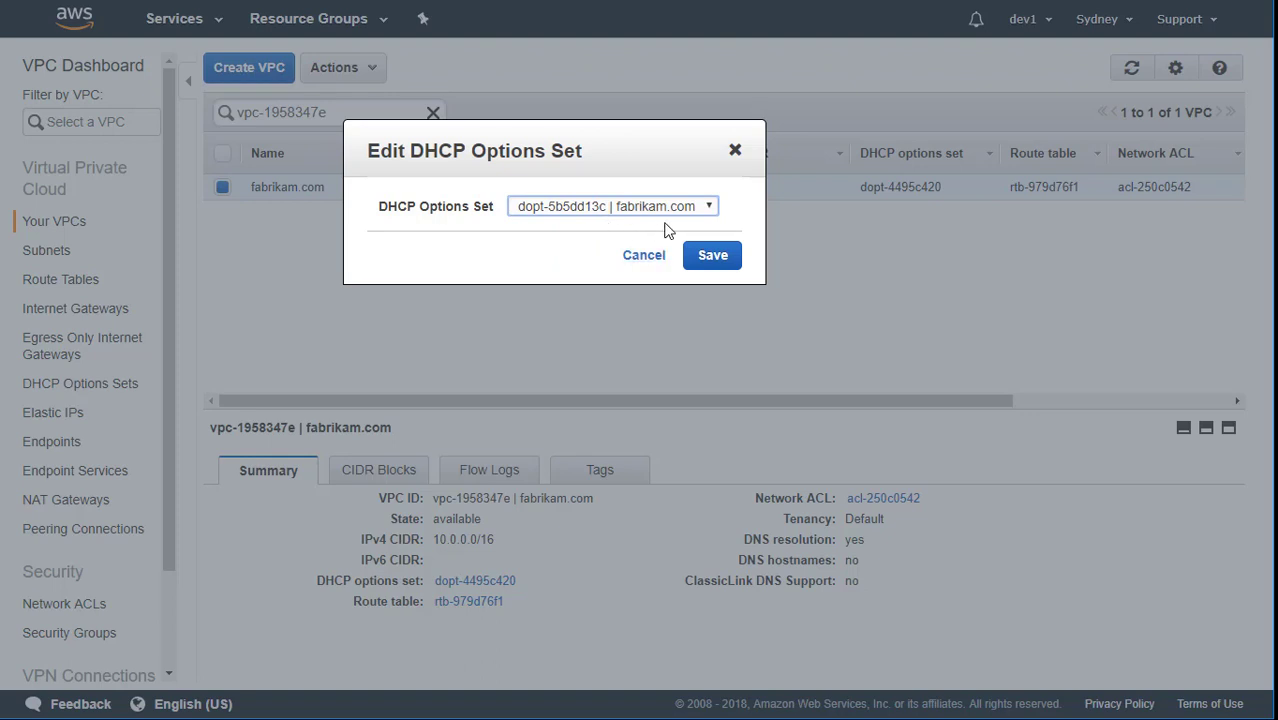
left_click(707, 262)
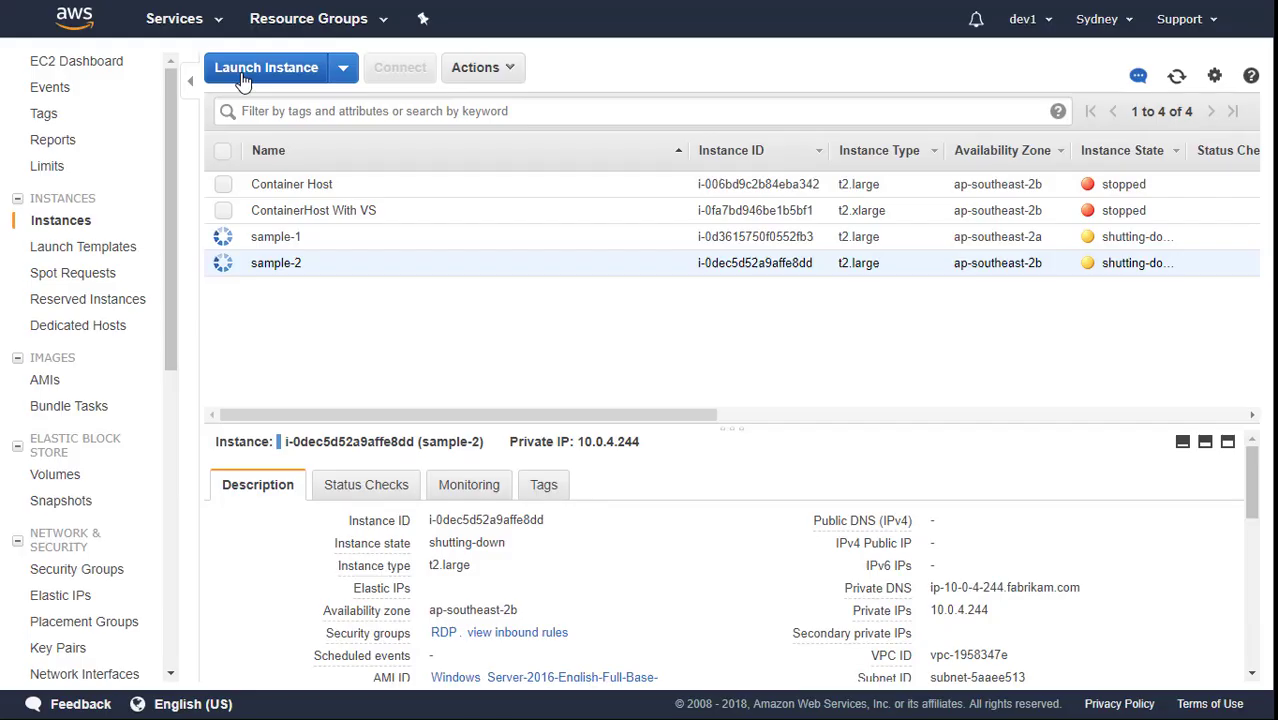
Launch a Microsoft Windows Server 2016 Base instance of type t2.large, continuing to instance details.
left_click(250, 66)
scroll(446, 488, "down", 2)
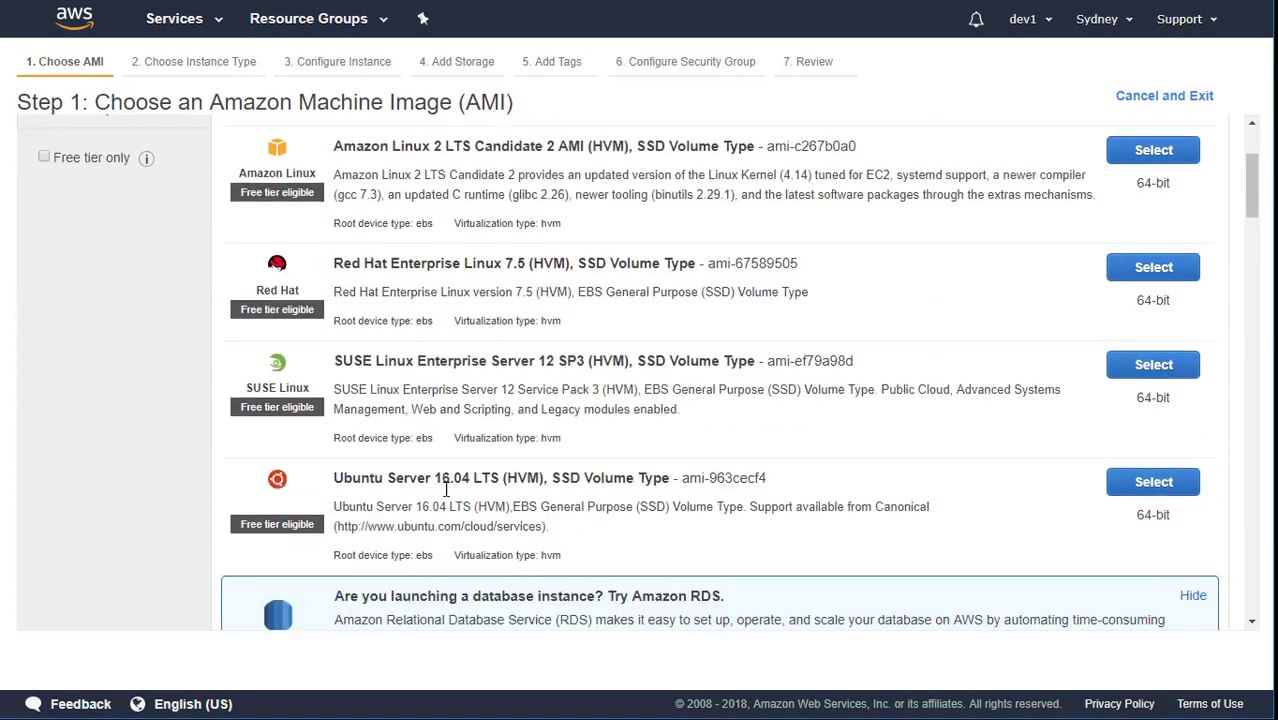
scroll(446, 488, "down", 3)
left_click_drag(335, 480, 538, 476)
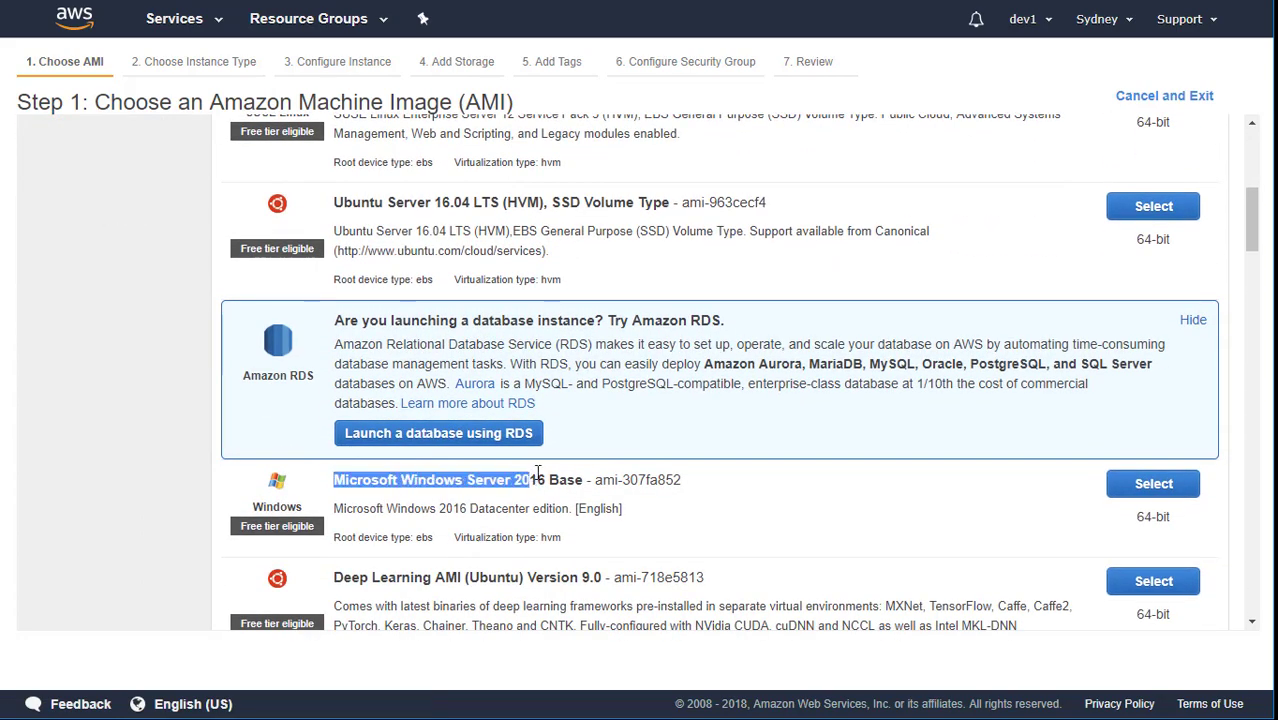
left_click(1135, 488)
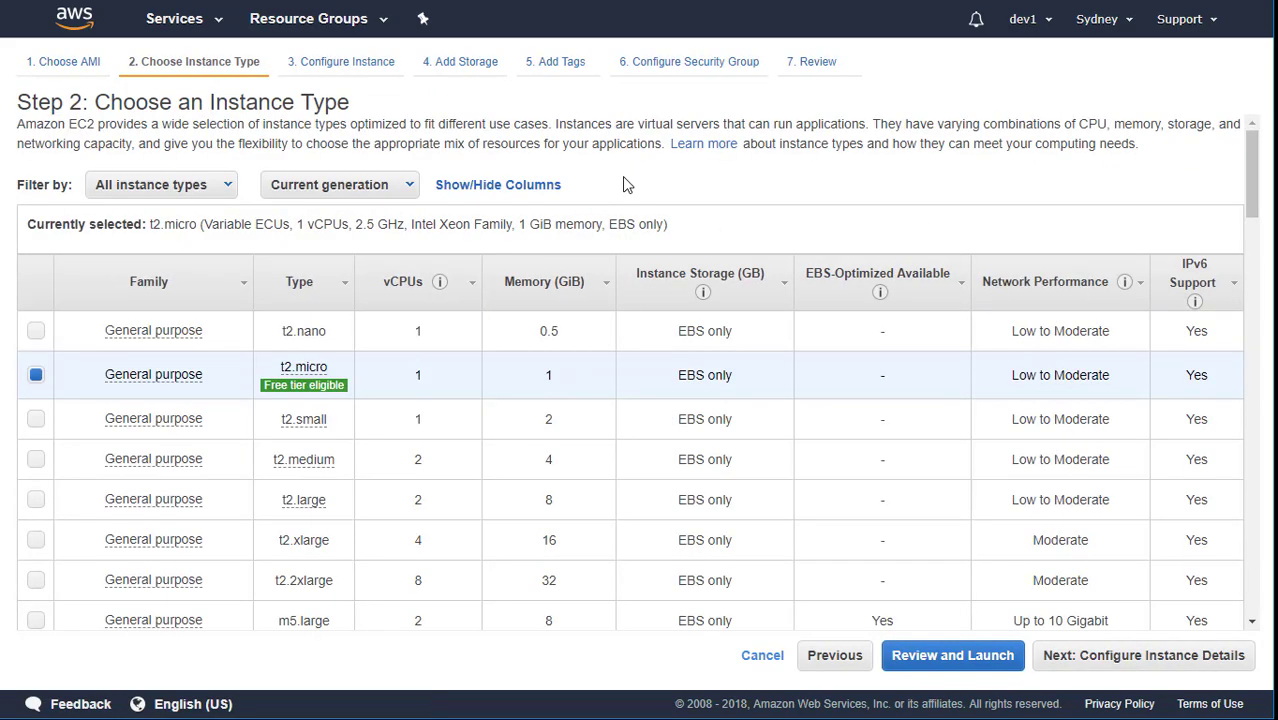
scroll(622, 176, "down", 3)
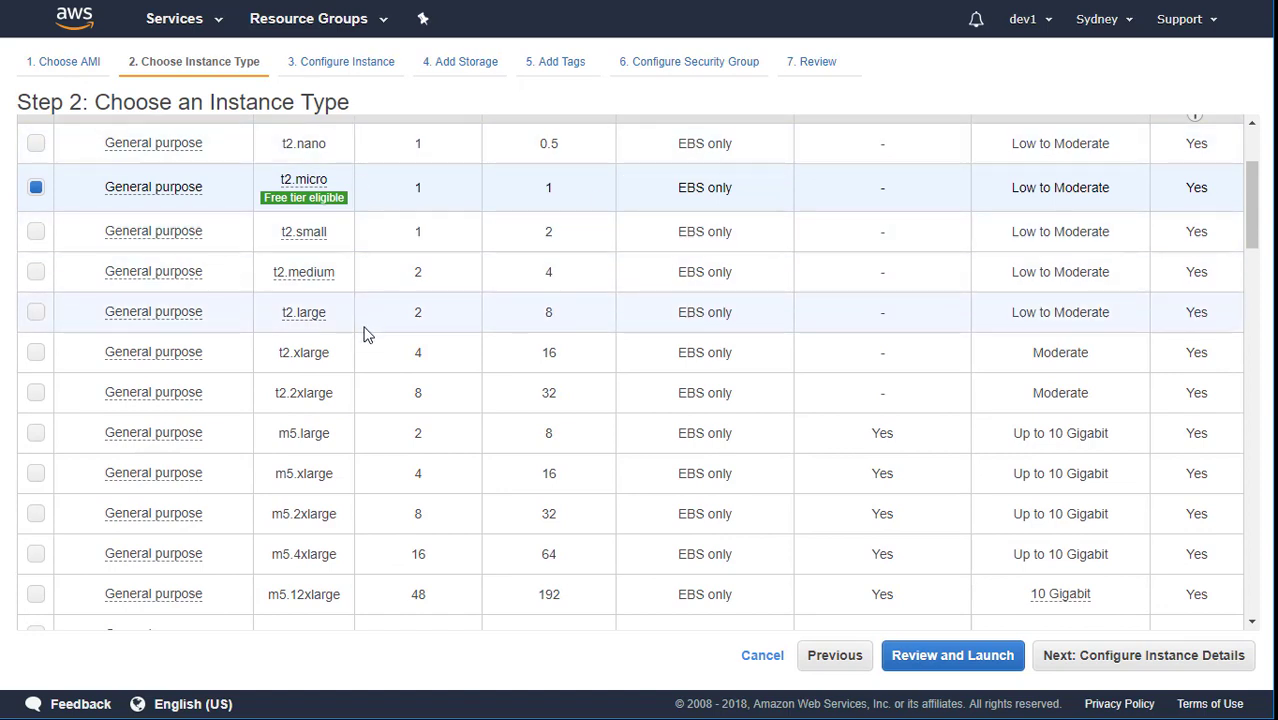
left_click(37, 313)
left_click(1100, 660)
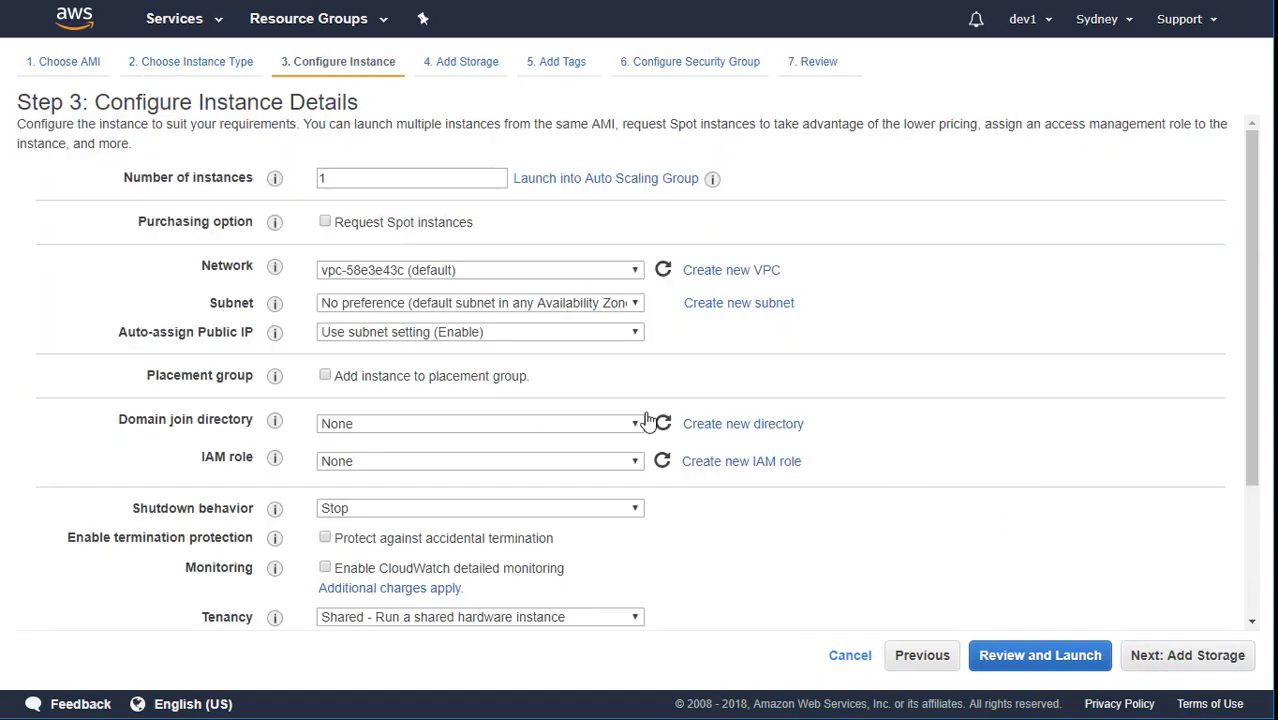
Place the instance in the fabrikam.com VPC, subnet pub-1, with automatic public IP assignment.
left_click(504, 278)
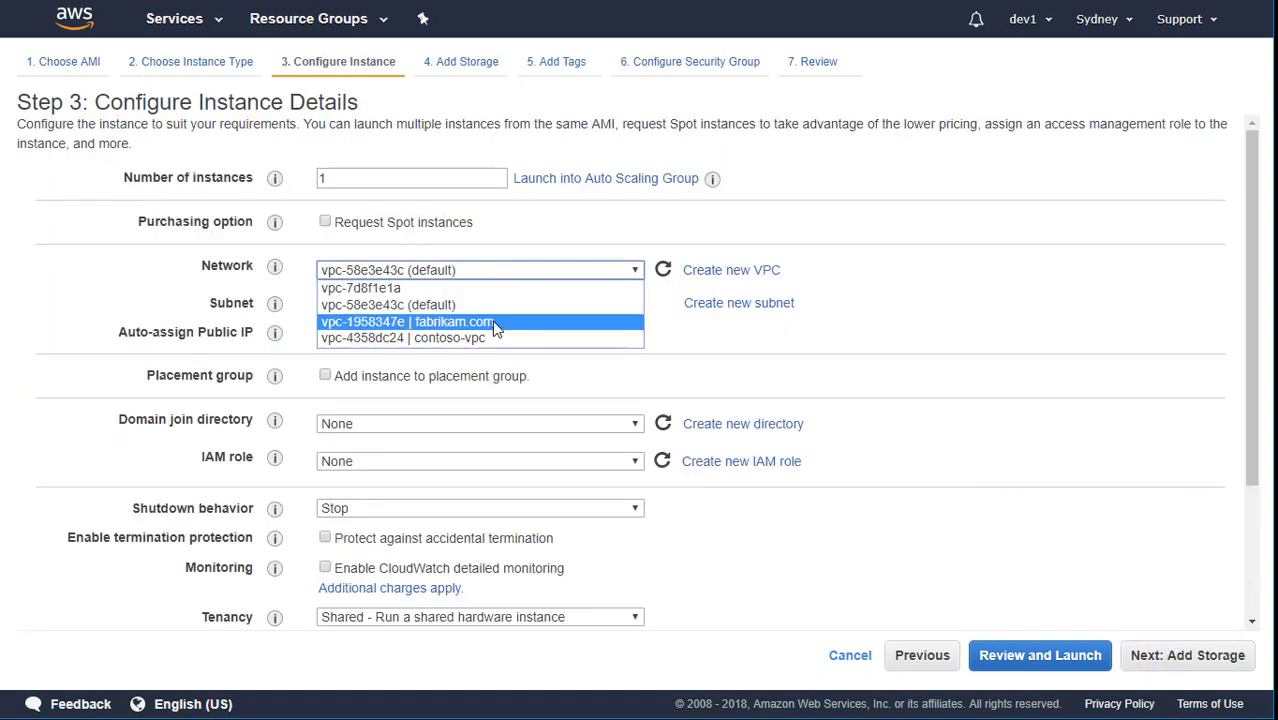
left_click(493, 322)
left_click(518, 309)
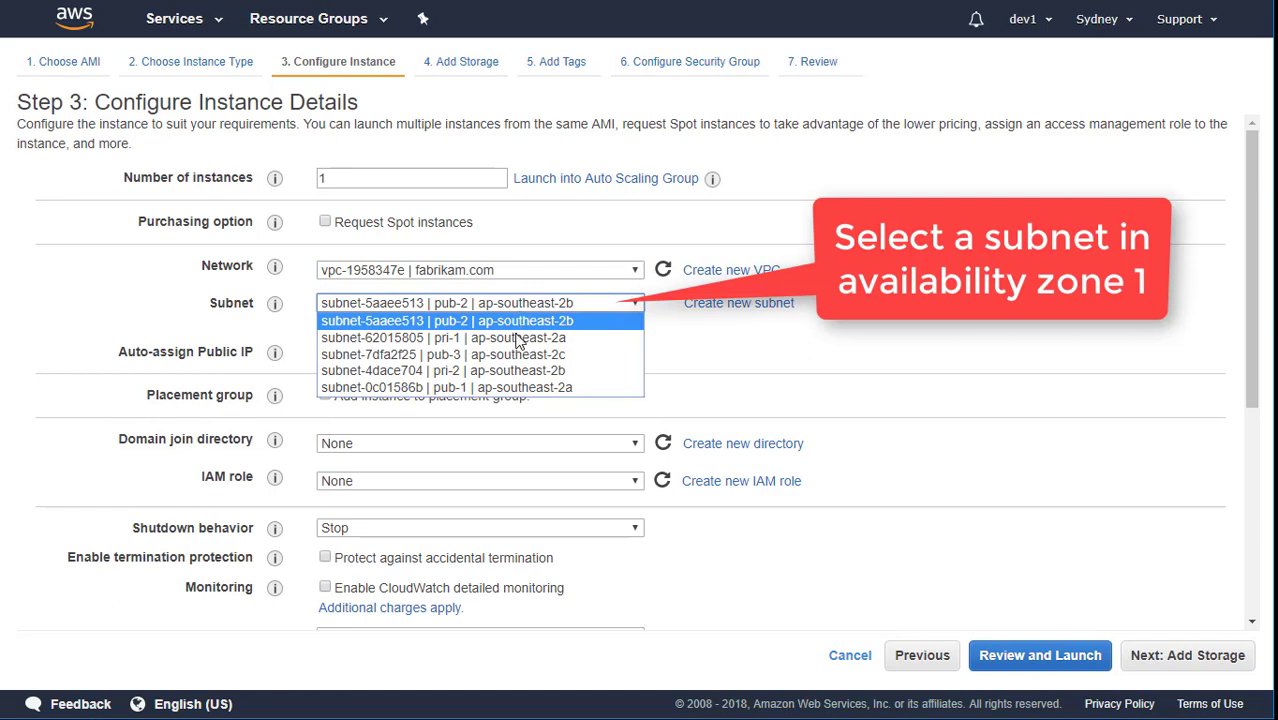
left_click(518, 388)
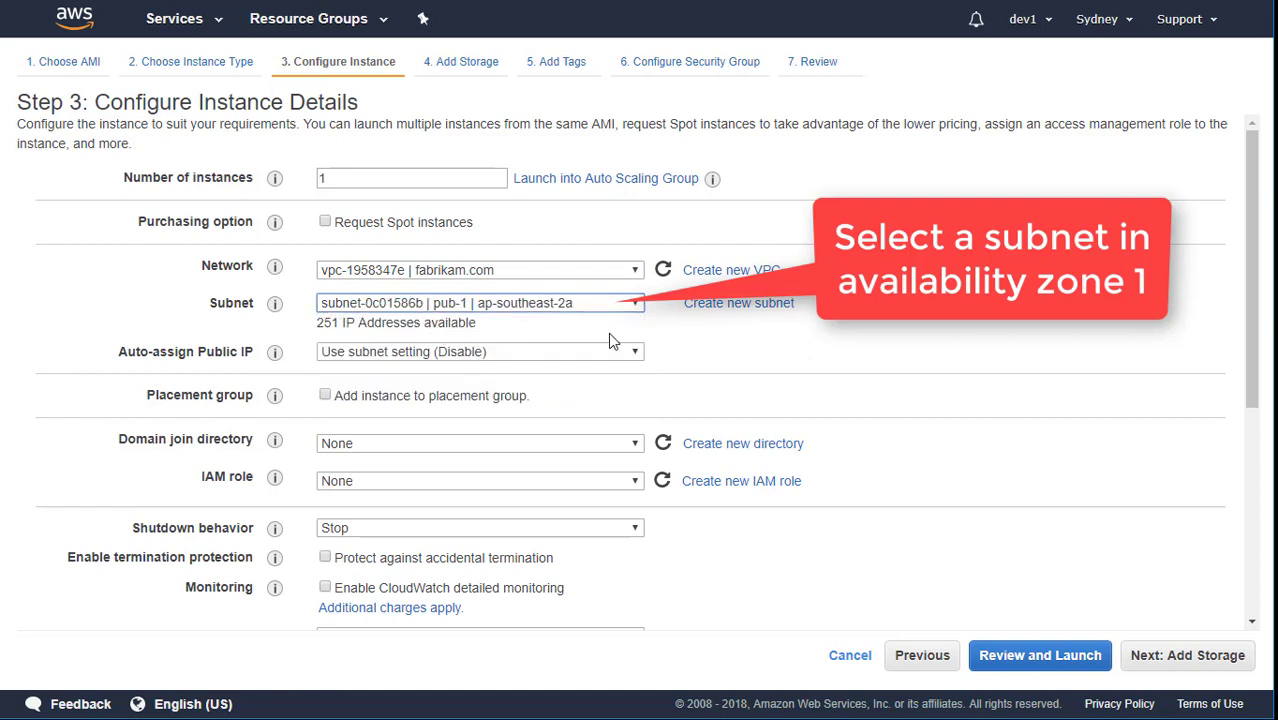
left_click(510, 352)
left_click(514, 390)
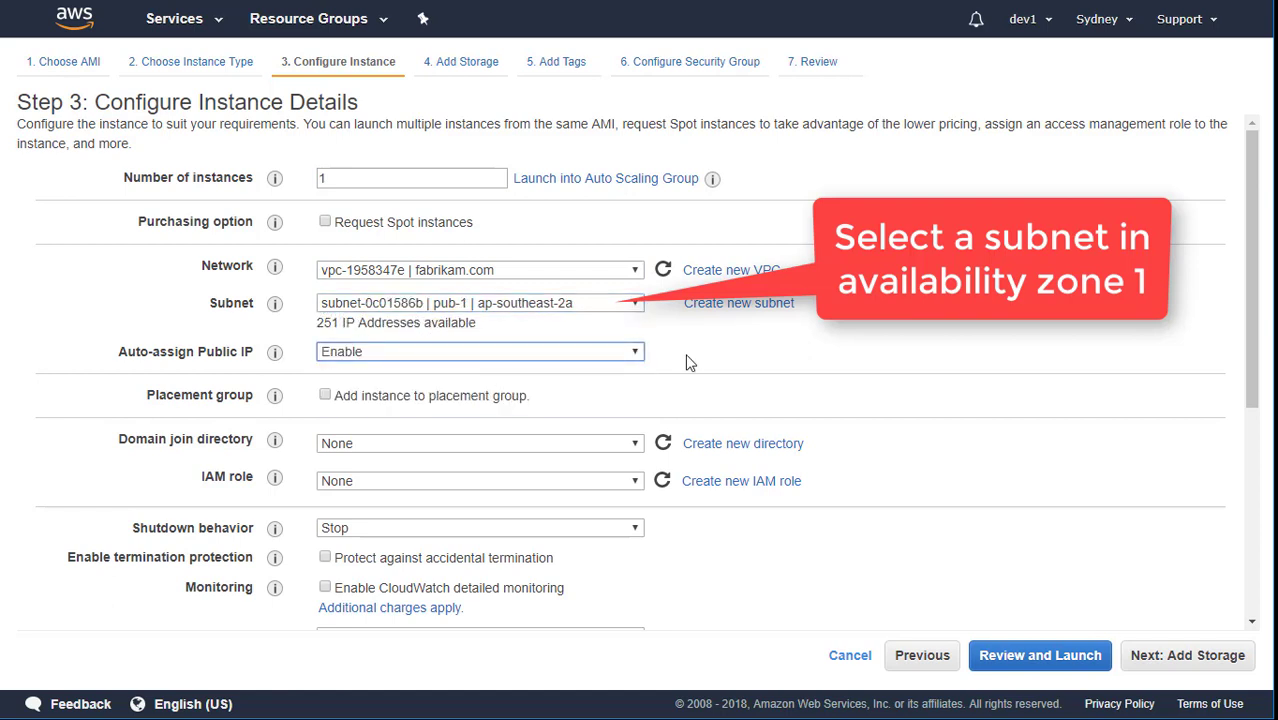
Join the instance to the fabrikam.com domain with the DFSR-role IAM role, then proceed.
scroll(690, 360, "down", 1)
left_click(488, 354)
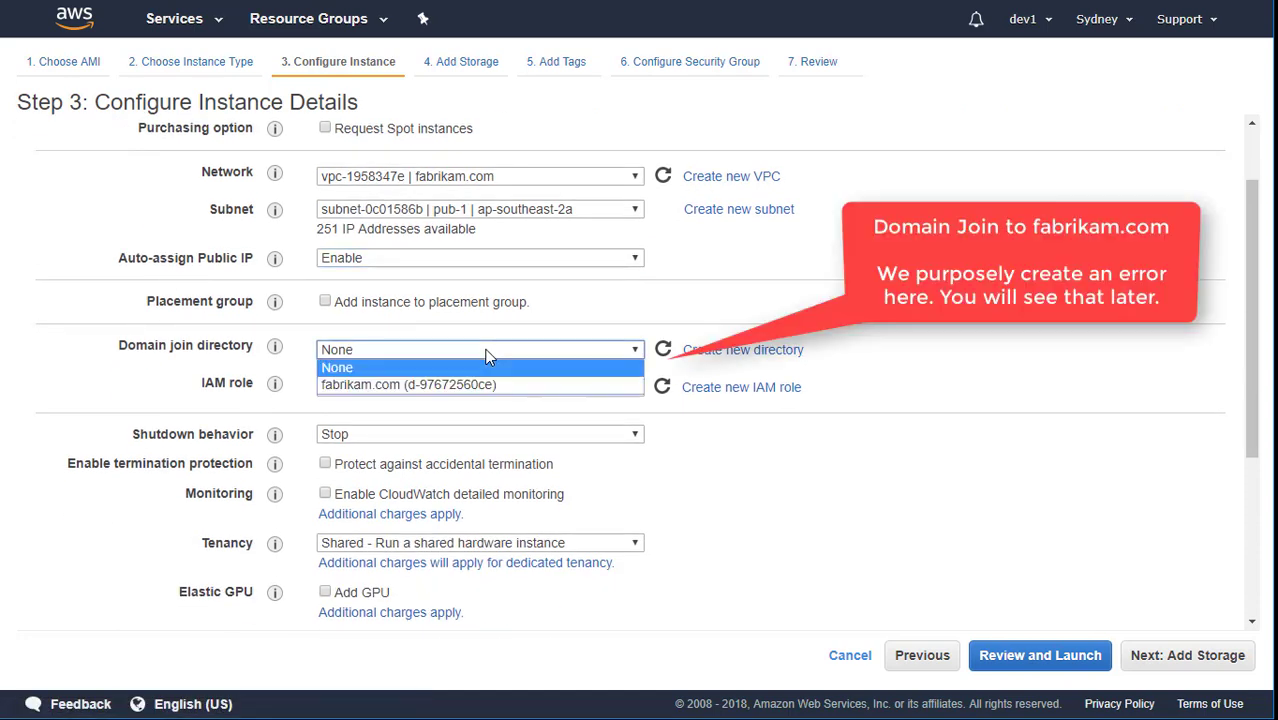
left_click(485, 381)
left_click(481, 388)
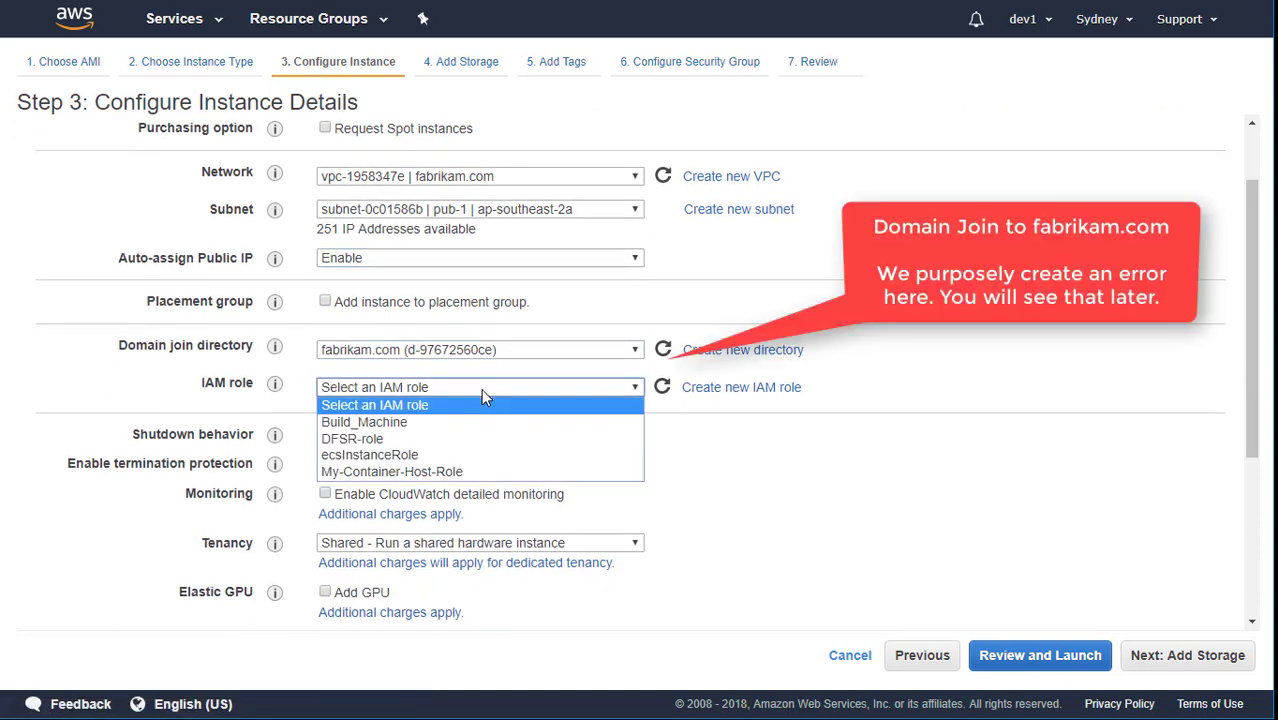
left_click(477, 438)
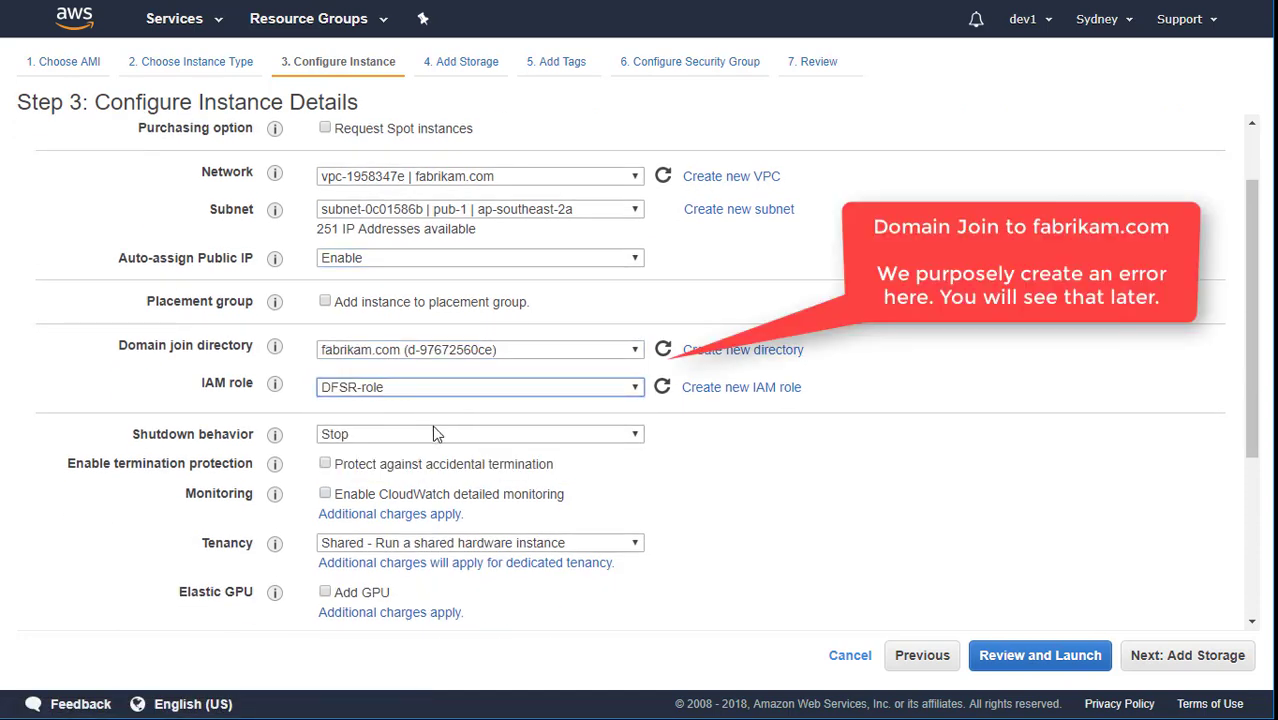
scroll(520, 445, "down", 1)
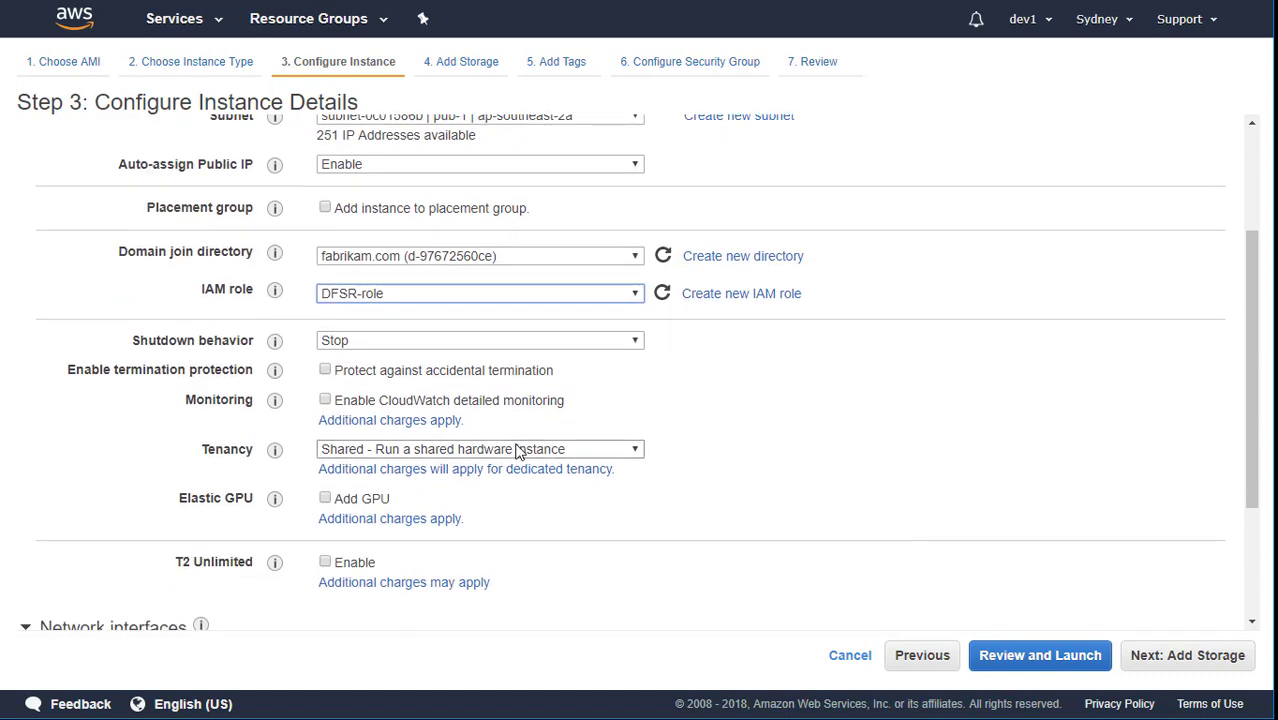
scroll(518, 445, "down", 2)
scroll(540, 462, "down", 1)
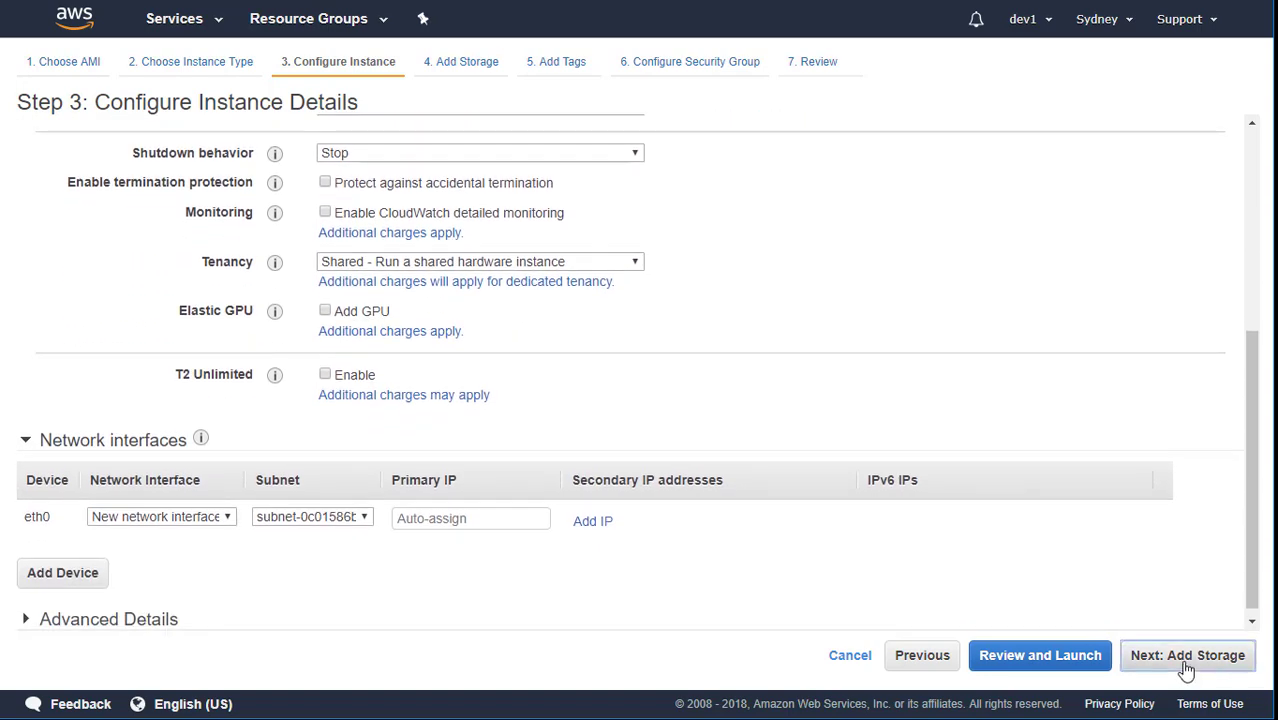
left_click(1185, 660)
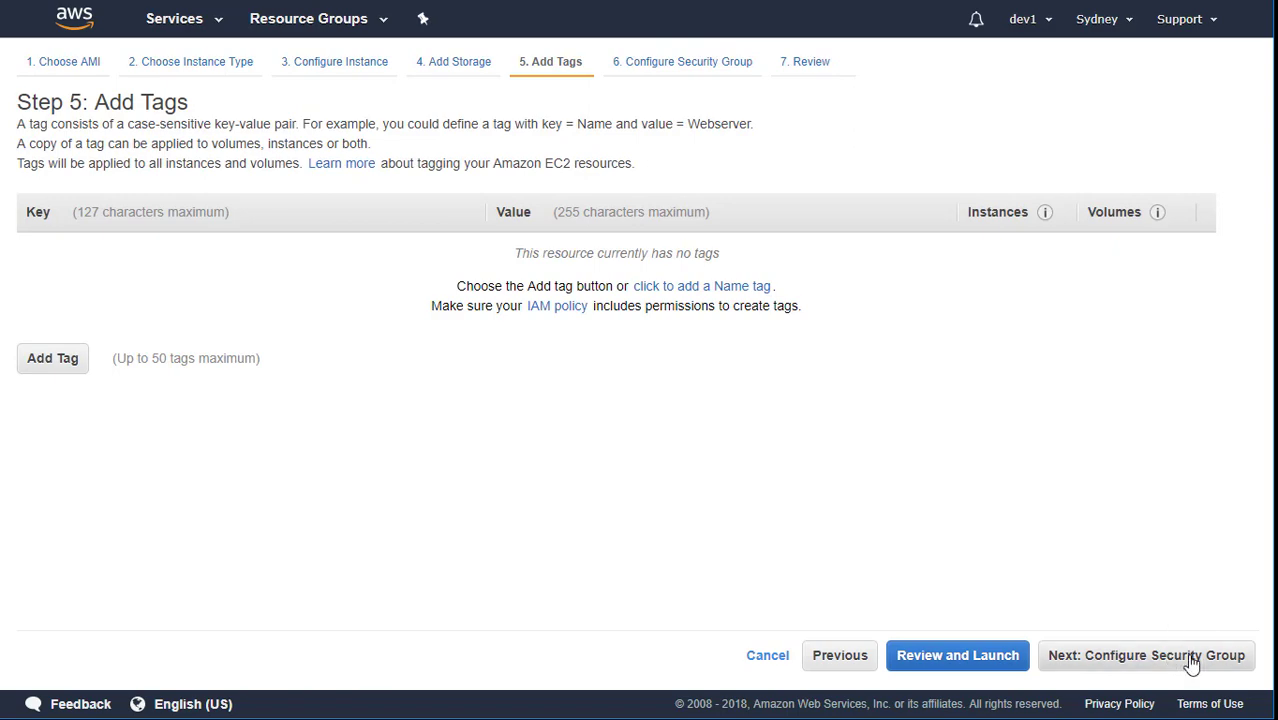
Assign the existing RDP security group to the instance.
left_click(1186, 662)
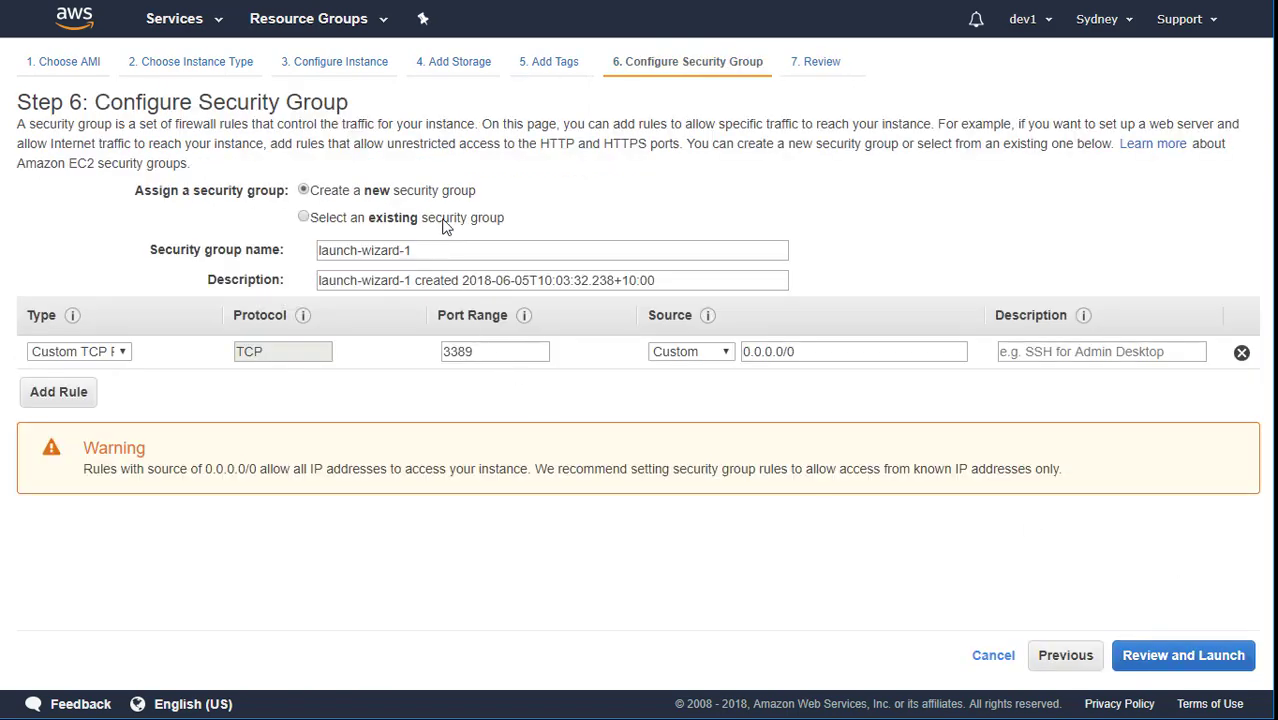
left_click(446, 222)
left_click(214, 347)
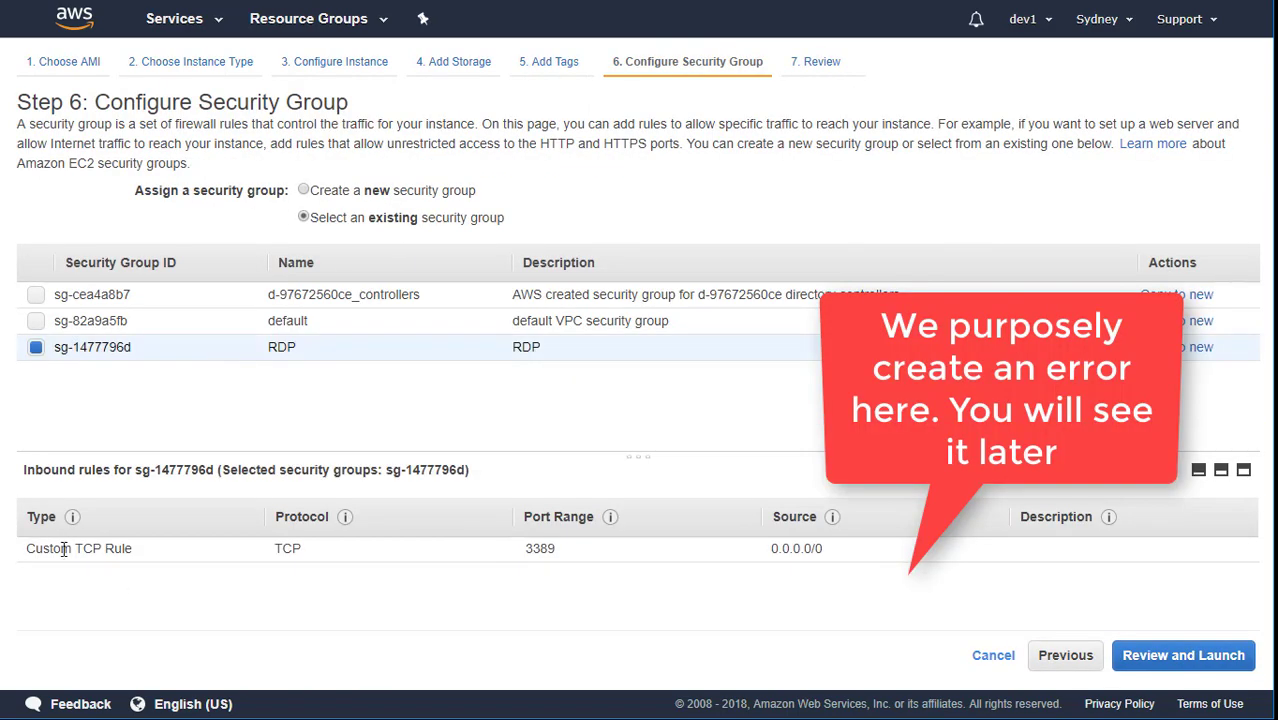
left_click_drag(36, 549, 968, 581)
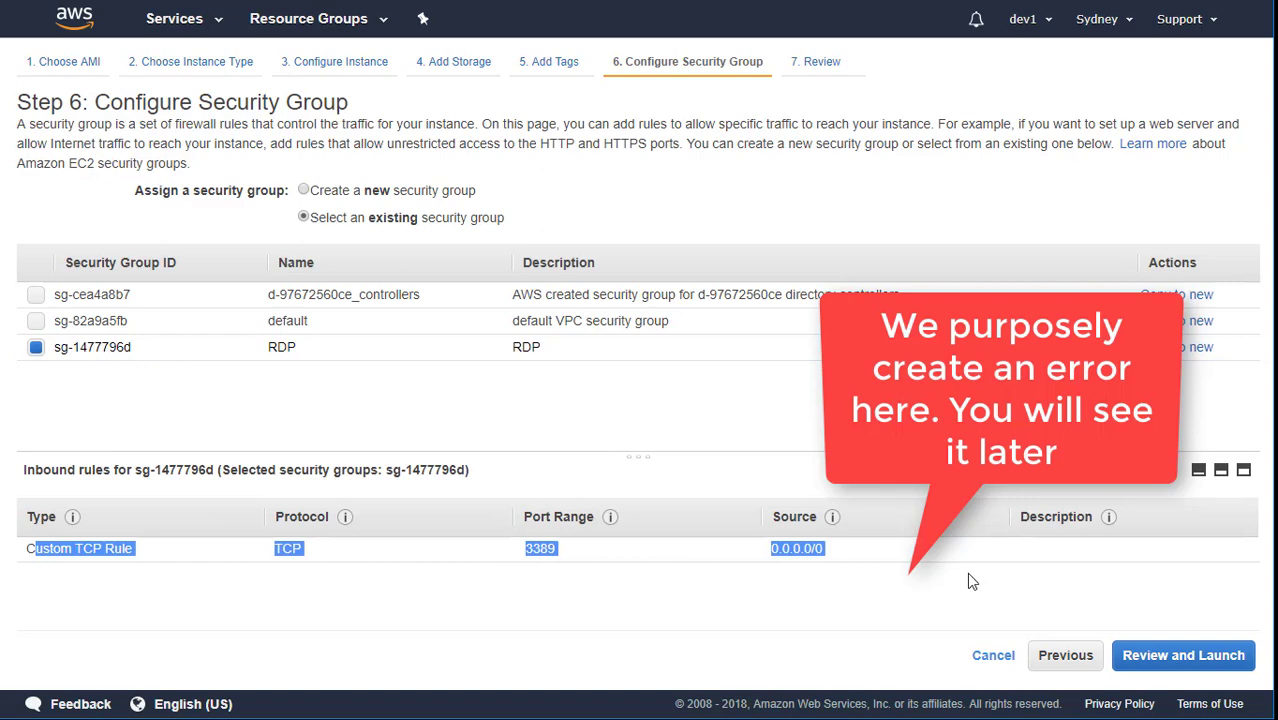
left_click(877, 608)
Review and launch the instance with the existing key pair, acknowledging private key access.
left_click(1218, 656)
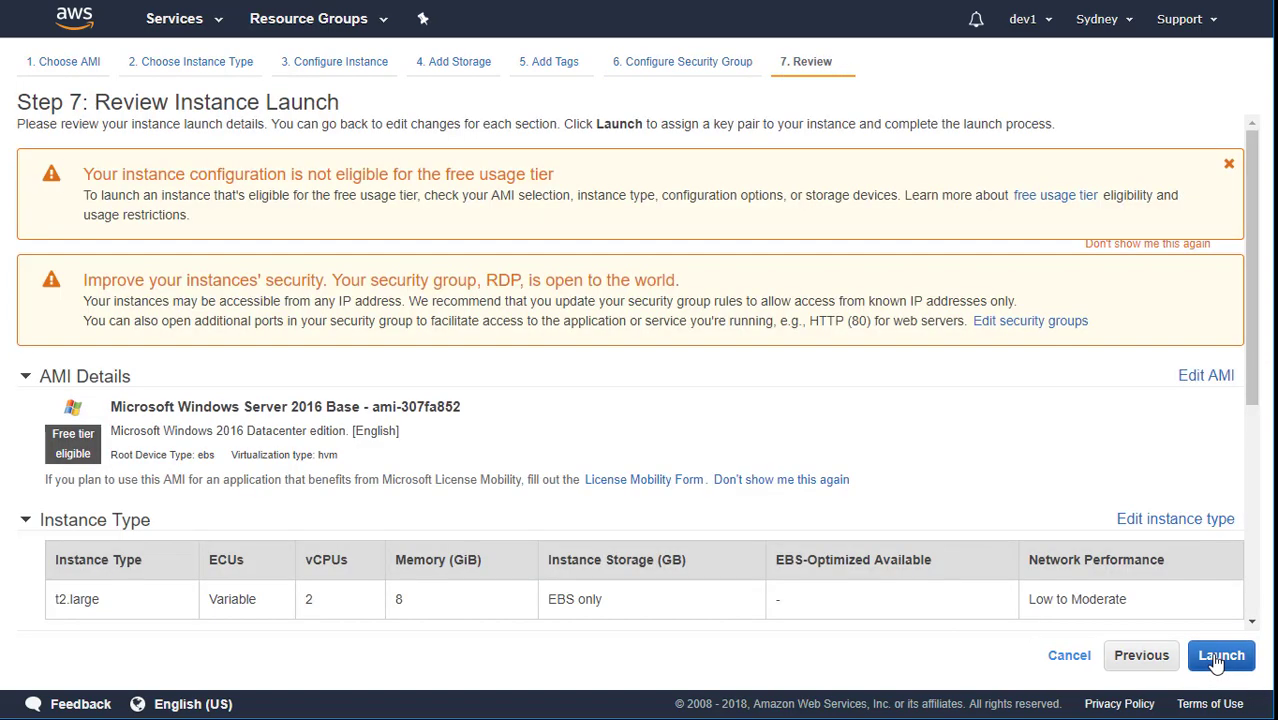
left_click(1219, 656)
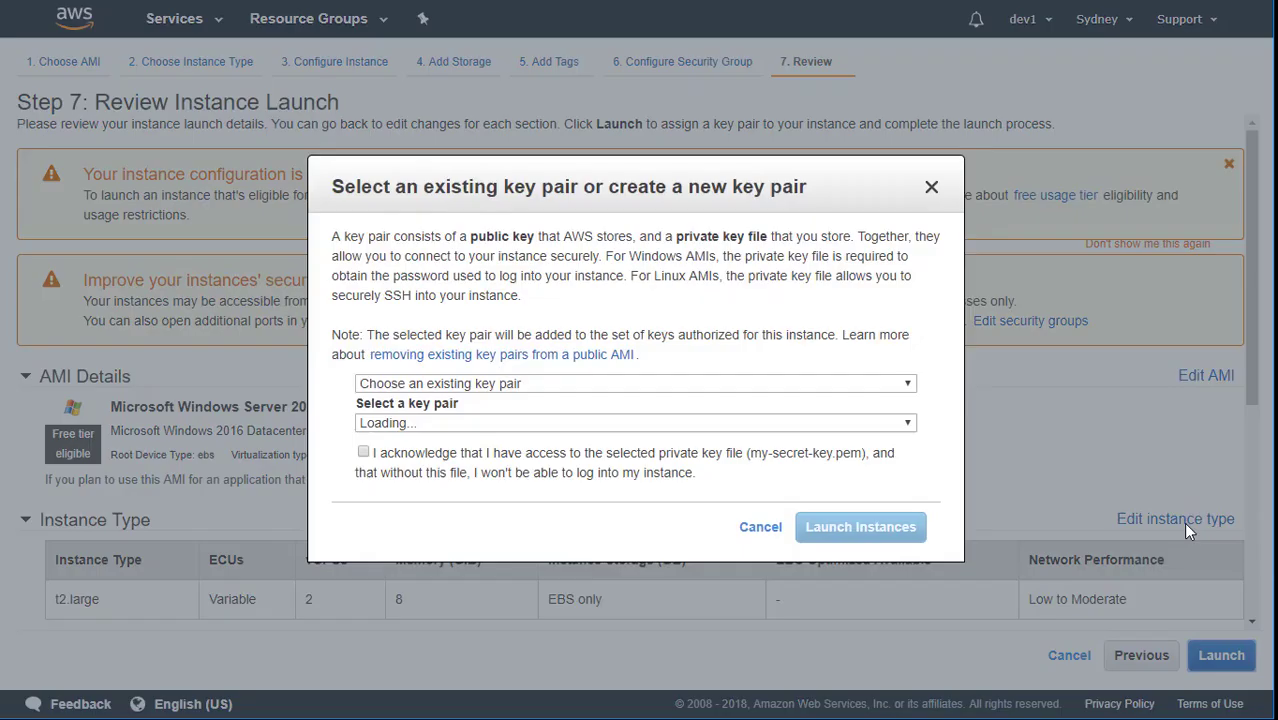
left_click(398, 455)
left_click(819, 531)
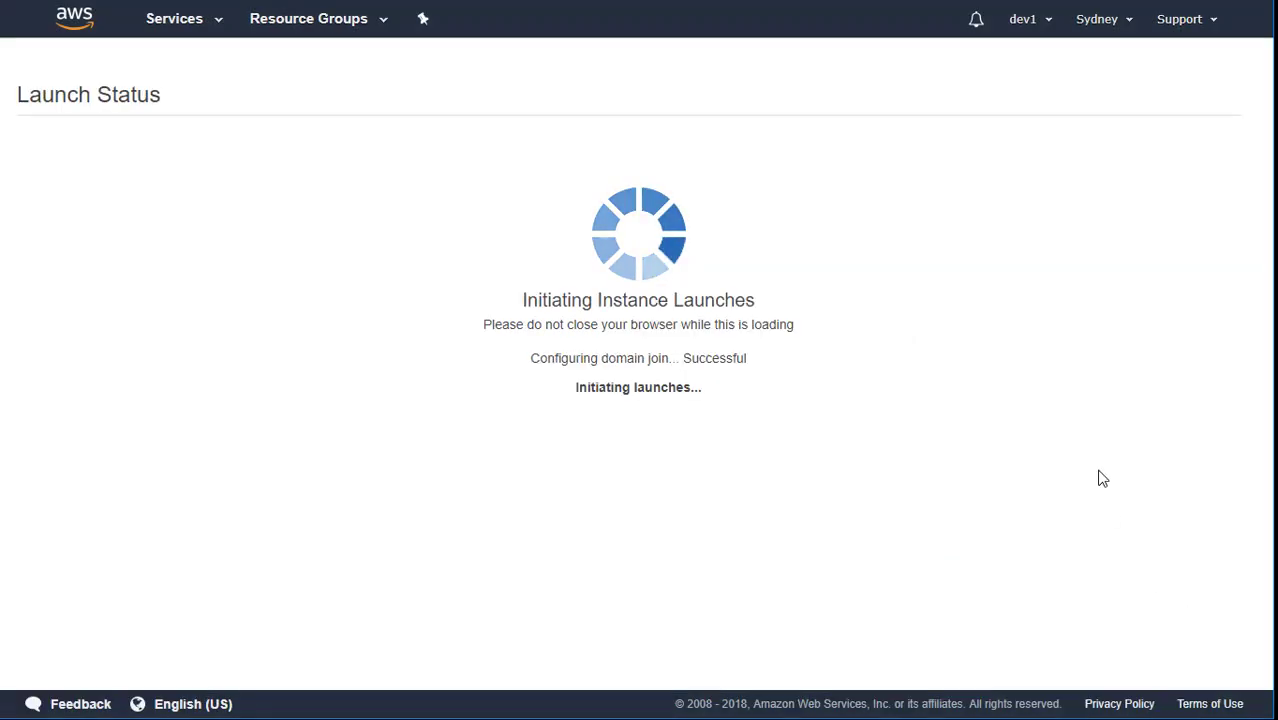
scroll(1130, 510, "down", 1)
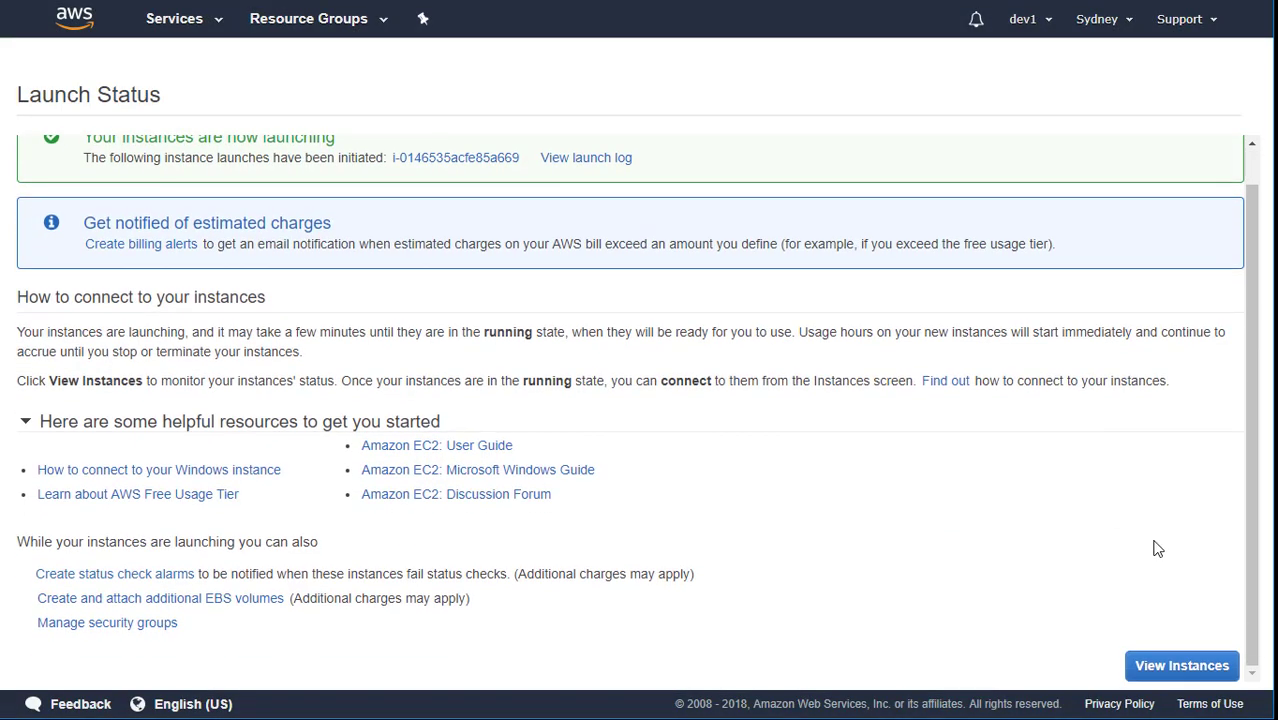
Name the newly launched pending instance i-0146535acfe85a669 DFSR-1 in the instances list.
left_click(1171, 667)
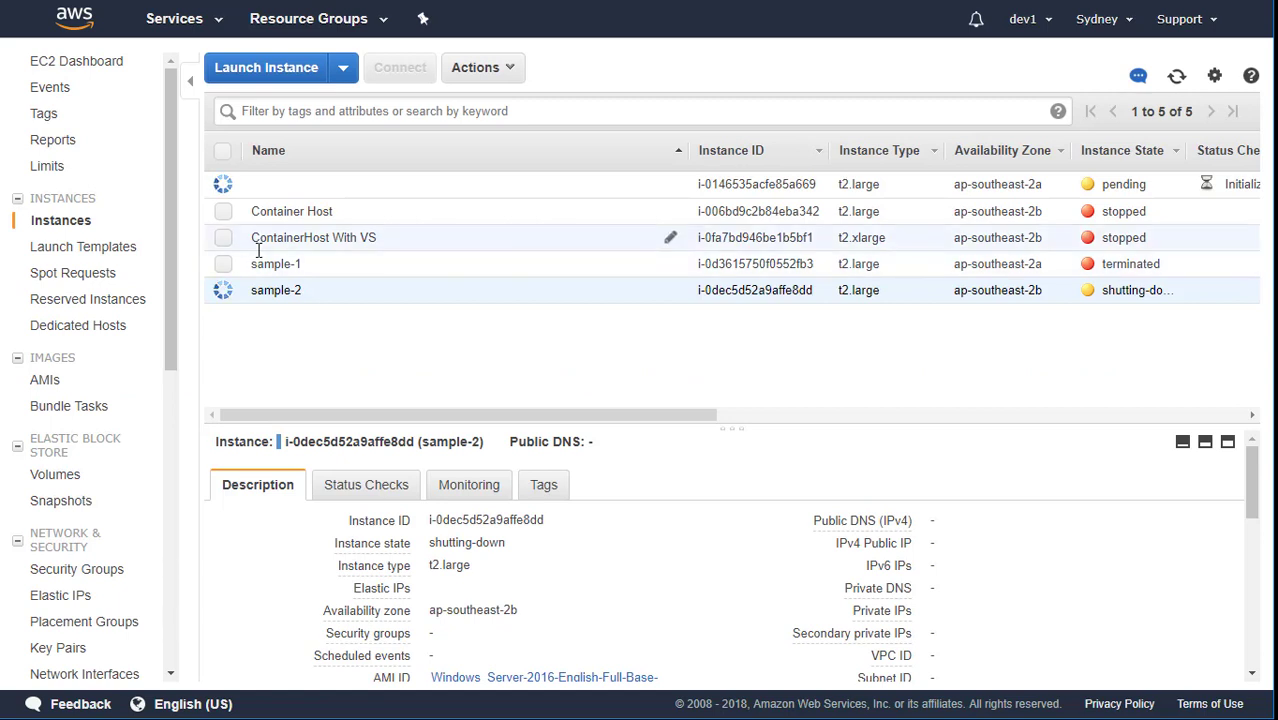
left_click(279, 190)
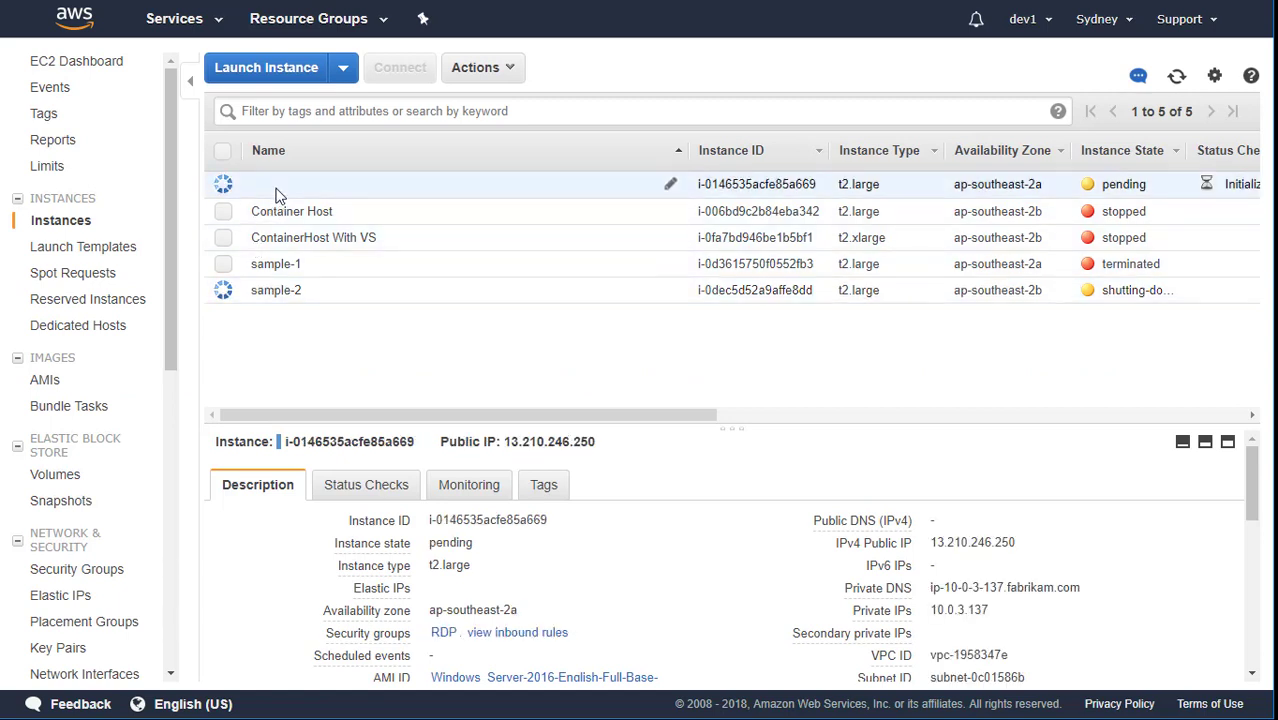
left_click(670, 184)
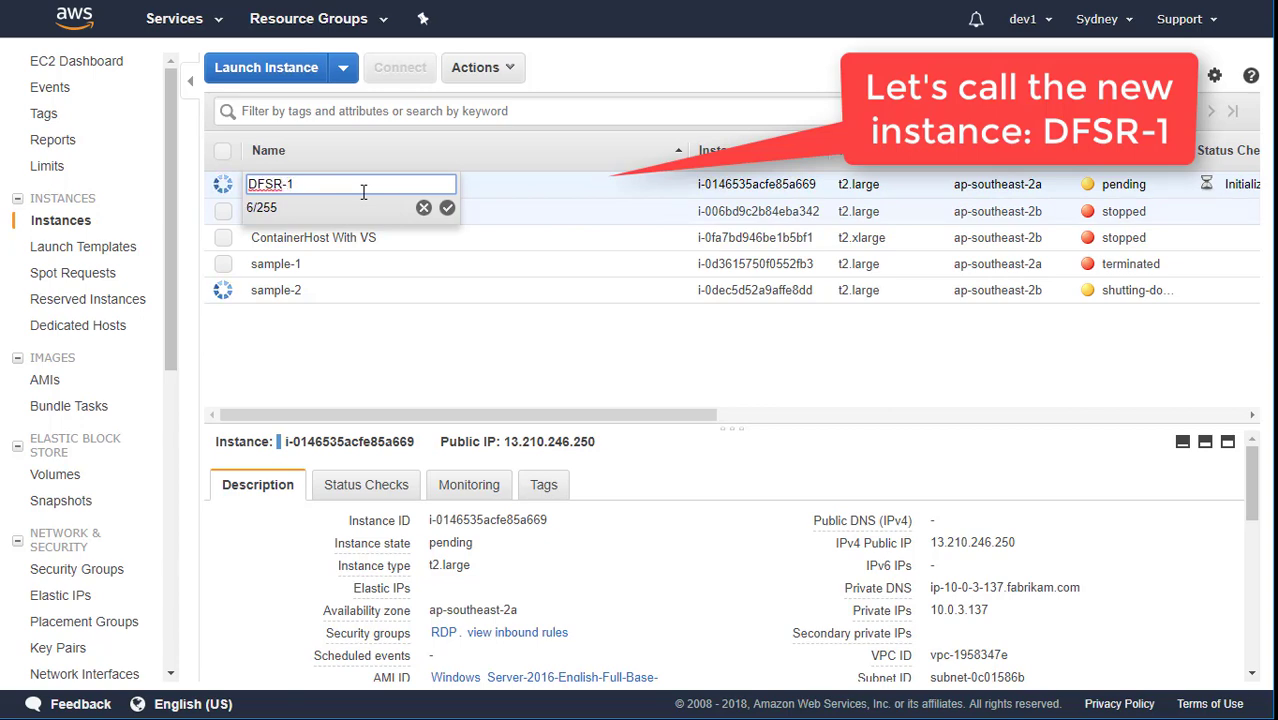
type("DFSR-1")
key("Return")
Configure a second Windows Server 2016 t2.large instance in subnet pub-2 with public IP, fabrikam.com domain, DFSR-role.
left_click(286, 73)
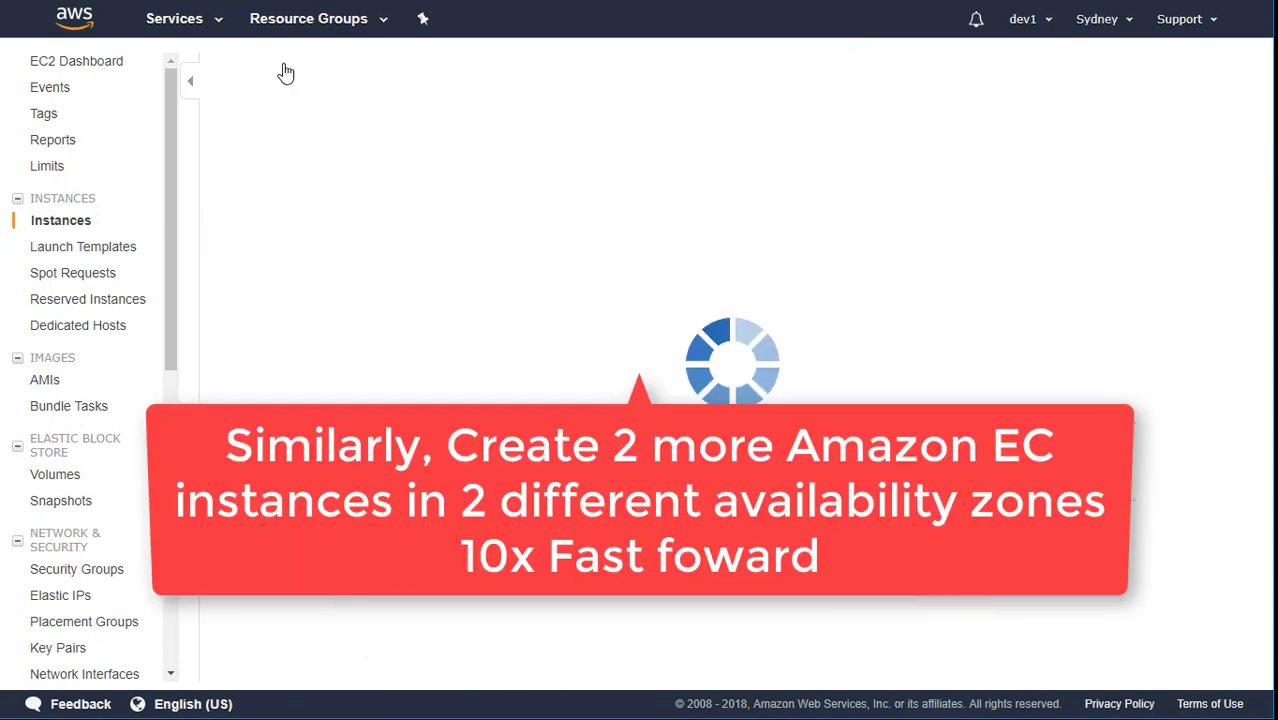
left_click(36, 497)
left_click(1185, 655)
left_click(577, 302)
left_click(480, 319)
left_click(480, 351)
scroll(577, 370, "down", 1)
left_click(480, 350)
left_click(480, 387)
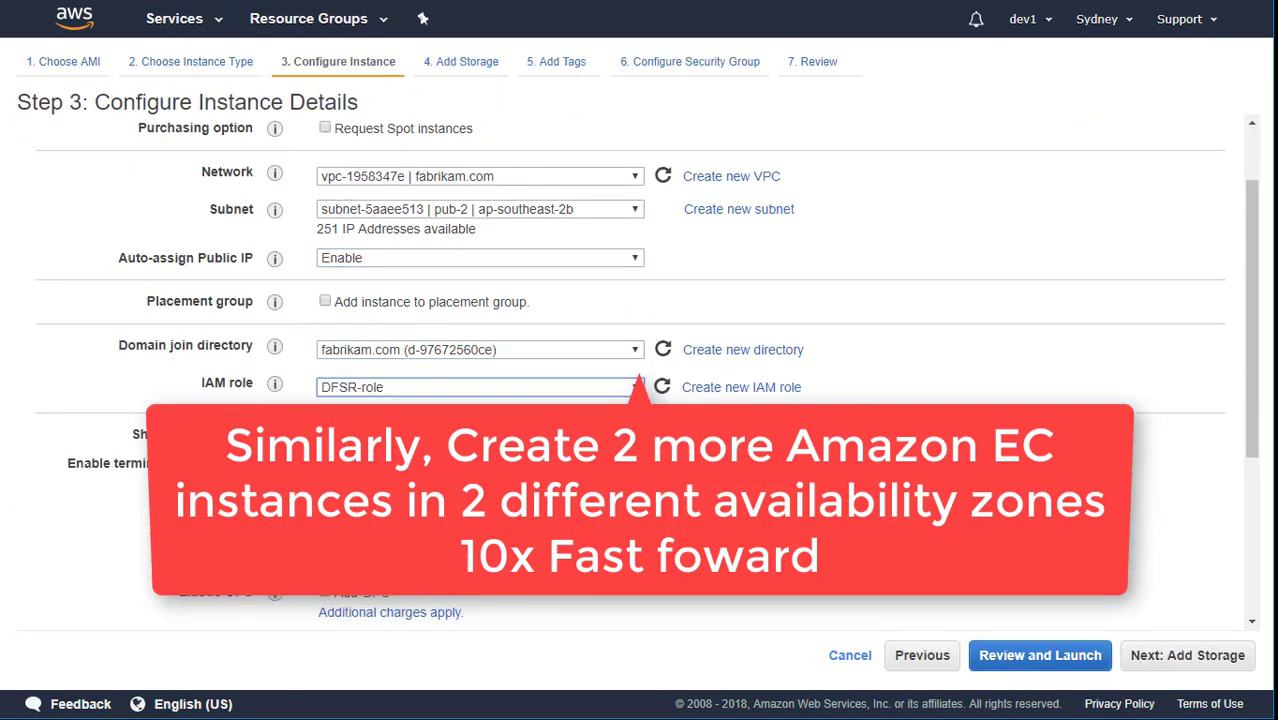
left_click(1187, 655)
Launch it with the RDP security group and existing key pair, and name it DFSR-2.
left_click(305, 217)
left_click(37, 348)
left_click(1184, 655)
left_click(1228, 655)
left_click(1207, 655)
left_click(670, 184)
type("DFSR-2")
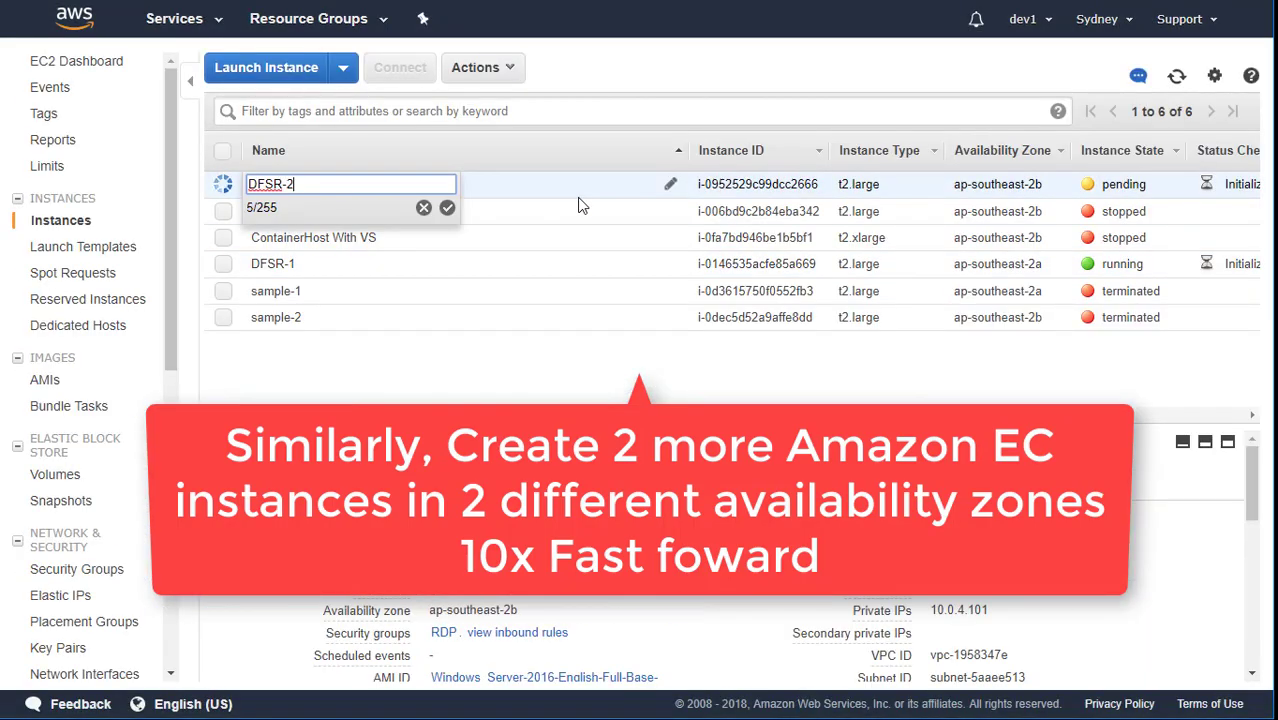
key("Return")
left_click(462, 153)
Configure a third Windows Server 2016 t2.large instance in fabrikam.com subnet pub-3 with domain join and DFSR-role.
left_click(270, 68)
scroll(630, 370, "down", 8)
left_click(1153, 577)
left_click(36, 407)
left_click(1142, 655)
left_click(528, 271)
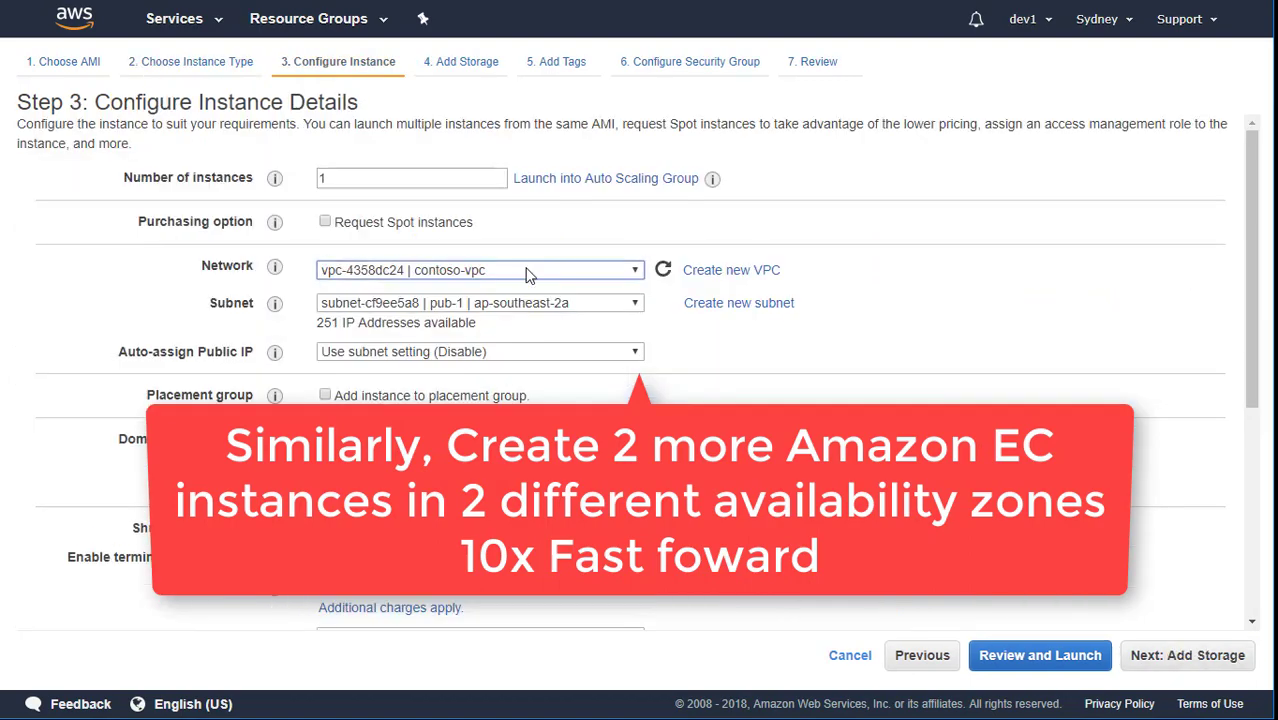
left_click(528, 304)
left_click(528, 303)
left_click(510, 370)
left_click(503, 352)
left_click(503, 386)
scroll(577, 370, "down", 2)
Launch the third instance with the RDP security group and key pair, and name it DFSR-3.
left_click(1187, 656)
left_click(1156, 660)
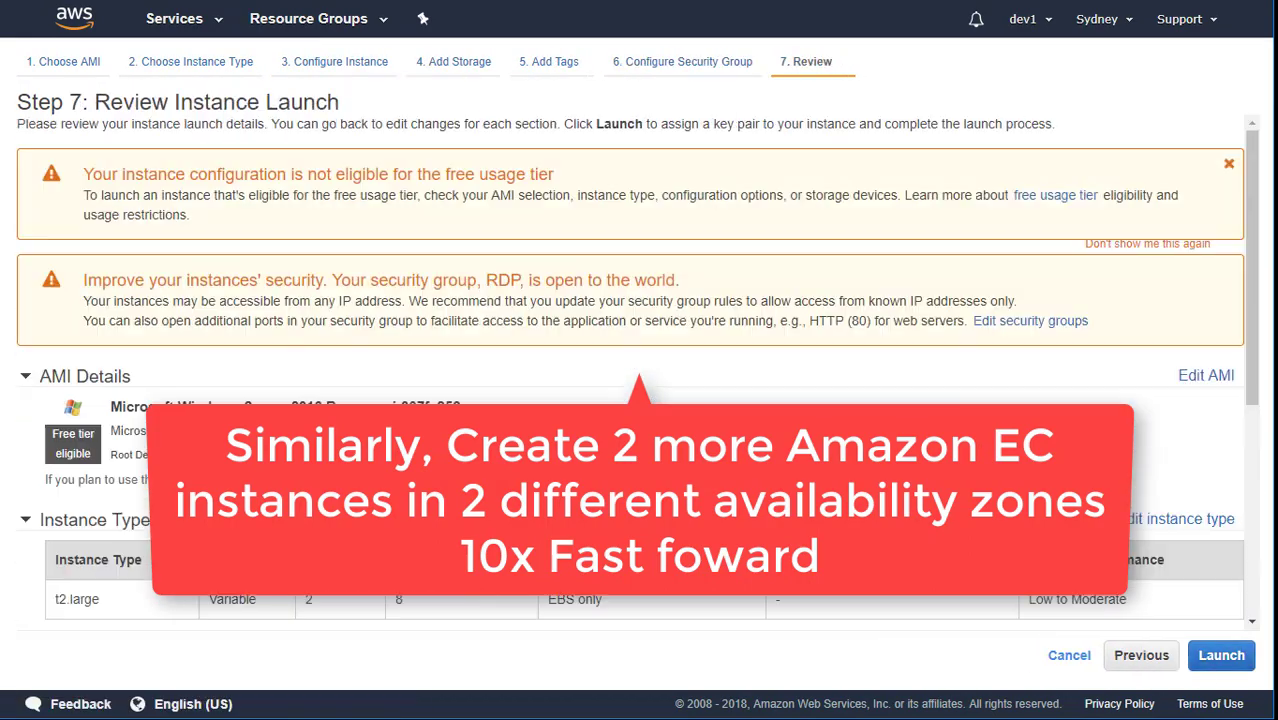
left_click(1221, 655)
left_click(358, 425)
left_click(876, 487)
scroll(630, 400, "down", 5)
left_click(1207, 655)
left_click(672, 342)
type("DFSR-3")
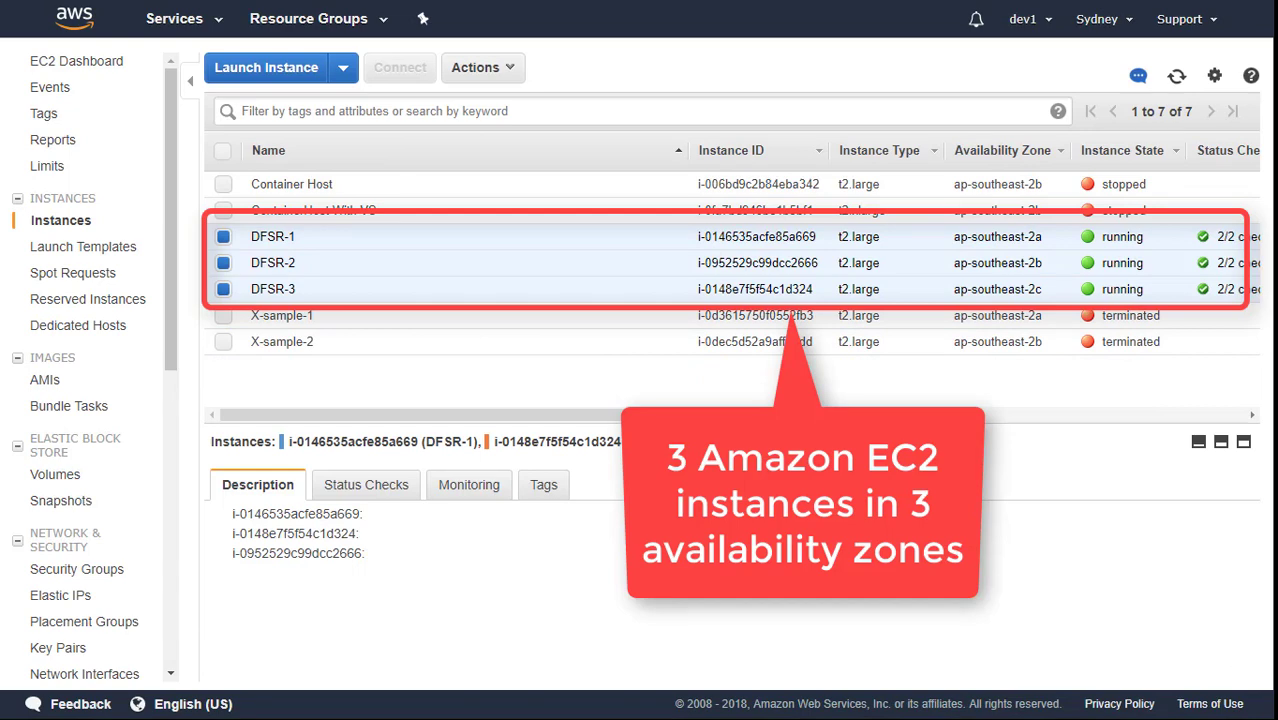
Decrypt DFSR-1's Windows administrator password with the private key file and copy it.
left_click(317, 241)
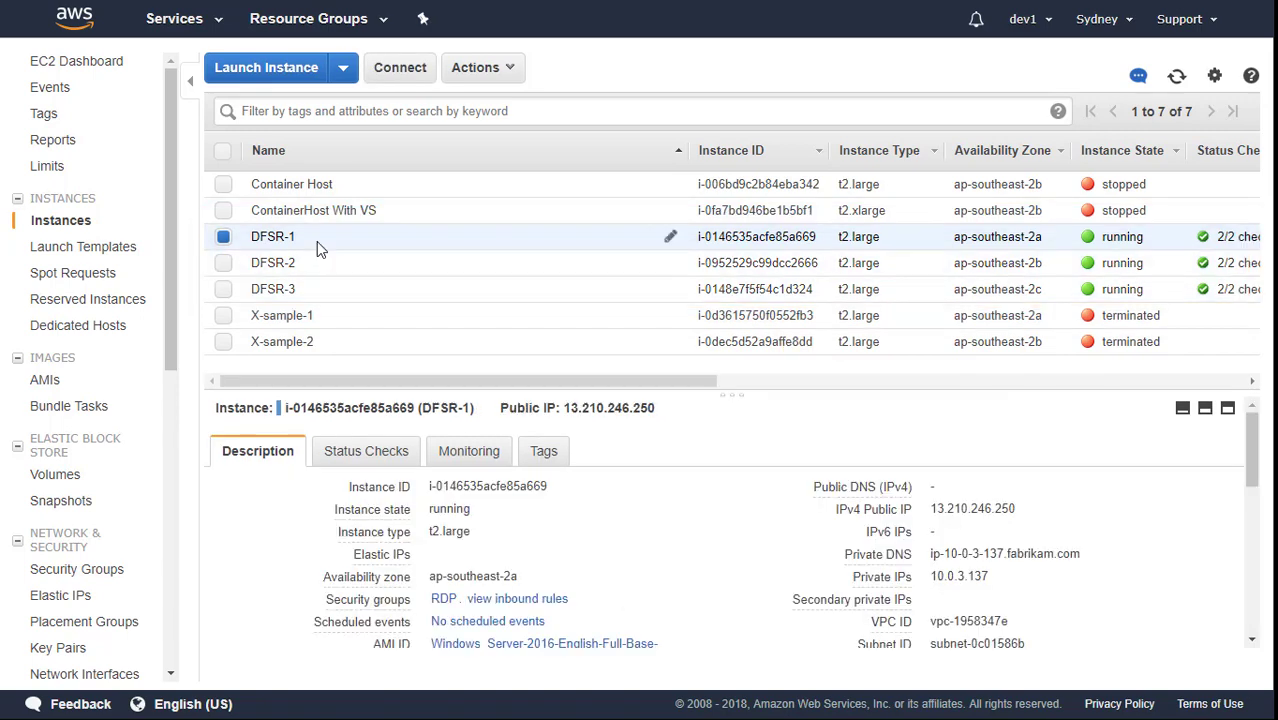
right_click(315, 240)
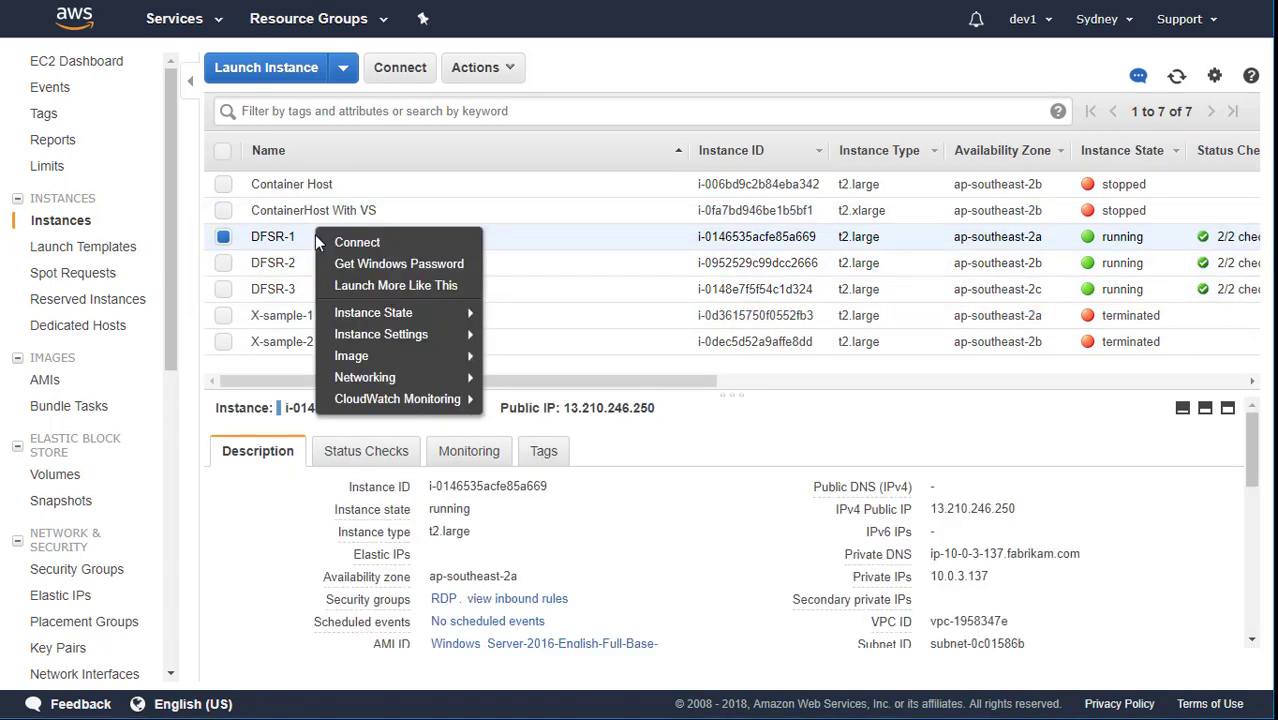
left_click(370, 262)
left_click(497, 386)
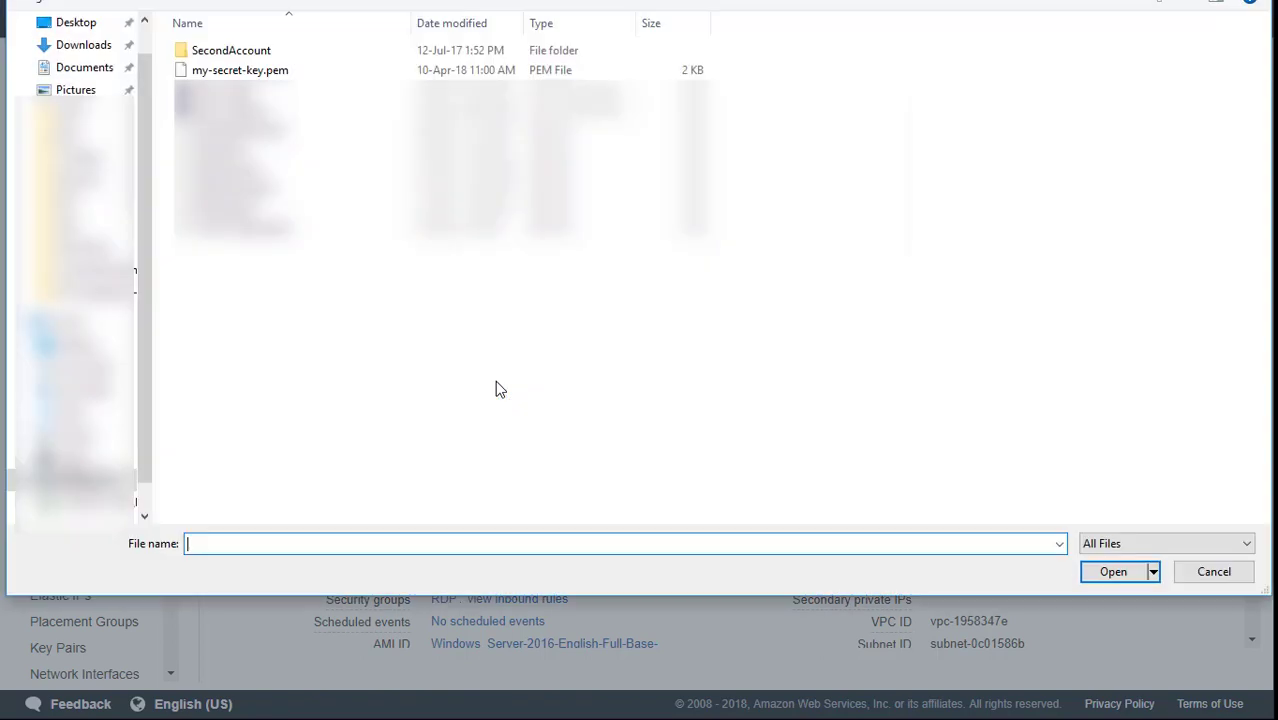
double_click(229, 69)
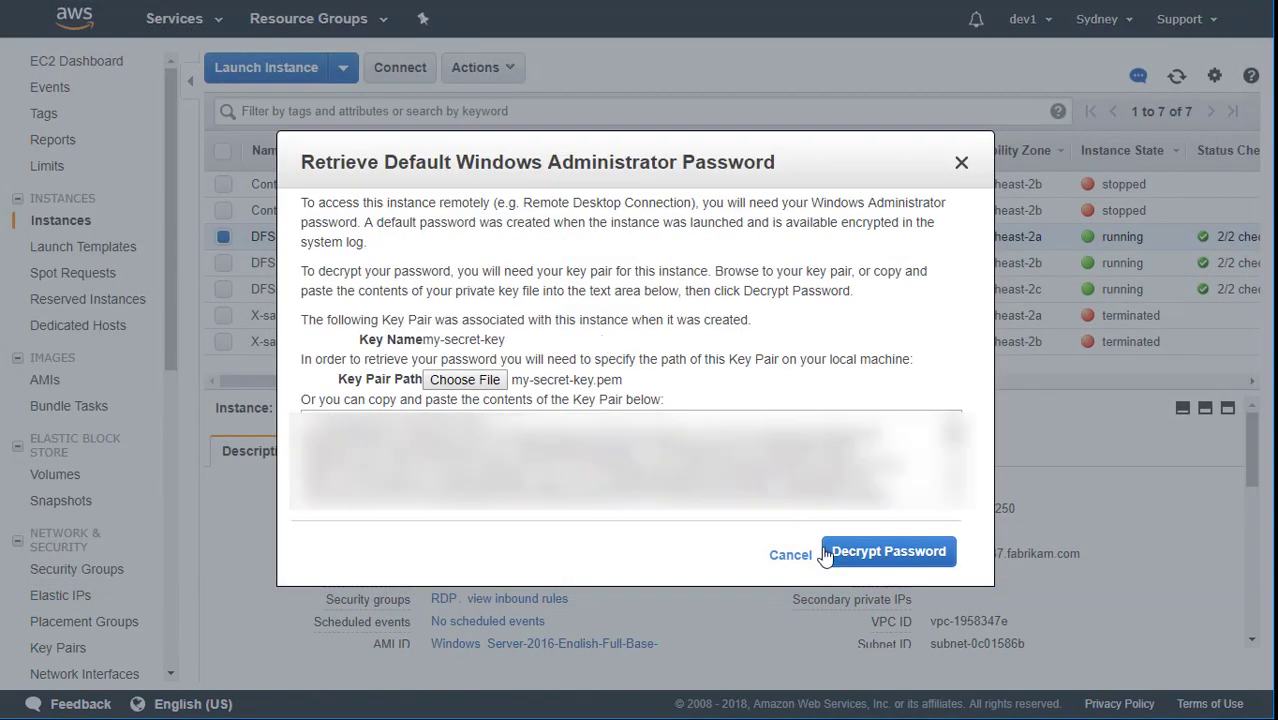
left_click(888, 551)
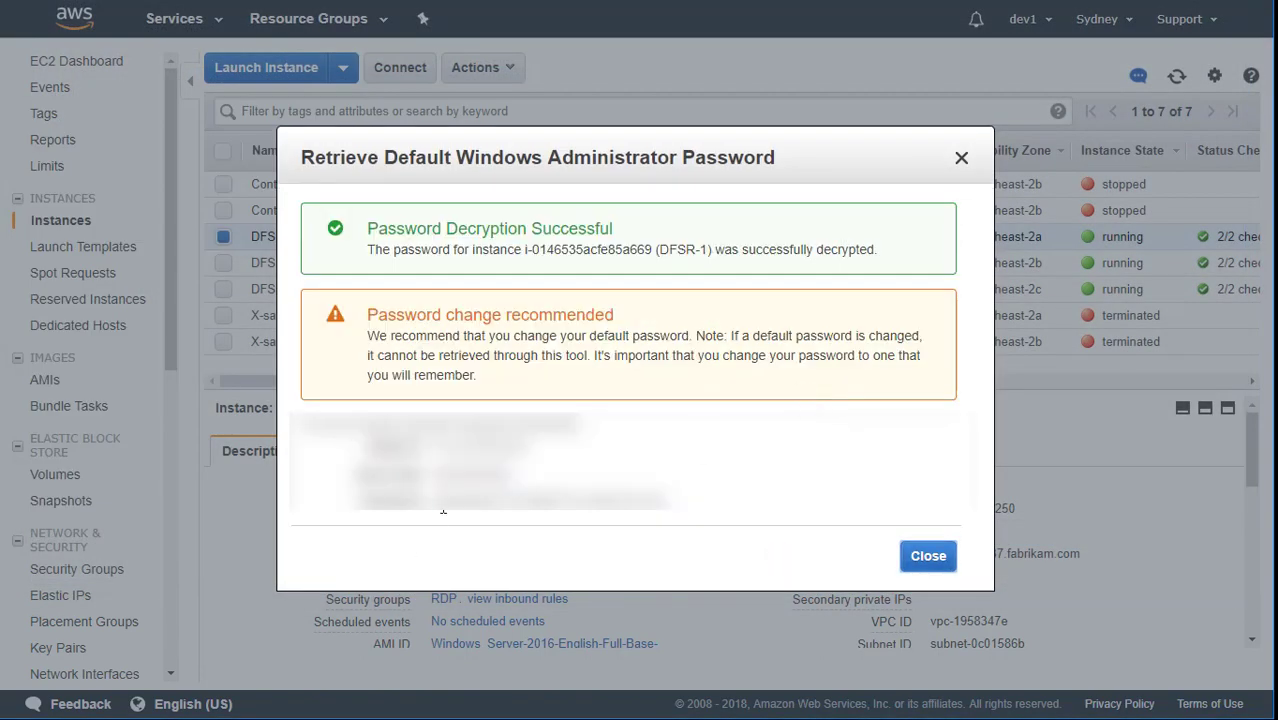
left_click_drag(434, 499, 670, 504)
right_click(649, 510)
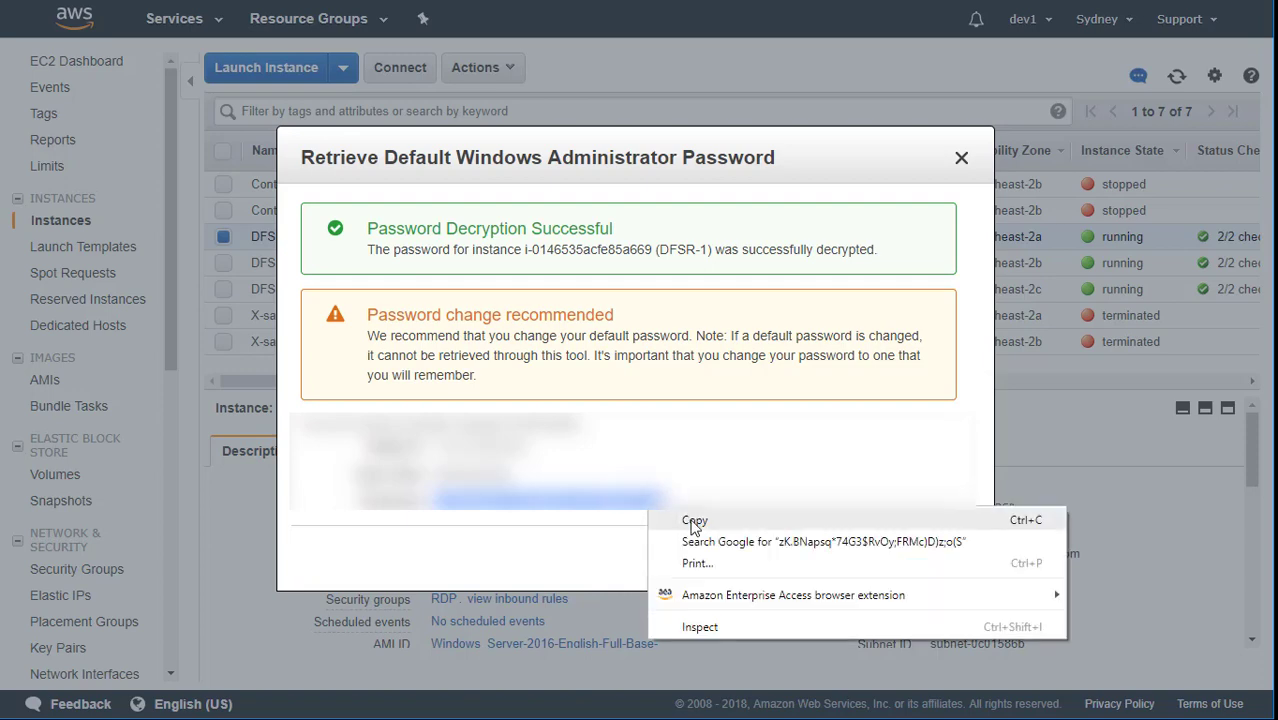
left_click(685, 517)
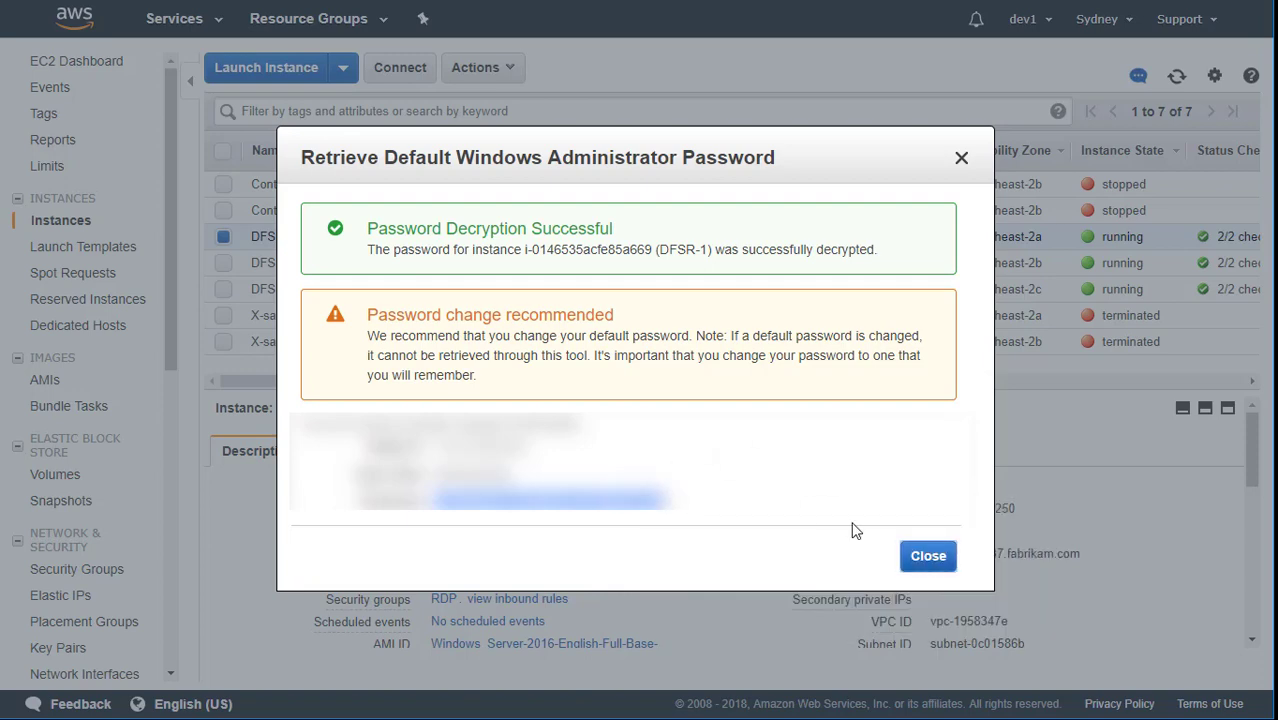
left_click(928, 560)
Download DFSR-1's remote desktop file, connect with the copied password, and accept the certificate warning.
right_click(321, 234)
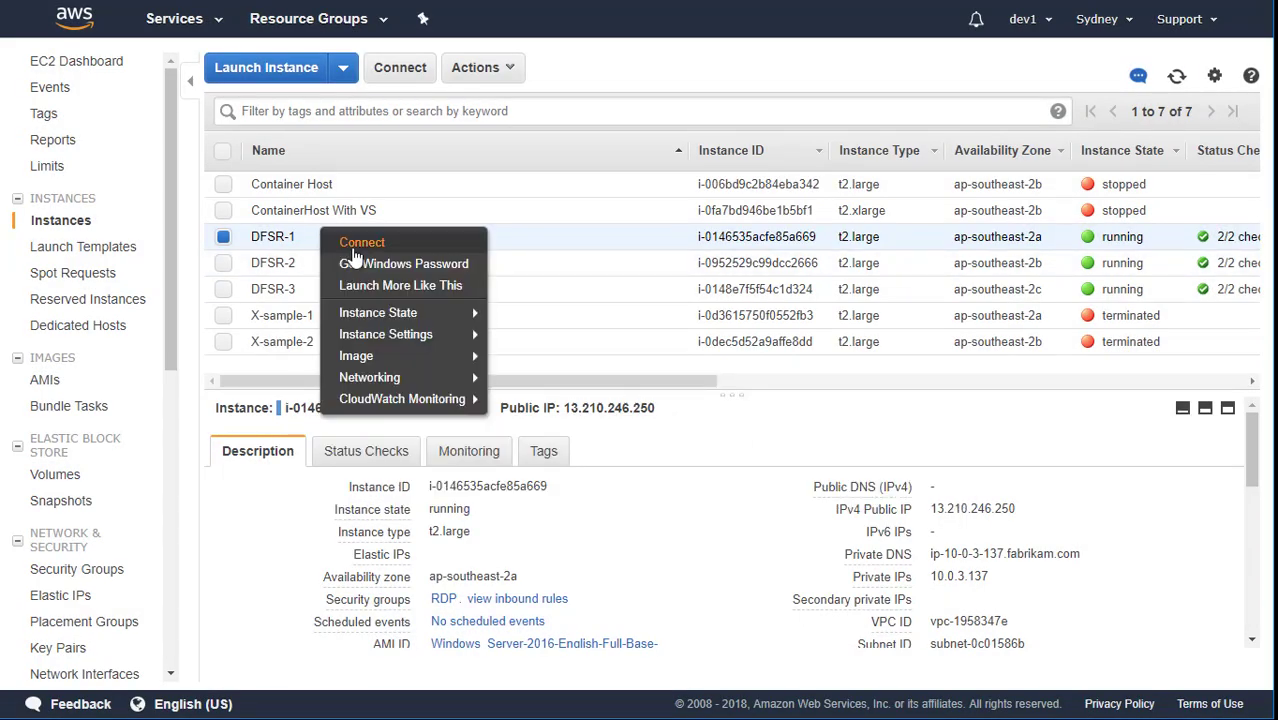
left_click(358, 244)
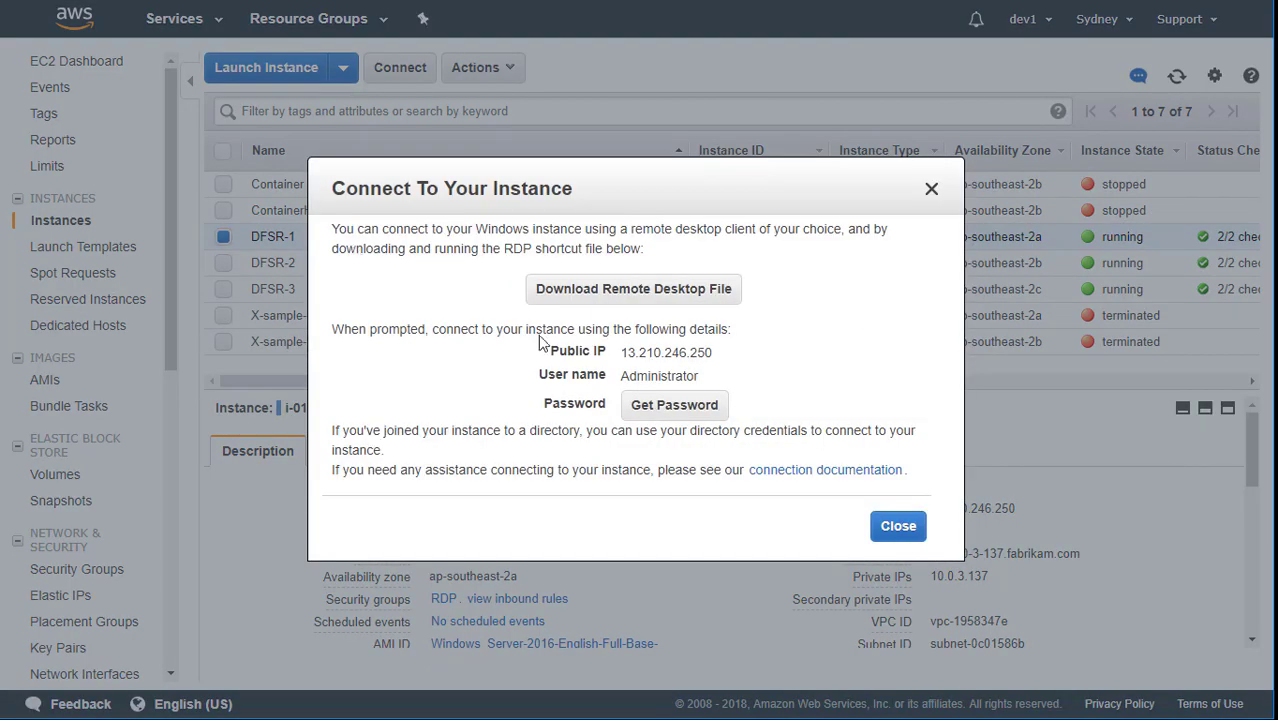
left_click(645, 303)
left_click(133, 708)
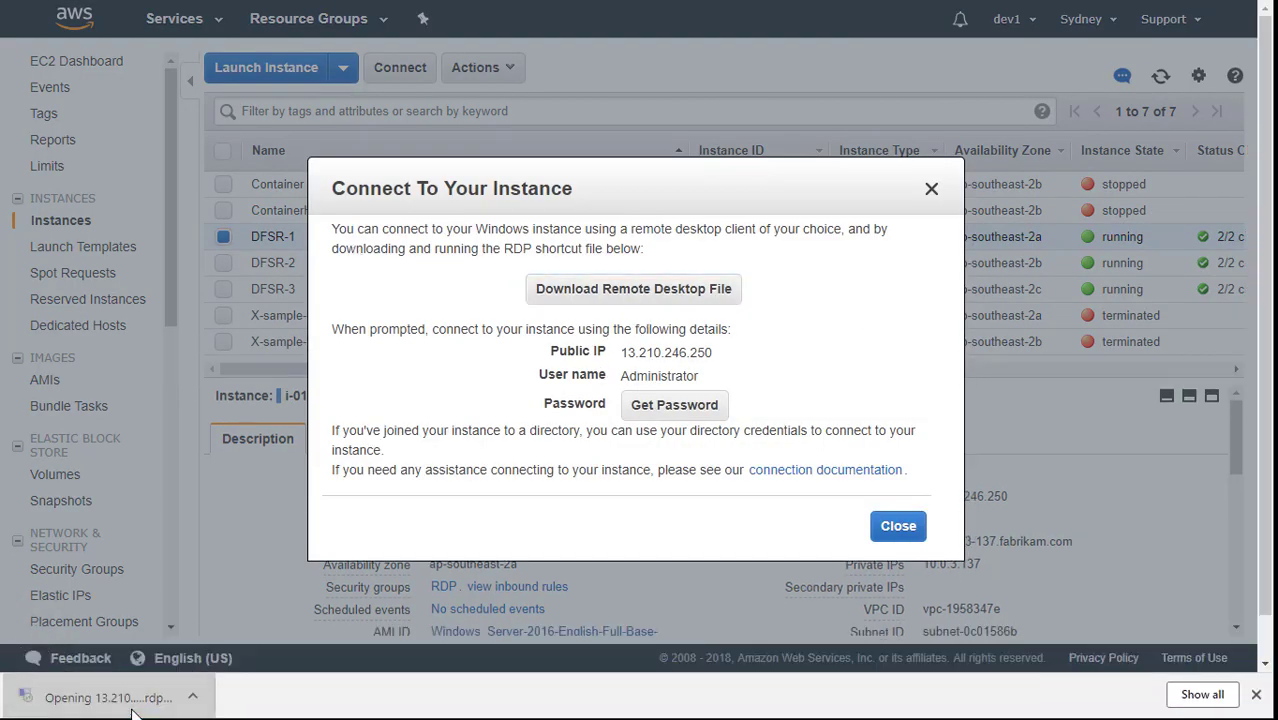
left_click(932, 441)
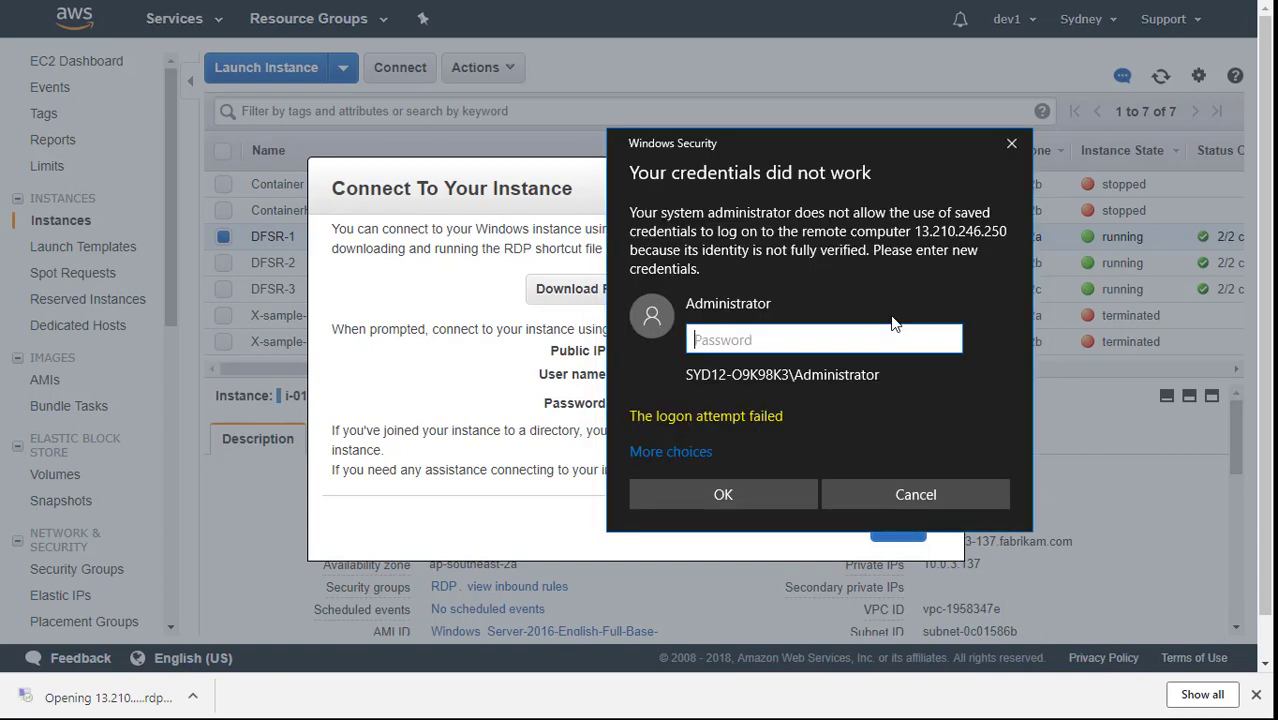
key("ctrl+v")
left_click(723, 494)
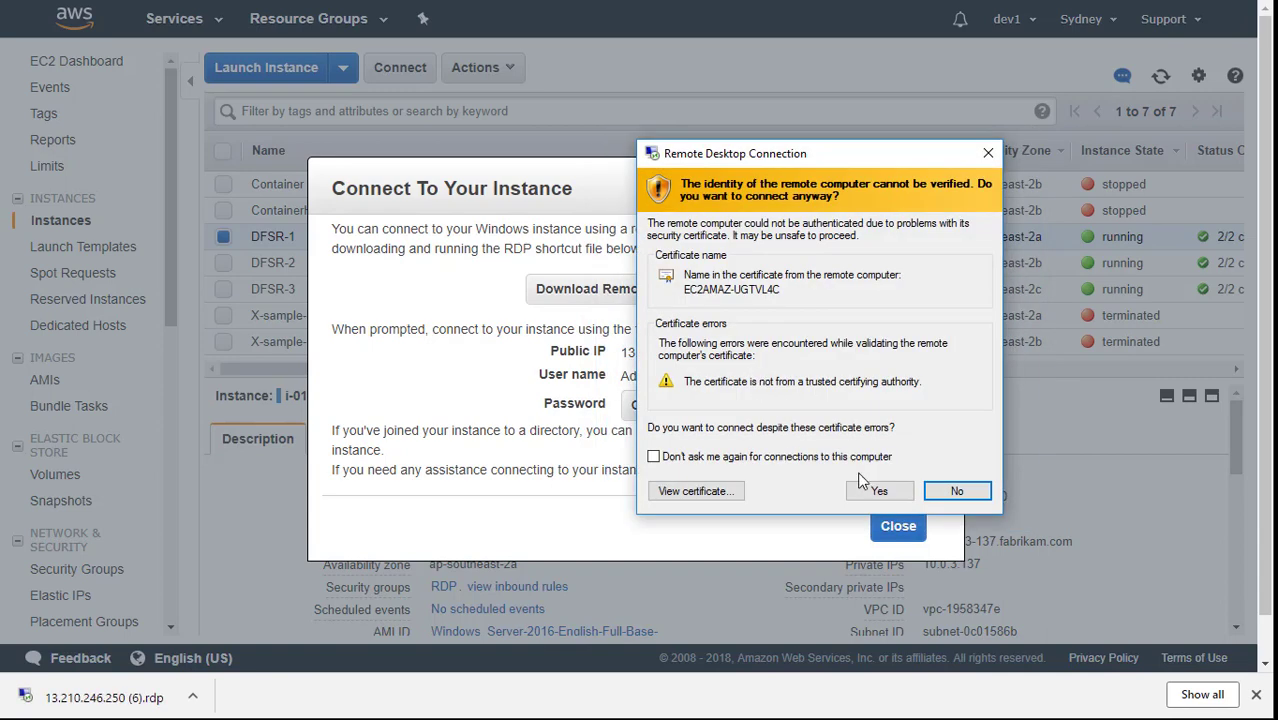
left_click(881, 492)
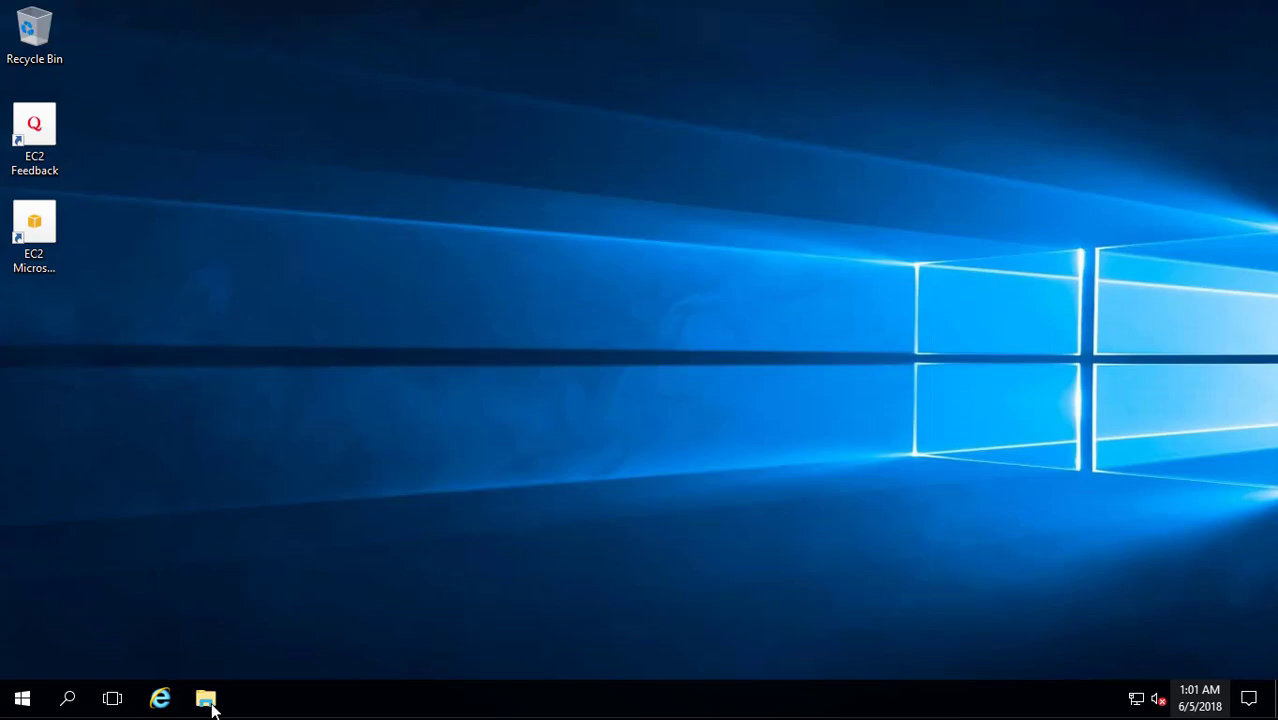
View This PC's system properties, showing the server in WORKGROUP, and close File Explorer.
left_click(207, 699)
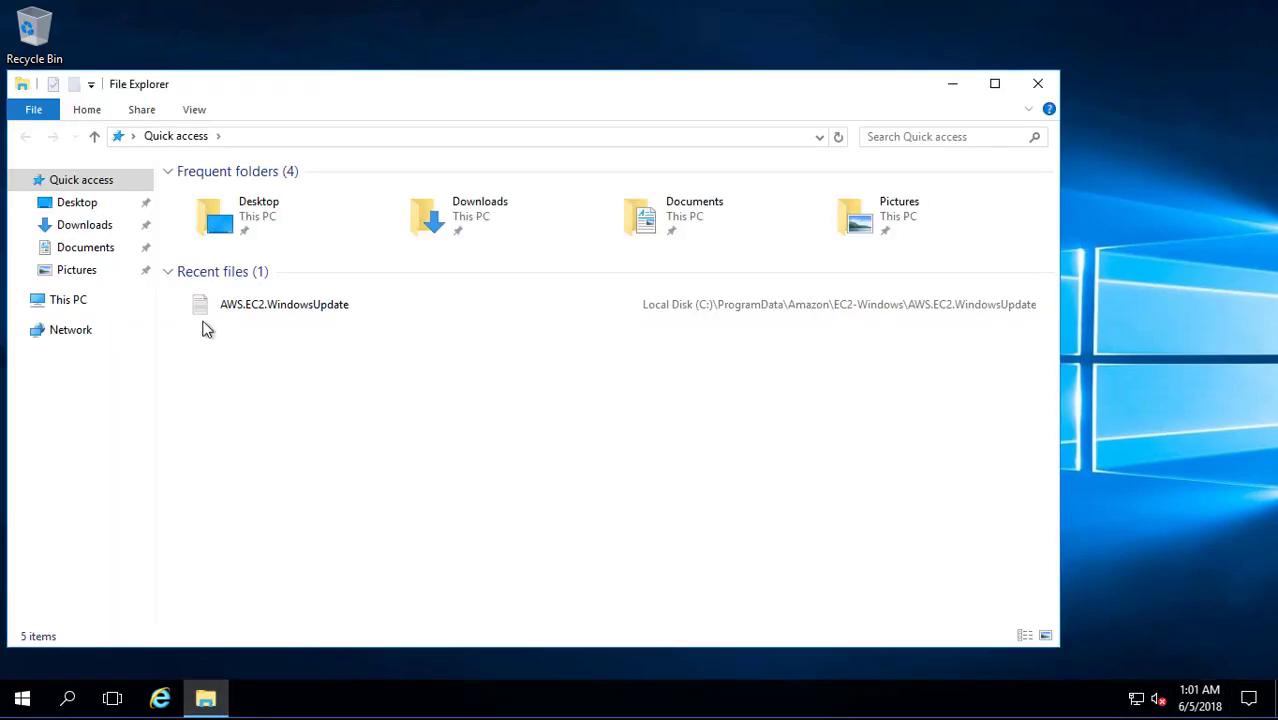
left_click(63, 303)
right_click(63, 303)
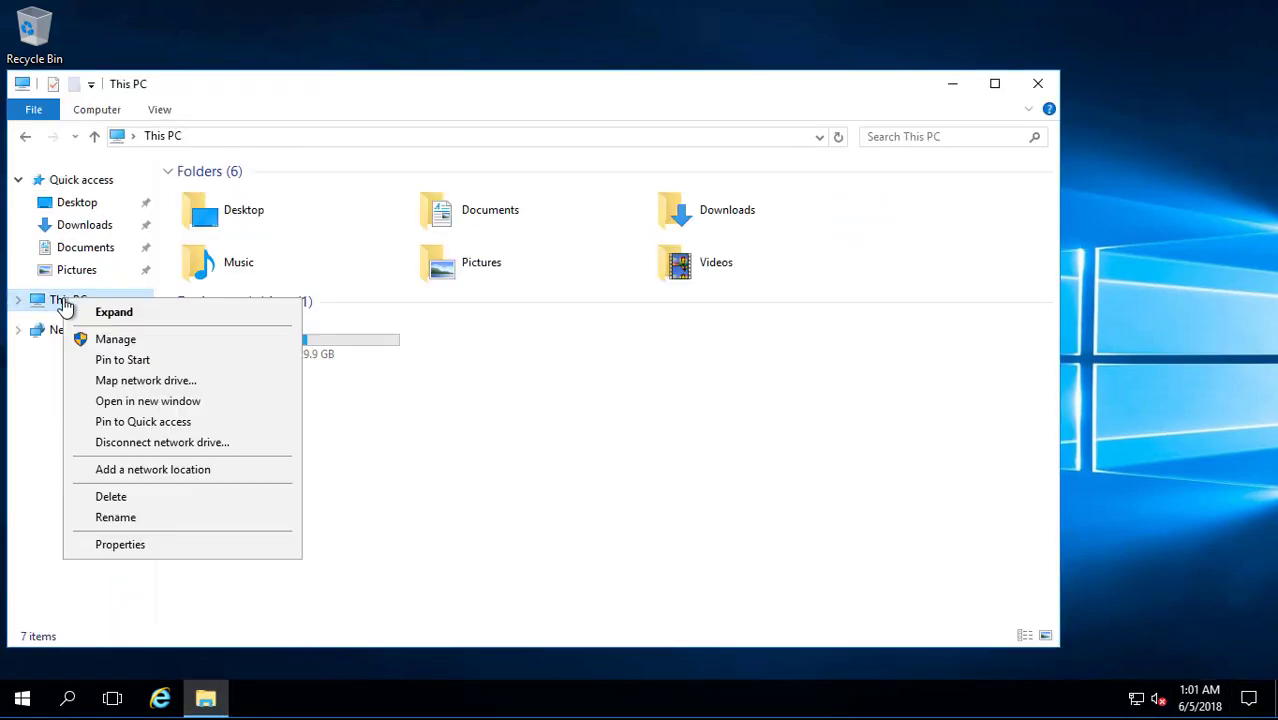
left_click(161, 542)
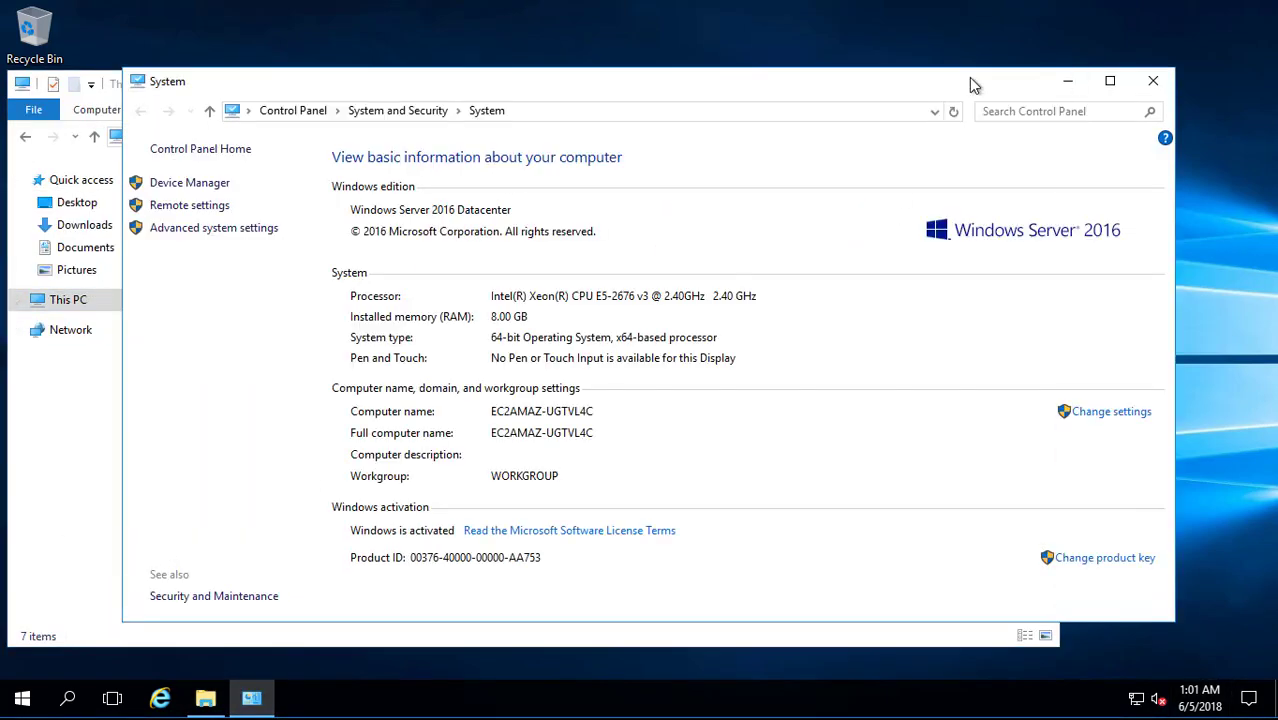
left_click_drag(968, 77, 936, 86)
left_click(1036, 88)
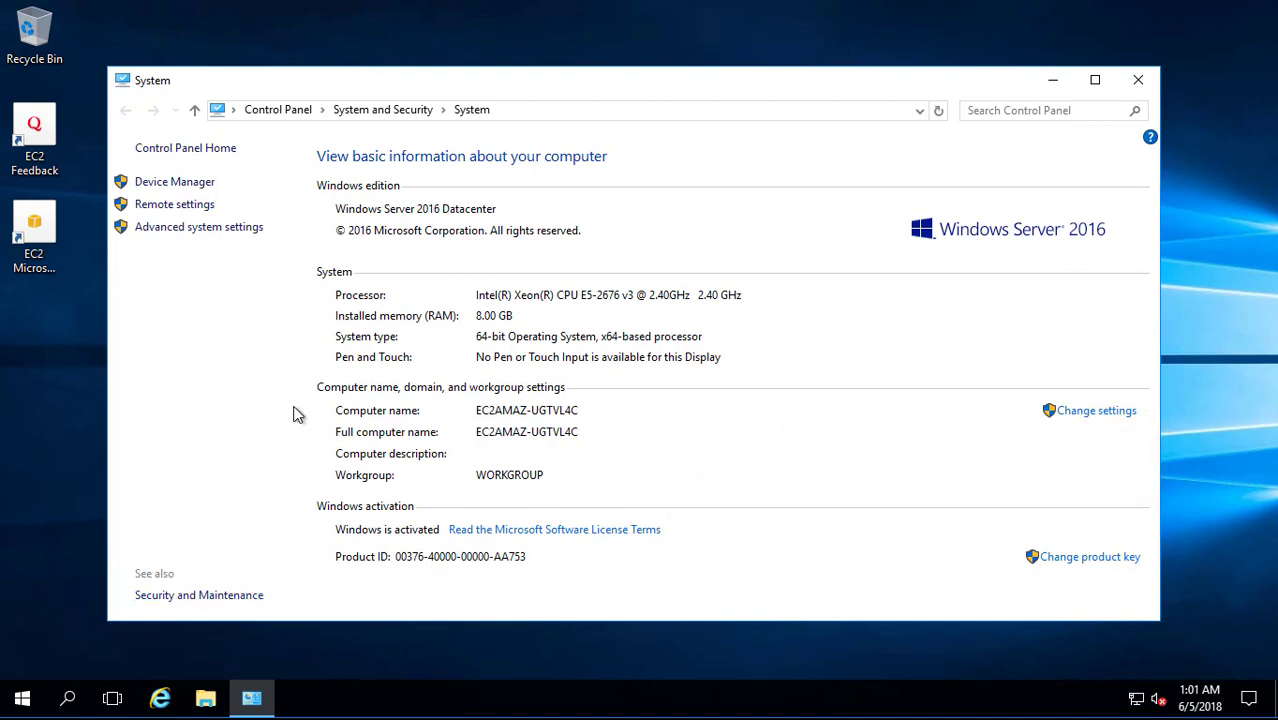
Search 'cmd' from Start and launch Command Prompt.
left_click(68, 698)
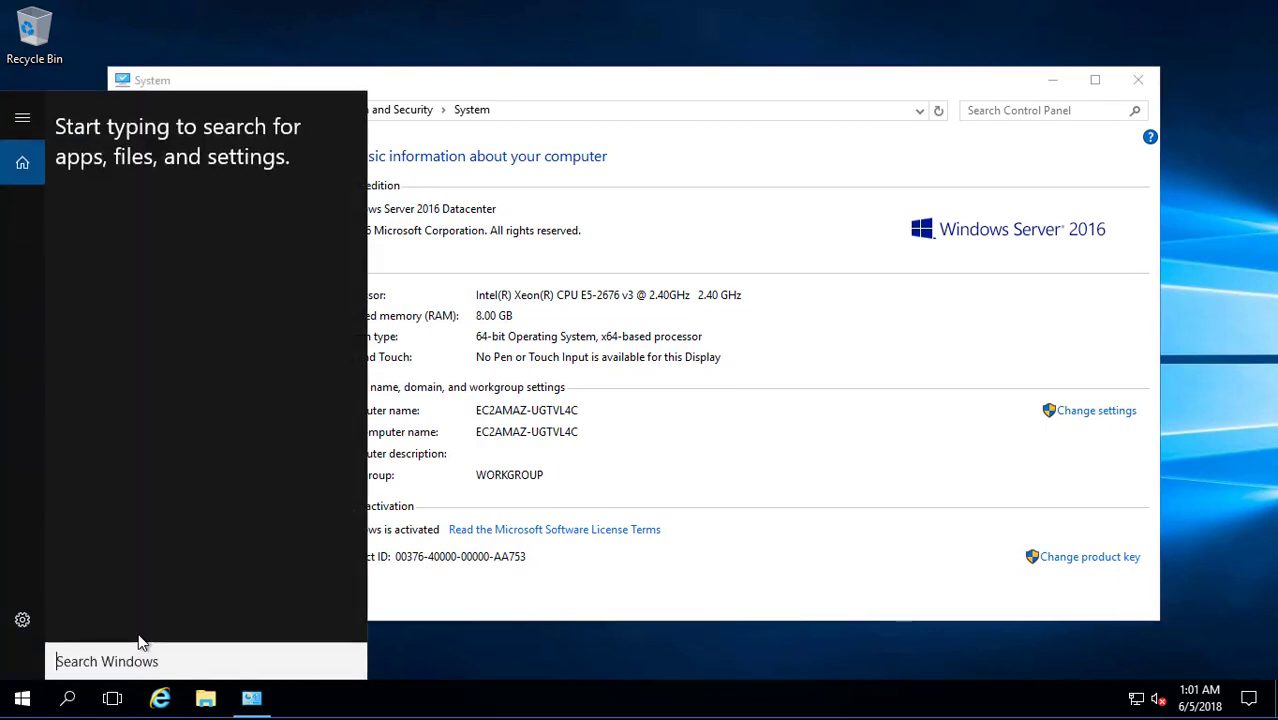
type("cmd")
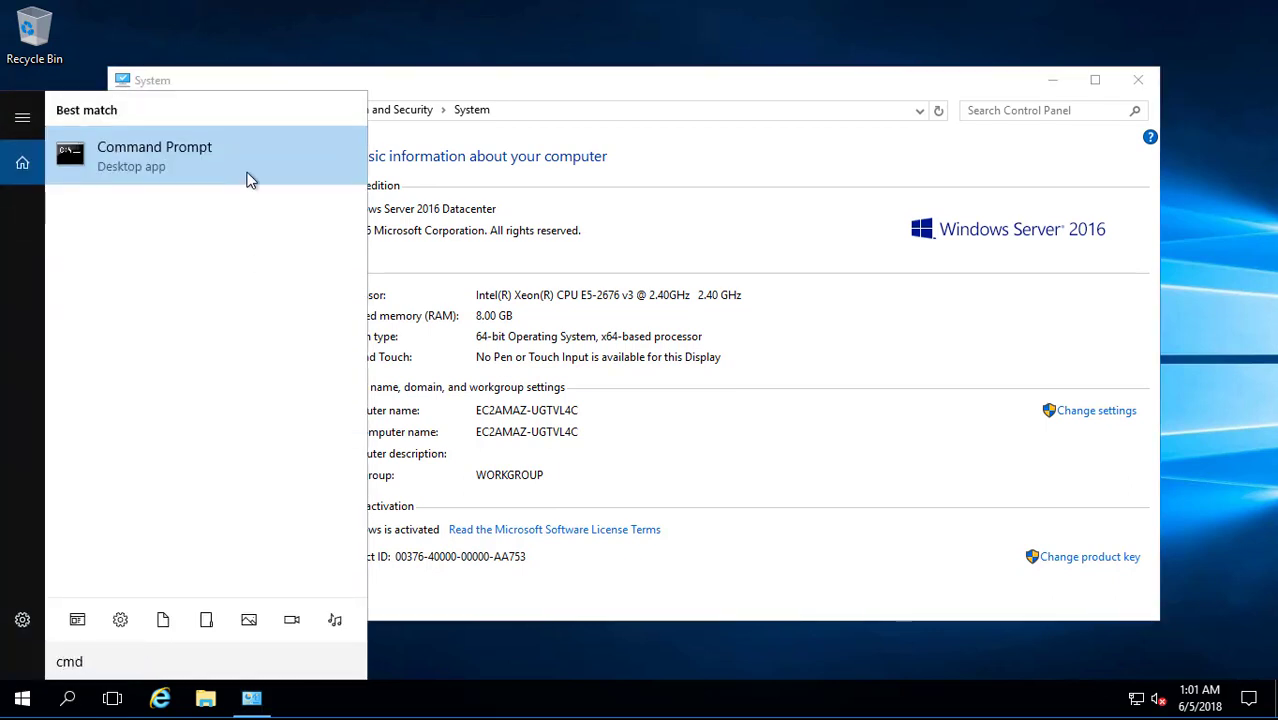
left_click(250, 180)
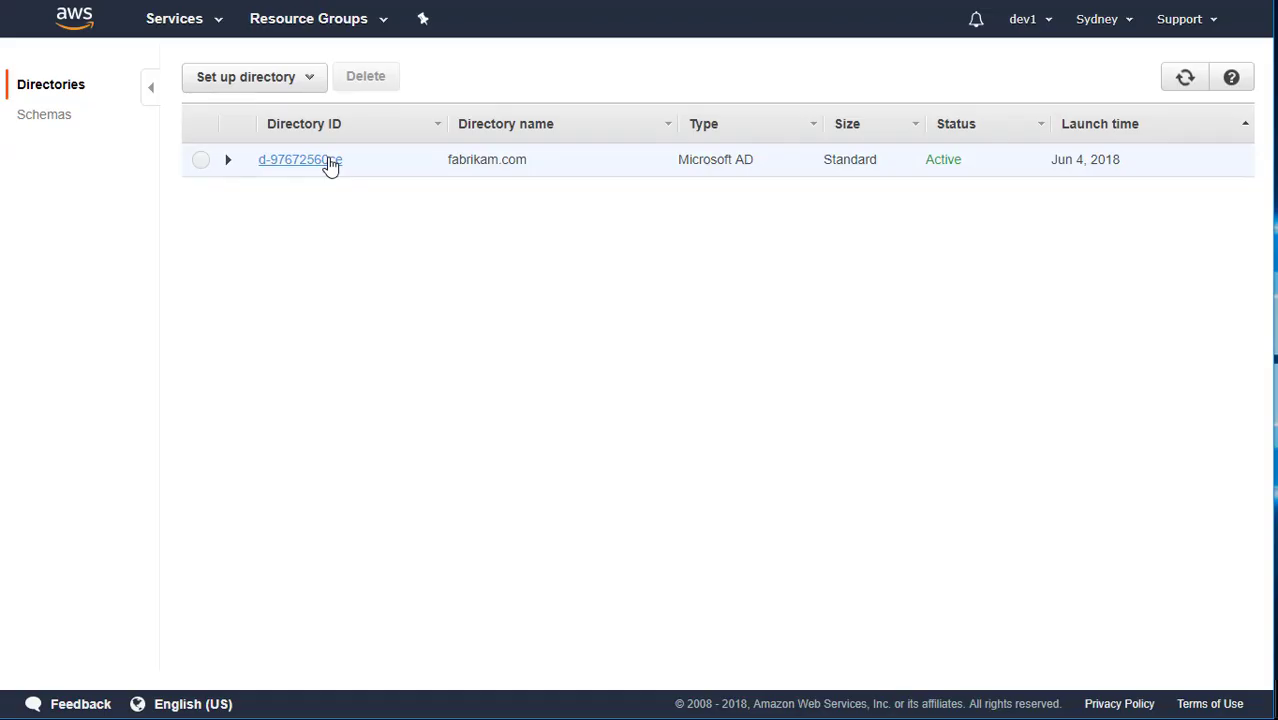
Copy the first fabrikam.com DNS address and ping 10.0.2.59 from Command Prompt.
left_click(330, 162)
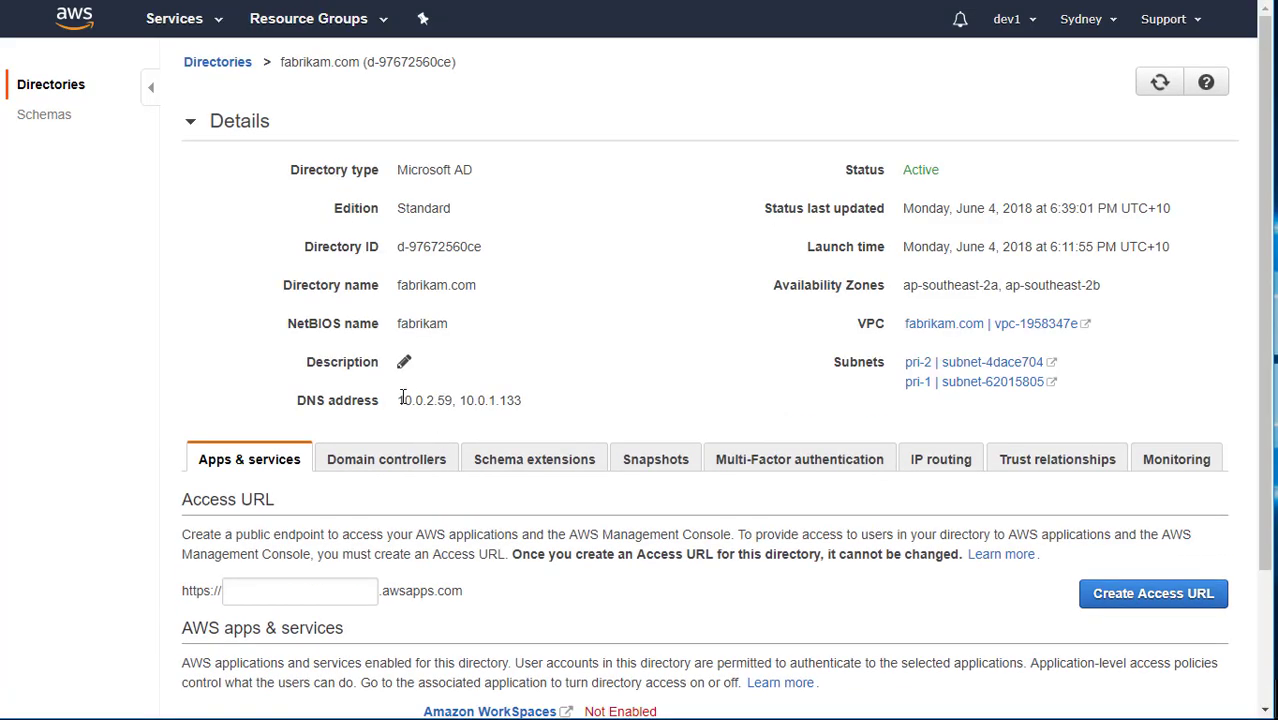
left_click_drag(400, 397, 455, 402)
right_click(455, 402)
left_click(472, 416)
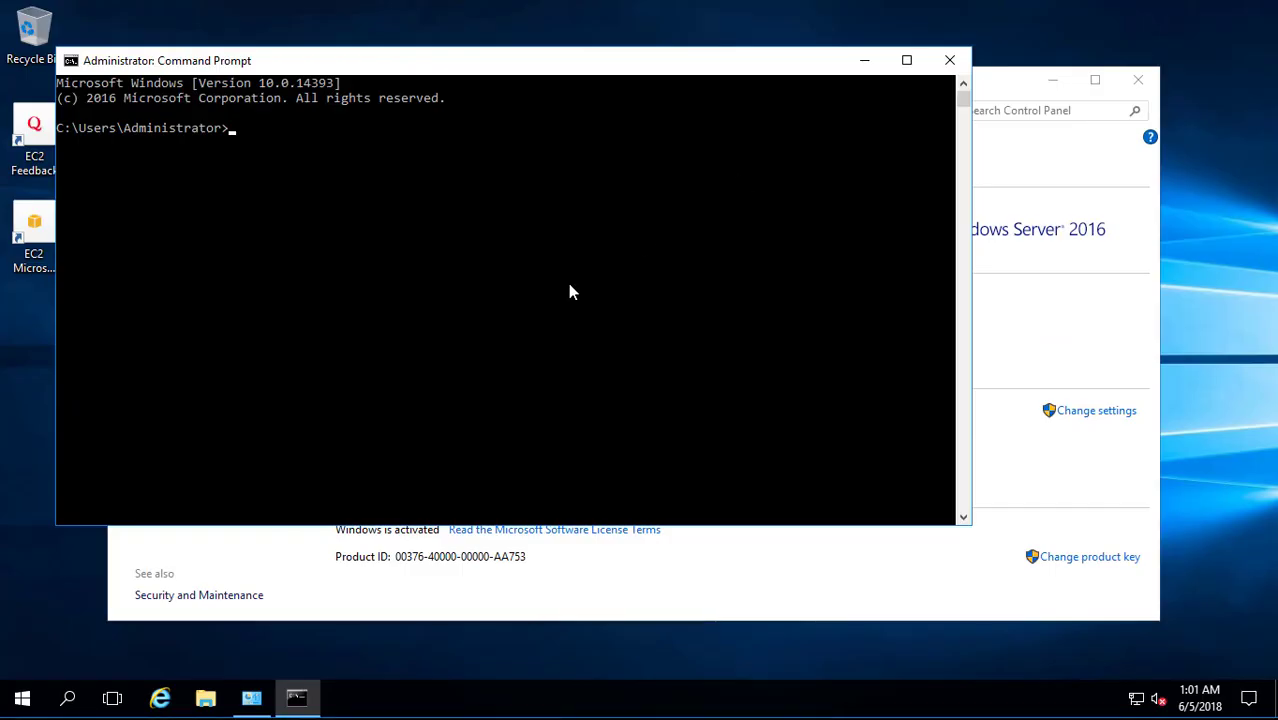
key("ctrl+v")
key("Return")
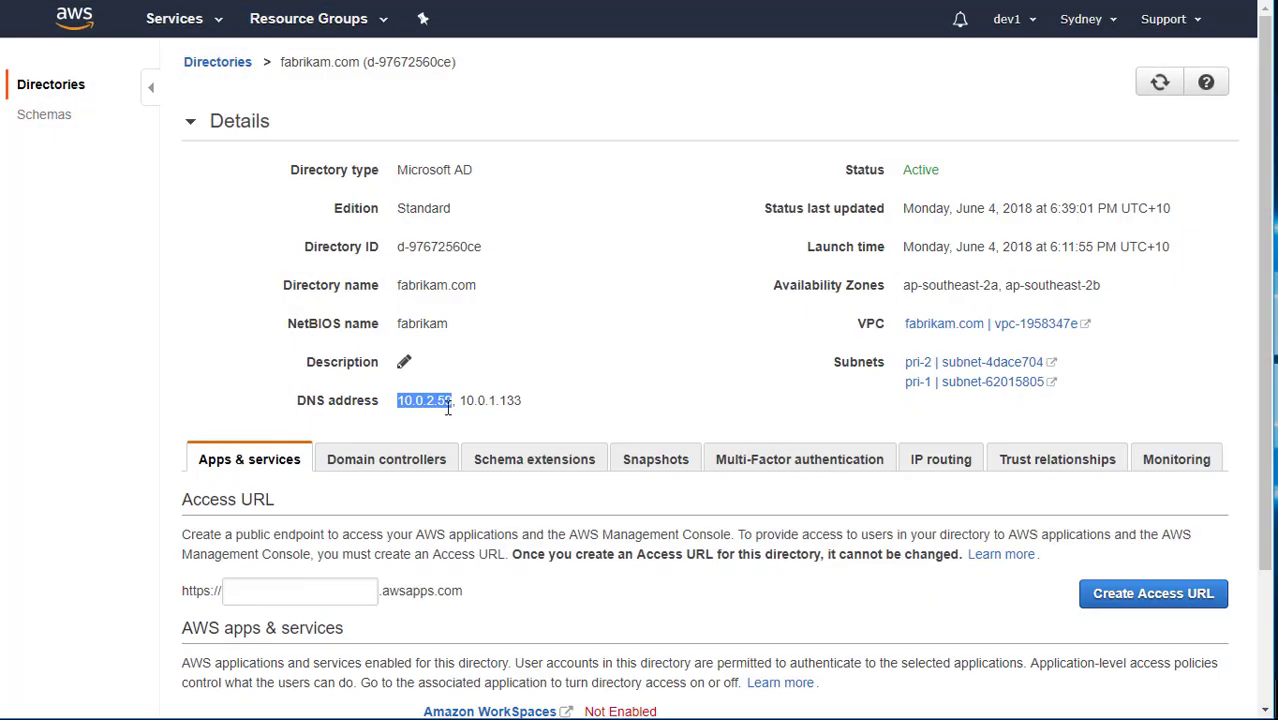
Copy the second DNS address and ping 10.0.1.133 from Command Prompt.
left_click_drag(460, 401, 533, 401)
right_click(515, 402)
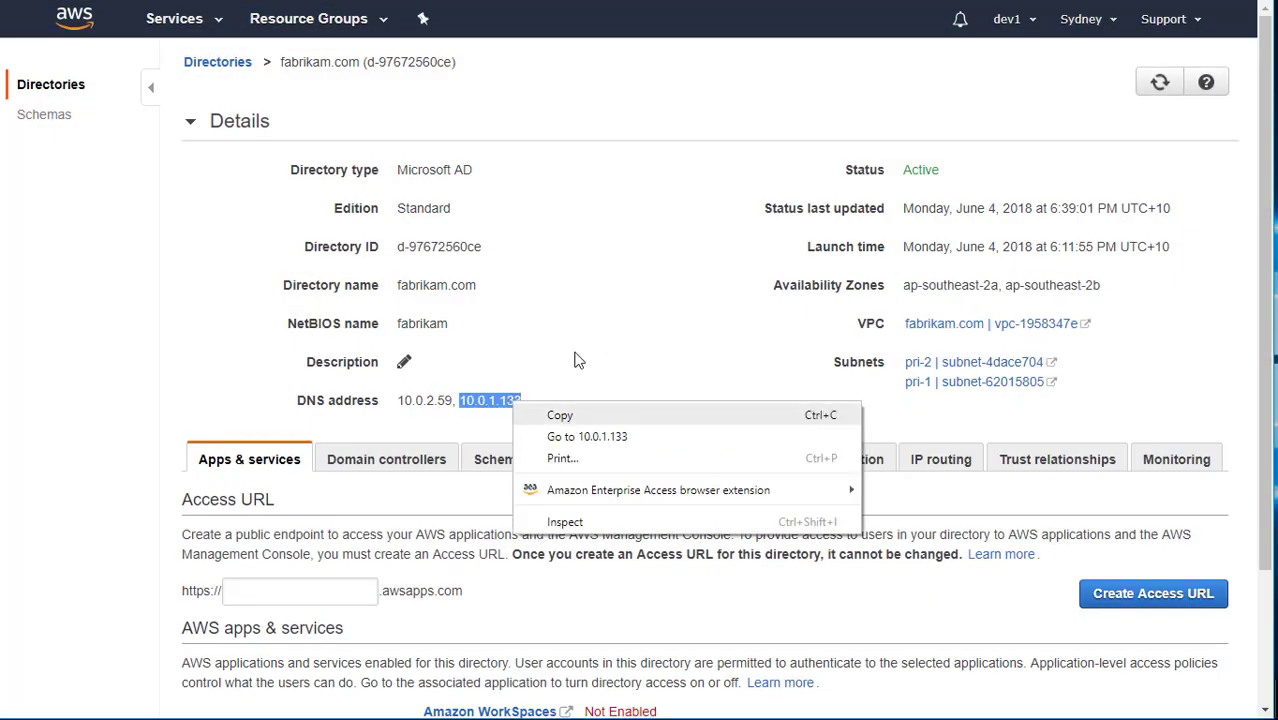
left_click(543, 409)
left_click(518, 323)
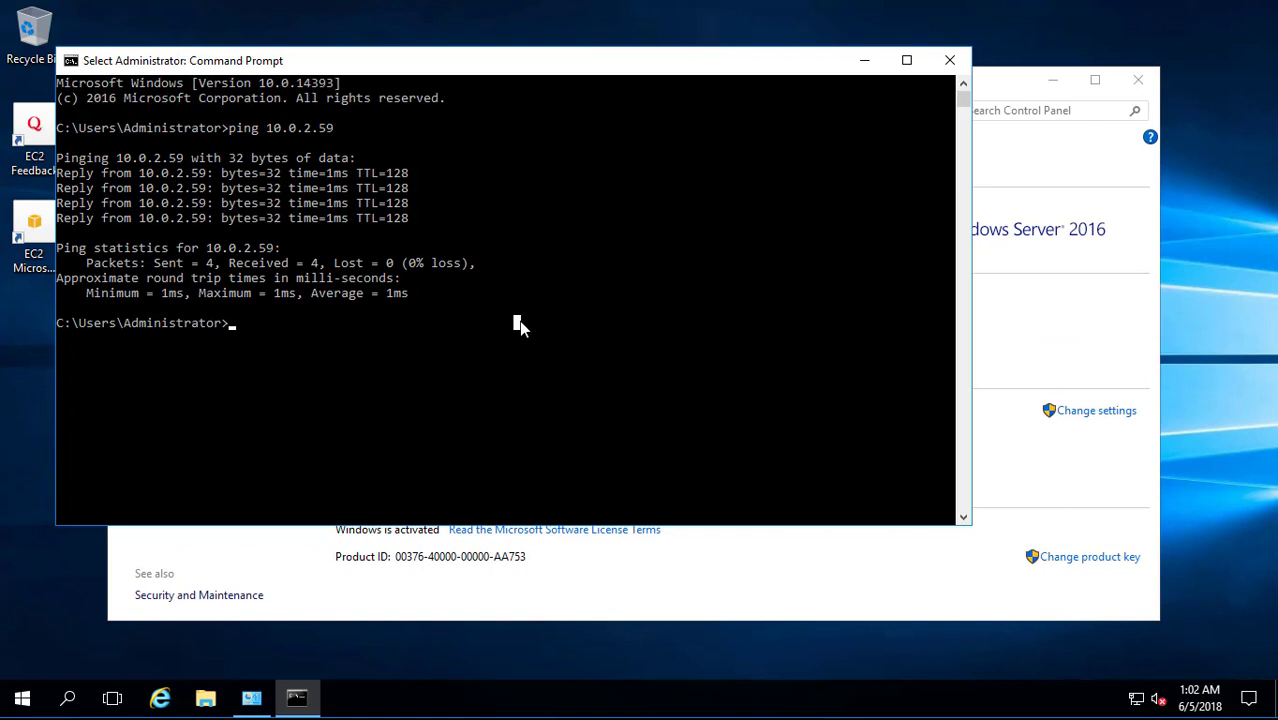
type("ping")
key("ctrl+v")
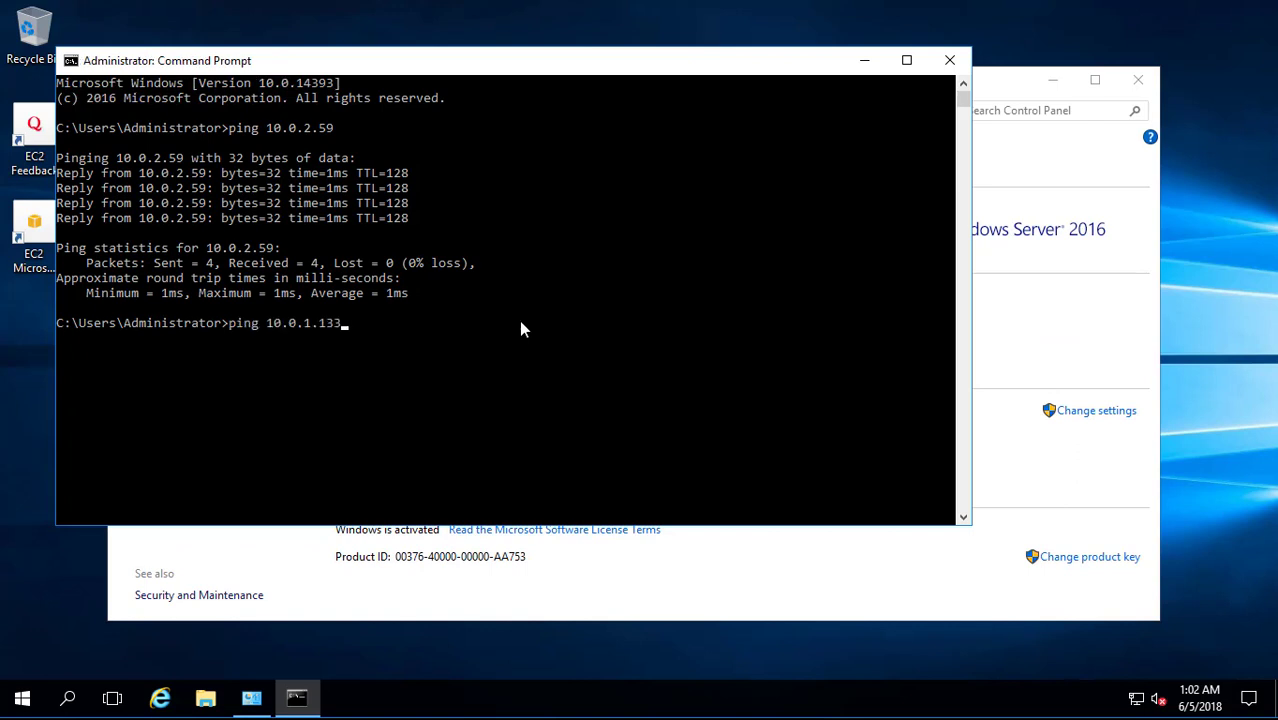
key("Return")
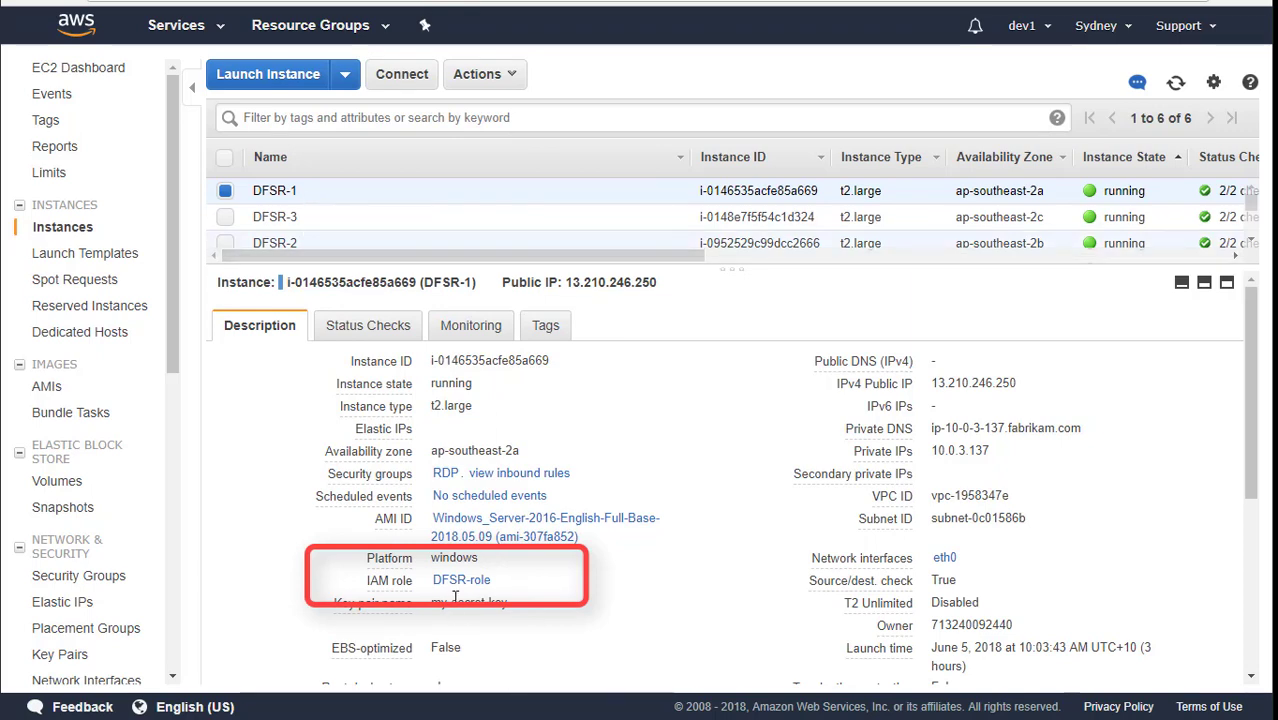
Open DFSR-role in IAM and attach the AWS managed AmazonEC2RoleforSSM policy.
right_click(459, 588)
left_click(500, 594)
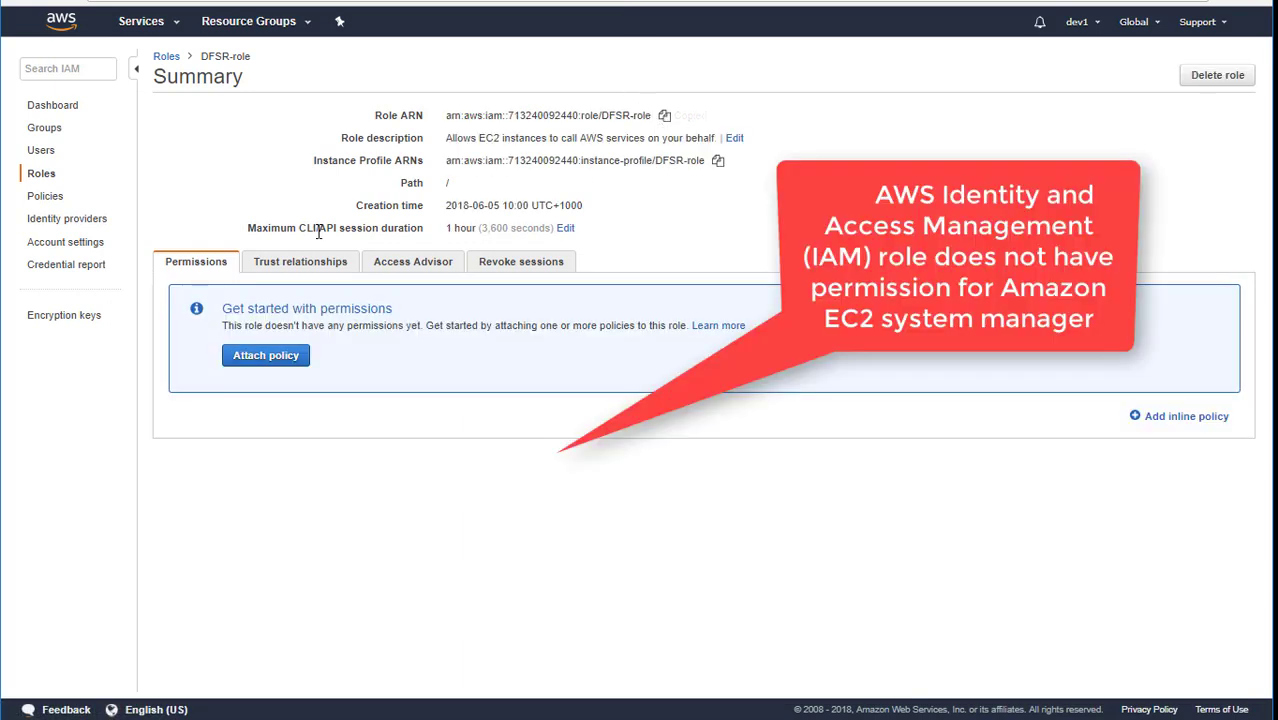
left_click(293, 362)
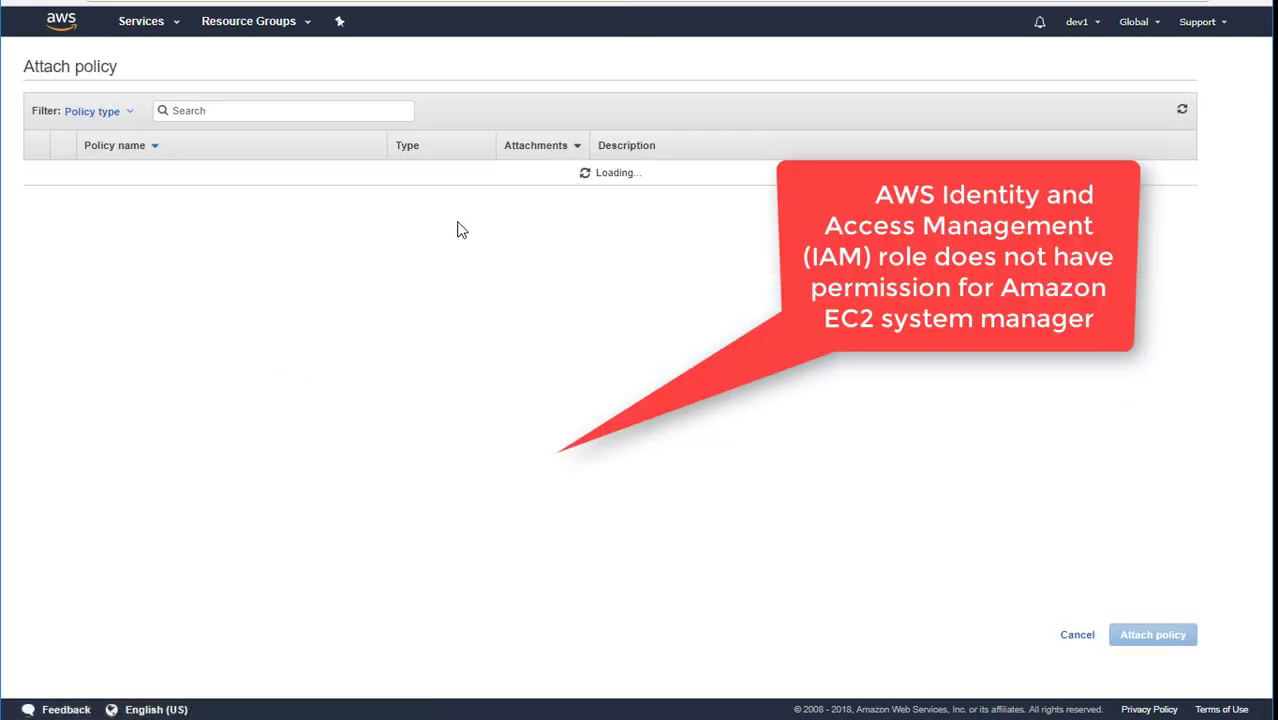
right_click(289, 115)
key("Escape")
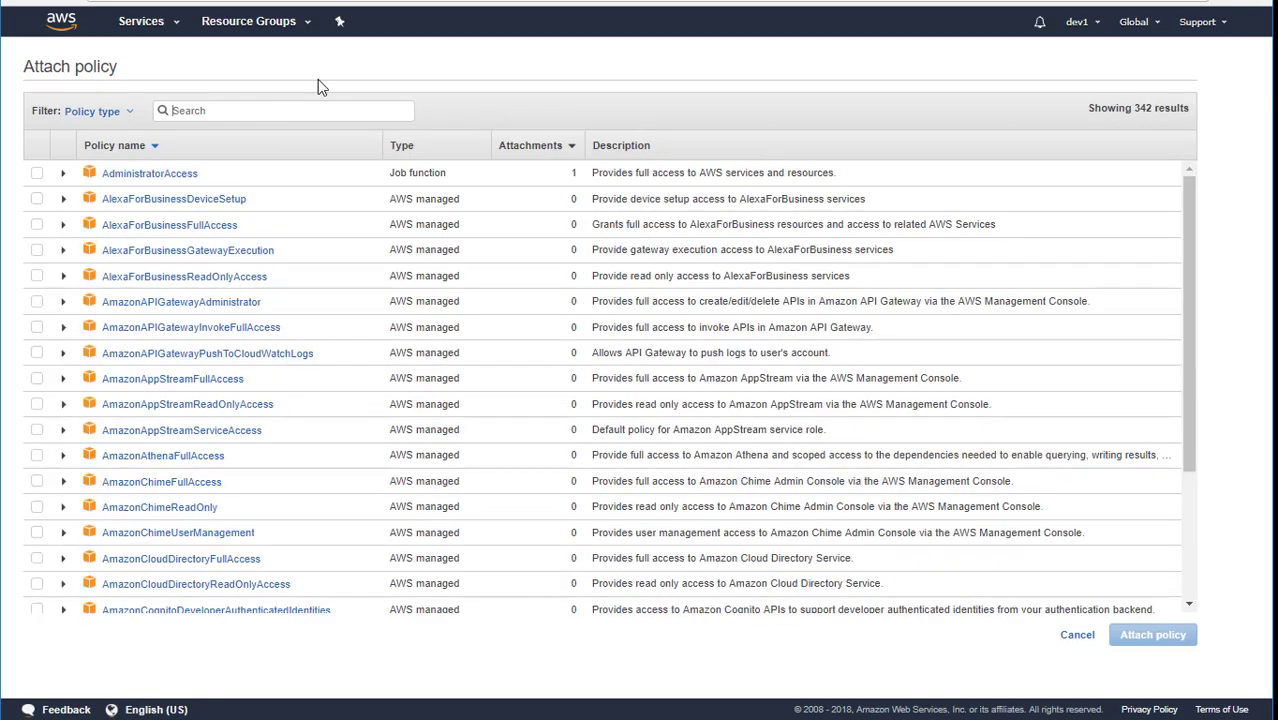
type("AmazonEC2RoleforSSM")
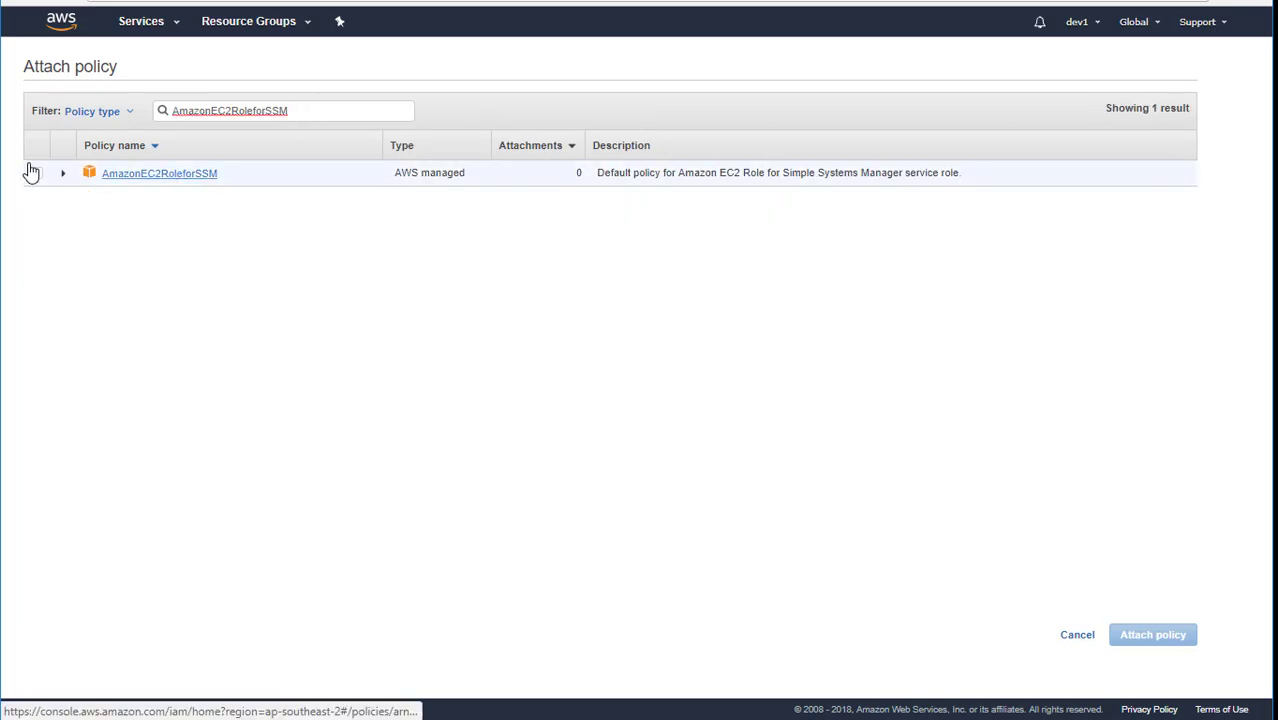
left_click(35, 175)
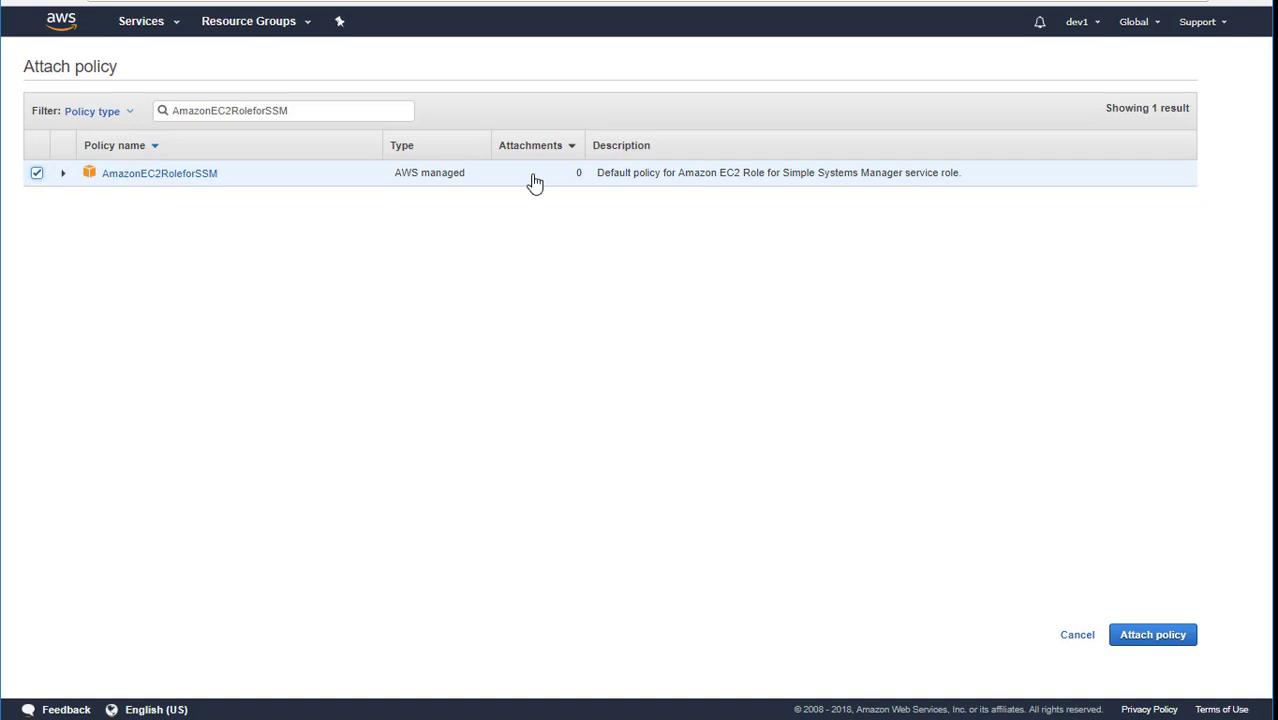
left_click(1146, 641)
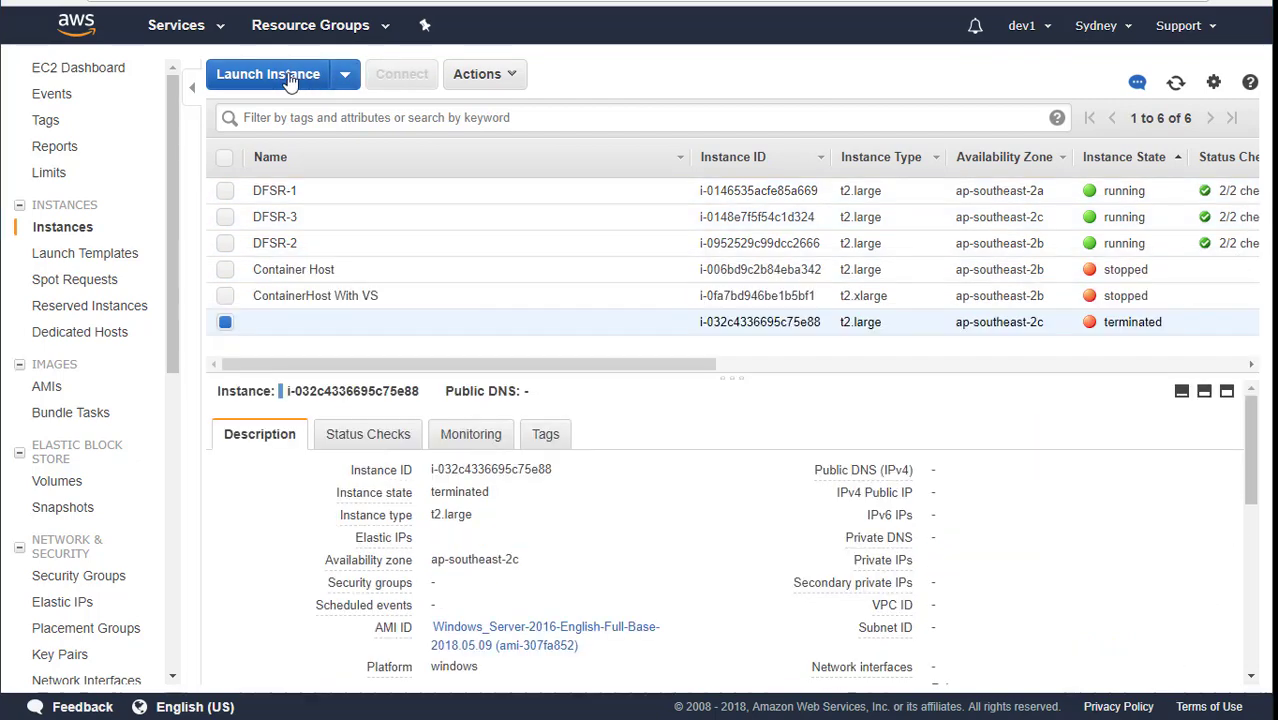
Start a new instance from the Microsoft Windows Server 2016 Base image with type t2.large.
left_click(268, 74)
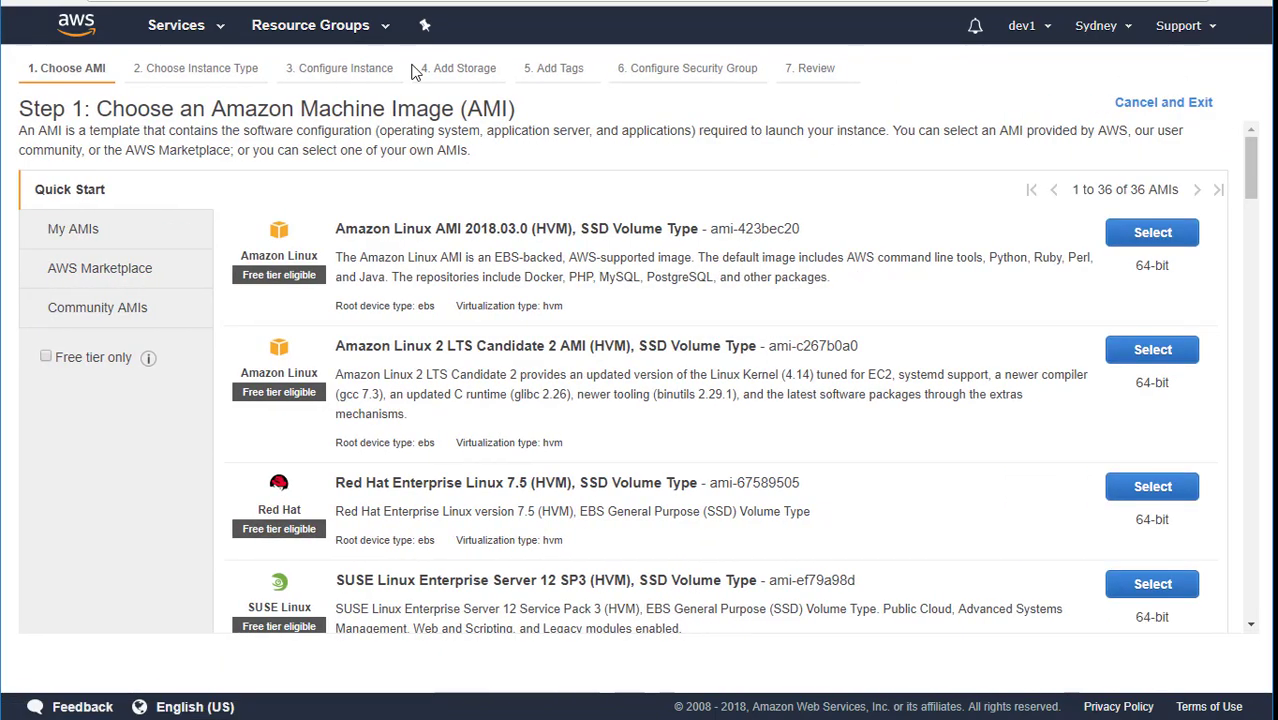
scroll(676, 338, "down", 5)
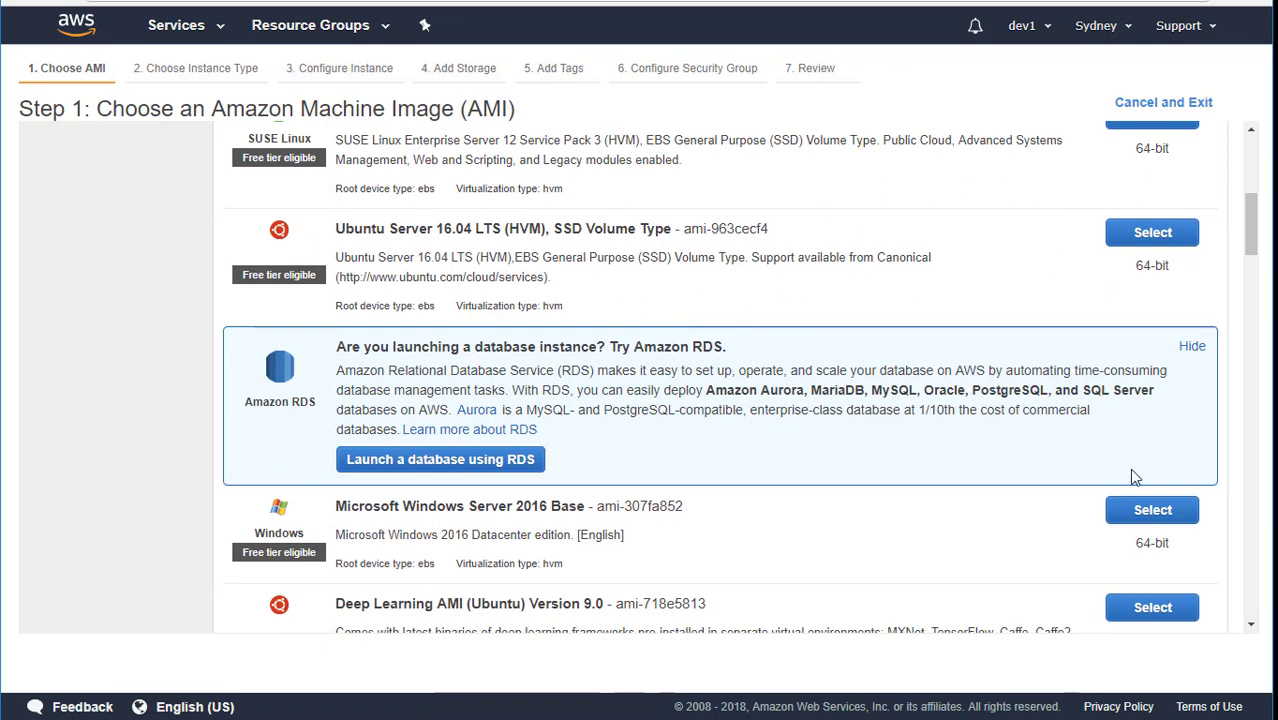
left_click(1150, 510)
scroll(699, 460, "down", 2)
mouse_move(300, 330)
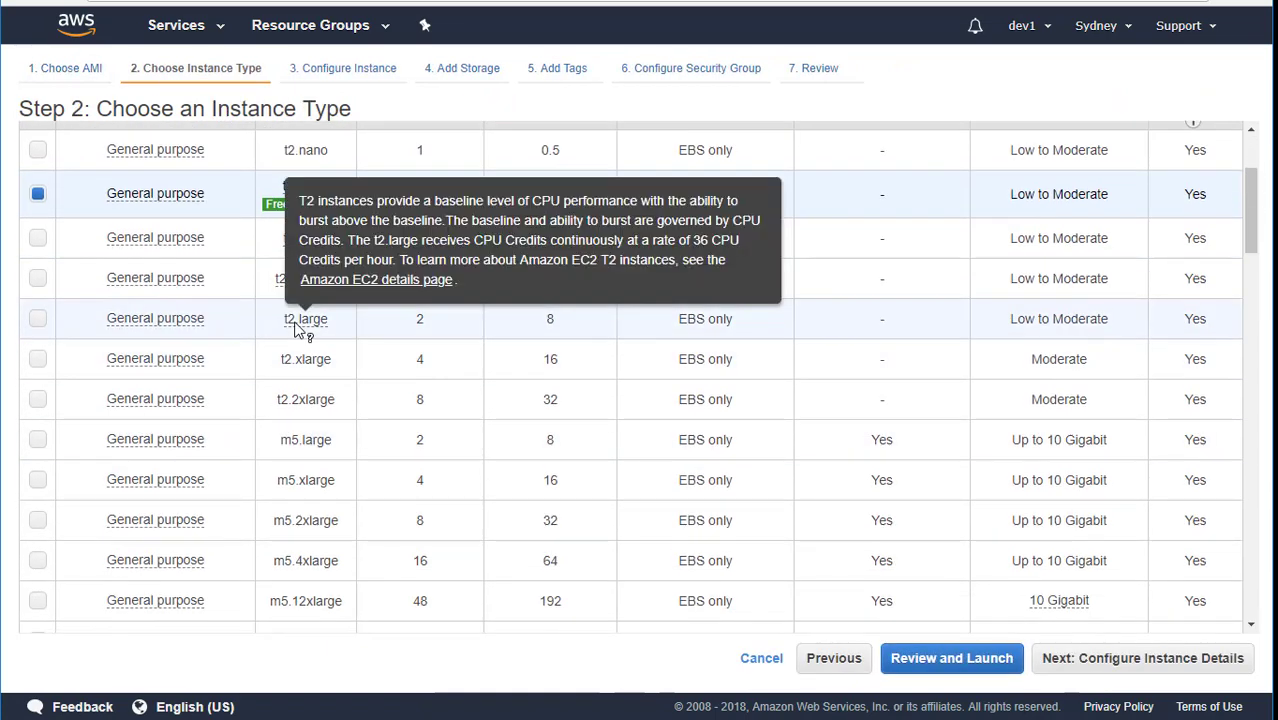
left_click(38, 318)
left_click(1113, 665)
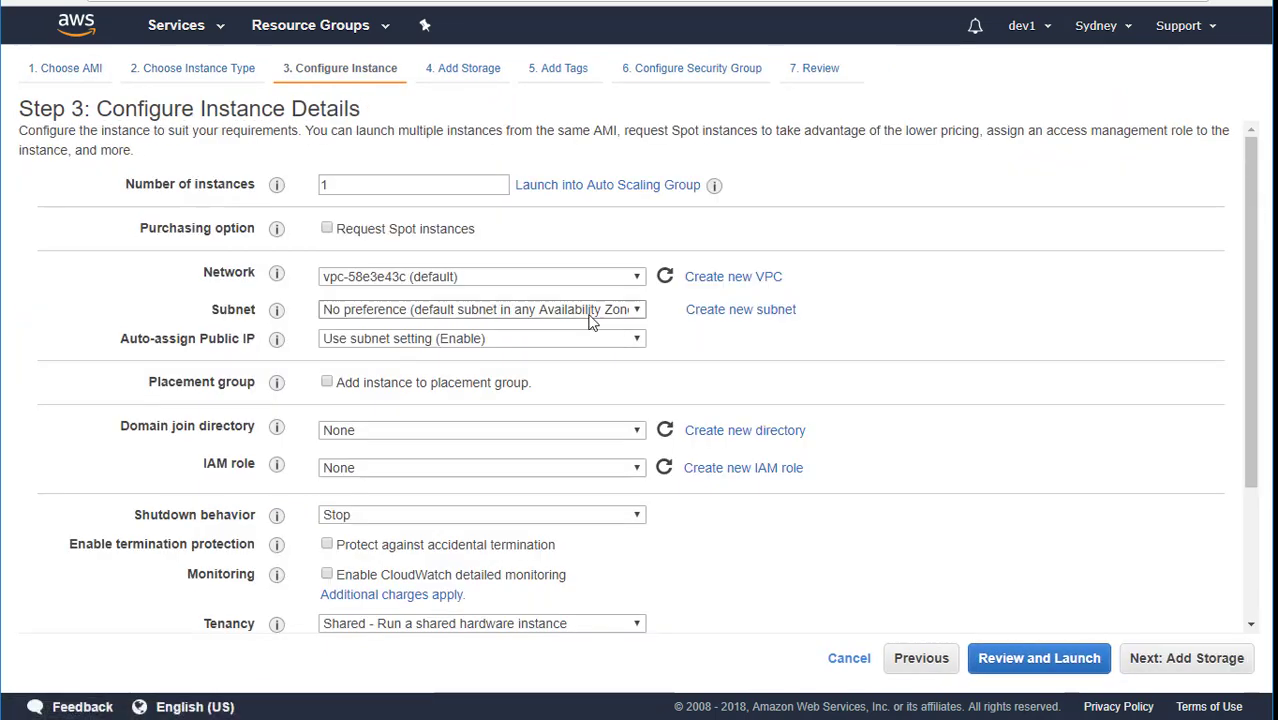
Use the fabrikam.com VPC, pub-3 subnet, auto public IP, fabrikam.com domain join and DFSR-role, then launch.
left_click(580, 277)
left_click(571, 329)
left_click(585, 310)
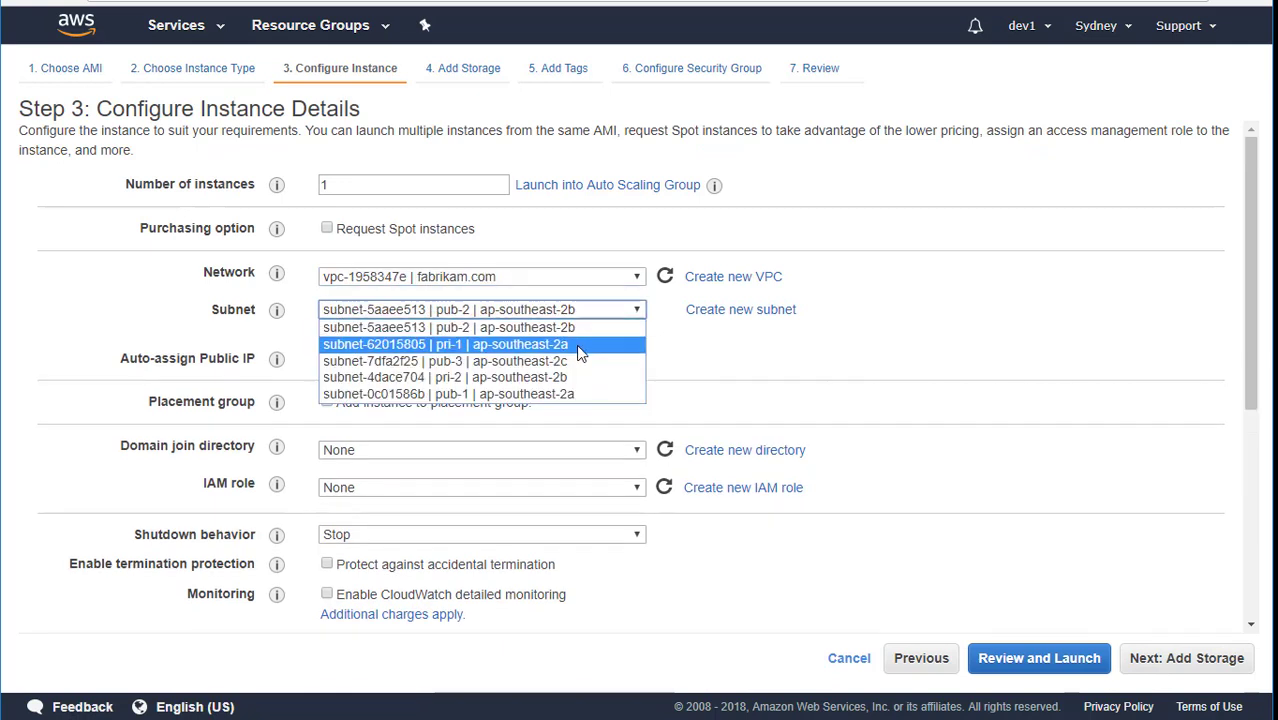
left_click(568, 362)
left_click(562, 360)
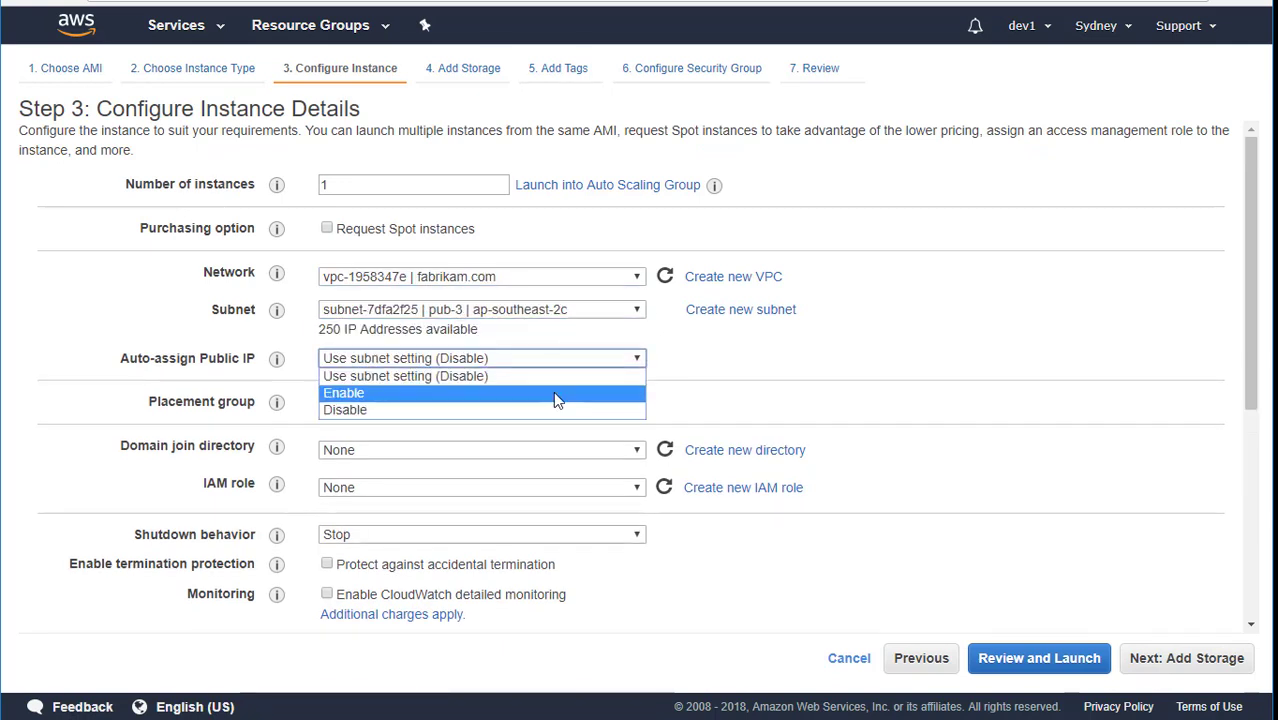
left_click(556, 394)
left_click(487, 450)
left_click(487, 478)
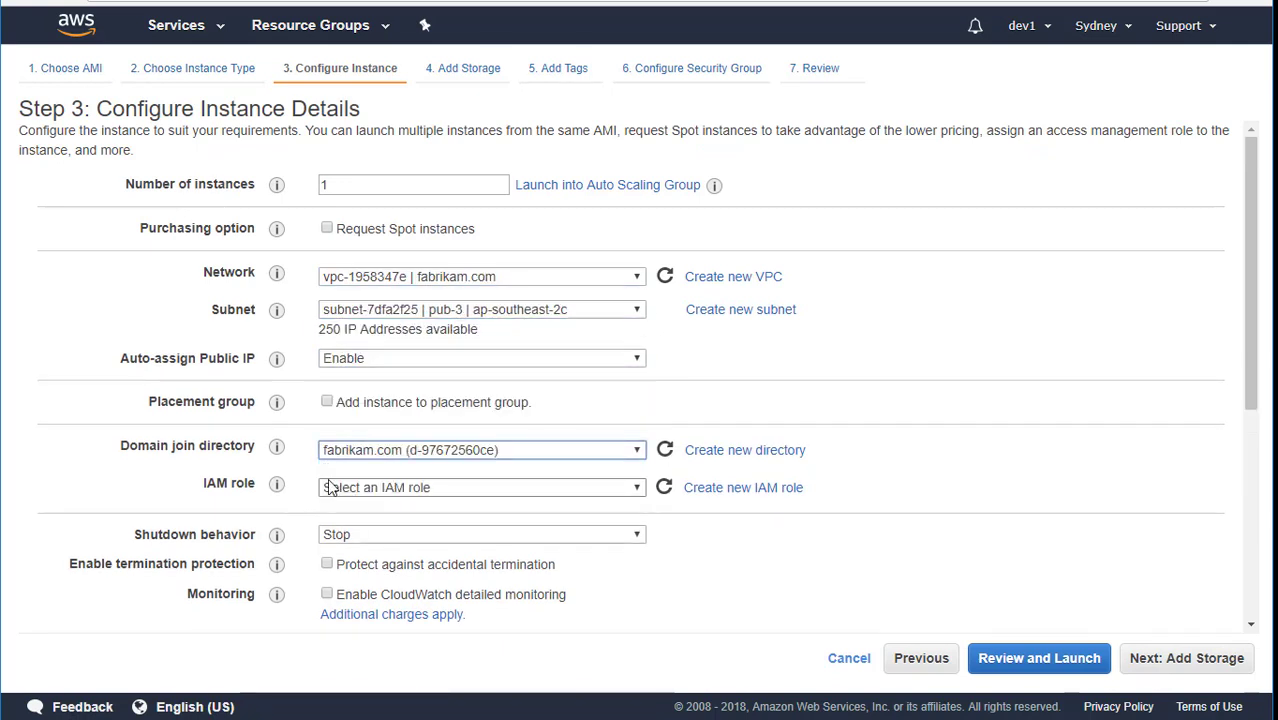
left_click(458, 487)
left_click(427, 534)
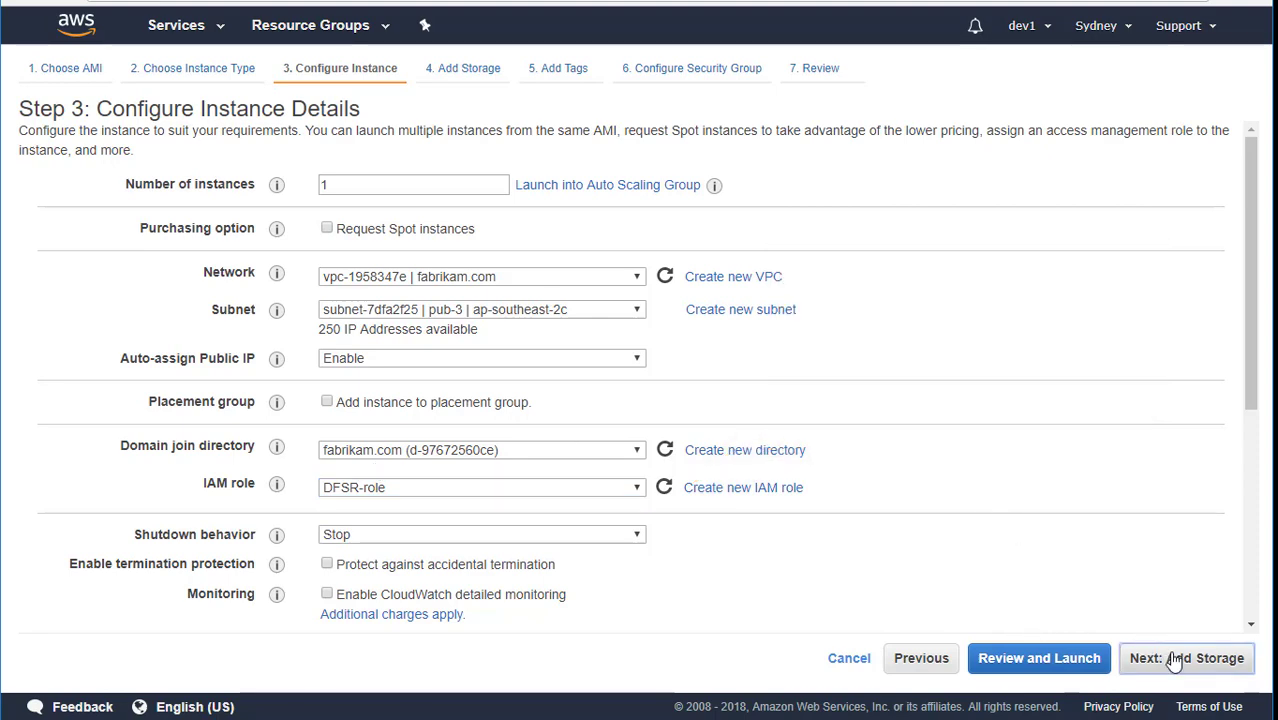
left_click(1186, 658)
left_click(1186, 658)
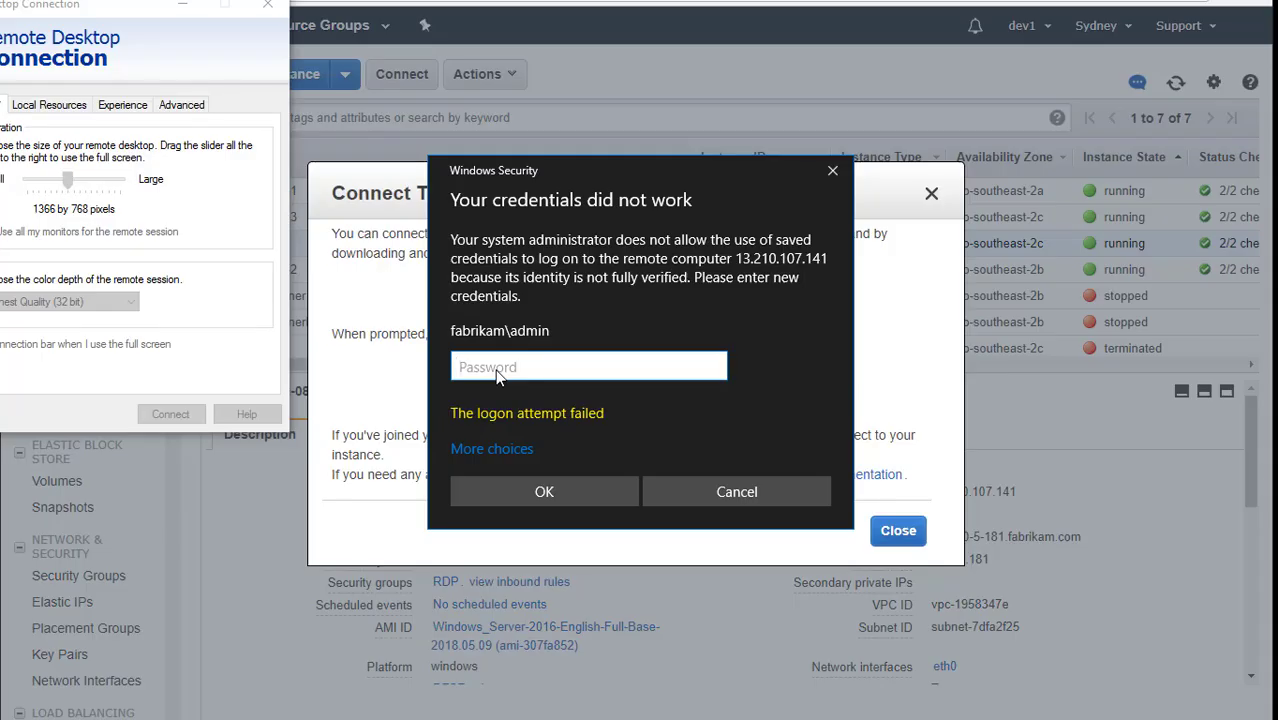
Sign in to the new instance's remote desktop with the domain admin password.
type("•••••••••")
left_click(596, 496)
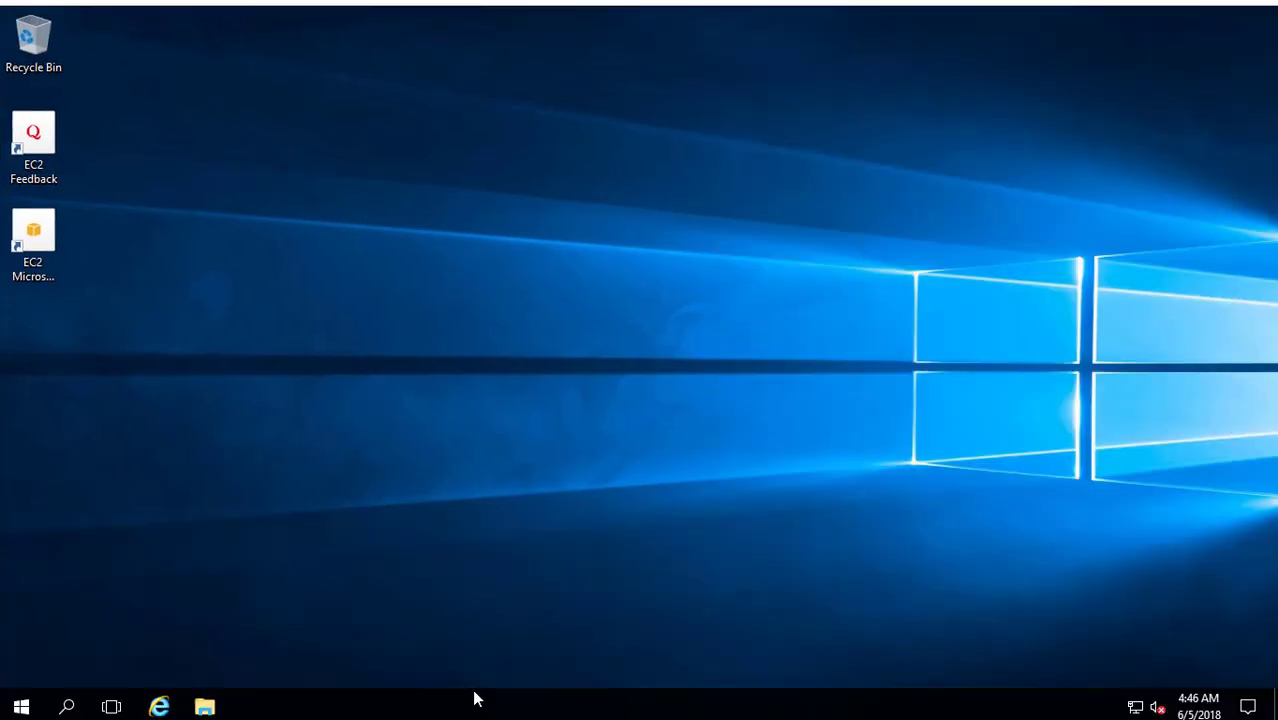
Open This PC's Properties from File Explorer to show the System page, and clear the console.
left_click(205, 706)
left_click(180, 305)
right_click(180, 304)
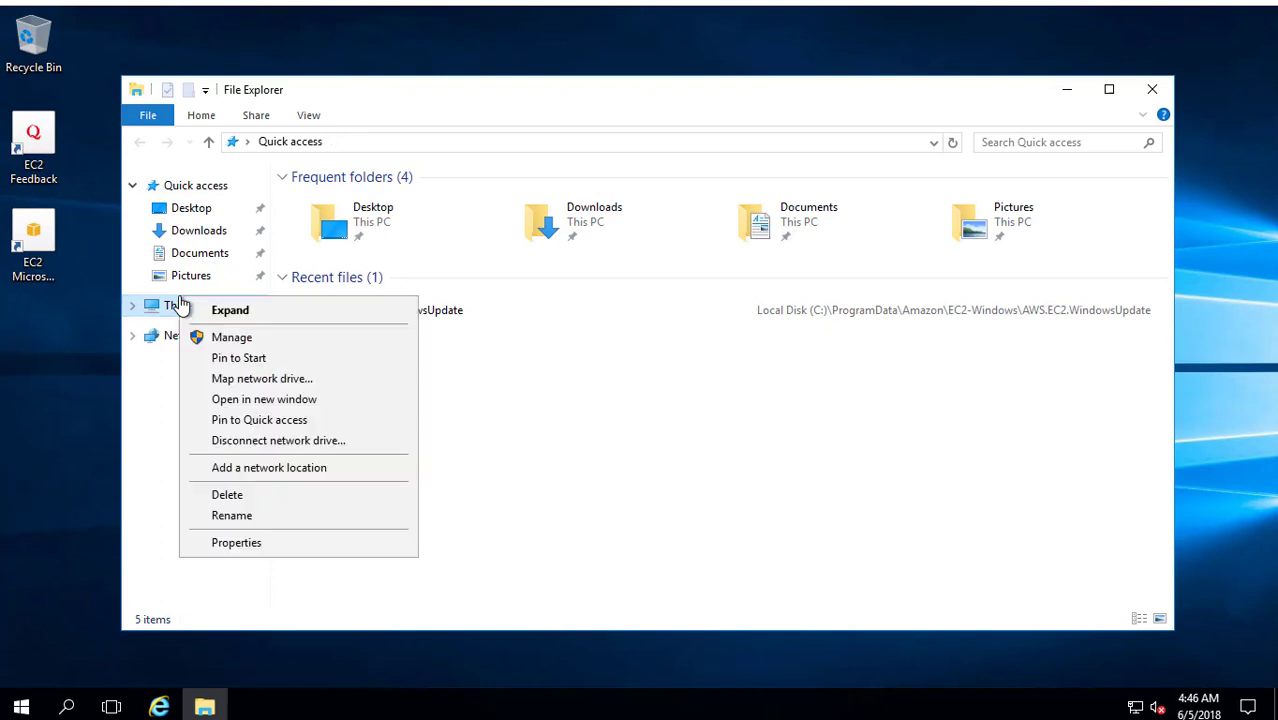
left_click(292, 544)
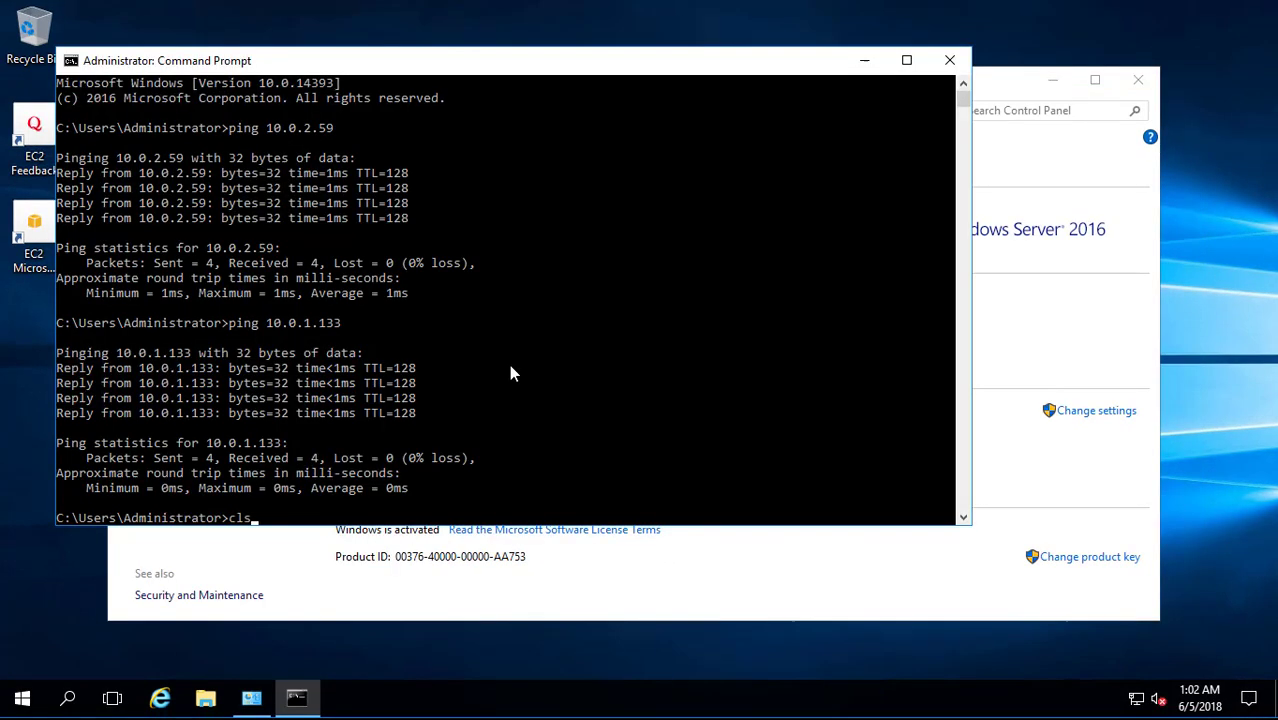
key("Return")
Set the computer description and name to DFSR-1 and make it a member of domain fabrikam.com.
left_click(866, 60)
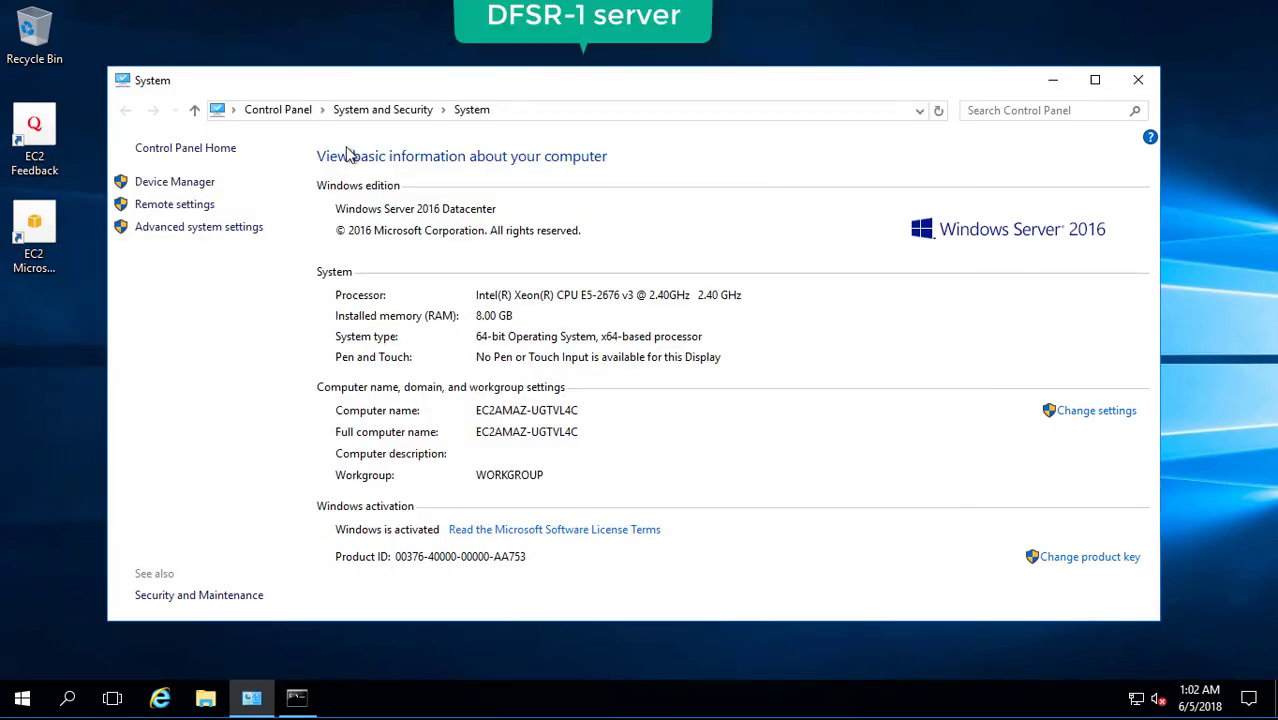
left_click(1105, 418)
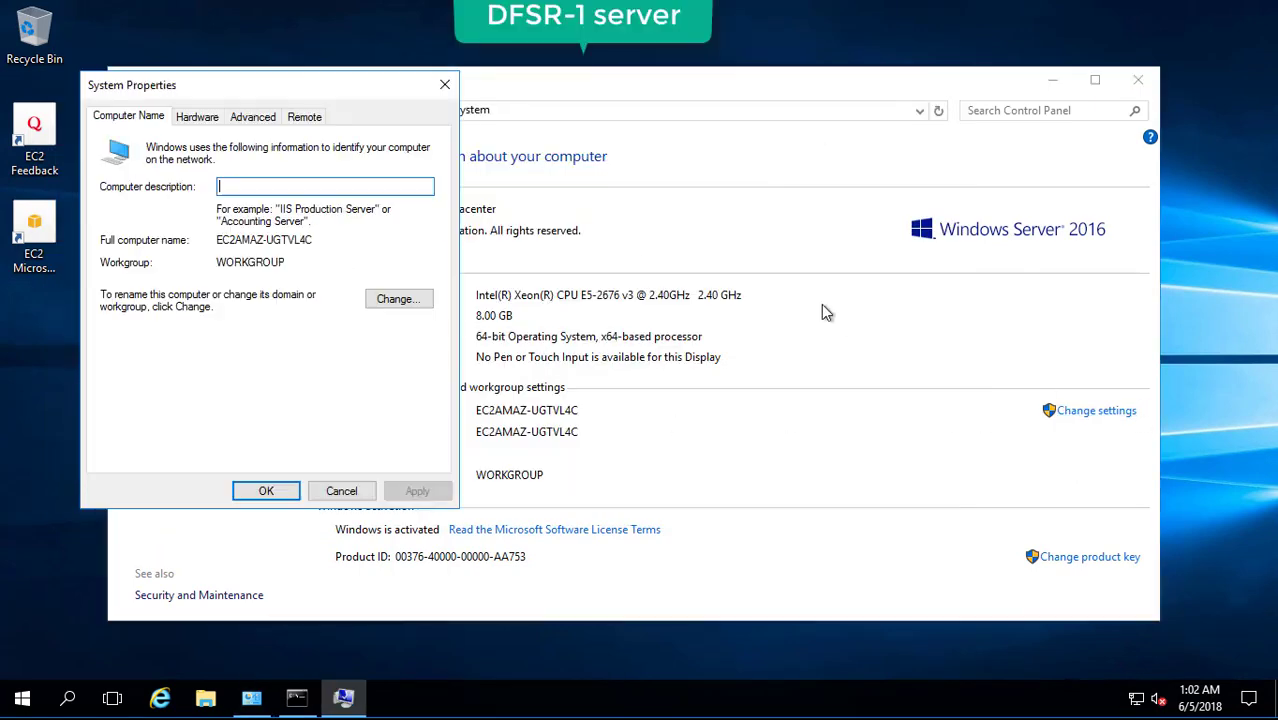
type("DFSR-1")
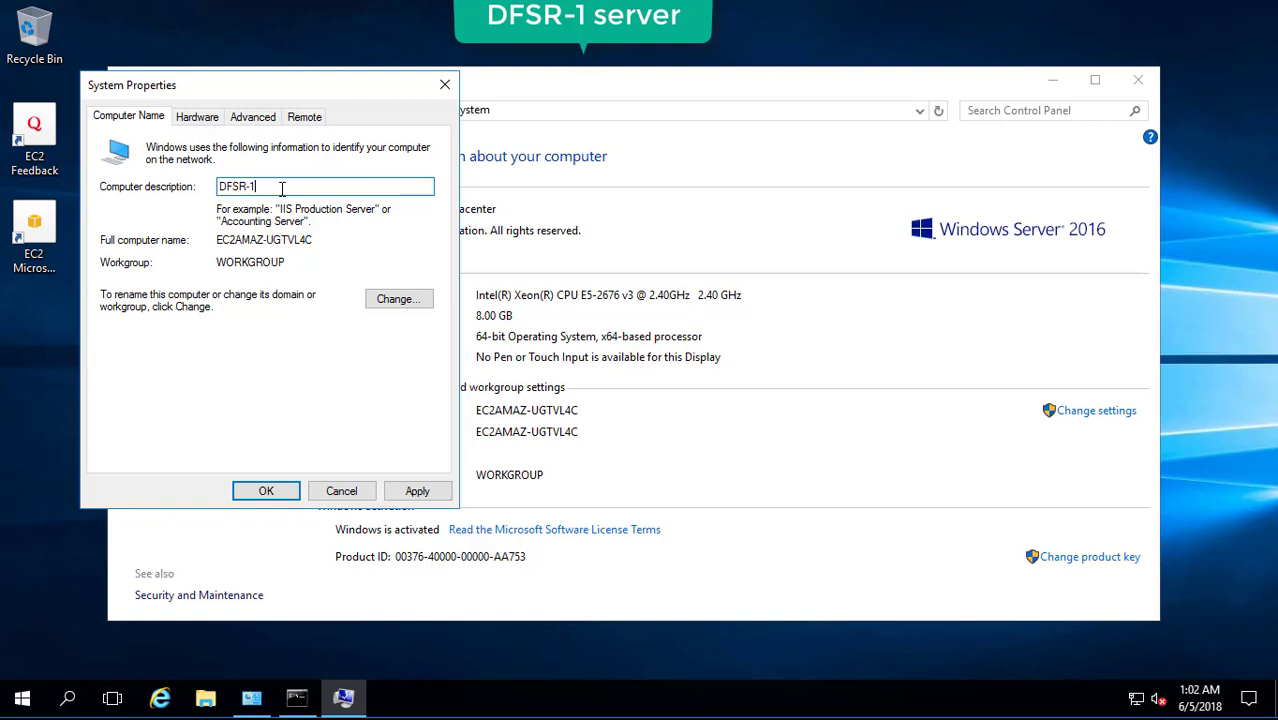
left_click(405, 302)
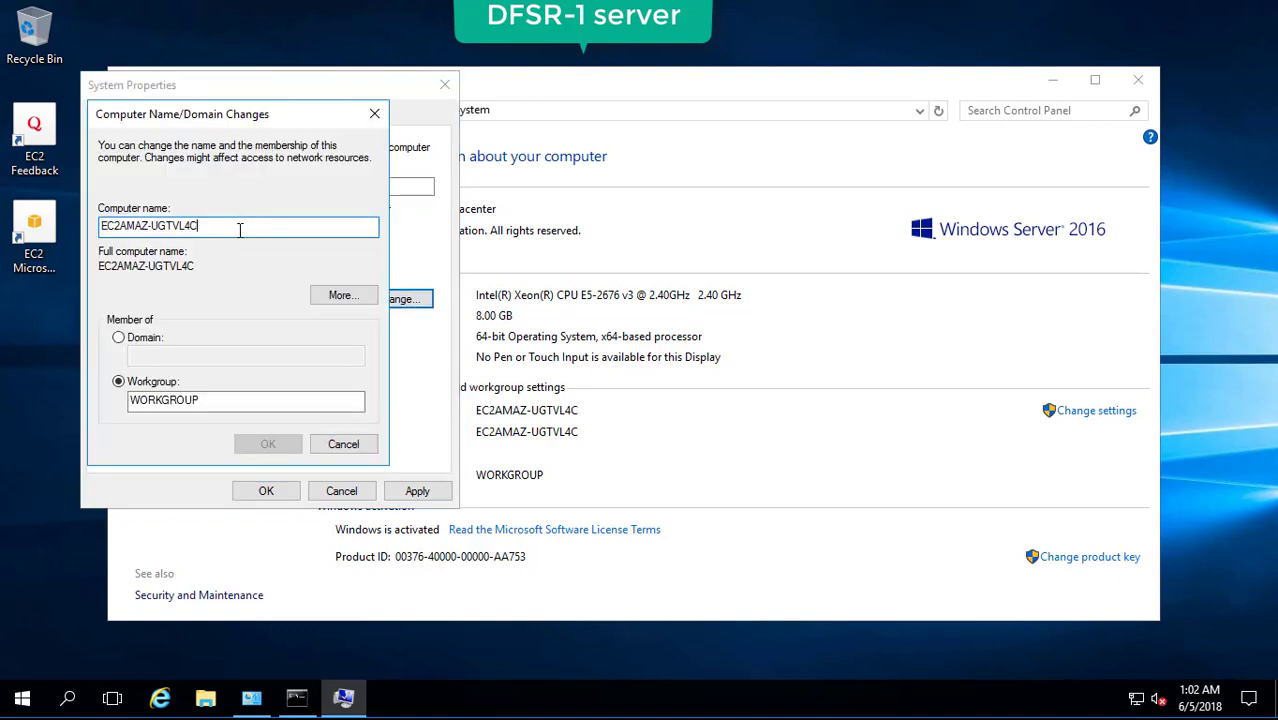
type("DFSR-1")
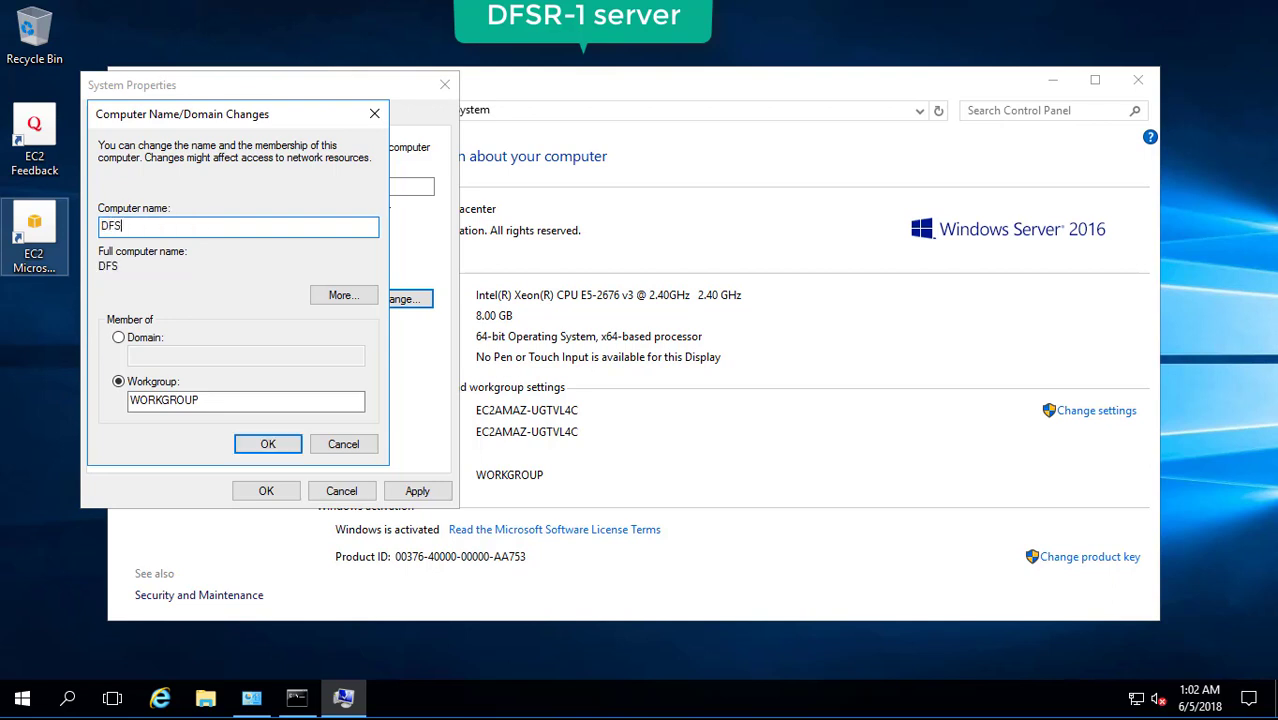
left_click(120, 338)
left_click(162, 357)
type("fabrikam.com")
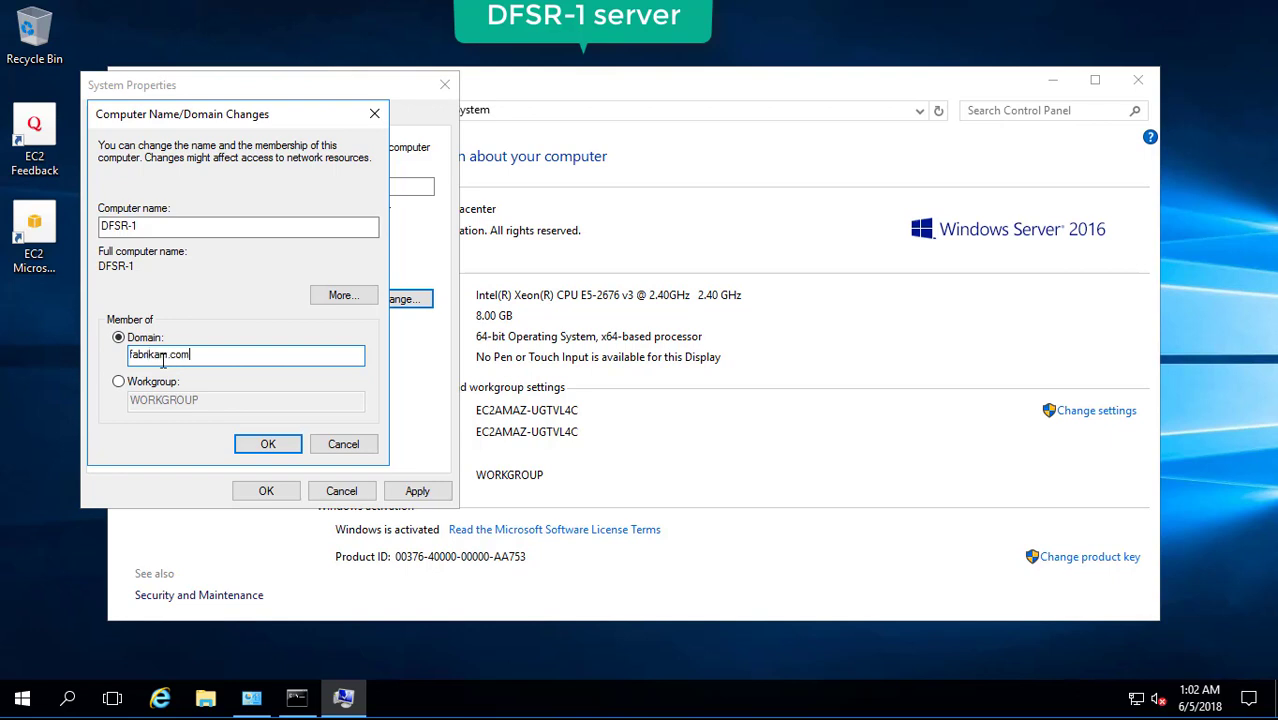
left_click(251, 452)
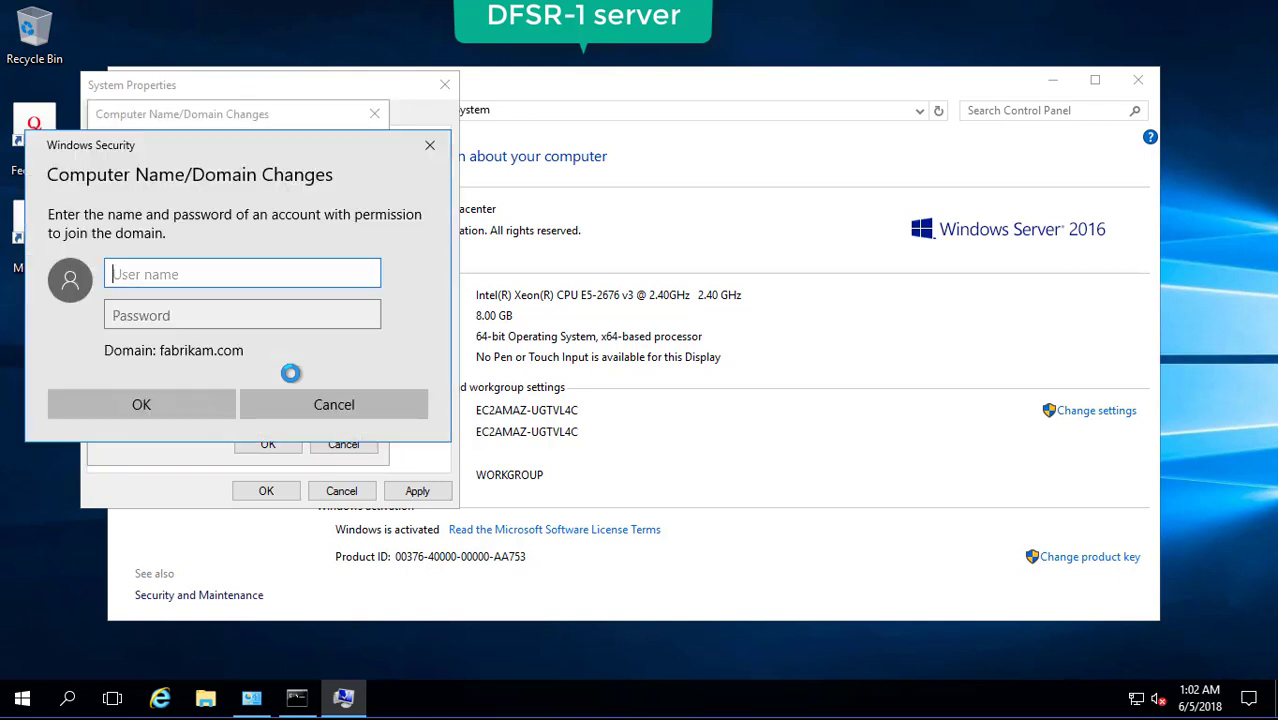
Authenticate with the domain admin credentials, acknowledge the welcome and restart notices, and restart now.
type("admin")
key("Tab")
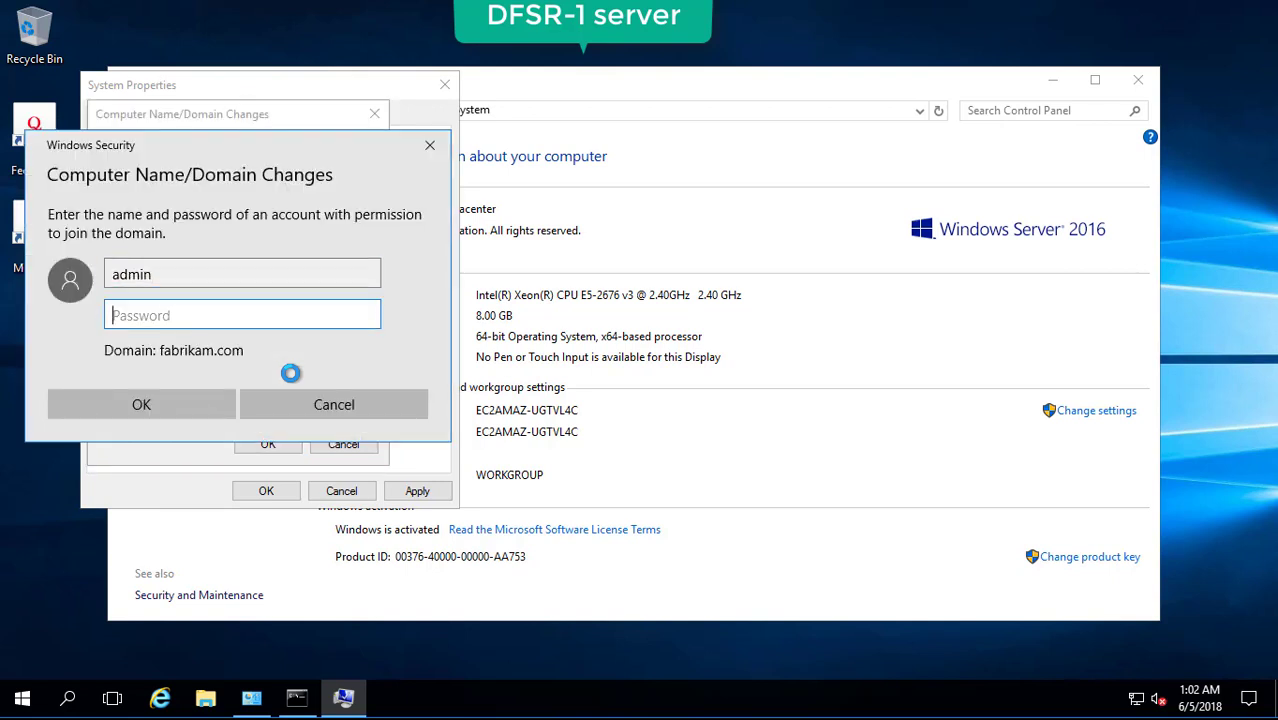
type("•••")
left_click(188, 410)
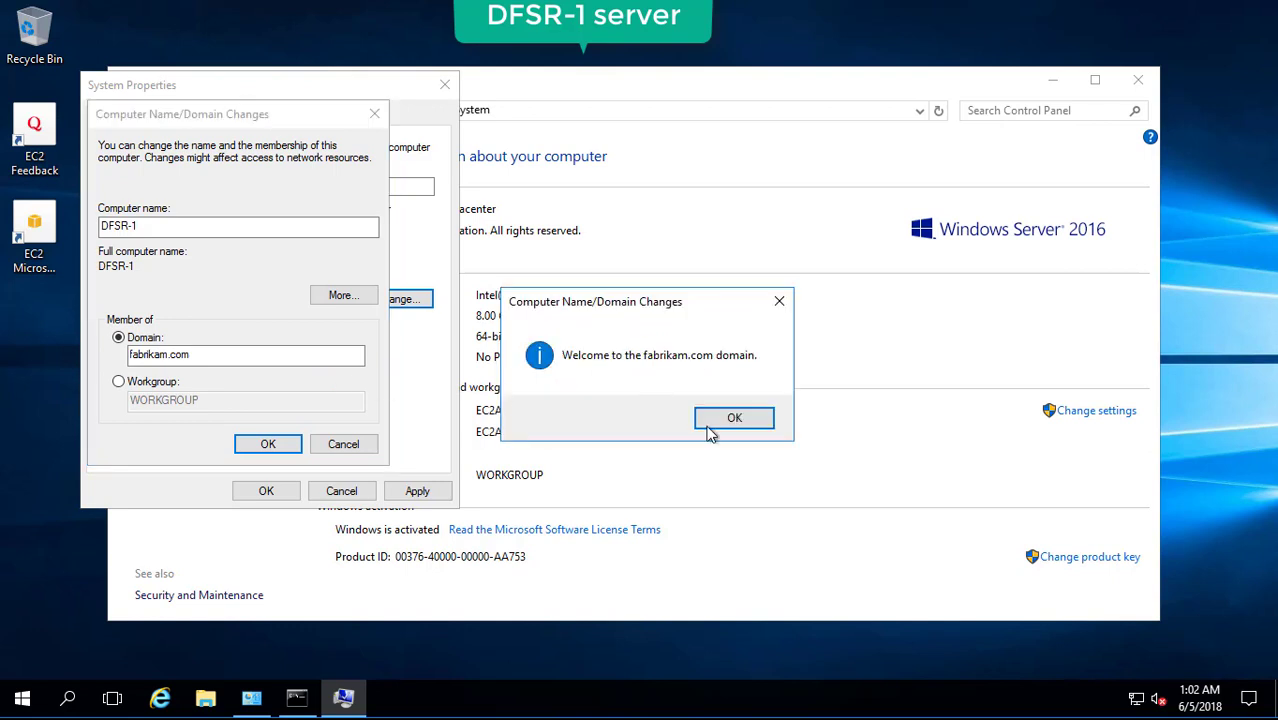
left_click(712, 428)
left_click(268, 444)
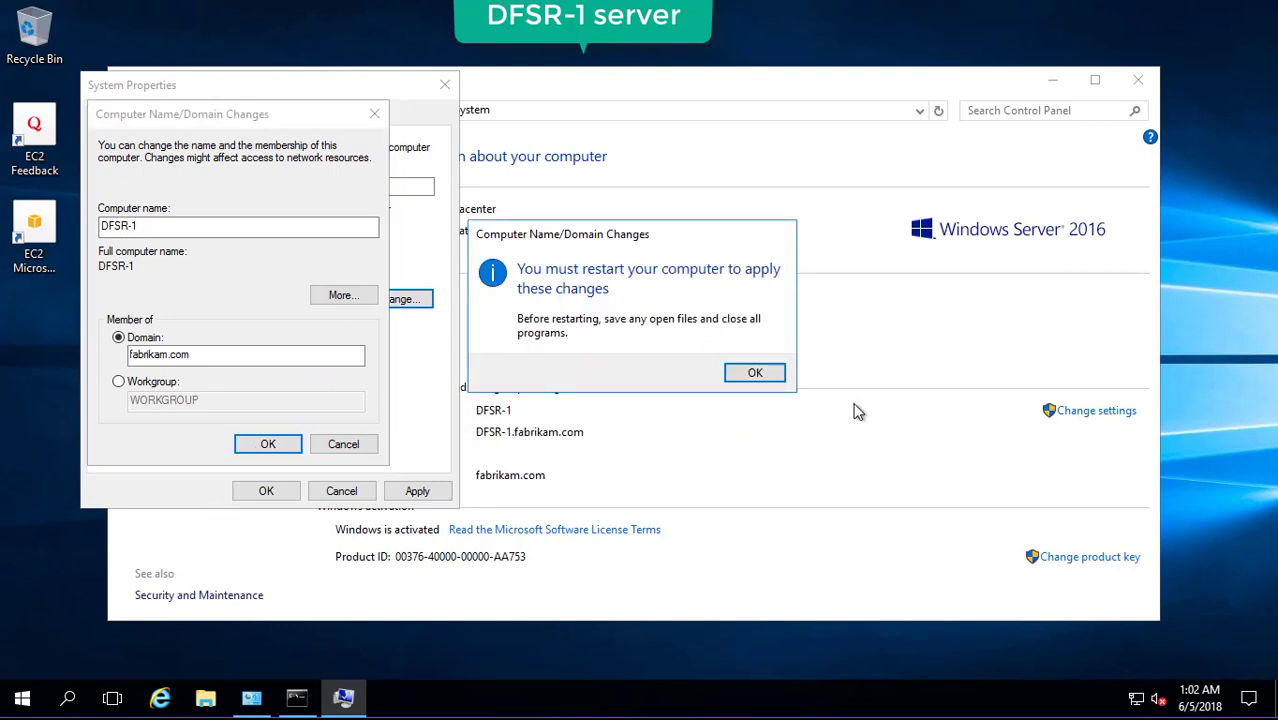
left_click(770, 380)
left_click(419, 490)
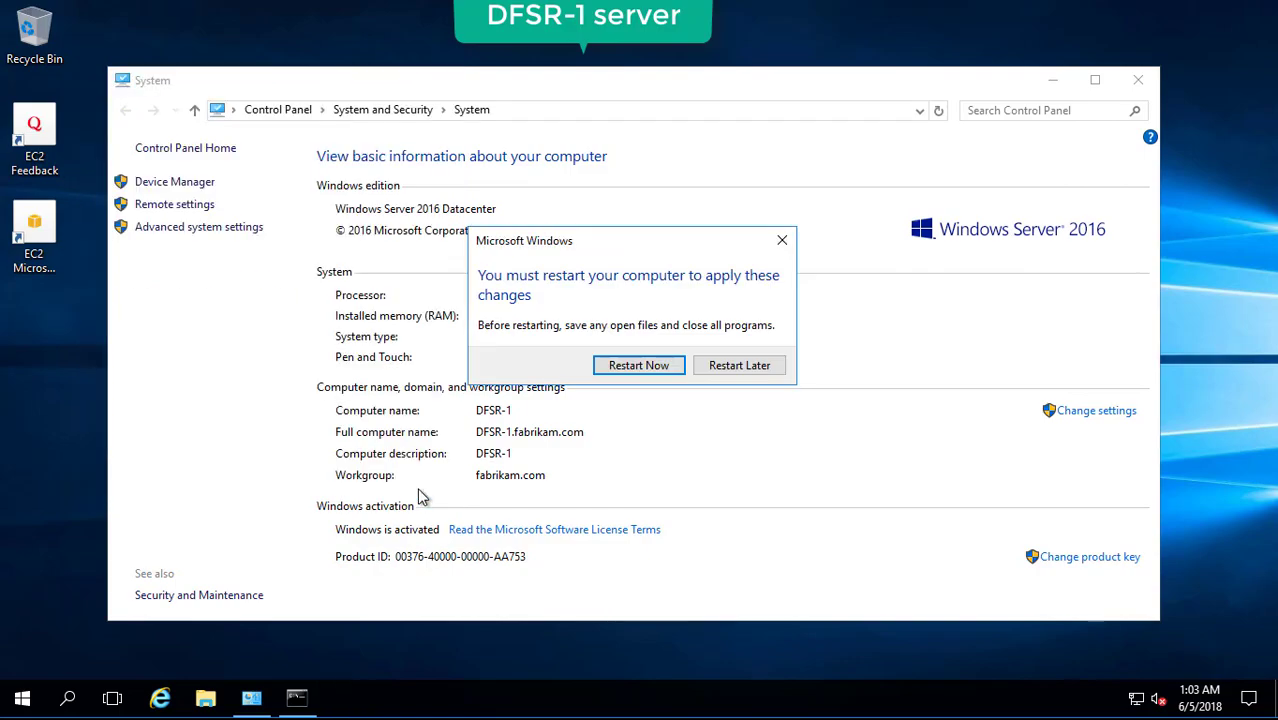
left_click(624, 366)
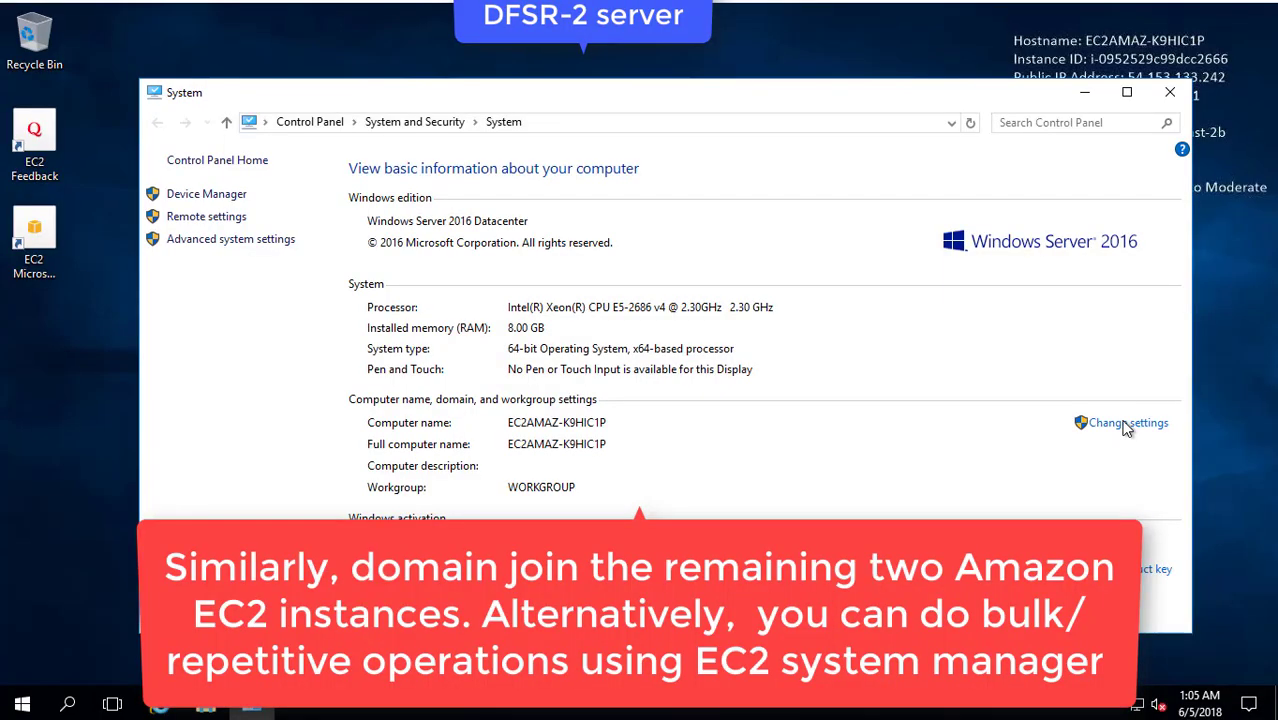
Rename the second server DFSR-2 and join it to fabrikam.com with domain admin credentials.
left_click(1128, 422)
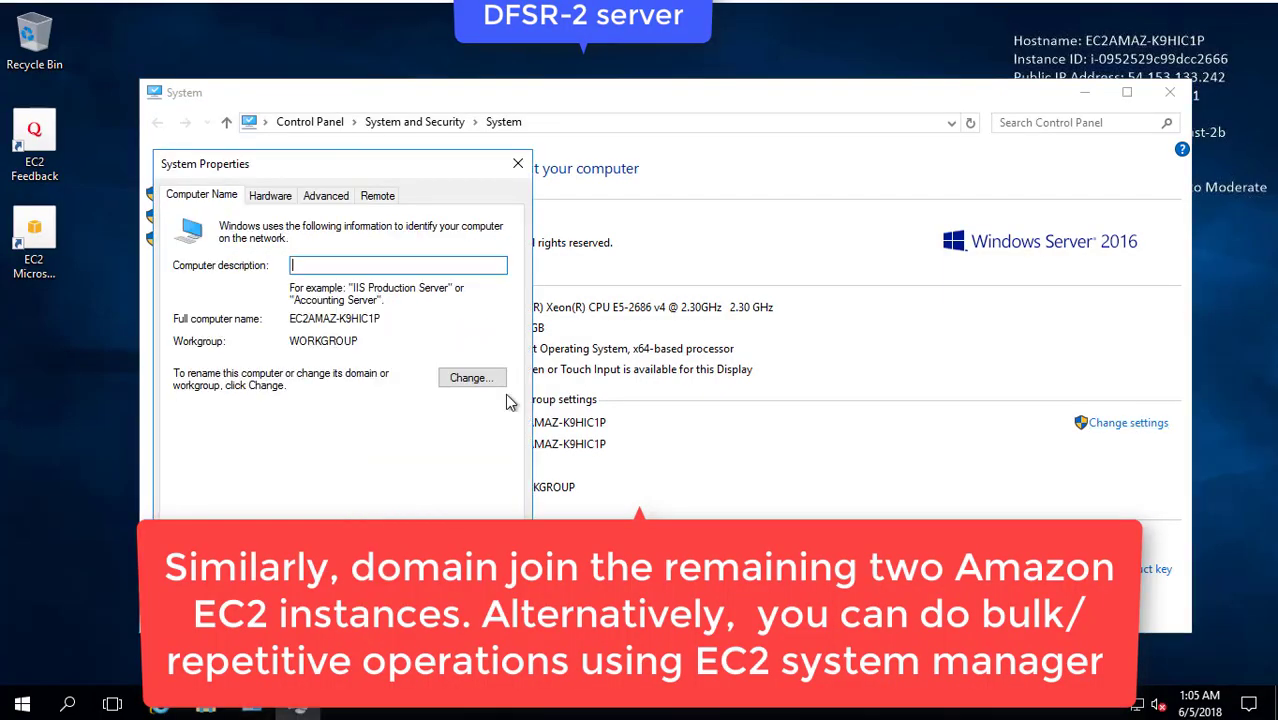
left_click(470, 377)
type("DFSR-2")
left_click(223, 411)
type("fabrikam.com")
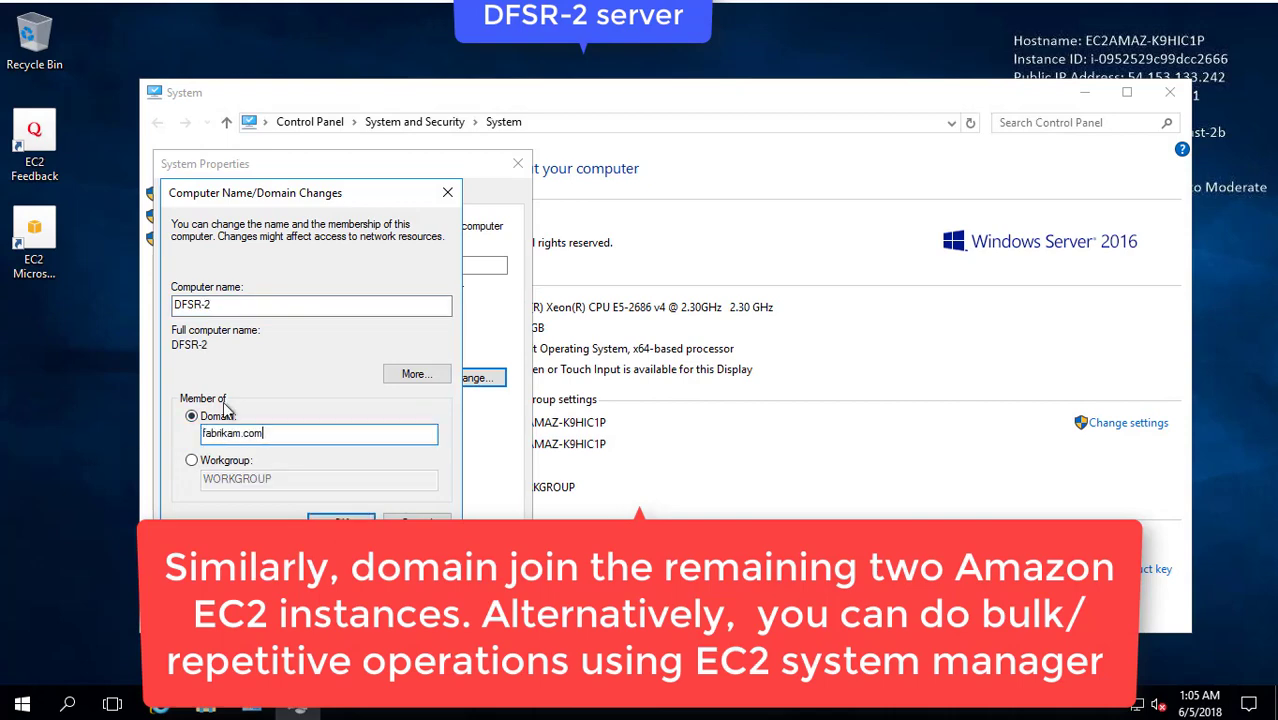
left_click(341, 521)
type("admin")
key("Tab")
type("•••••••••••")
key("Return")
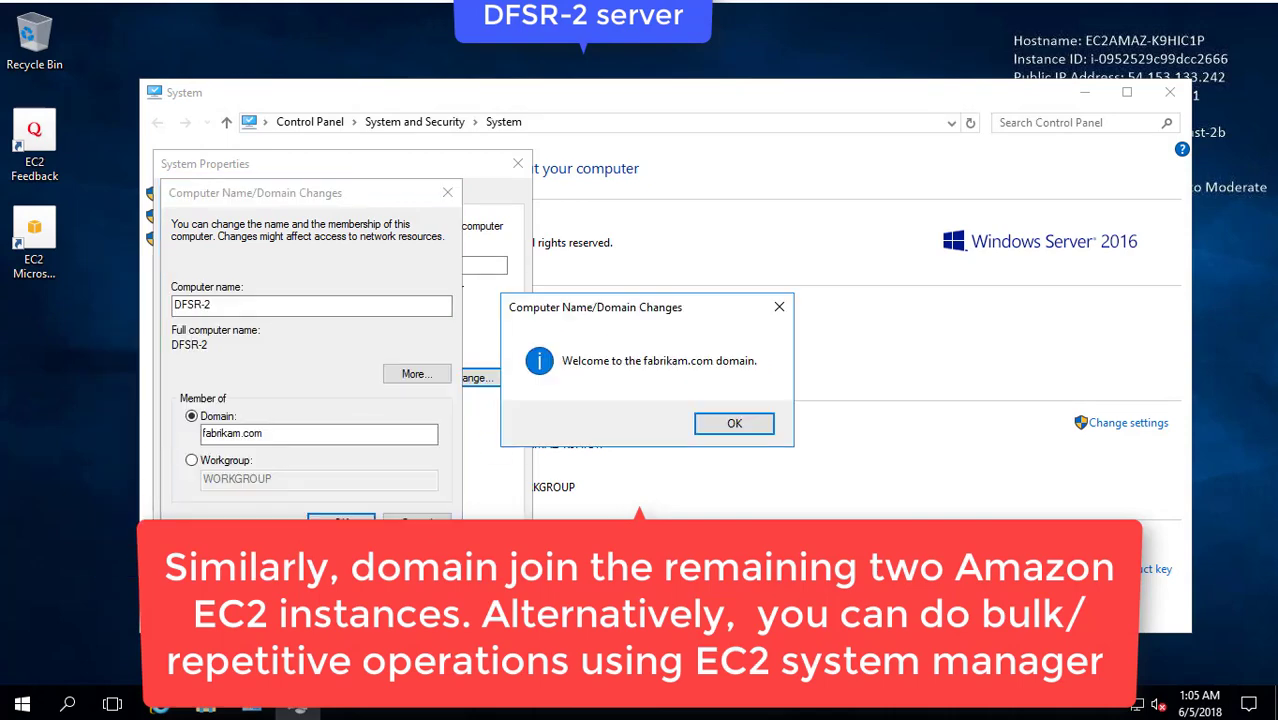
left_click(733, 424)
left_click(750, 374)
left_click(385, 570)
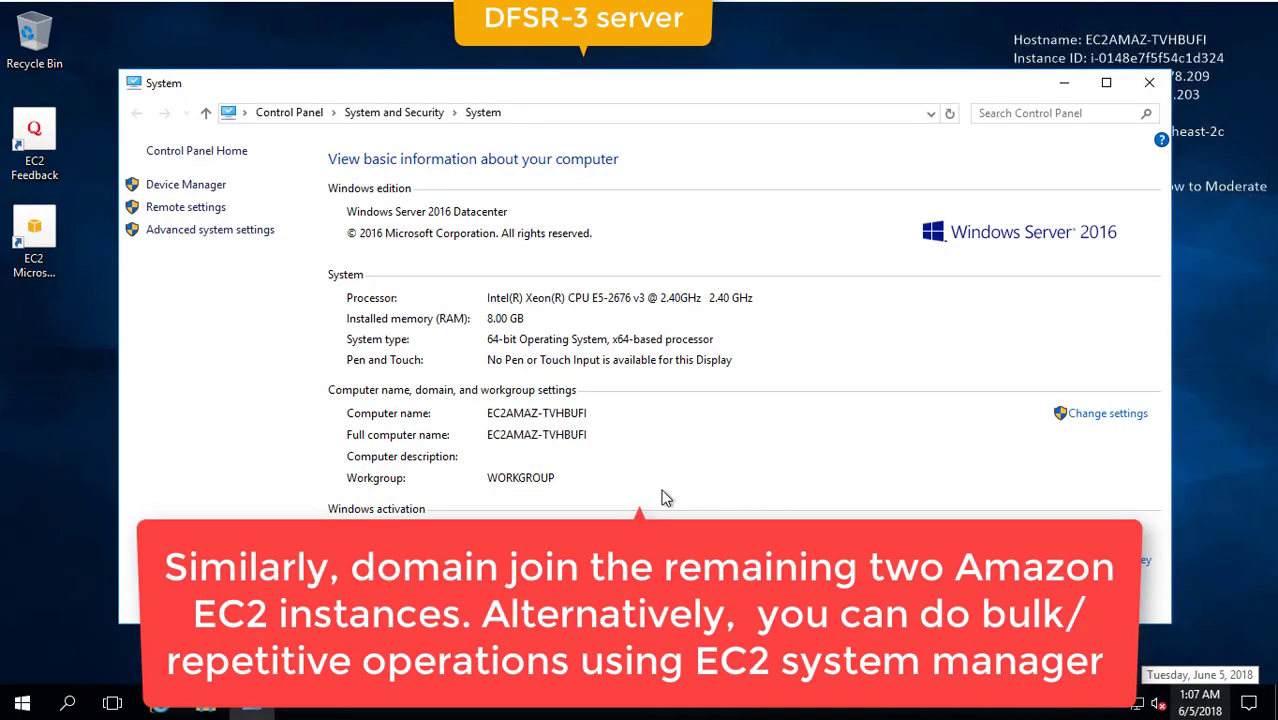
Rename the third server DFSR-3 and join it to fabrikam.com with domain admin credentials.
left_click(1107, 413)
left_click(350, 255)
left_click(505, 383)
type("DFSR-3")
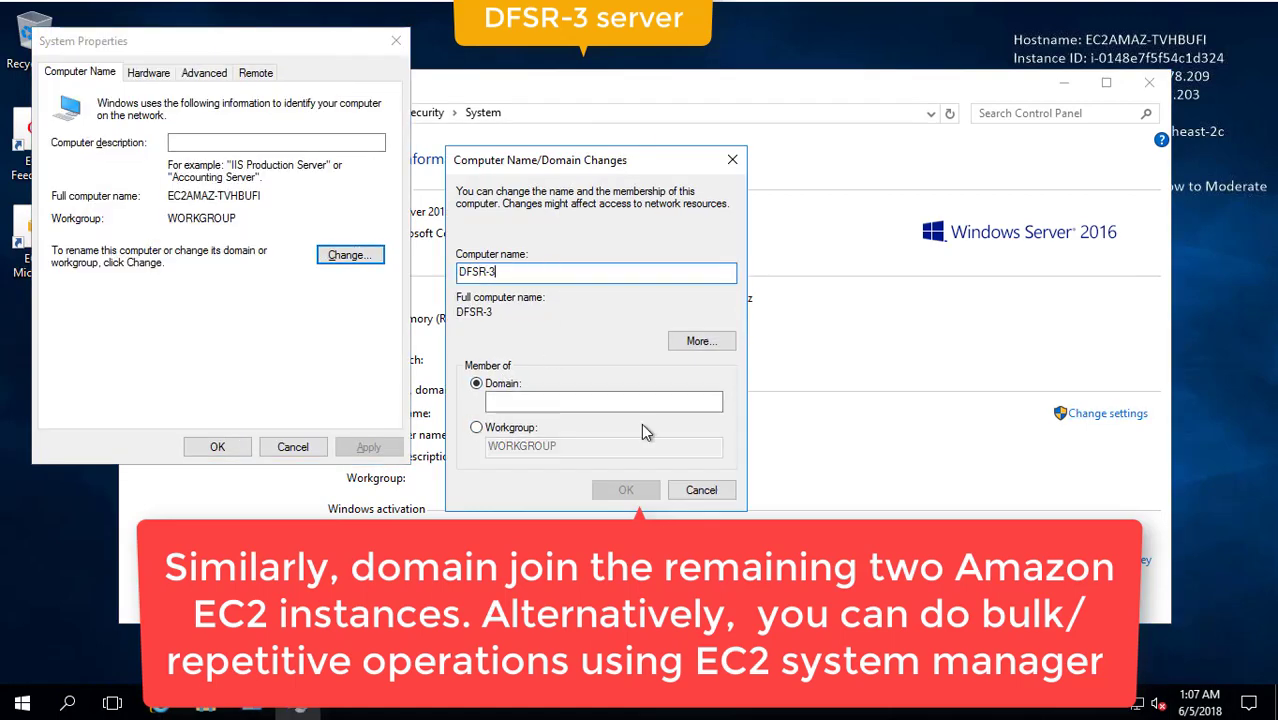
left_click(600, 400)
type("fabrikam.com")
left_click(626, 490)
type("•••••••••••")
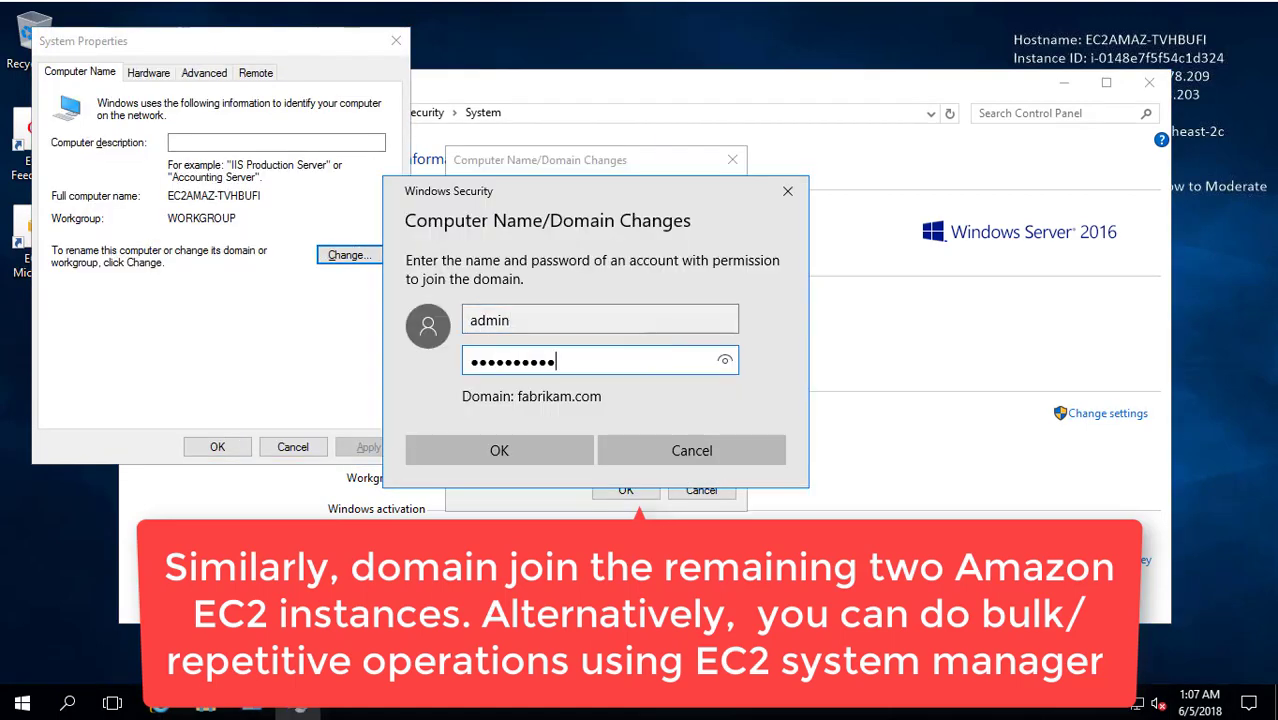
left_click(550, 445)
left_click(734, 423)
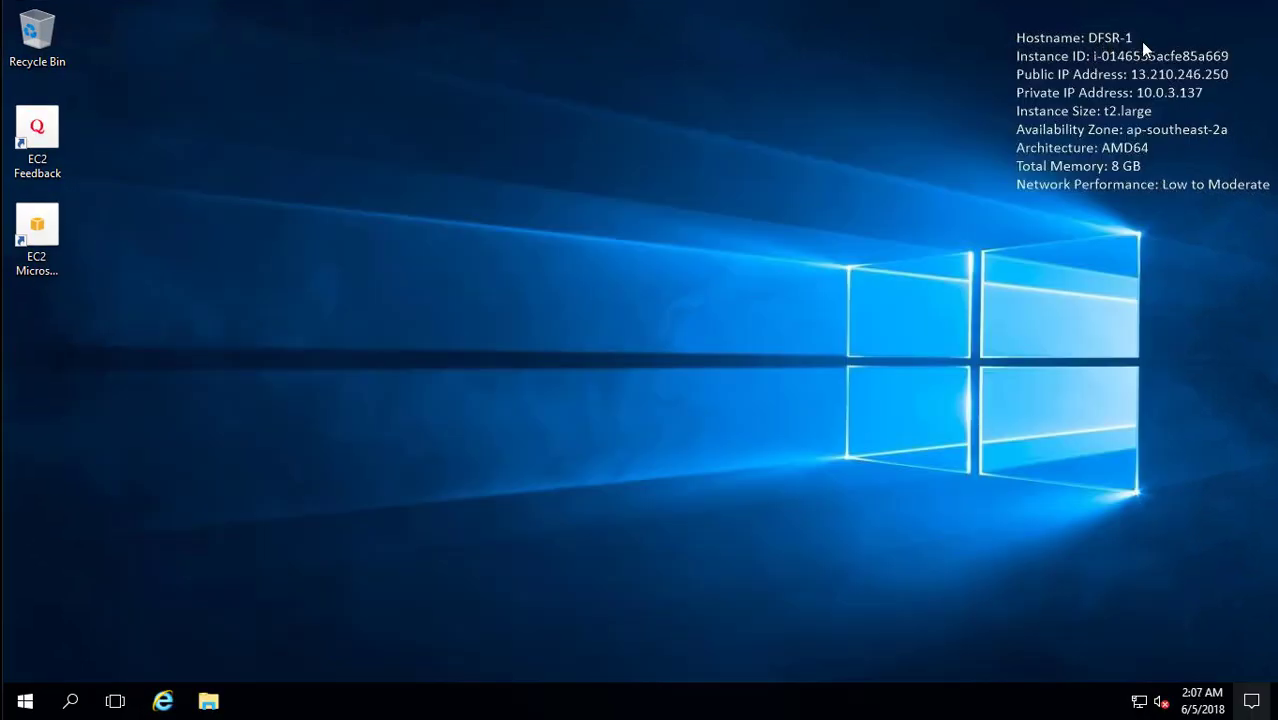
Launch Server Manager from a Start search for 'server' and start the Add Roles and Features Wizard.
left_click(70, 701)
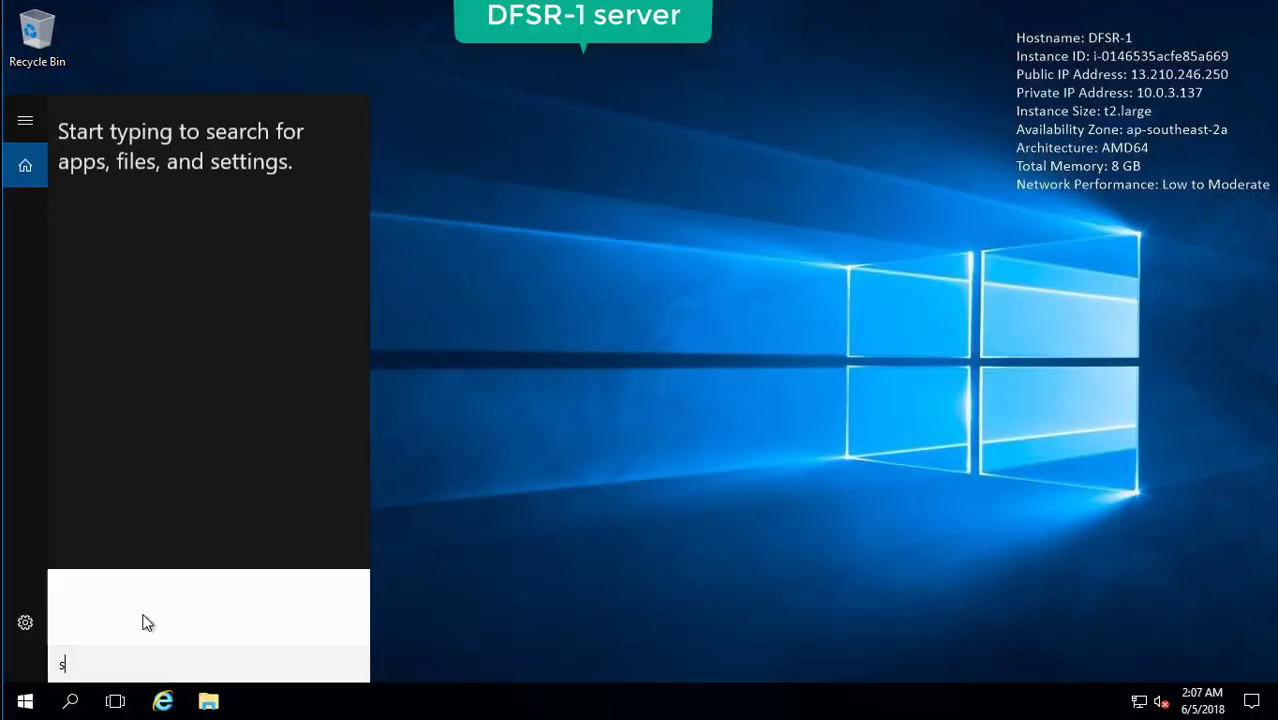
type("server")
left_click(171, 167)
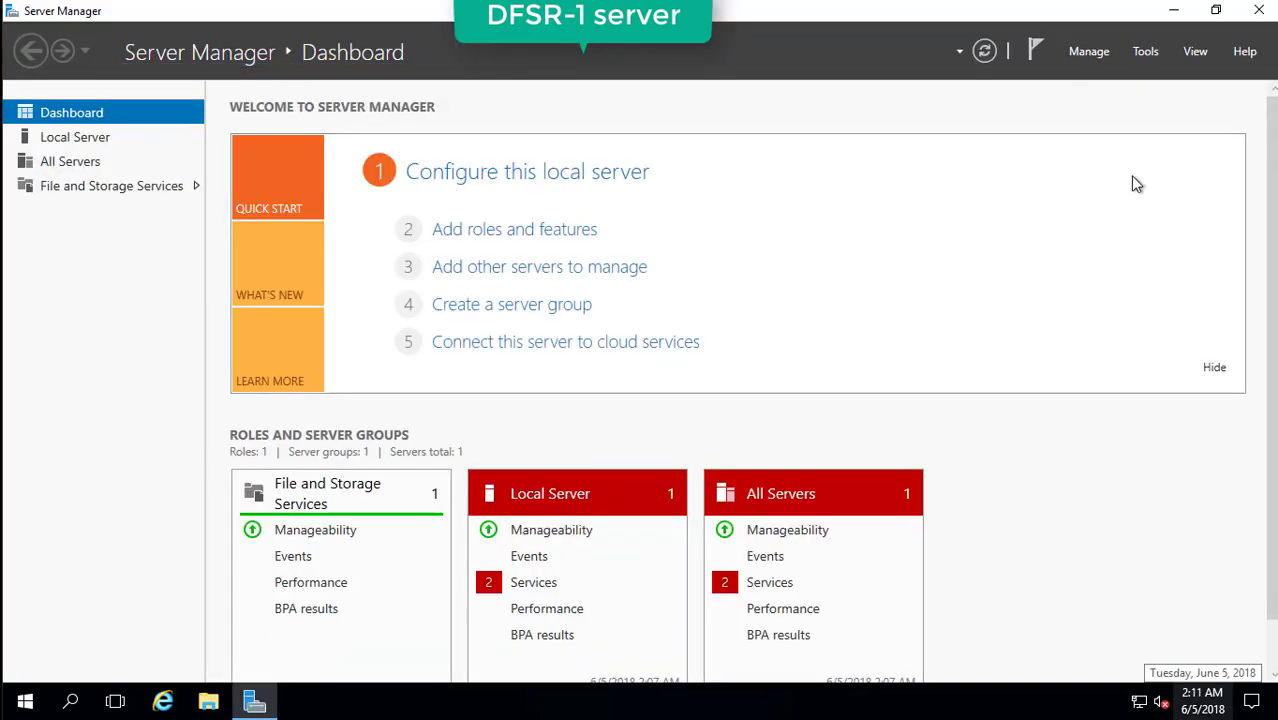
left_click(1092, 51)
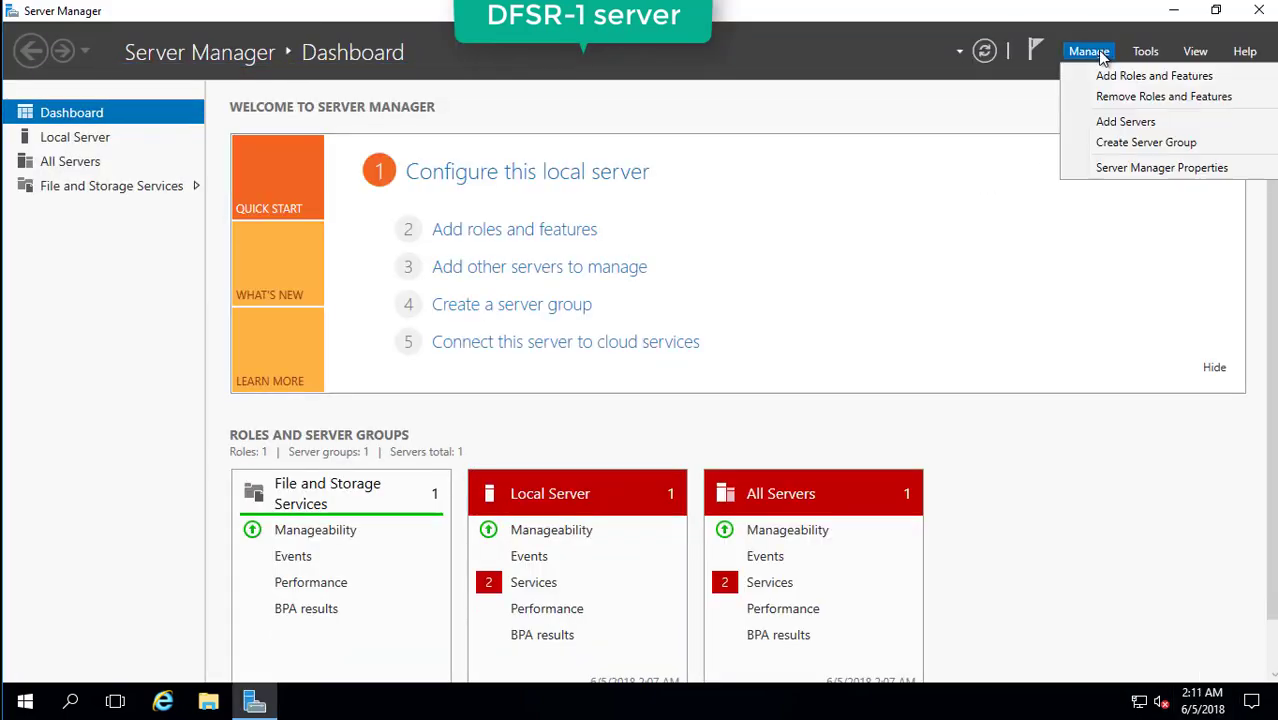
left_click(1115, 78)
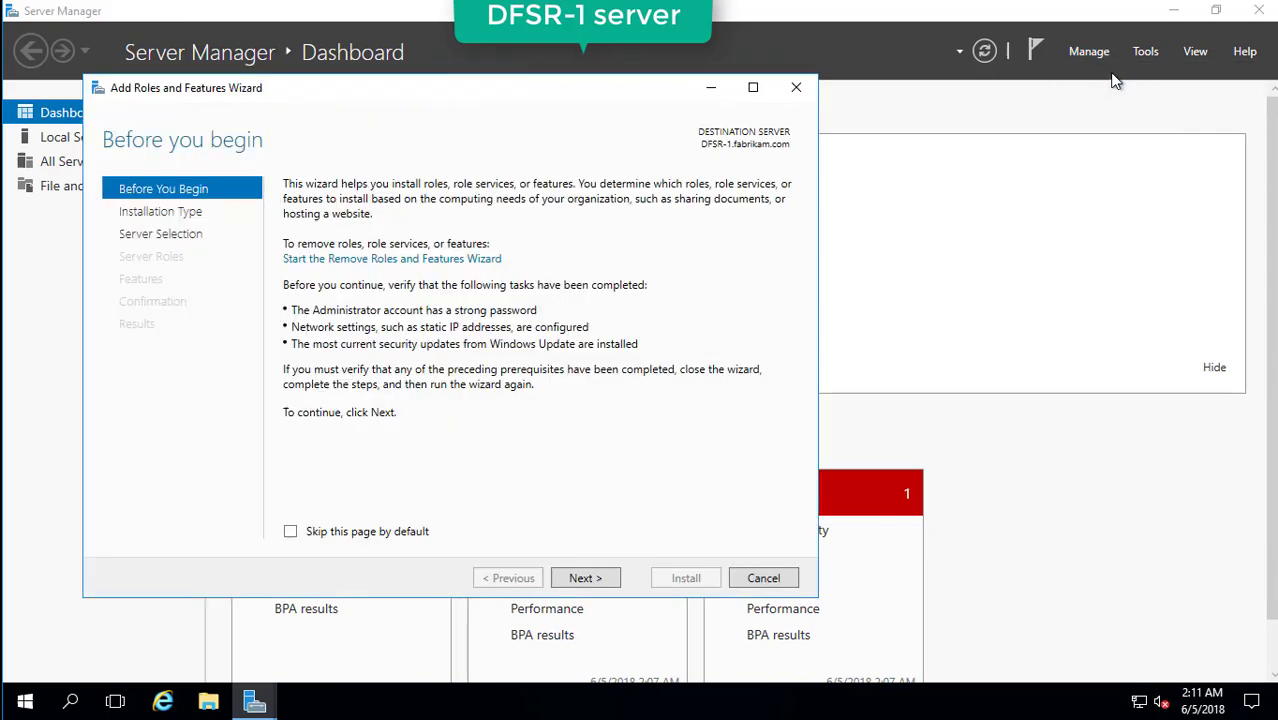
Keep role-based install on DFSR-1 and select the DFS Namespaces and DFS Replication roles.
left_click(578, 585)
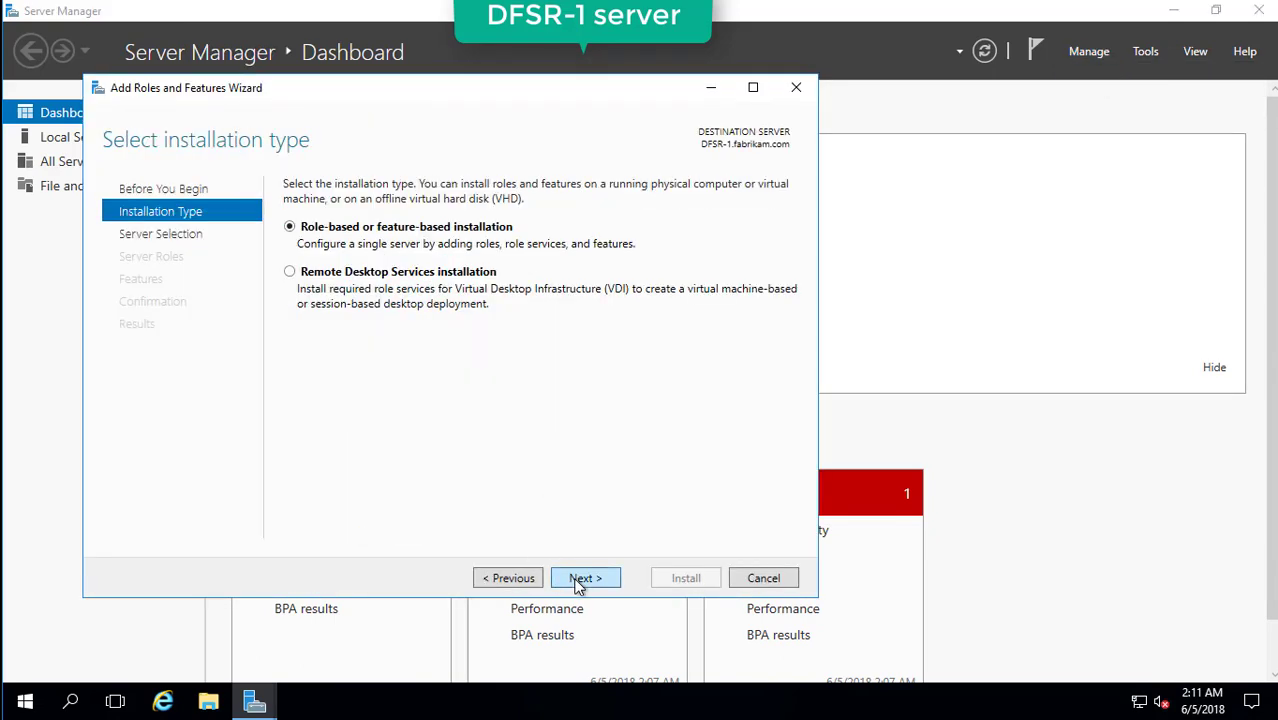
left_click(578, 580)
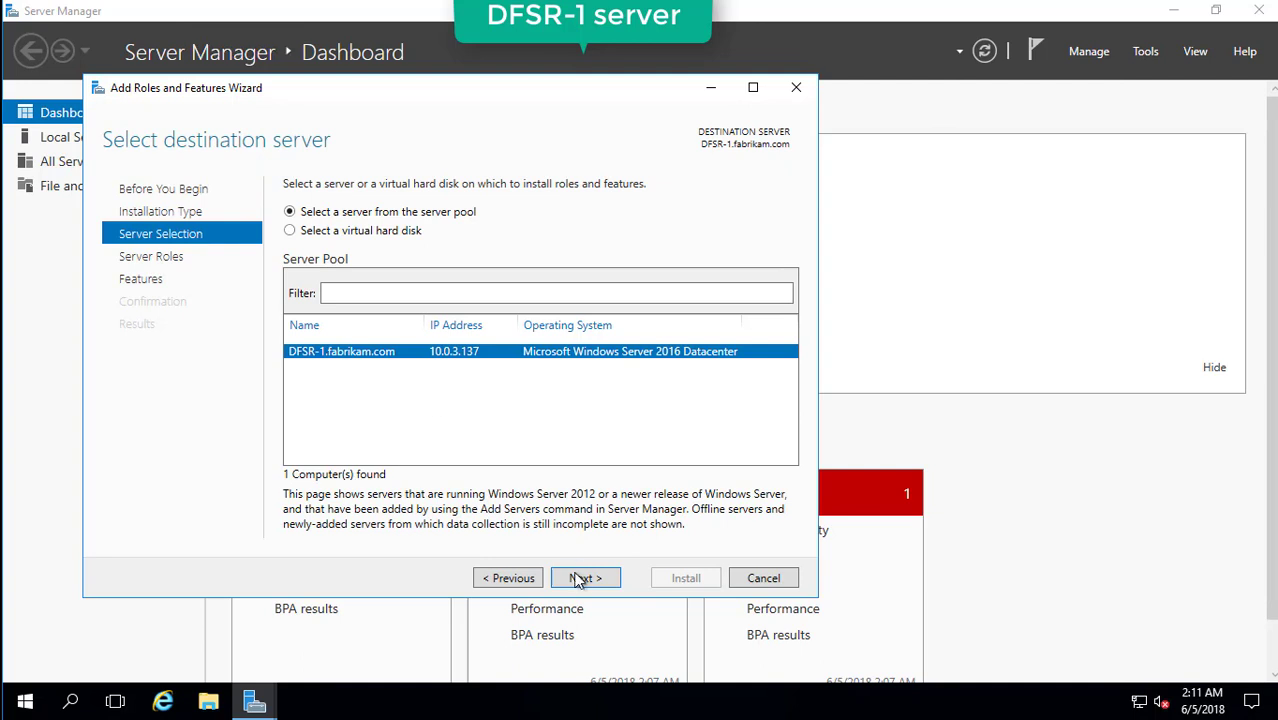
left_click(578, 580)
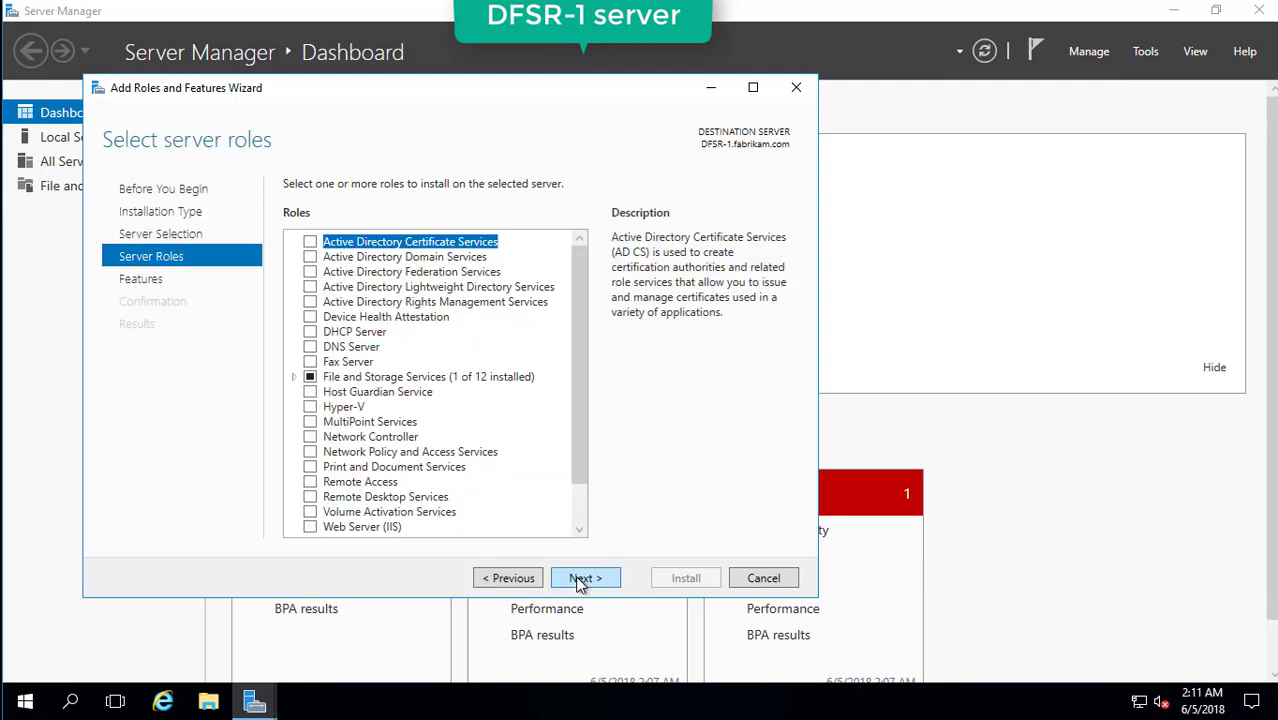
double_click(430, 380)
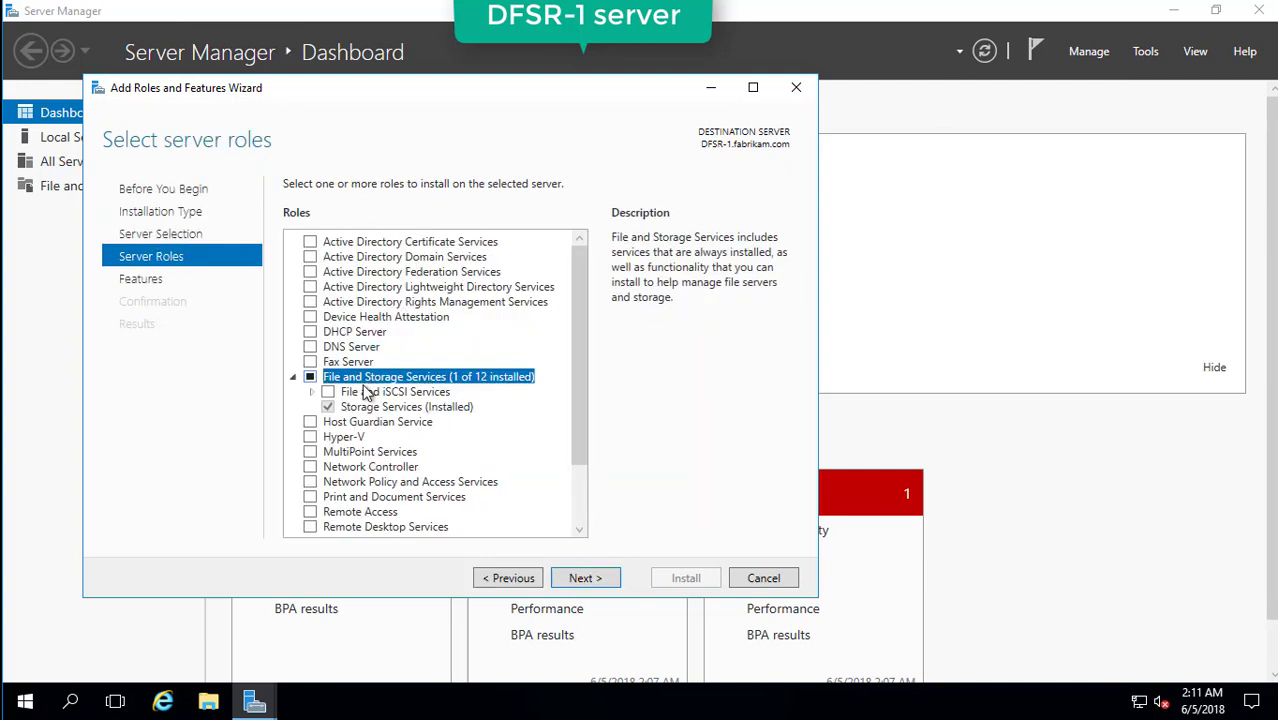
left_click(375, 393)
left_click(314, 392)
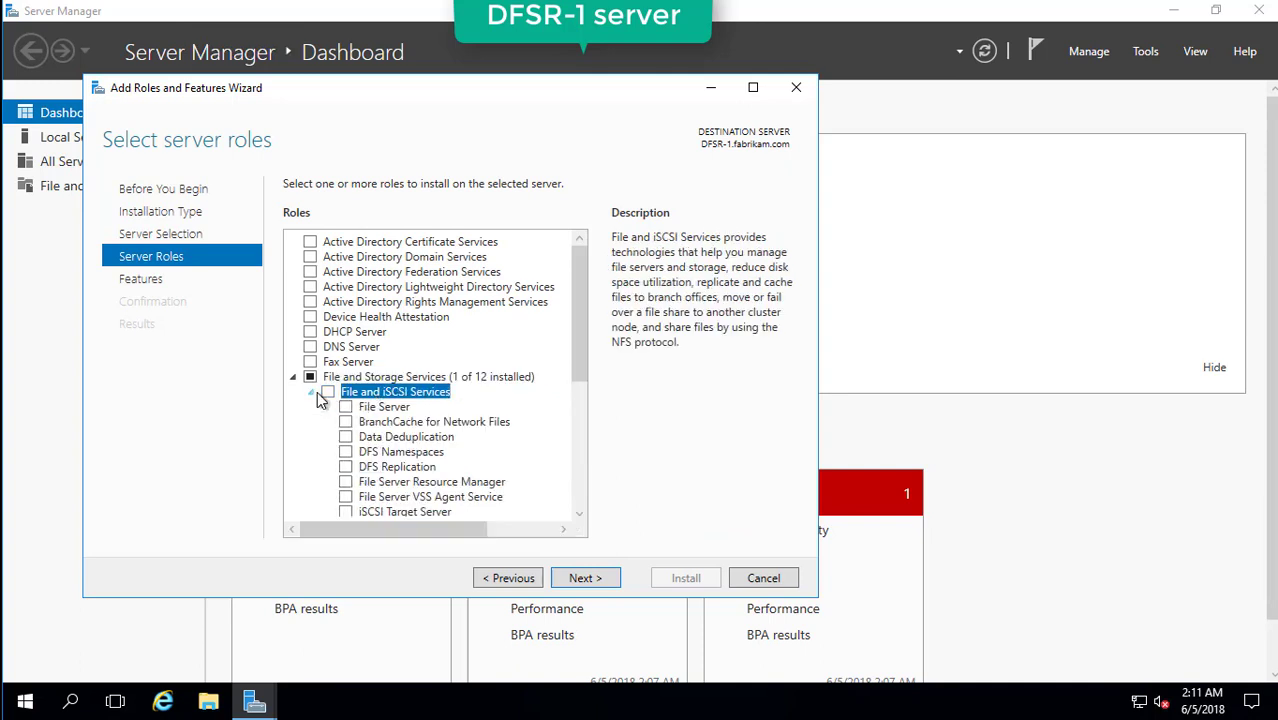
left_click(378, 454)
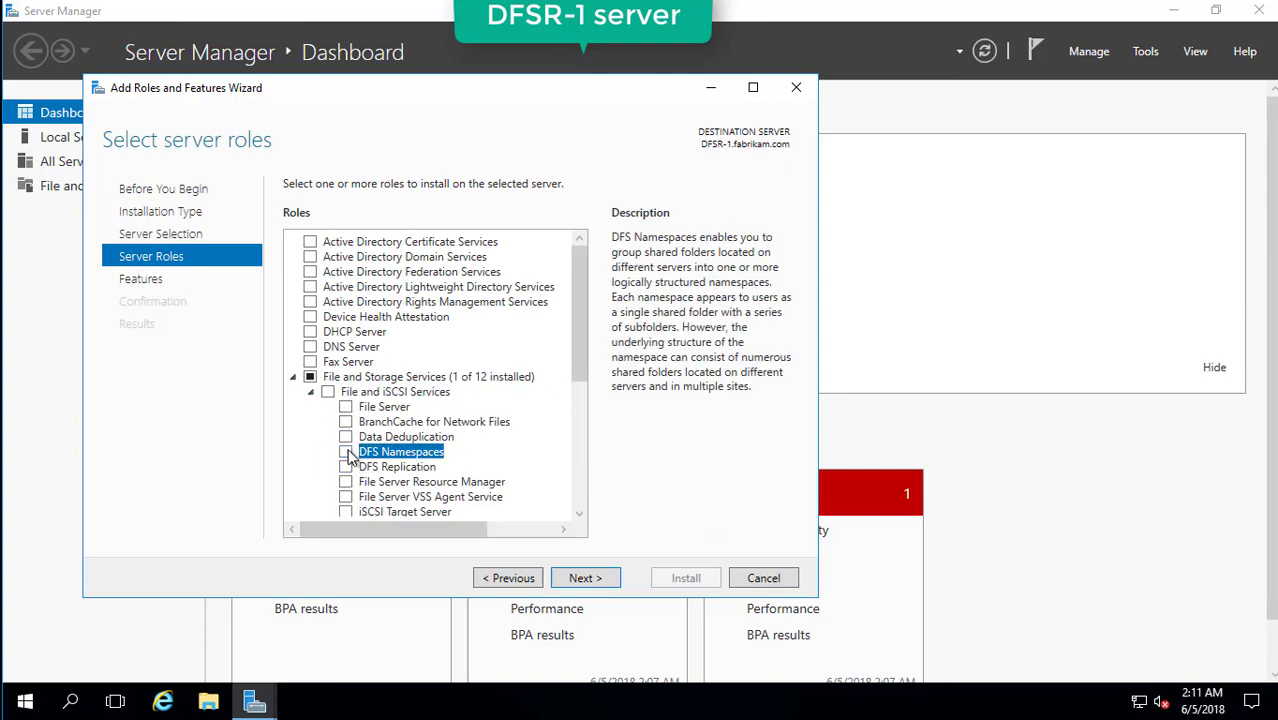
left_click(346, 452)
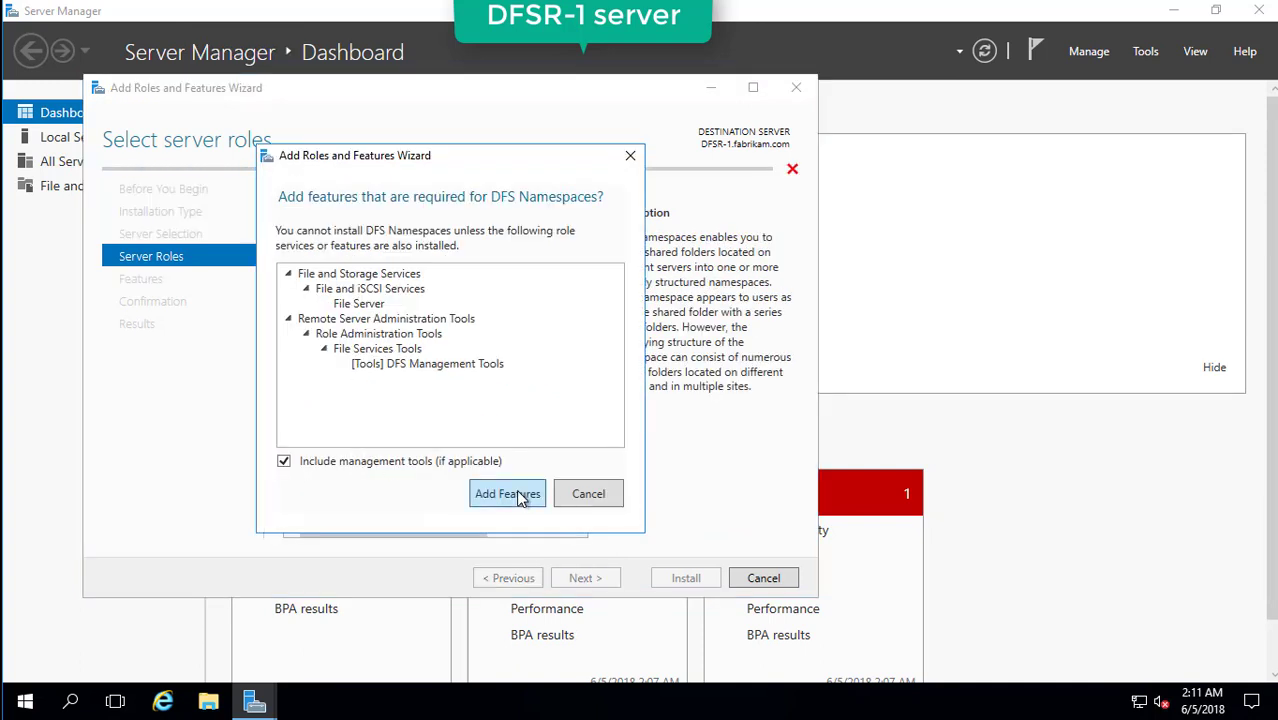
left_click(519, 496)
left_click(346, 467)
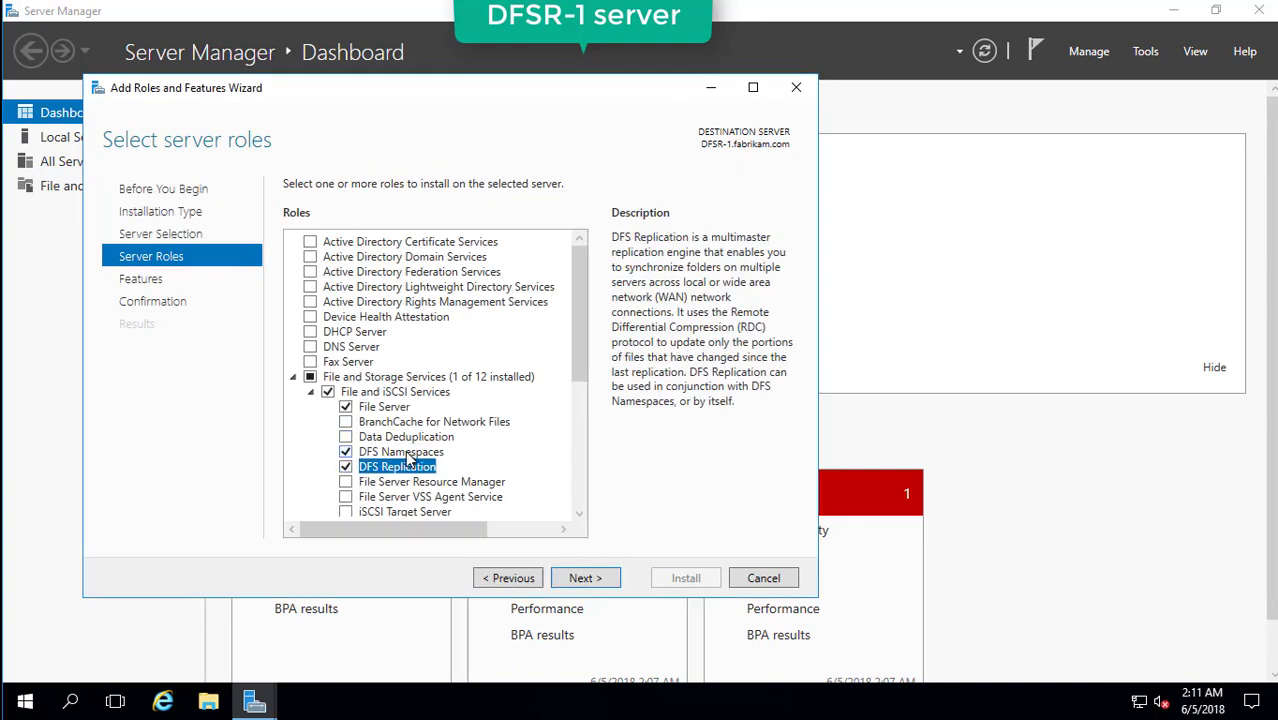
left_click_drag(575, 356, 583, 404)
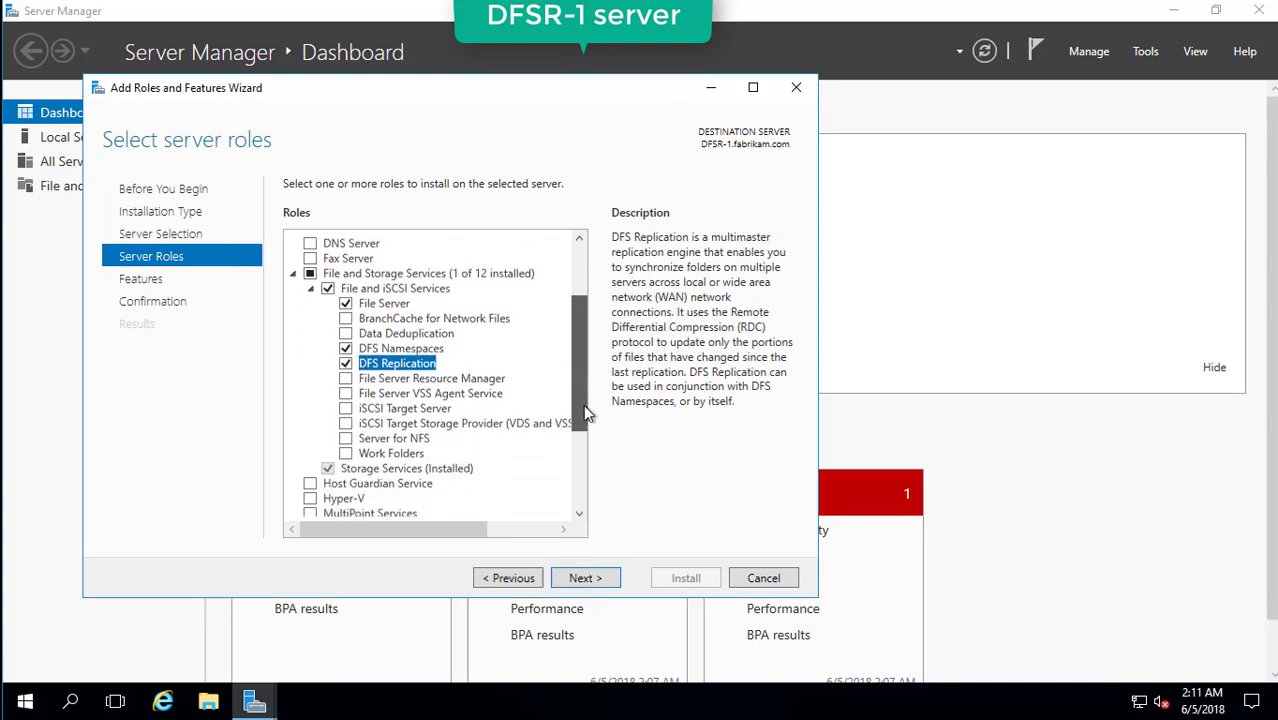
left_click(585, 578)
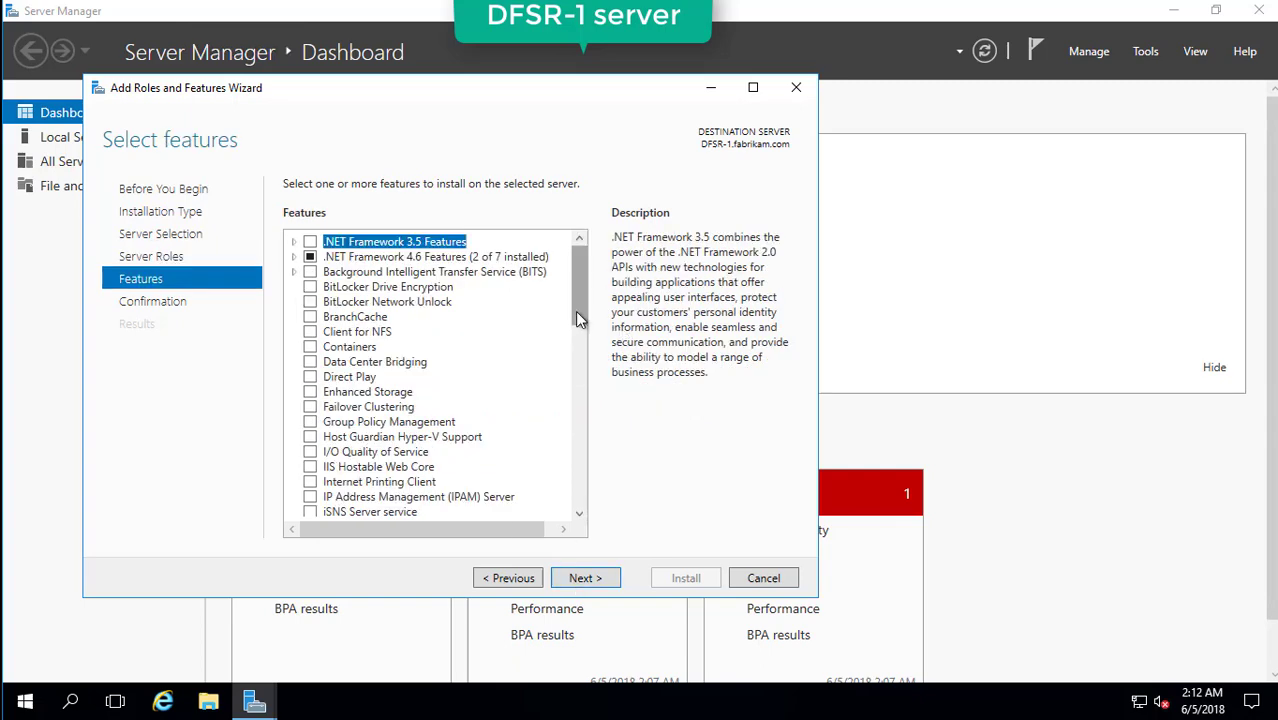
Add the AD DS and AD LDS Tools feature under Remote Server Administration Tools and install.
left_click_drag(577, 290, 594, 394)
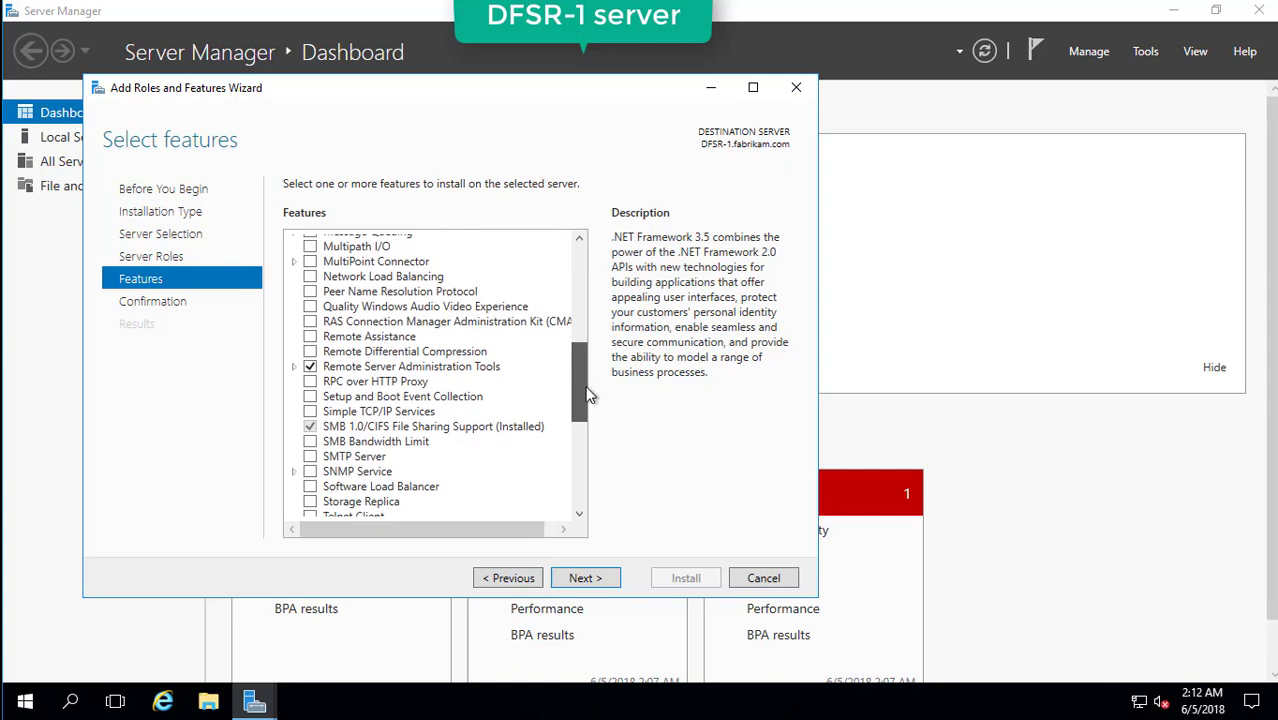
left_click(294, 367)
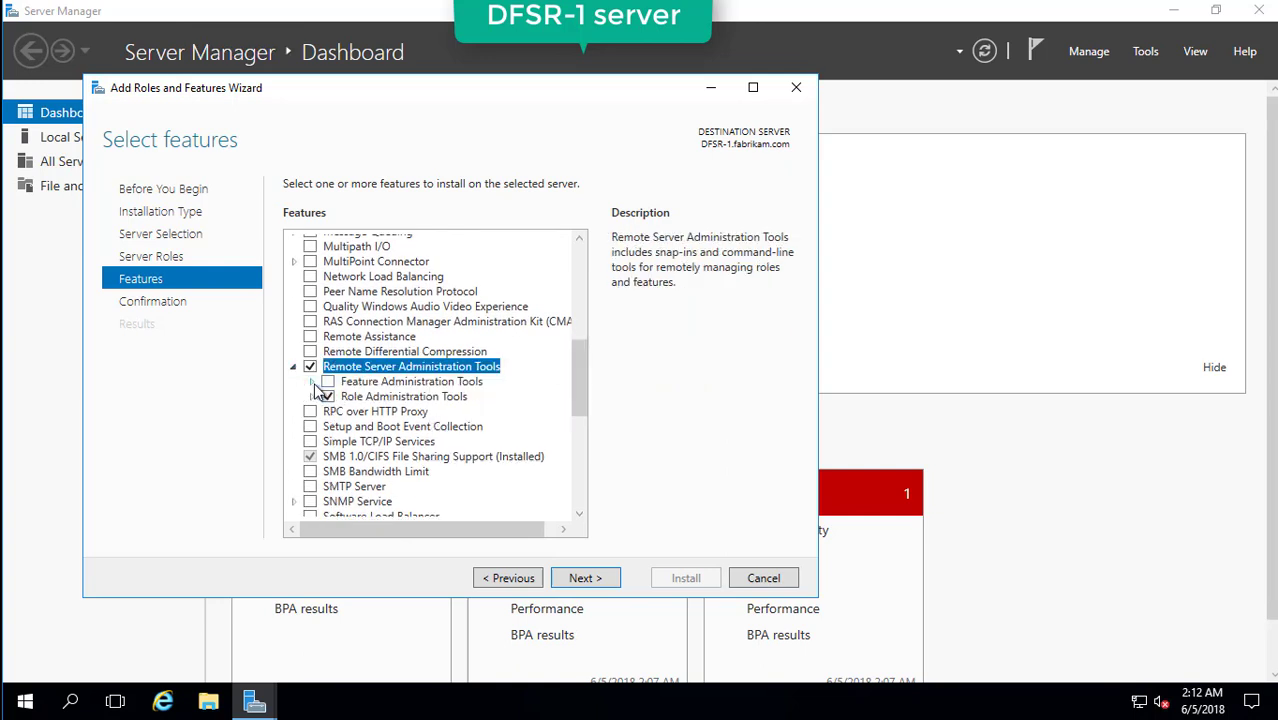
left_click(311, 382)
left_click_drag(573, 350, 578, 386)
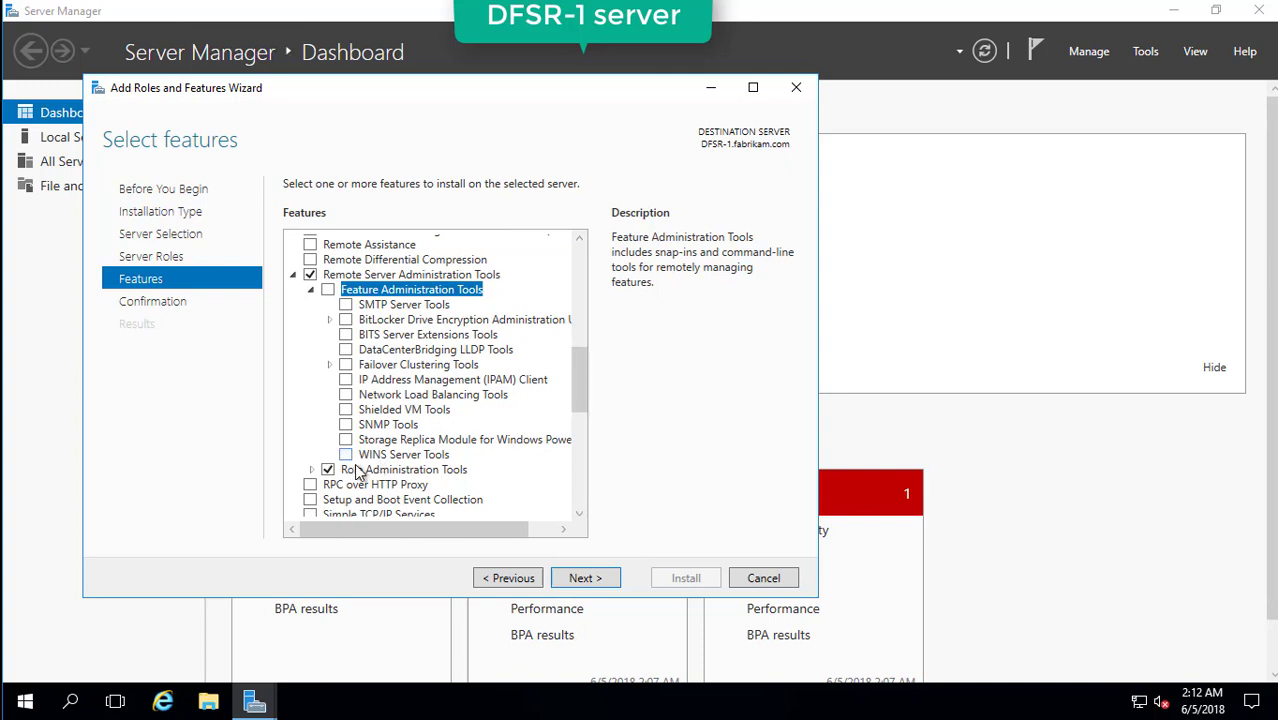
left_click(312, 470)
scroll(517, 480, "down", 3)
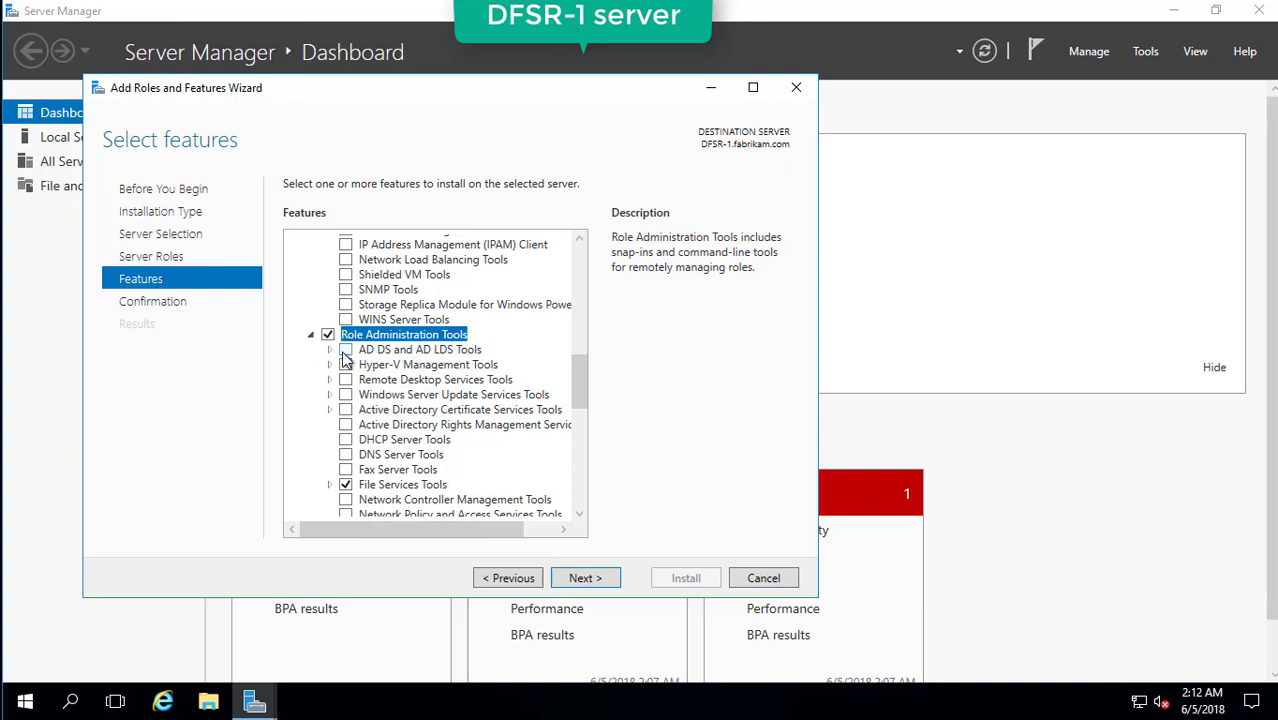
left_click(345, 350)
left_click(329, 350)
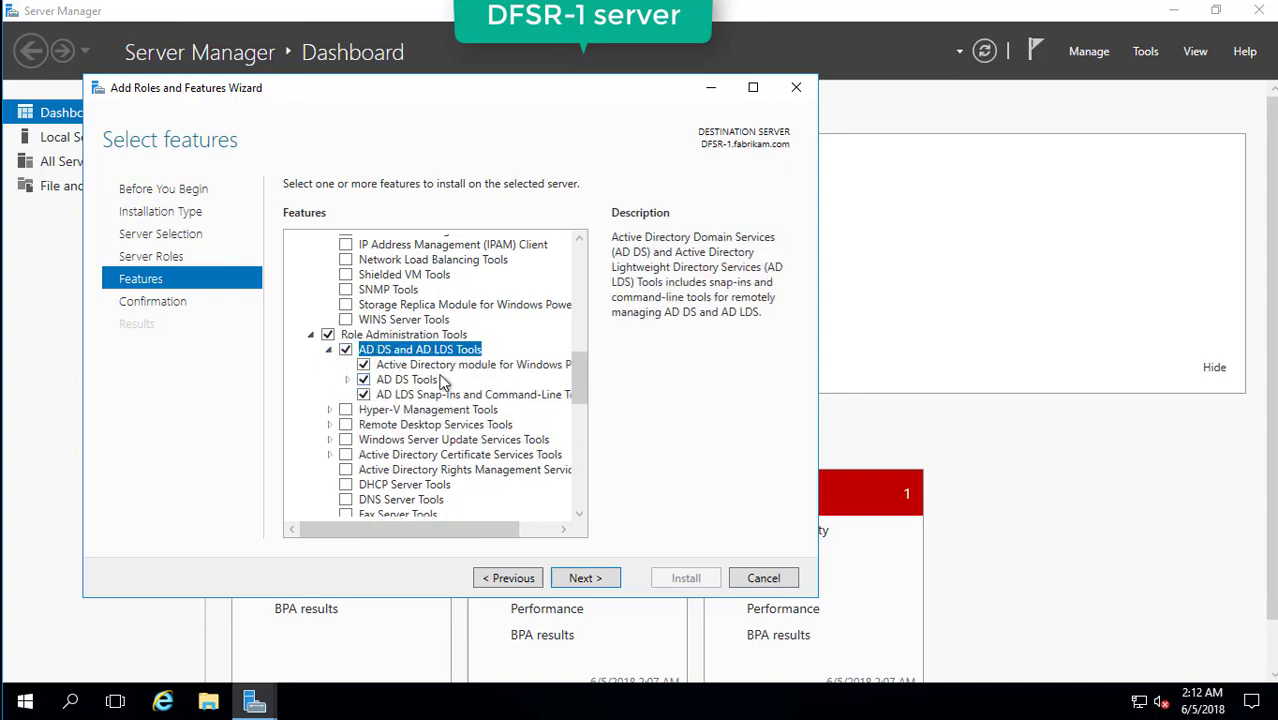
left_click(578, 575)
left_click(682, 580)
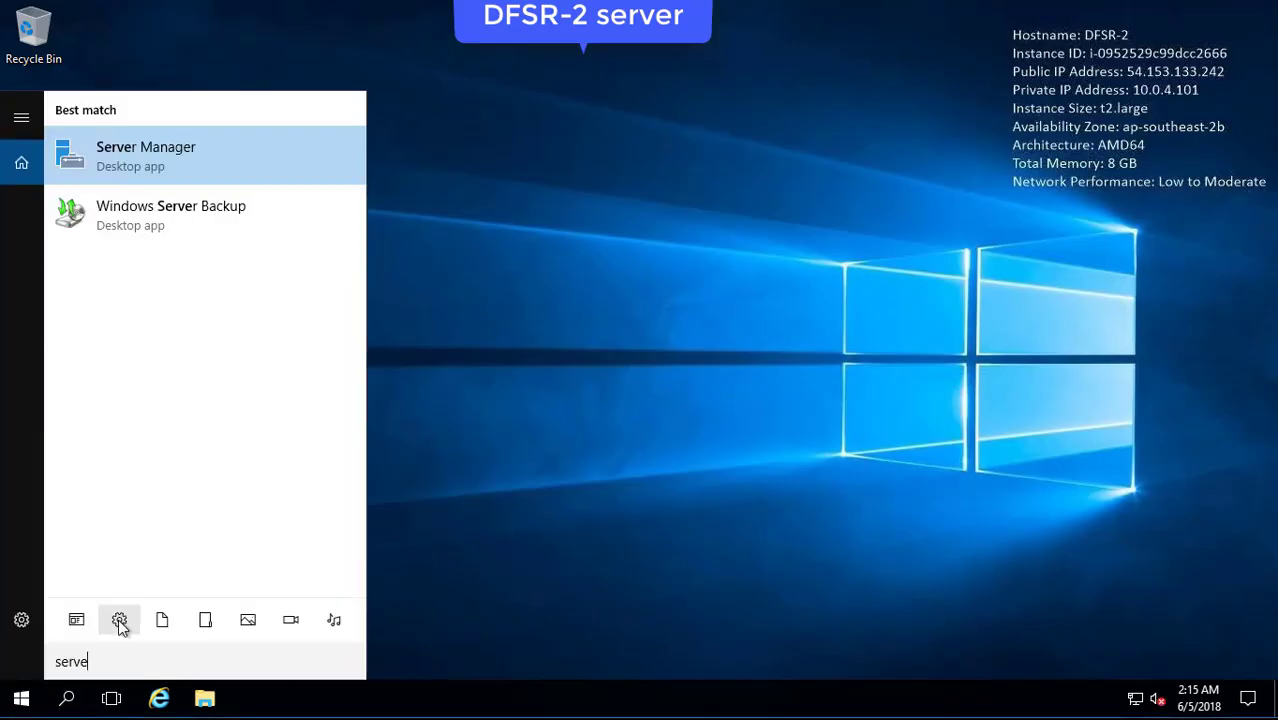
Install the DFS Namespaces and DFS Replication roles on DFSR-2.
key("Return")
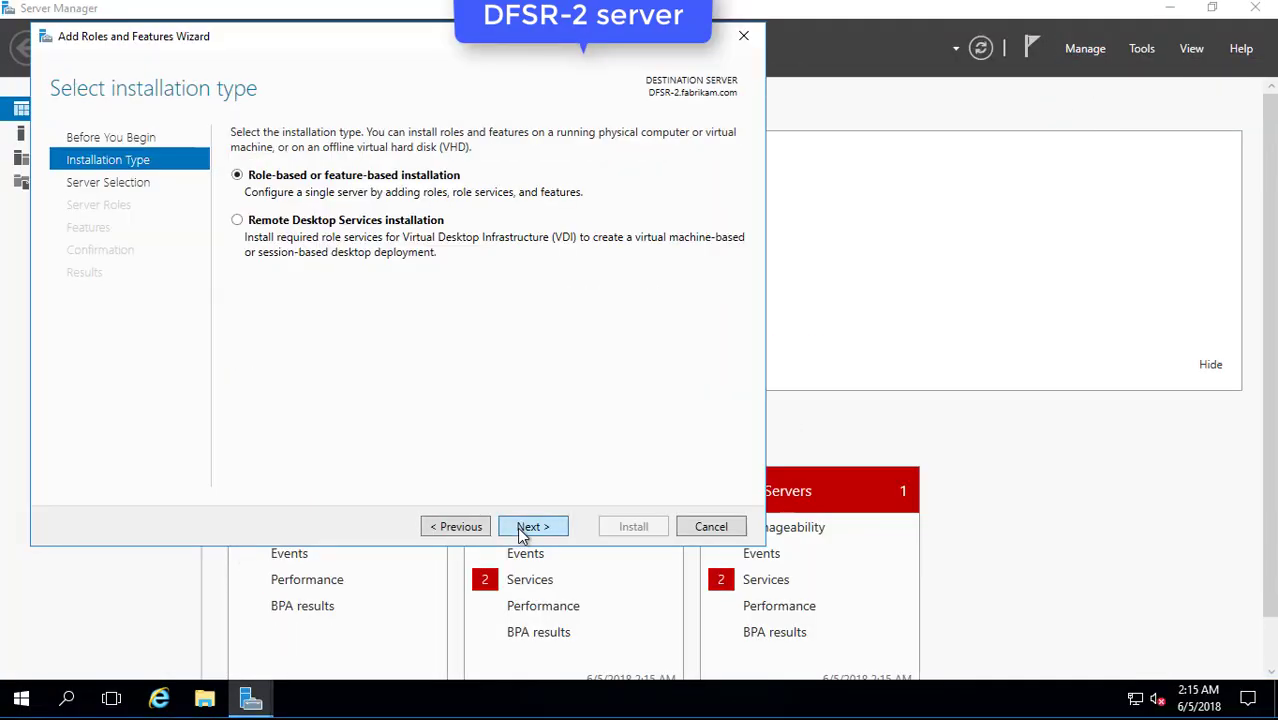
left_click(518, 528)
left_click(518, 528)
left_click(240, 325)
left_click(275, 340)
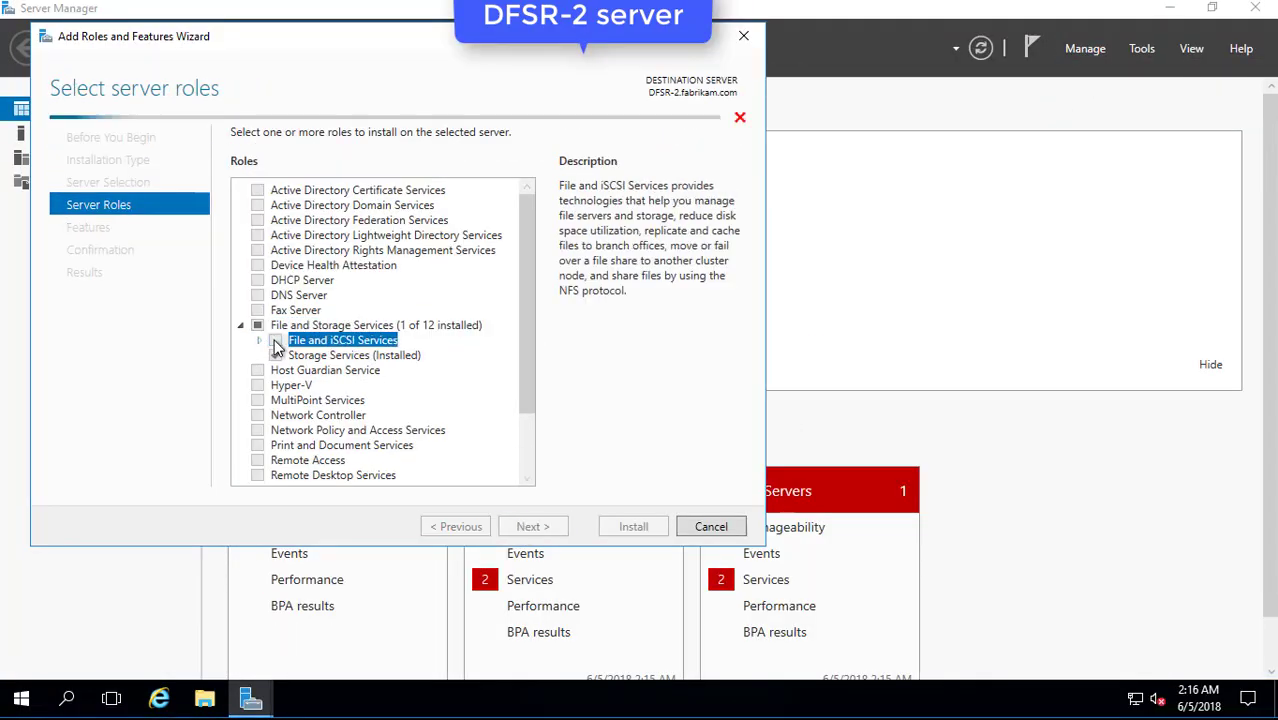
left_click(258, 340)
left_click(293, 400)
left_click(454, 441)
left_click(293, 415)
left_click(530, 528)
left_click(550, 528)
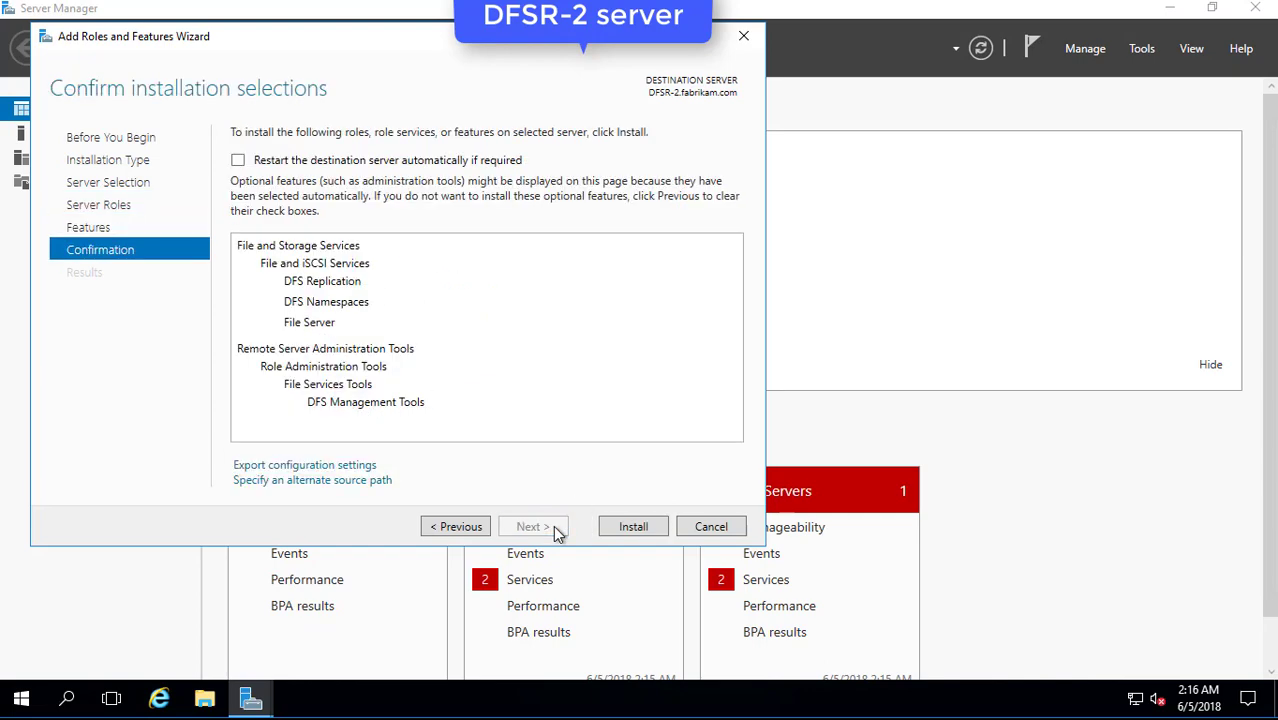
left_click(645, 532)
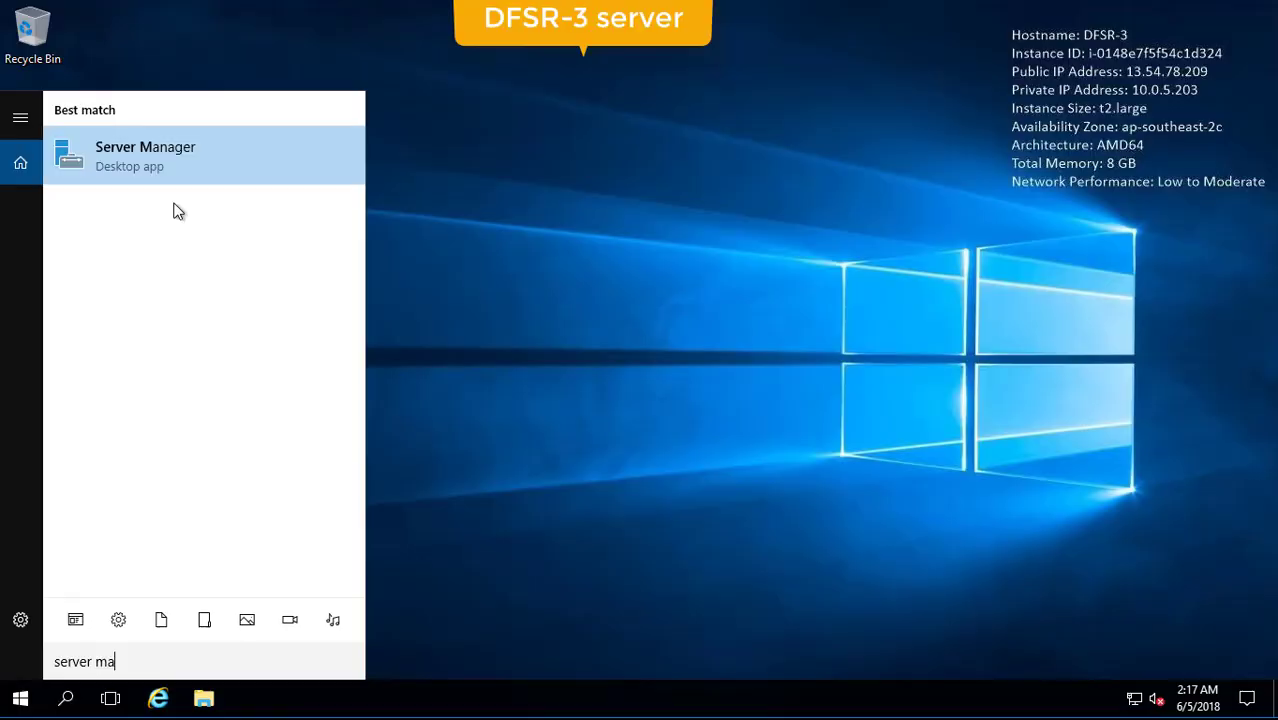
On DFSR-3, launch Server Manager and start the Add Roles and Features wizard.
type("ger")
left_click(205, 160)
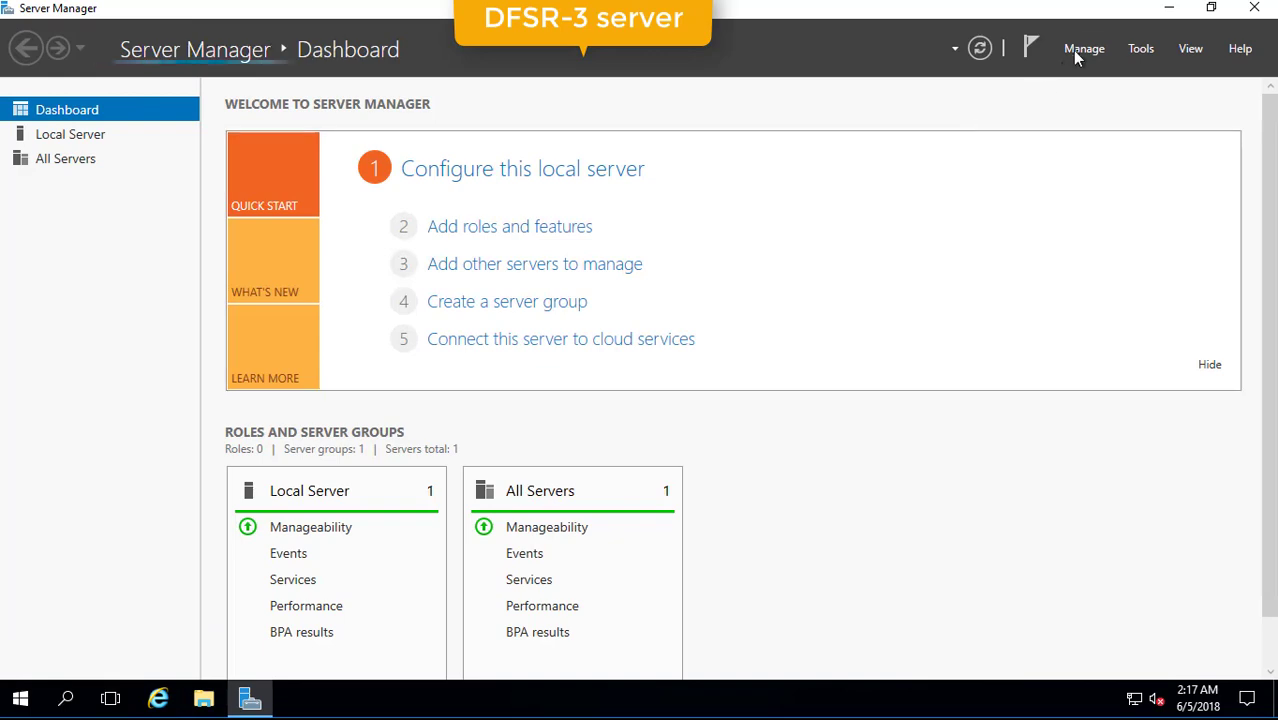
left_click(1082, 50)
left_click(1149, 73)
left_click(810, 414)
Select DFS Namespaces and DFS Replication for DFSR-3 and start the installation.
left_click(629, 623)
left_click(629, 623)
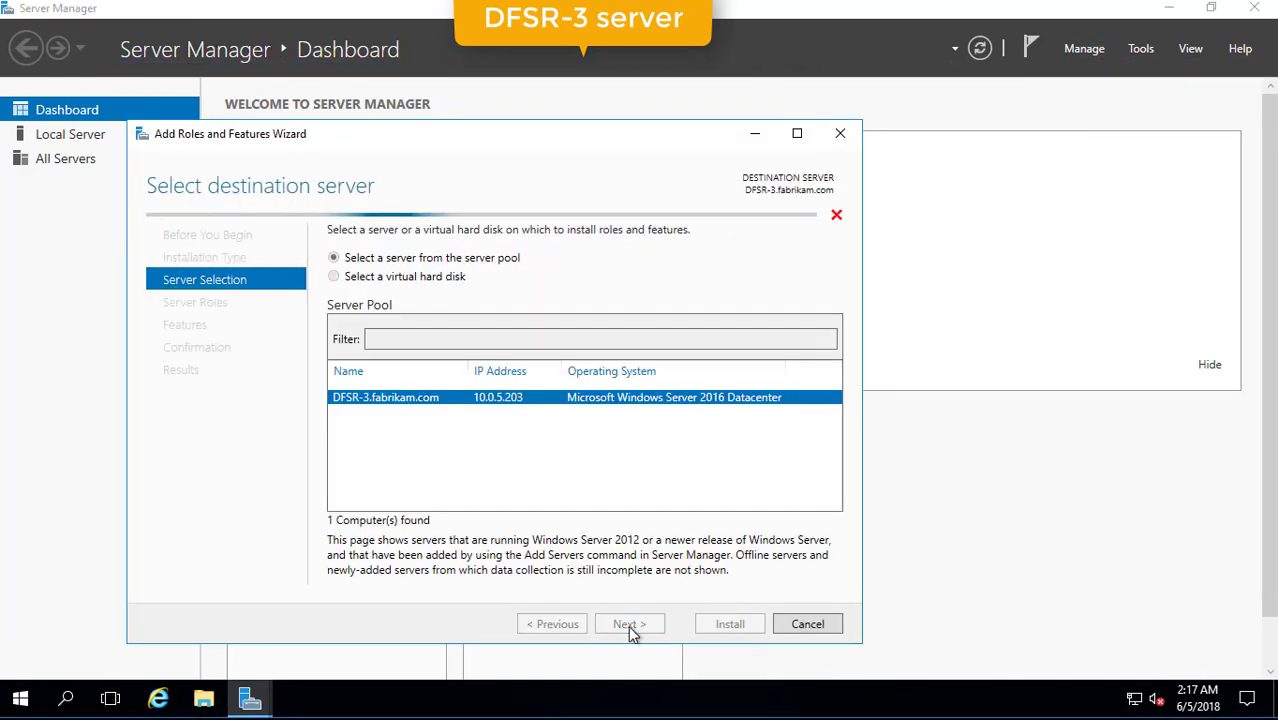
left_click(629, 623)
double_click(552, 422)
double_click(420, 437)
left_click(388, 497)
left_click(388, 512)
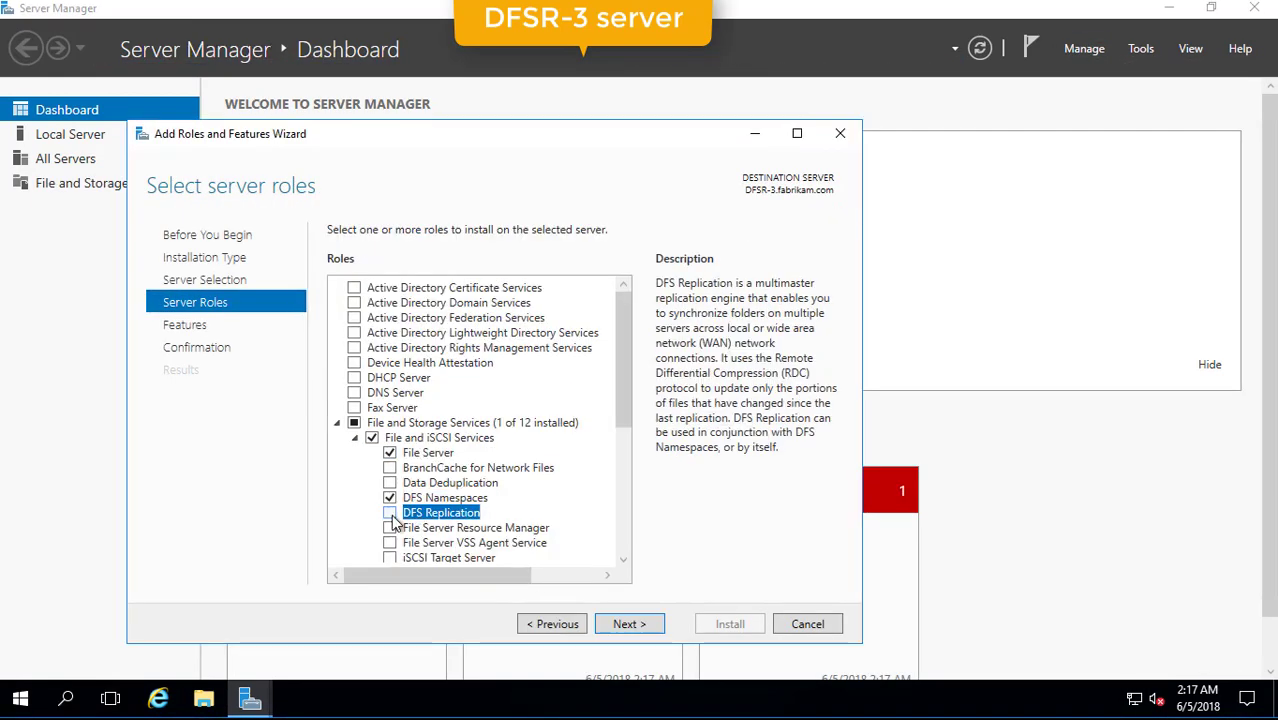
left_click(629, 623)
left_click(629, 623)
left_click(730, 623)
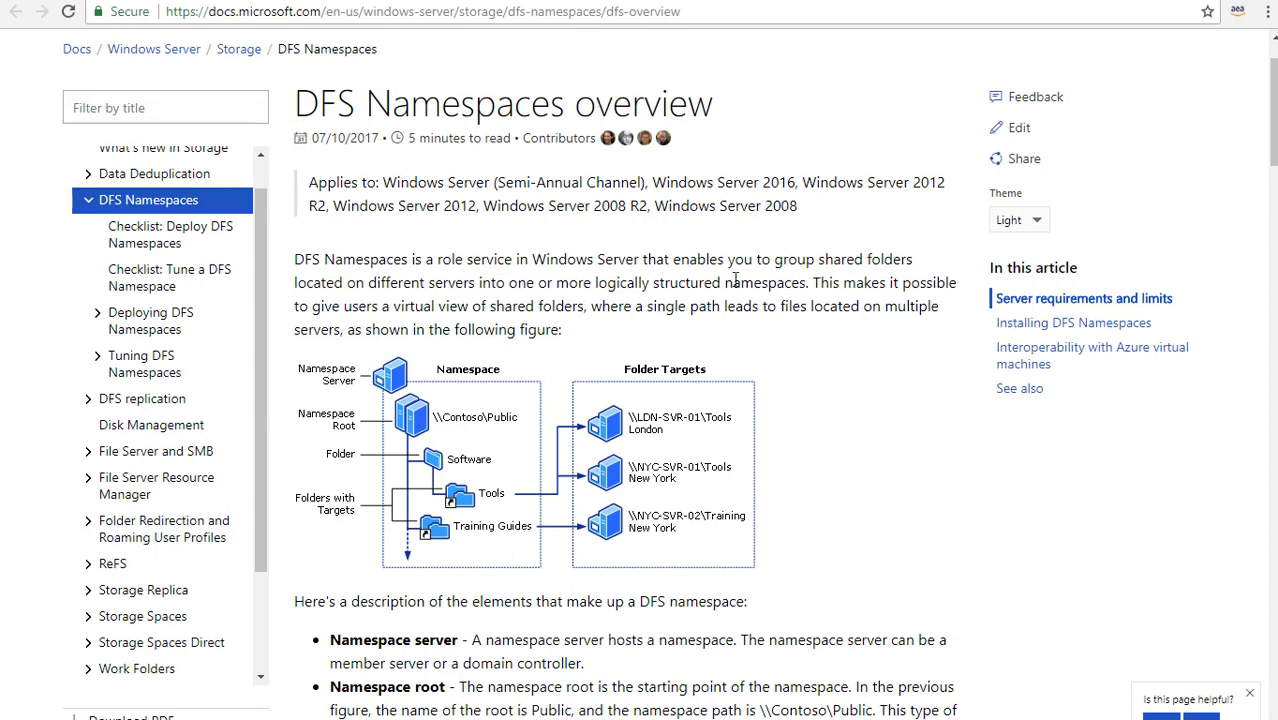
scroll(743, 333, "down", 2)
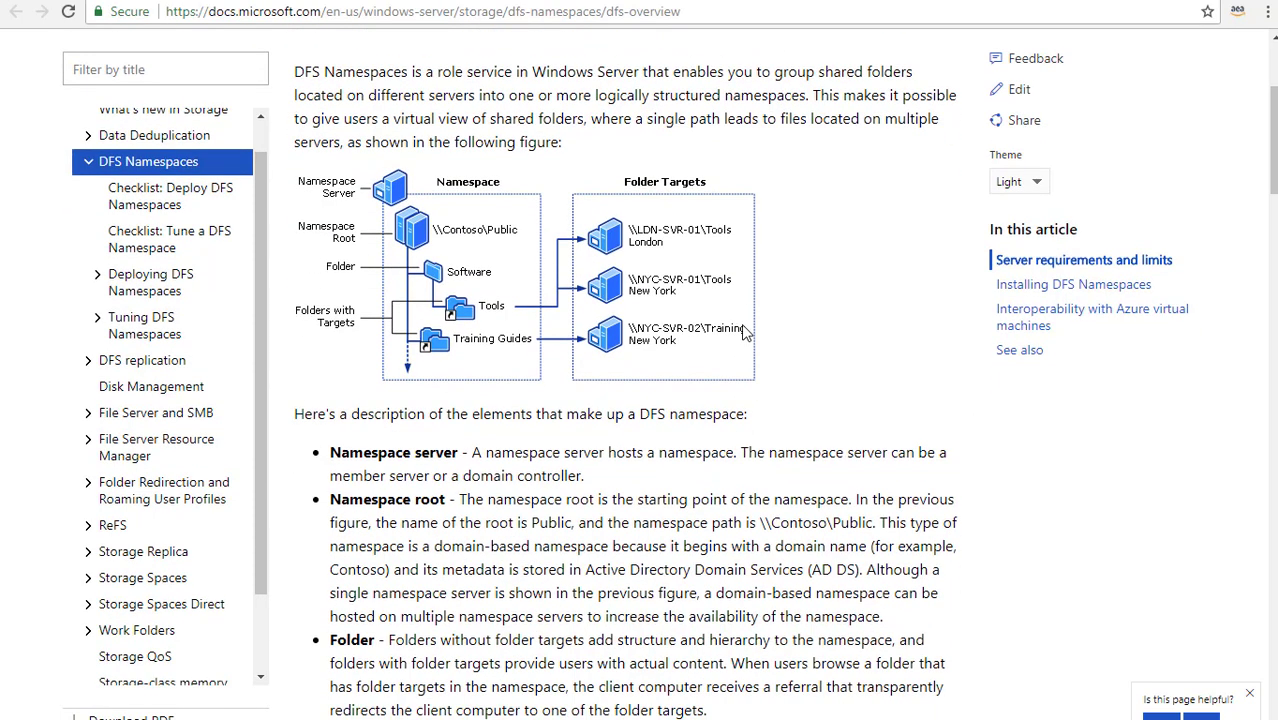
scroll(743, 333, "down", 1)
scroll(747, 332, "down", 1)
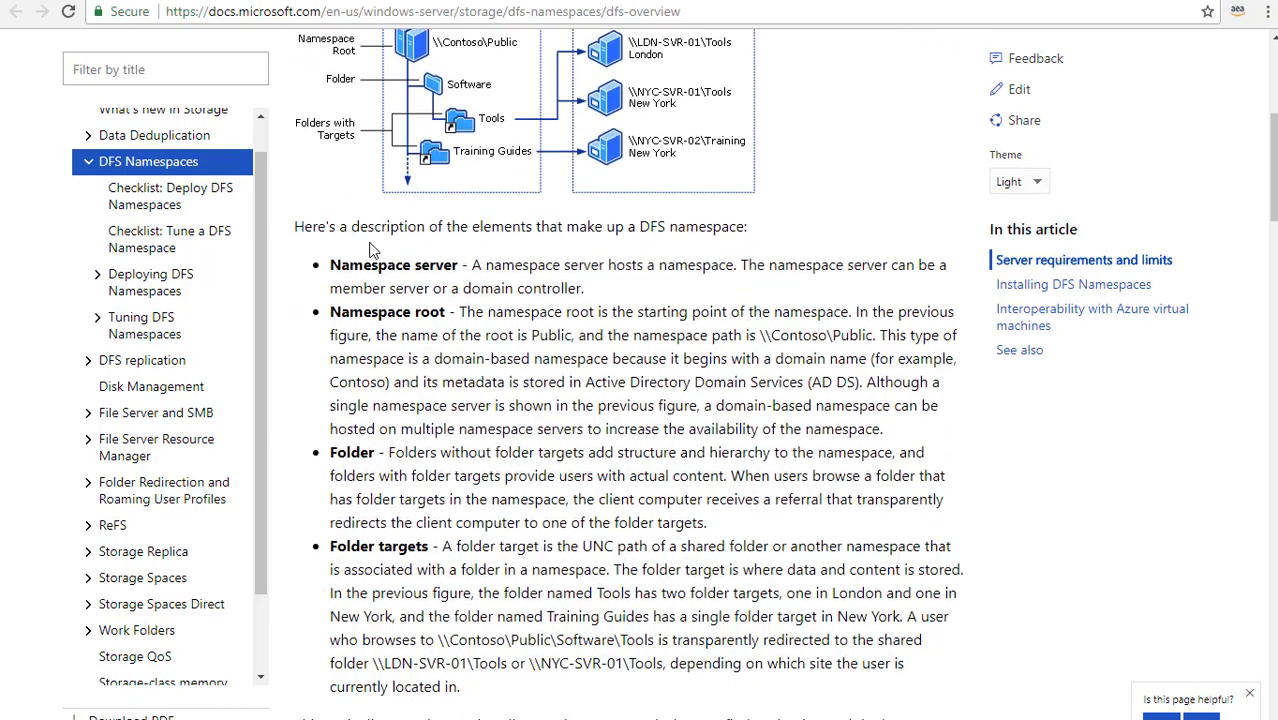
scroll(400, 545, "down", 6)
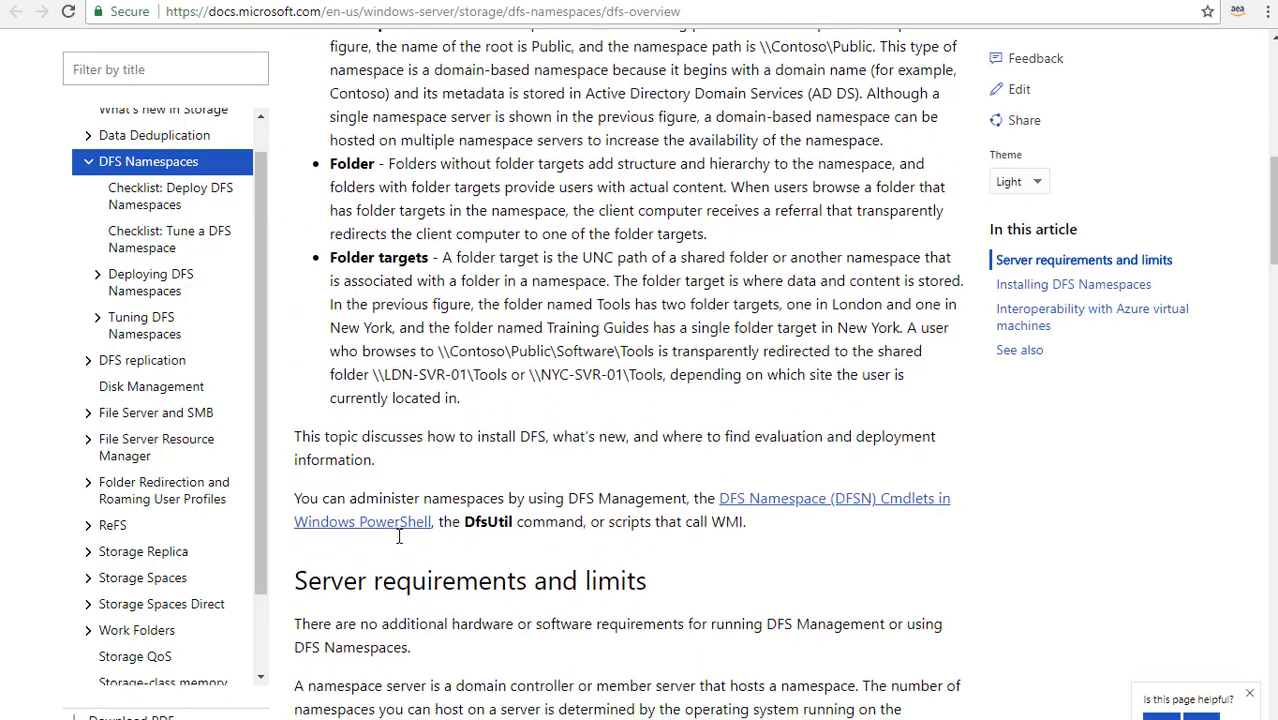
scroll(399, 537, "down", 1)
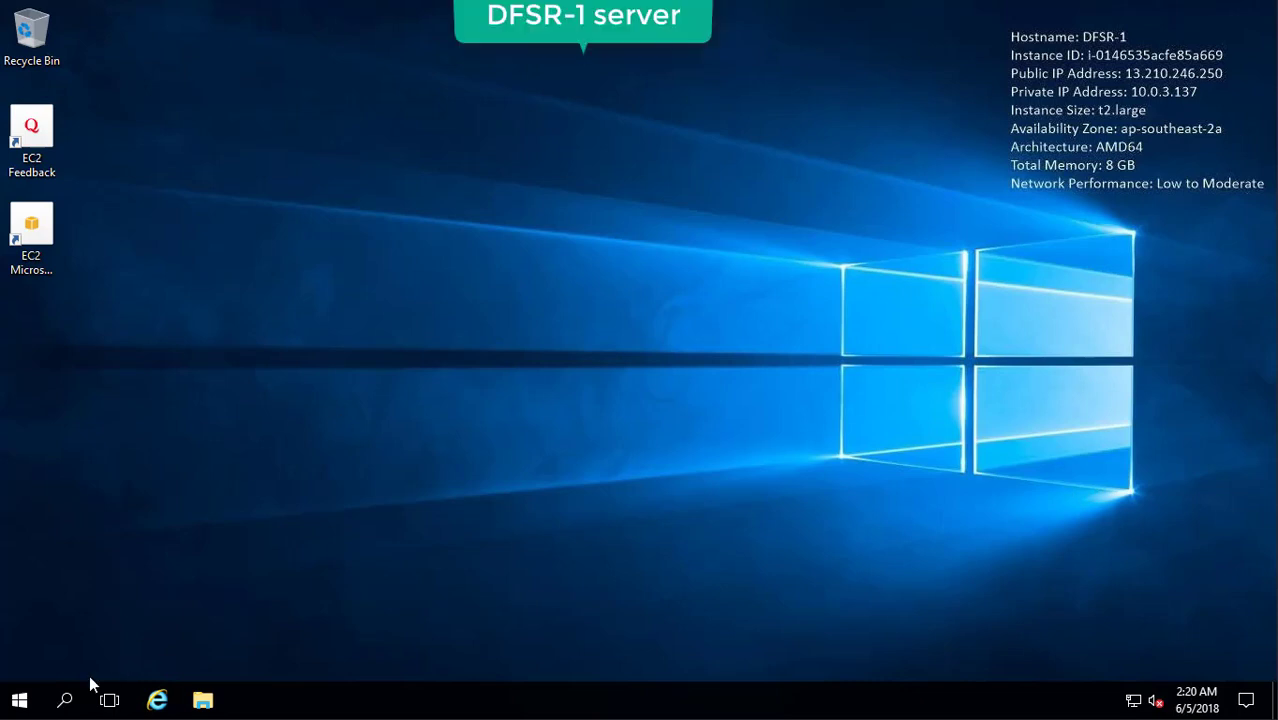
Launch DFS Management from Server Manager's Tools and choose New Namespace on Namespaces.
left_click(65, 698)
type("server")
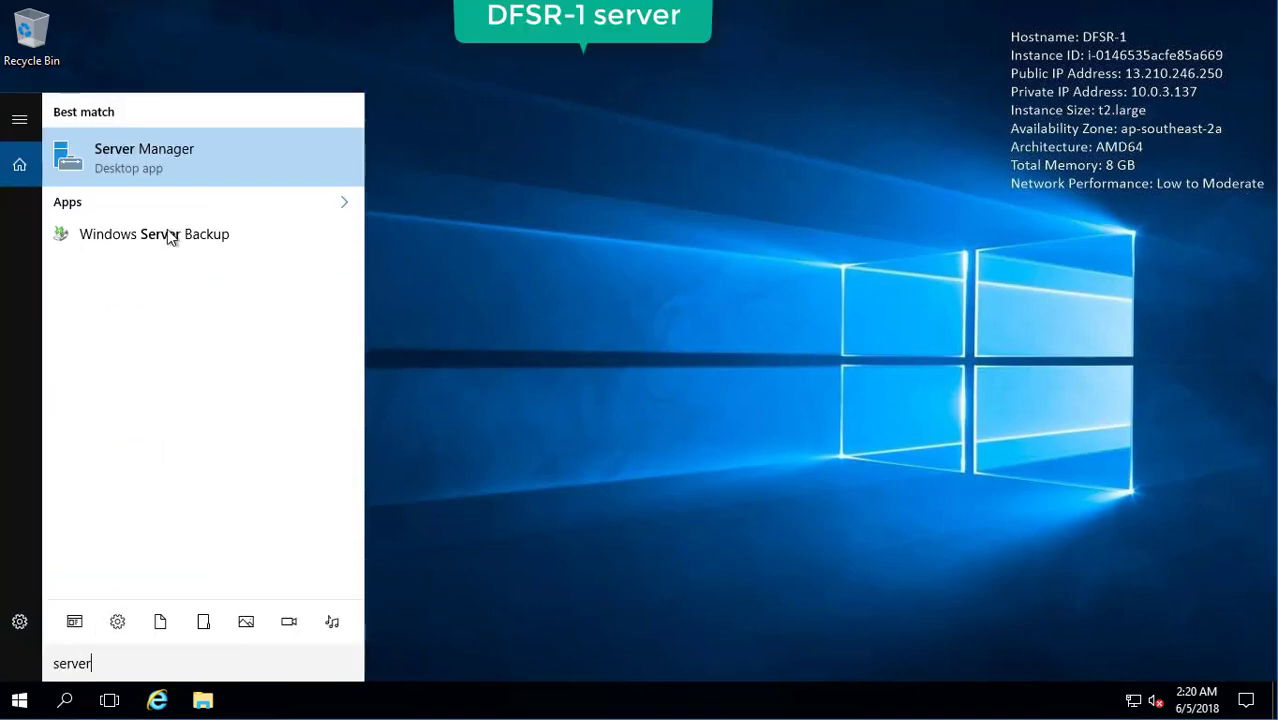
left_click(184, 150)
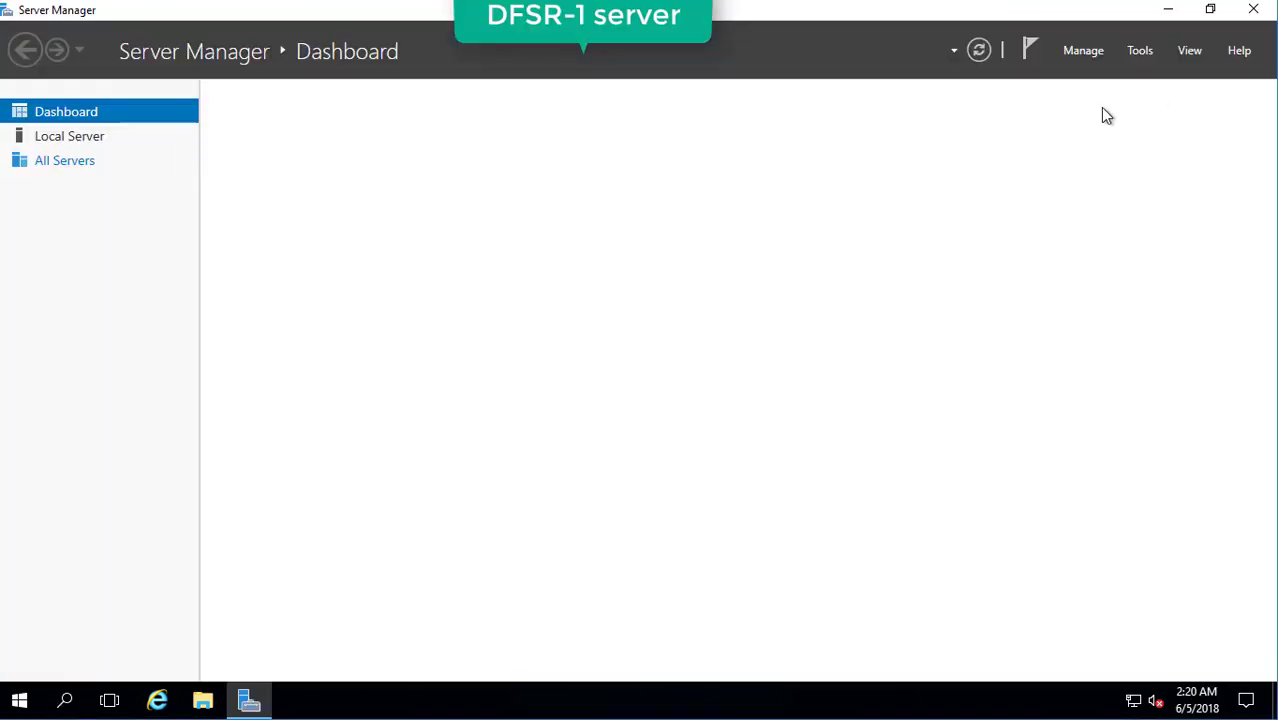
left_click(1140, 51)
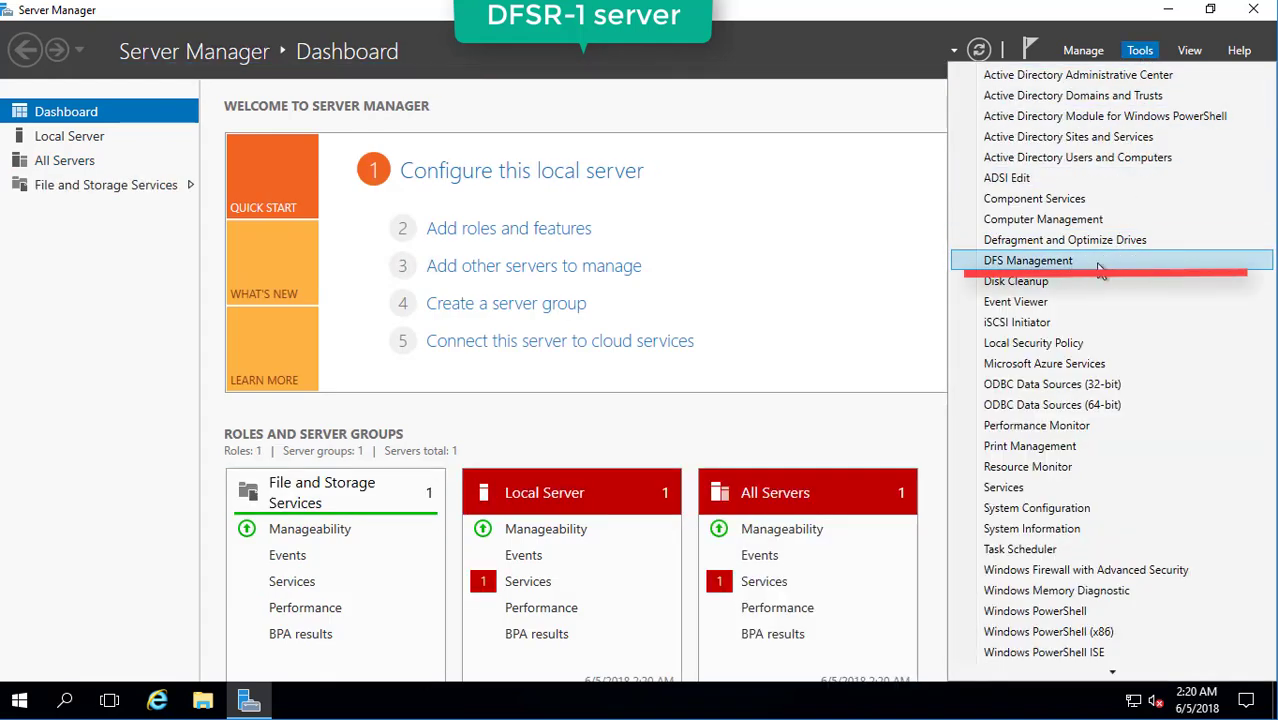
left_click(1100, 266)
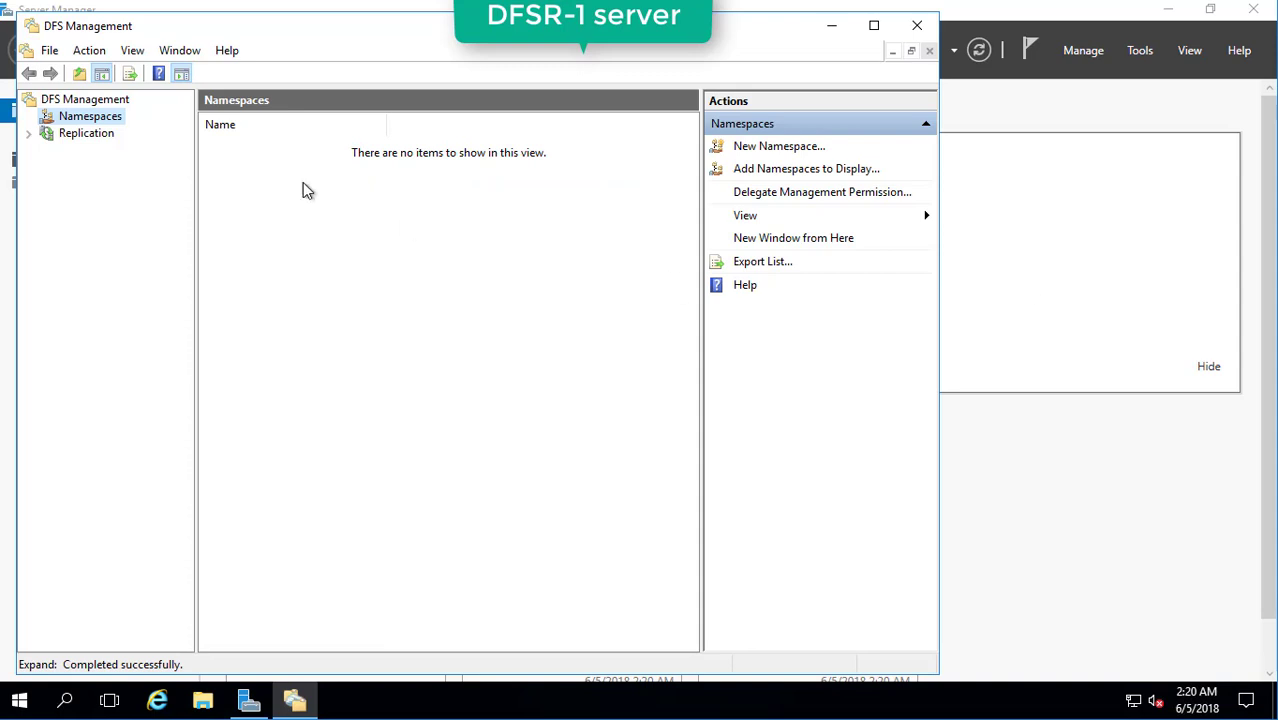
right_click(115, 121)
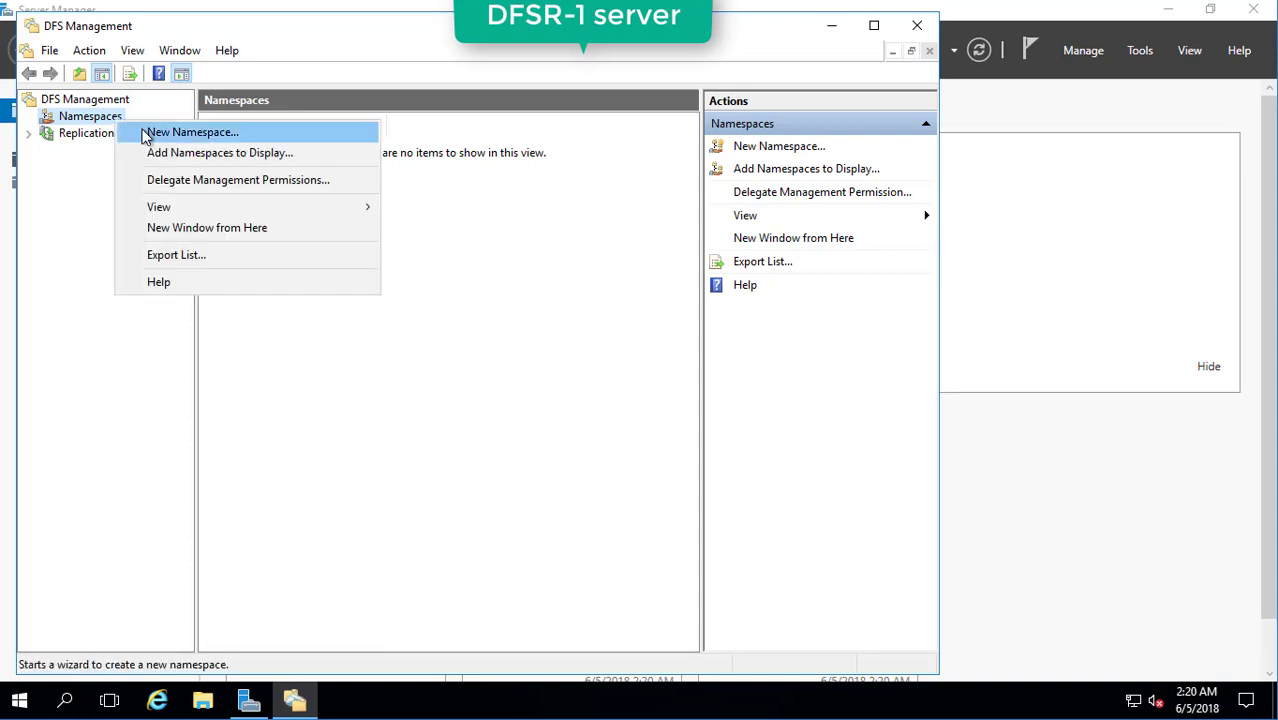
left_click(145, 135)
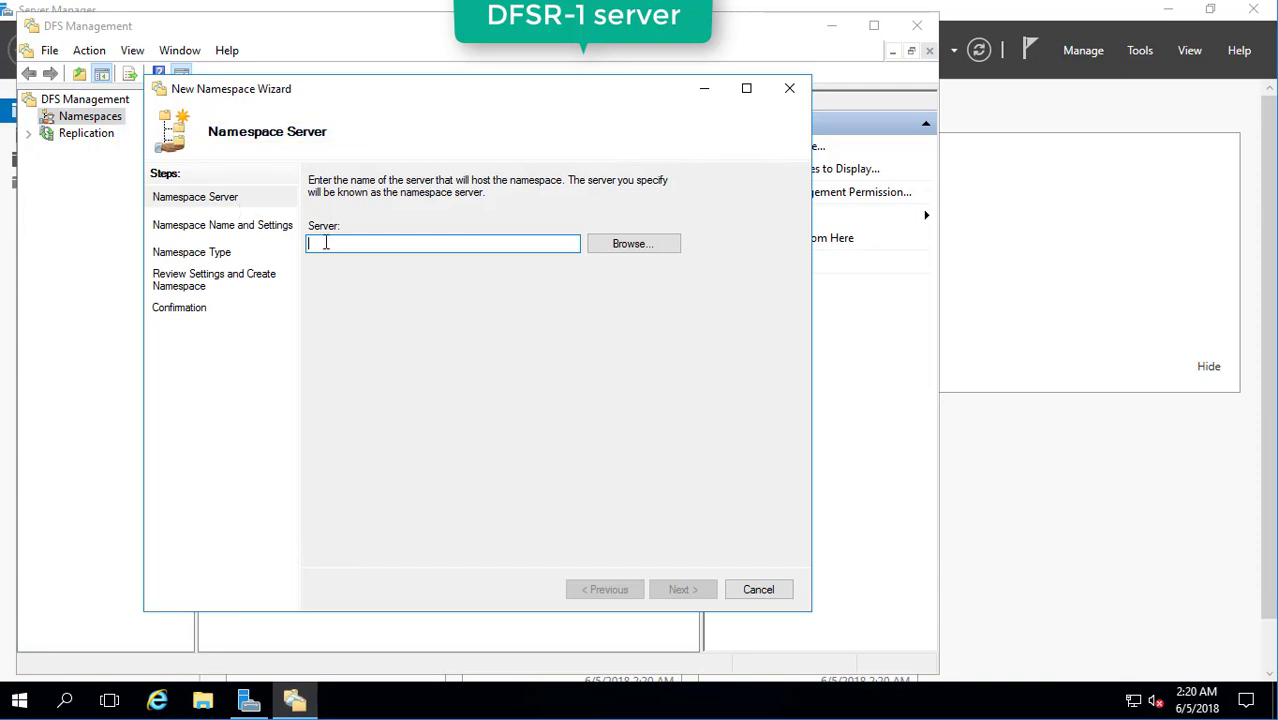
Pick DFSR-1 as the namespace server in the New Namespace Wizard.
left_click(612, 245)
type("df")
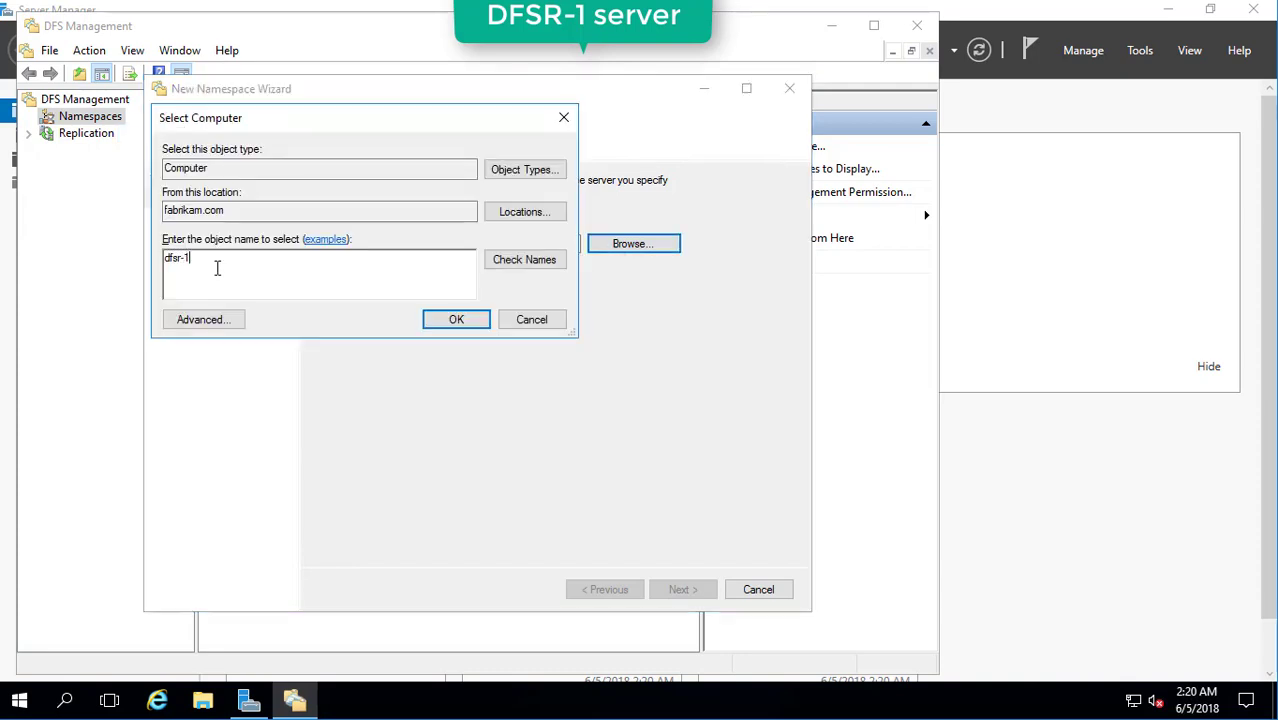
type("sr-1")
left_click(508, 268)
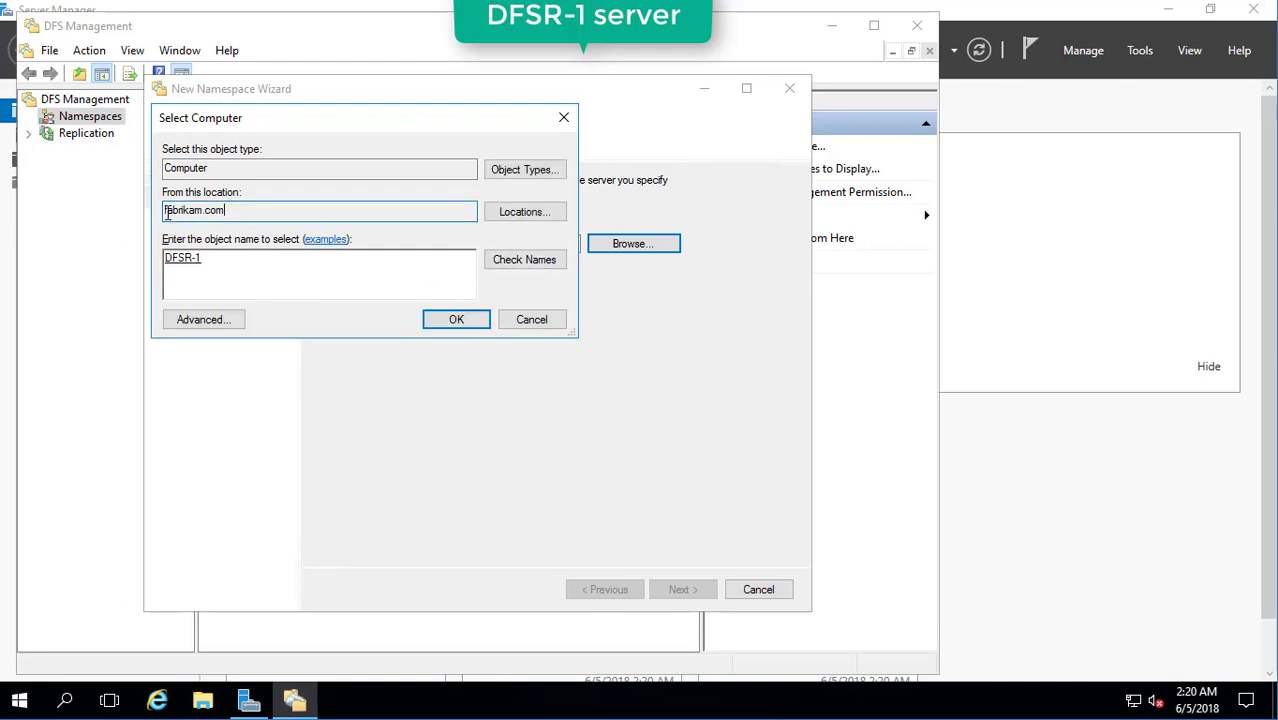
double_click(258, 212)
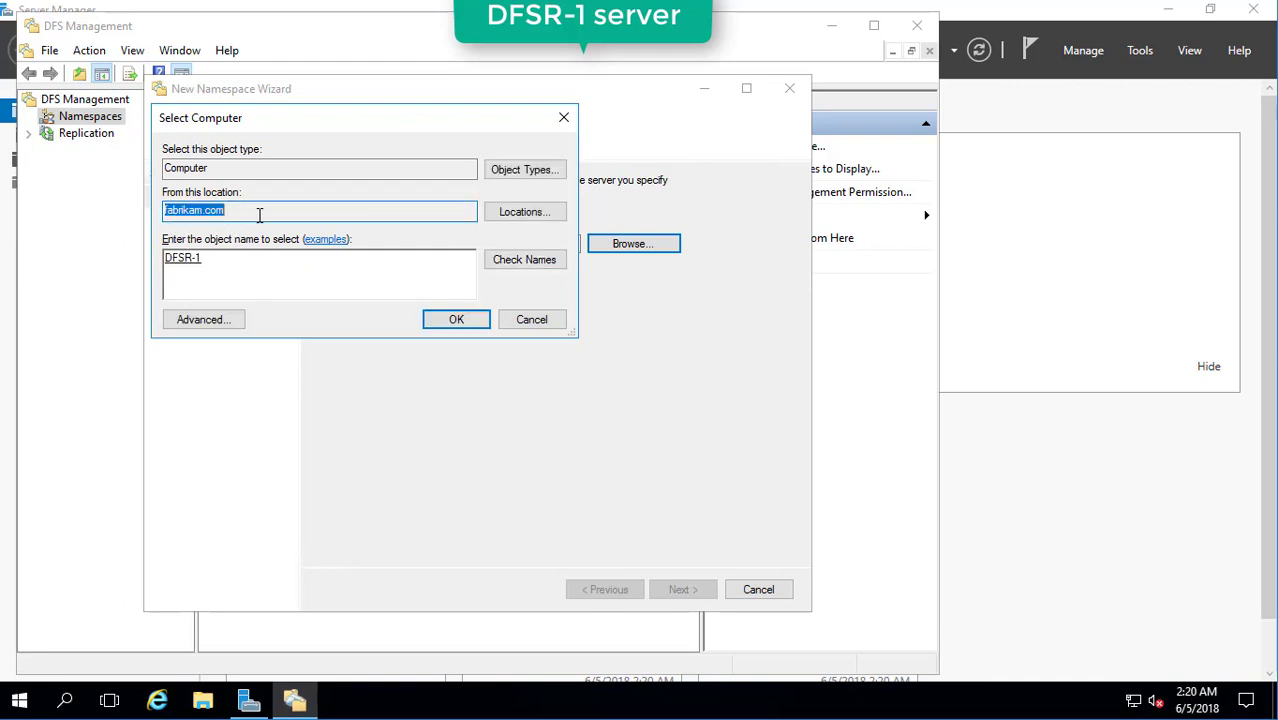
left_click(446, 319)
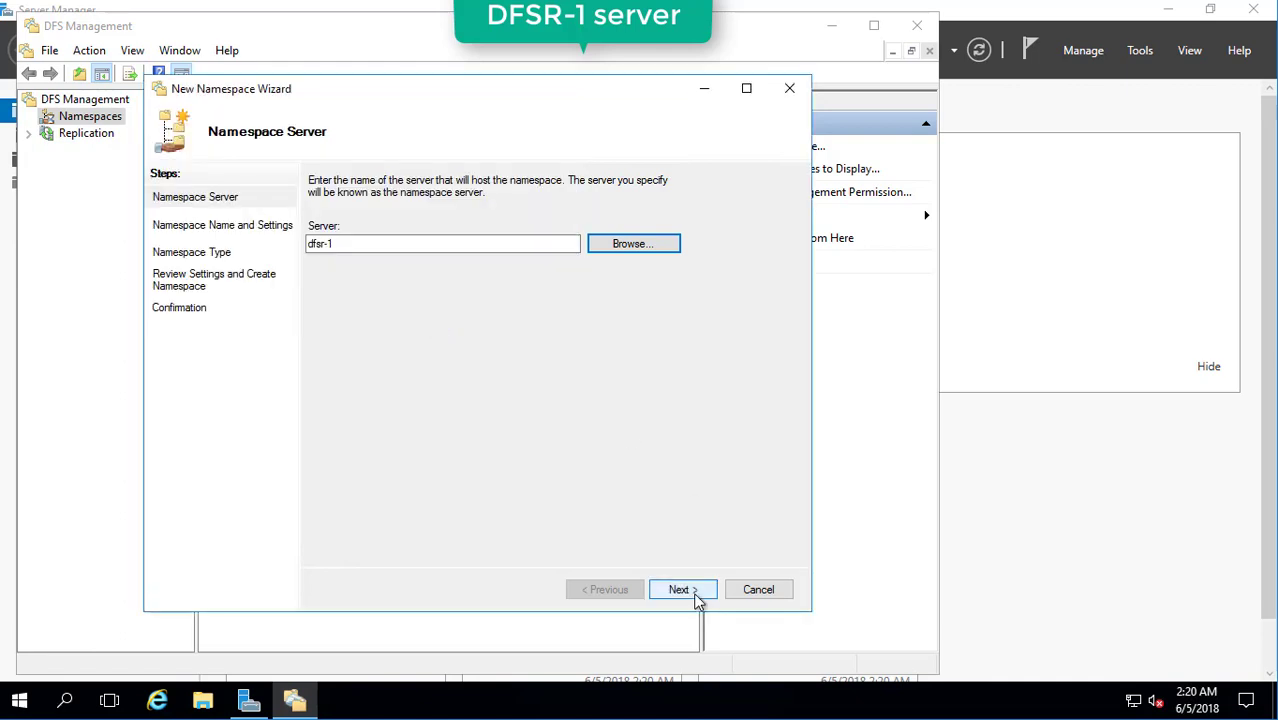
left_click(696, 594)
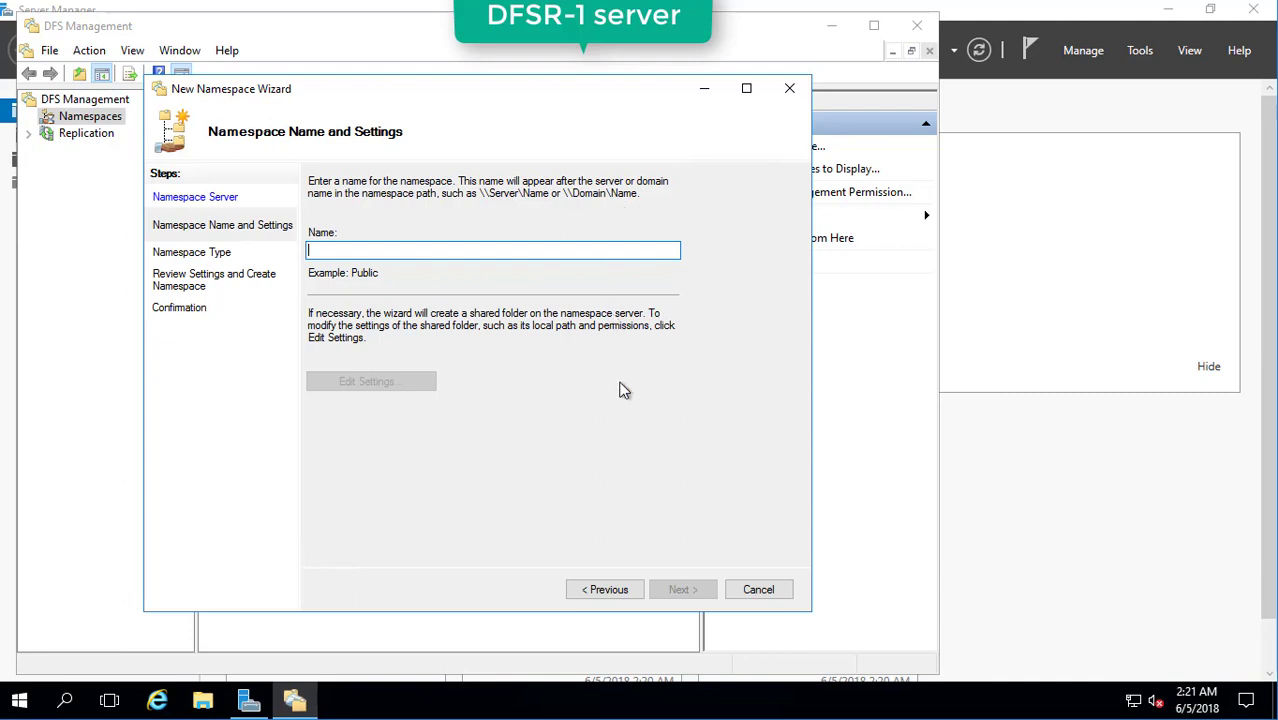
Name the namespace mydata, keep it domain-based, and create it.
type("mydata")
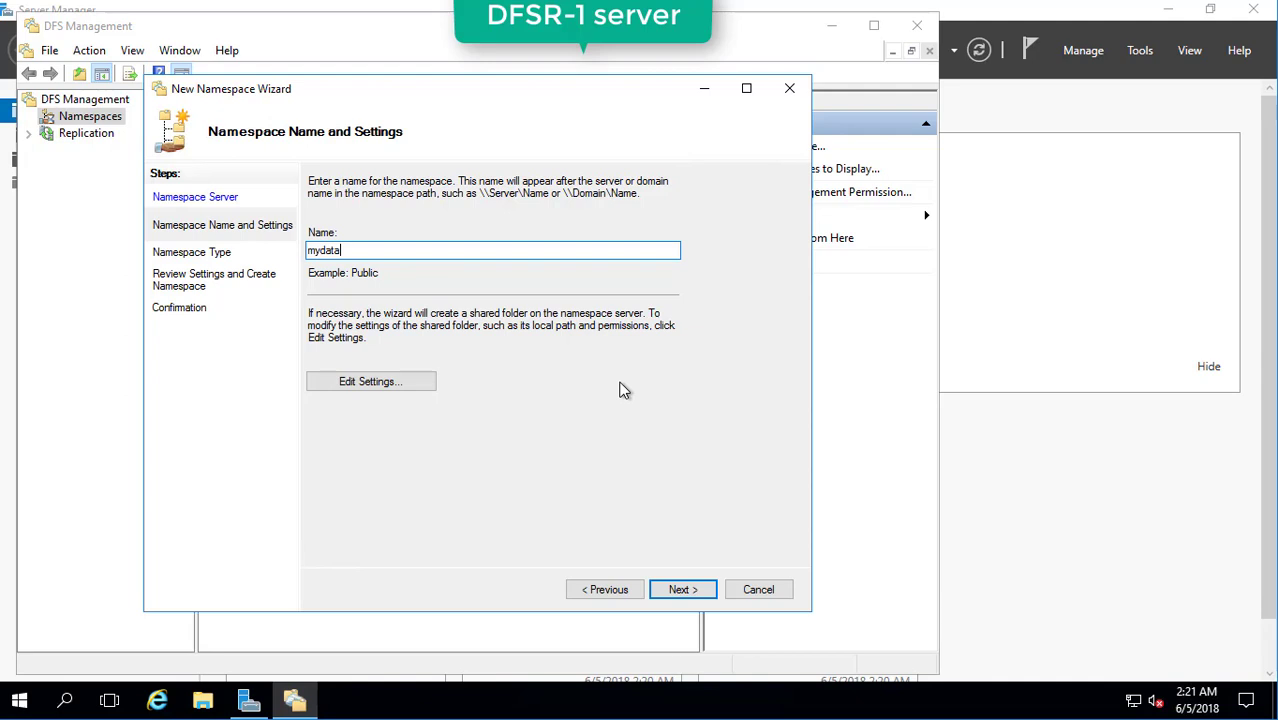
left_click(678, 592)
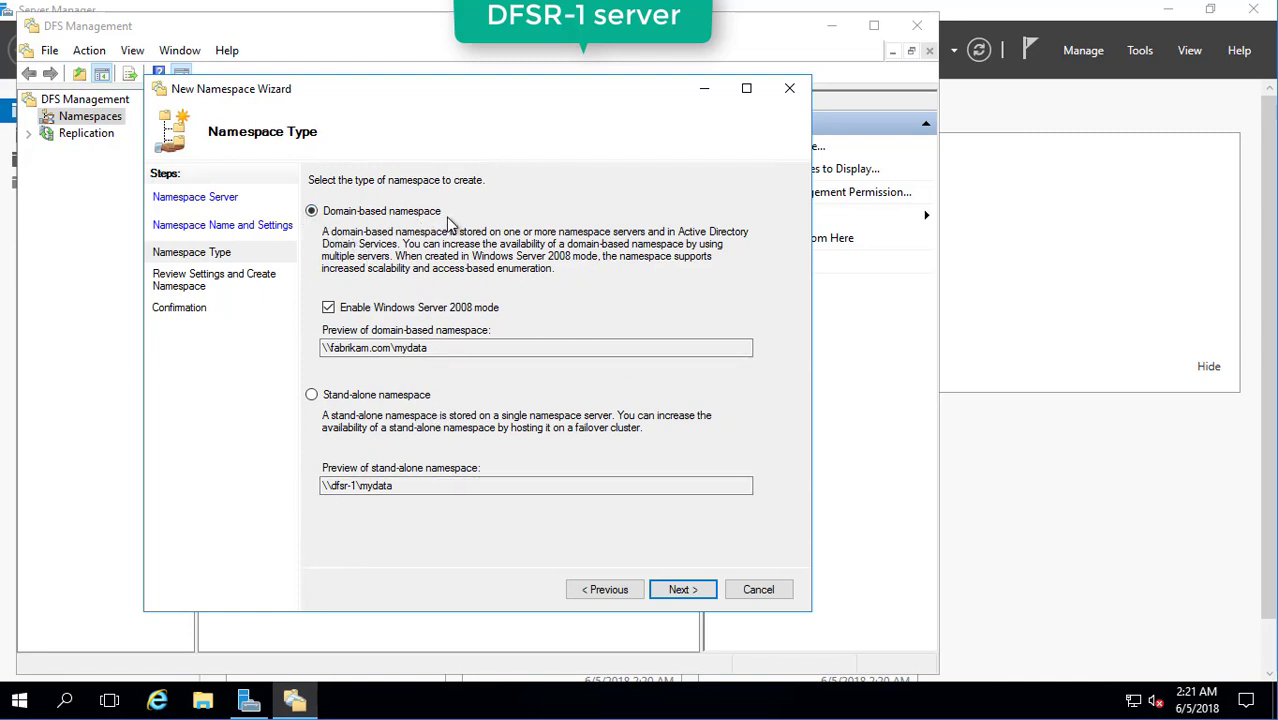
left_click(682, 589)
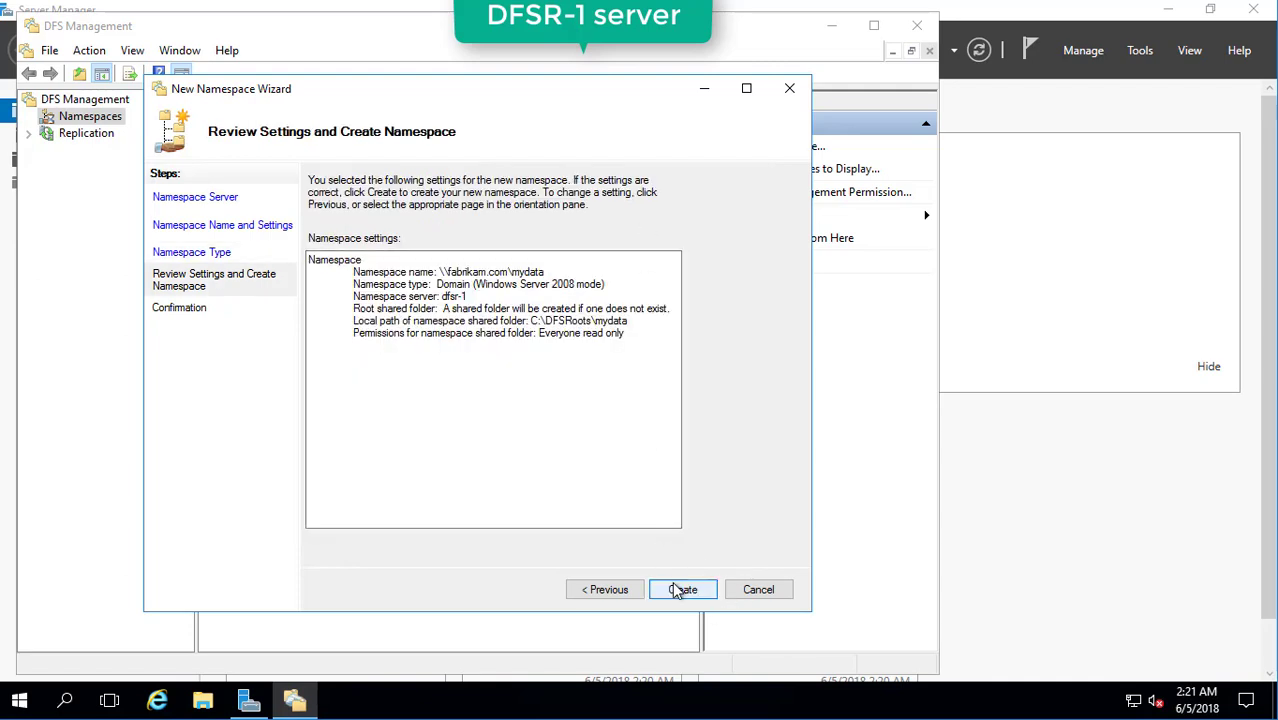
left_click(682, 589)
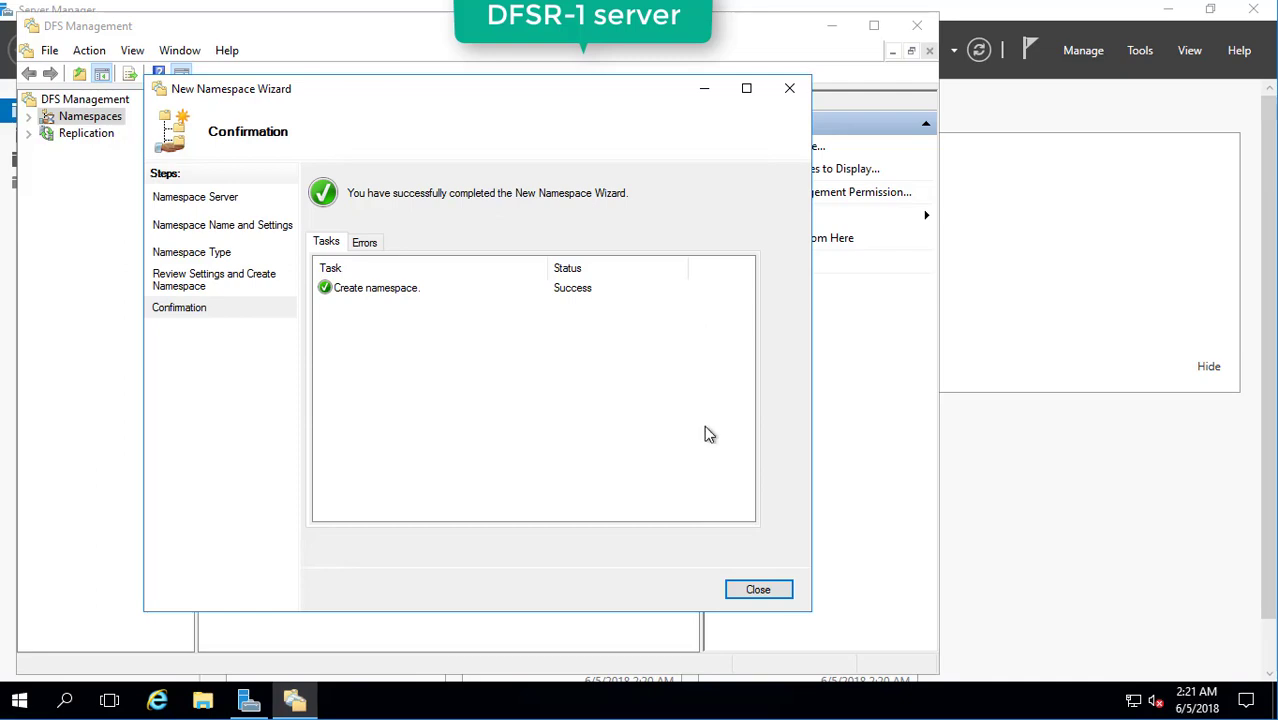
left_click(752, 592)
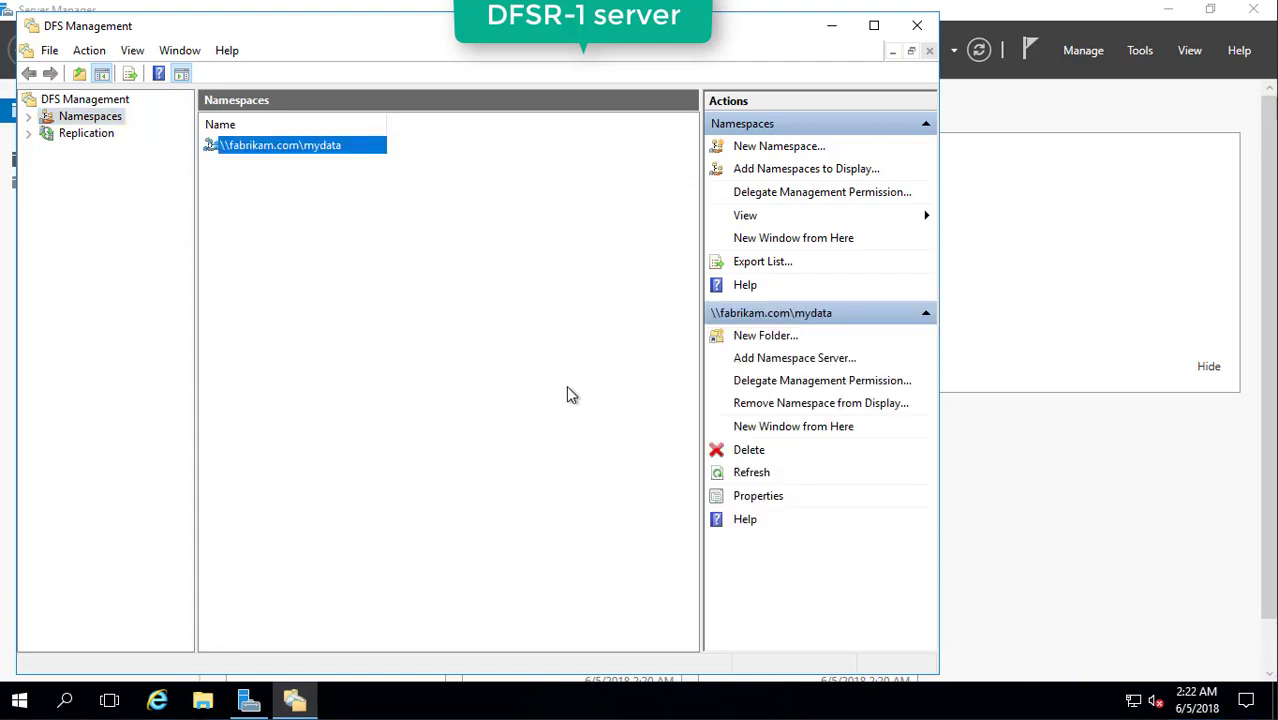
Add DFSR-2 as a namespace server for \\fabrikam.com\mydata.
right_click(296, 151)
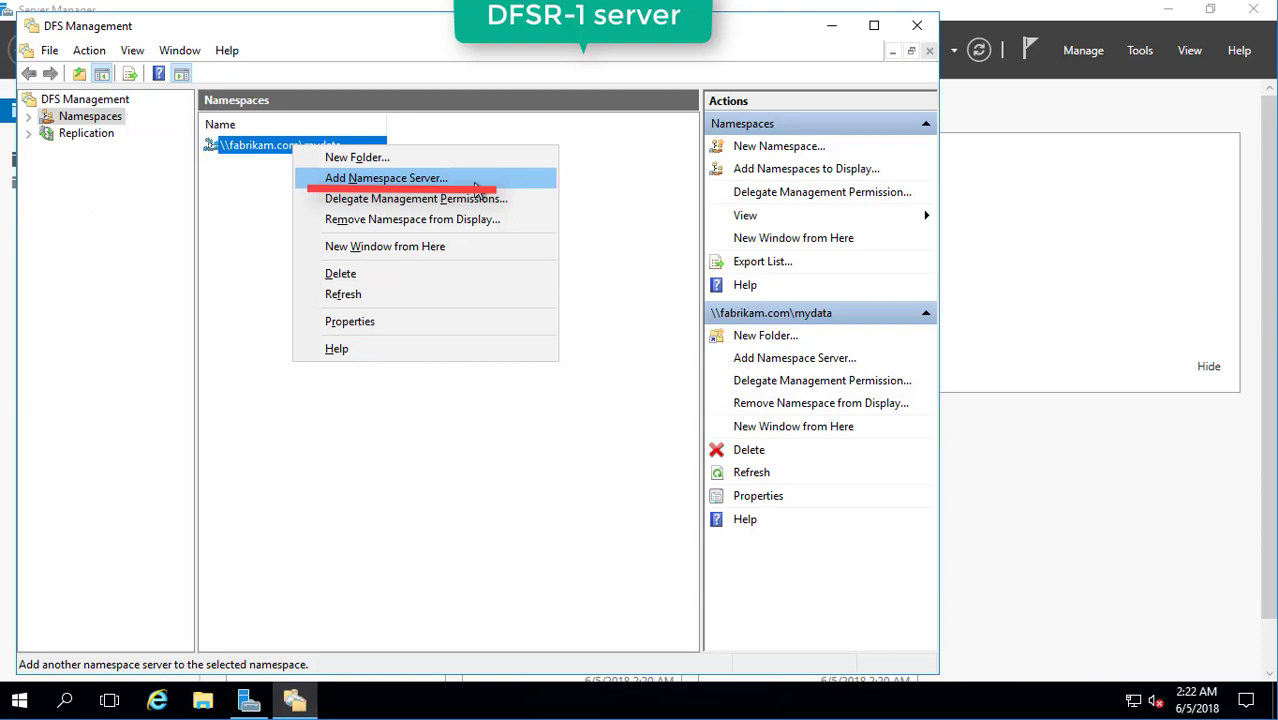
left_click(476, 186)
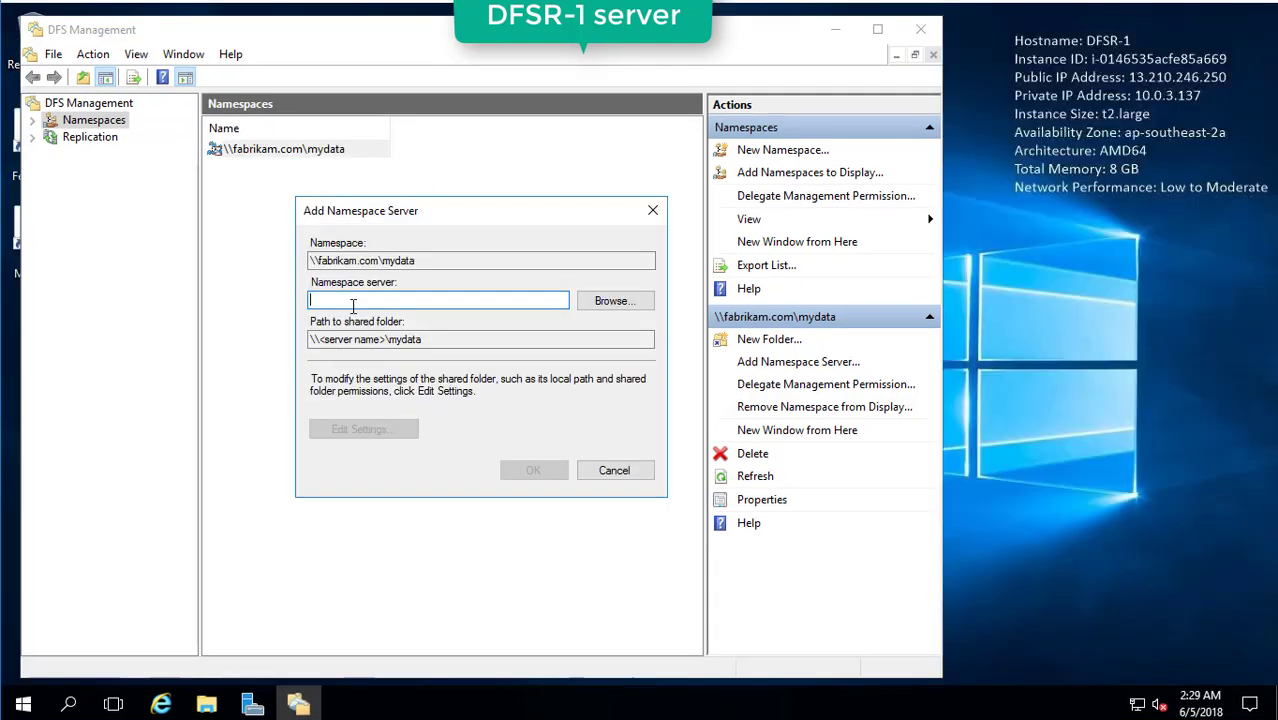
left_click(434, 341)
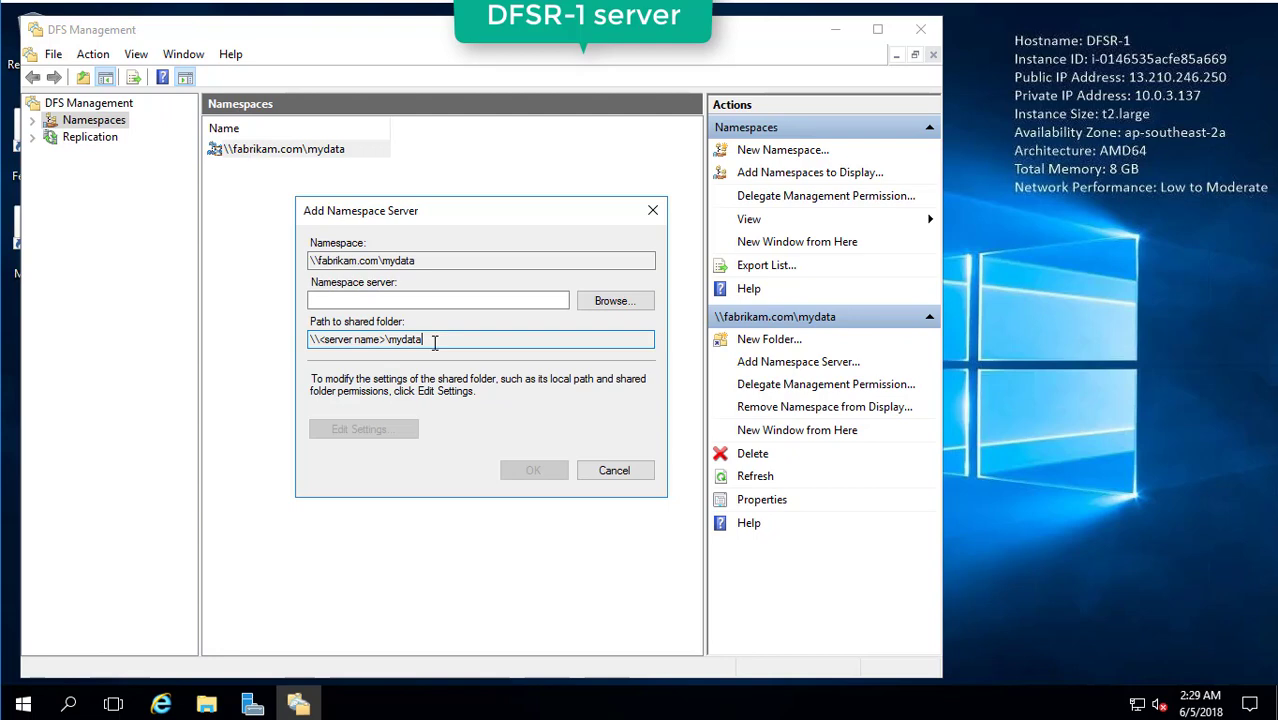
left_click(428, 300)
left_click(612, 300)
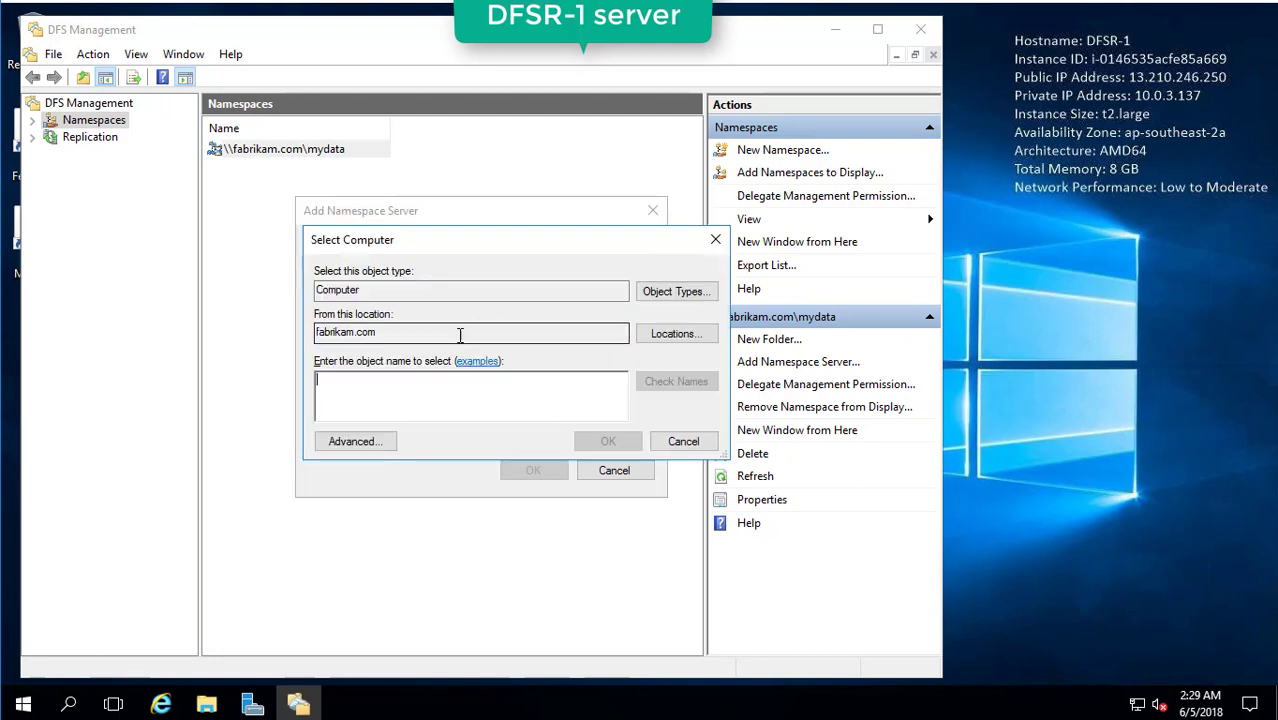
type("dfsr")
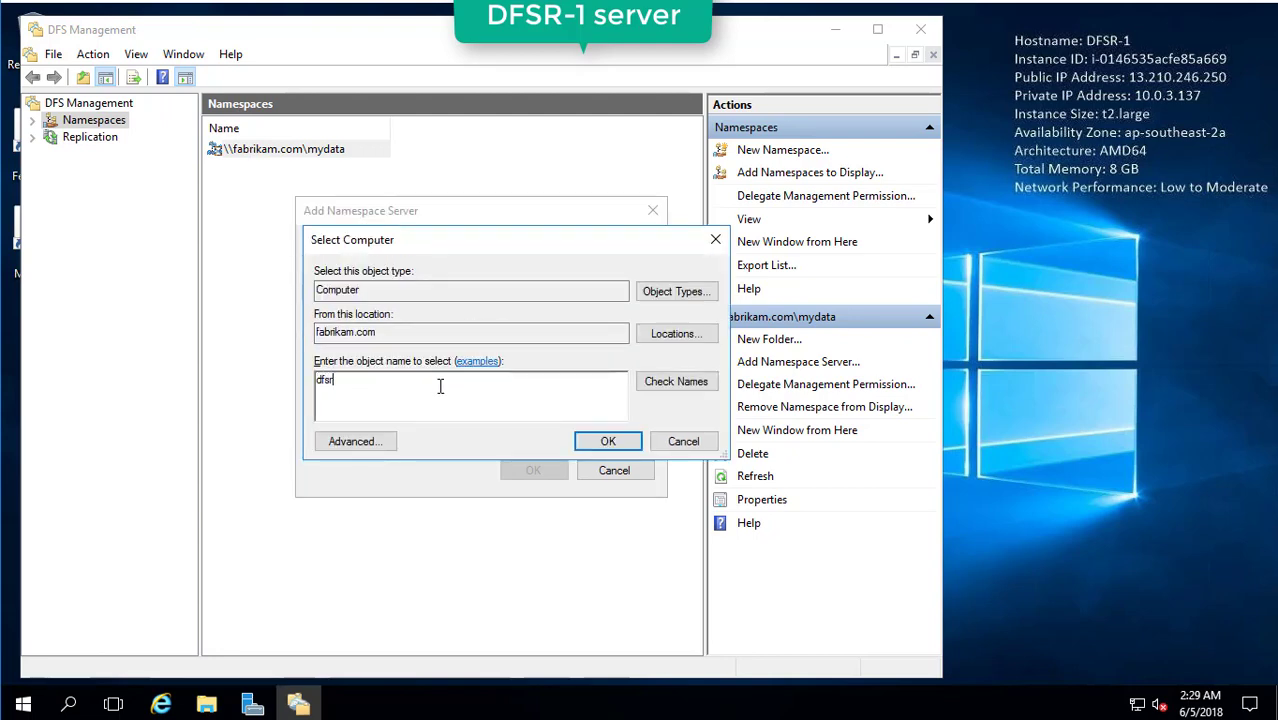
type("-2")
left_click(668, 387)
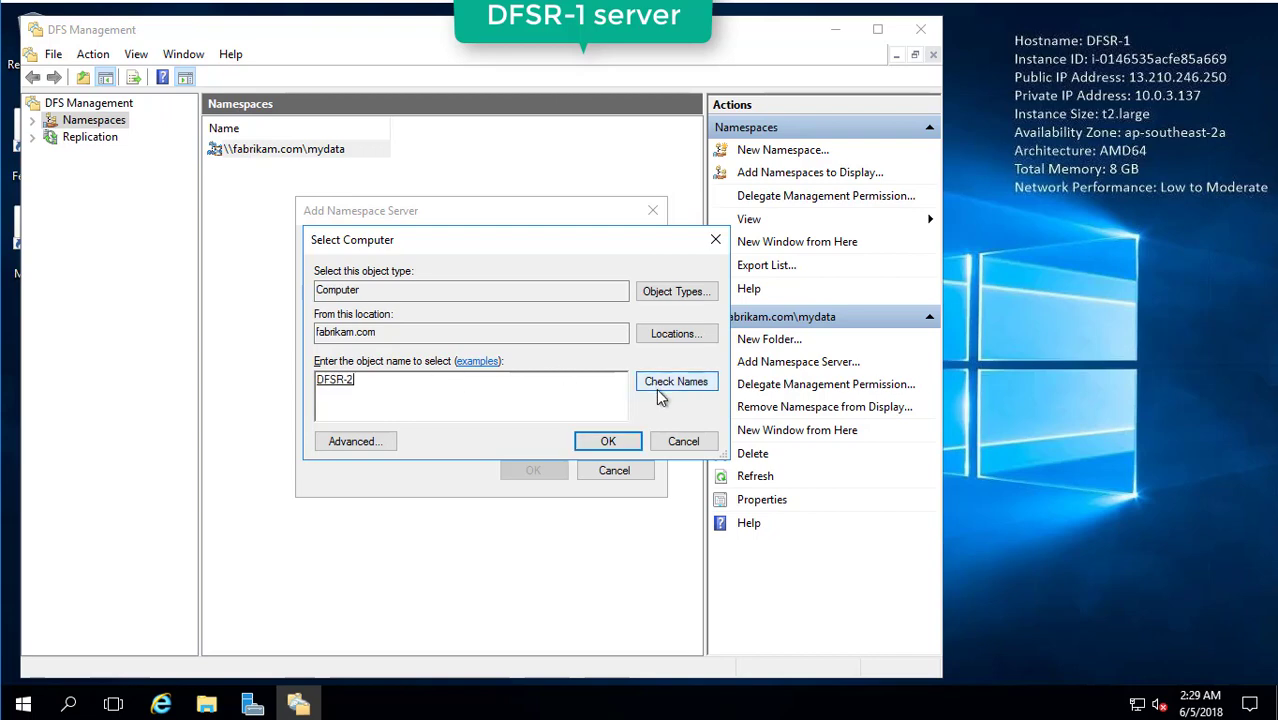
left_click(611, 442)
Select the \\DFSR-2\mydata shared folder path and open its Edit Settings.
left_click_drag(447, 340, 158, 324)
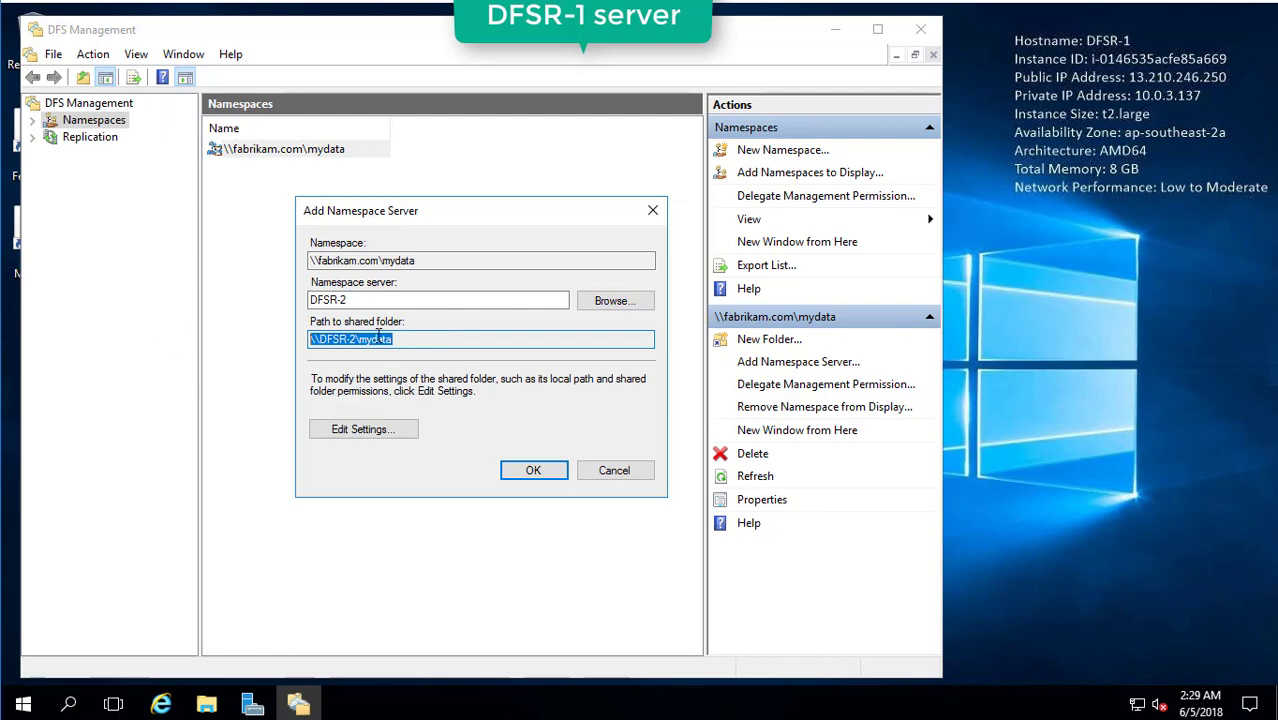
left_click_drag(312, 340, 459, 334)
left_click(384, 434)
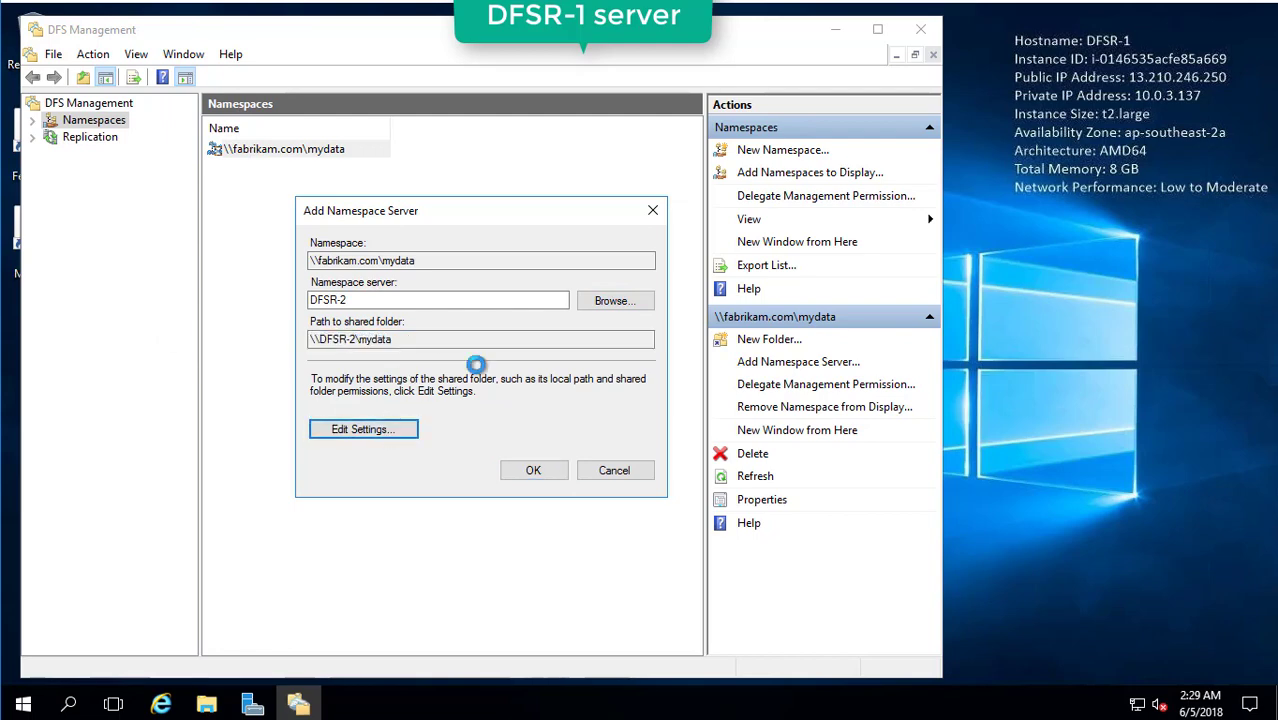
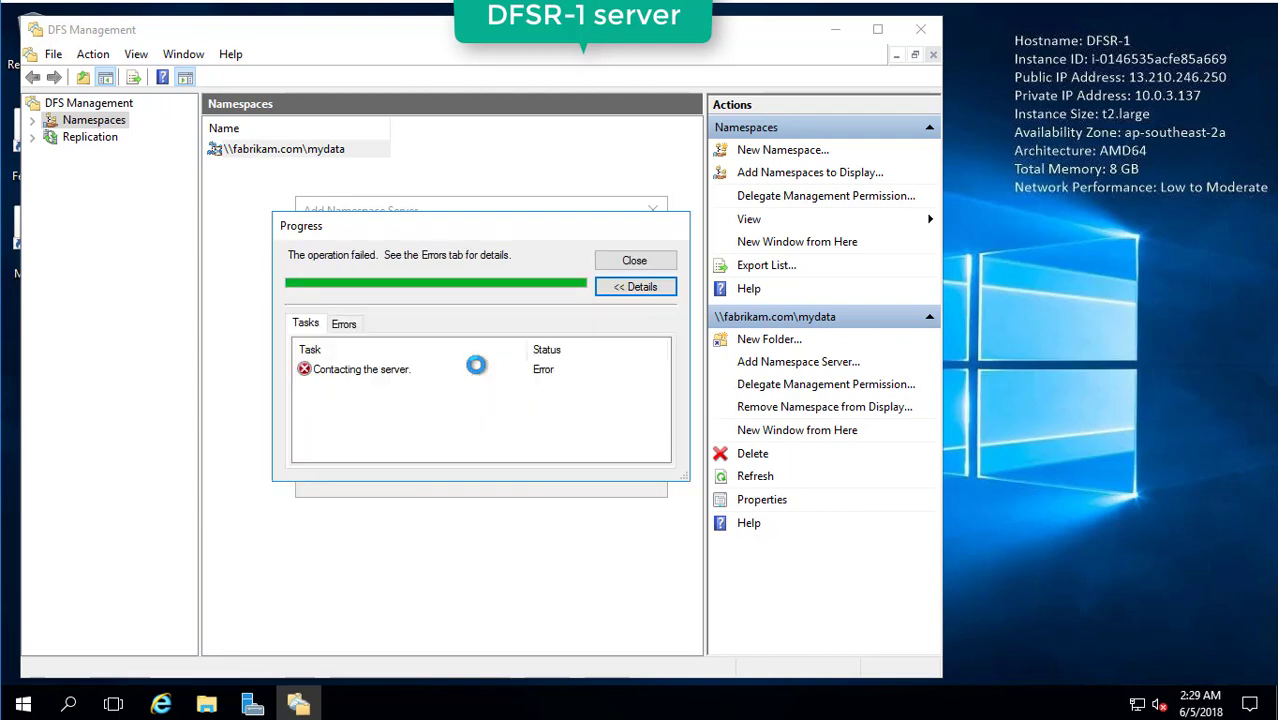
Read the error for the failed namespace server addition, then close the progress report.
left_click(343, 323)
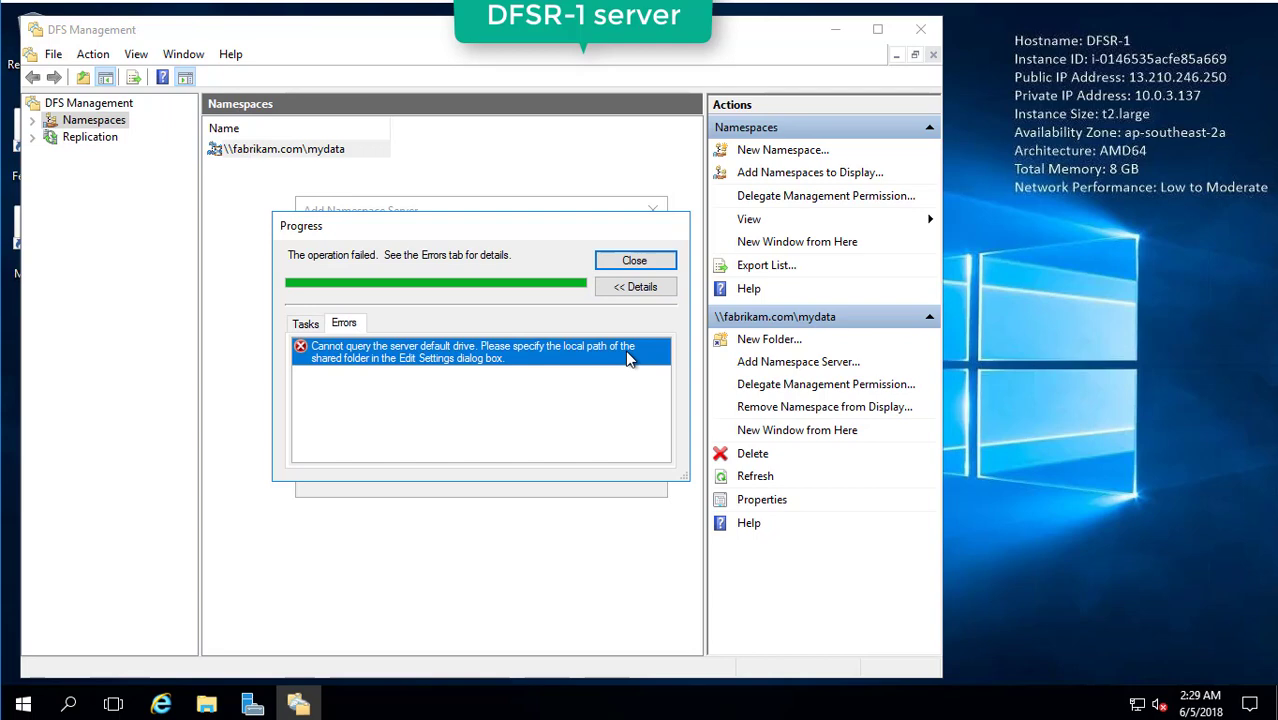
left_click(634, 261)
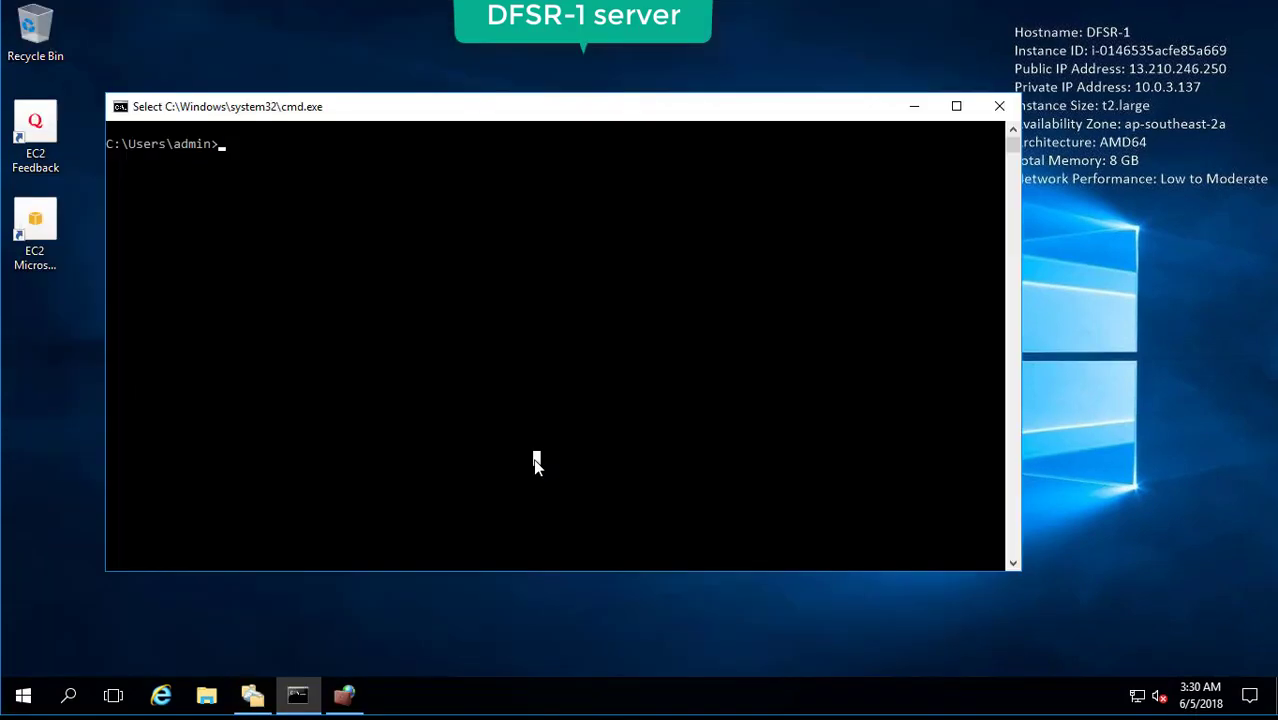
Ping dfsr-2 from DFSR-1's Command Prompt.
type("ping dfsr")
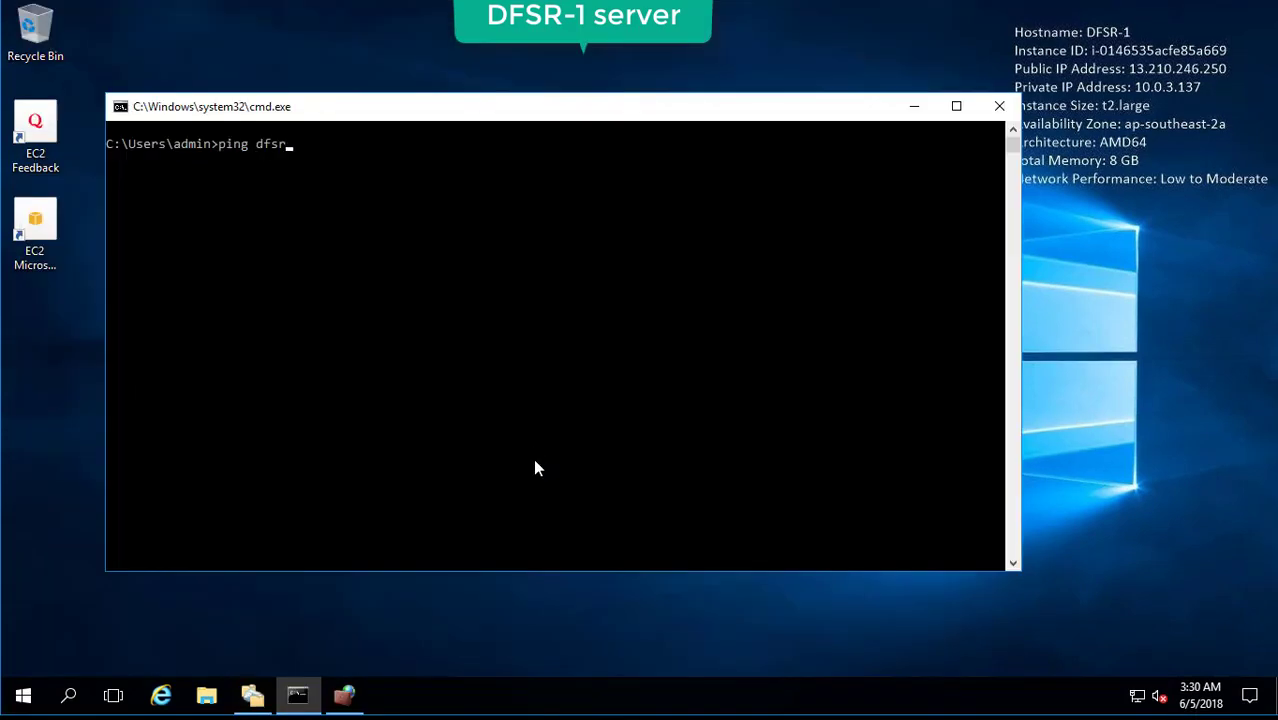
type("-2")
key("Return")
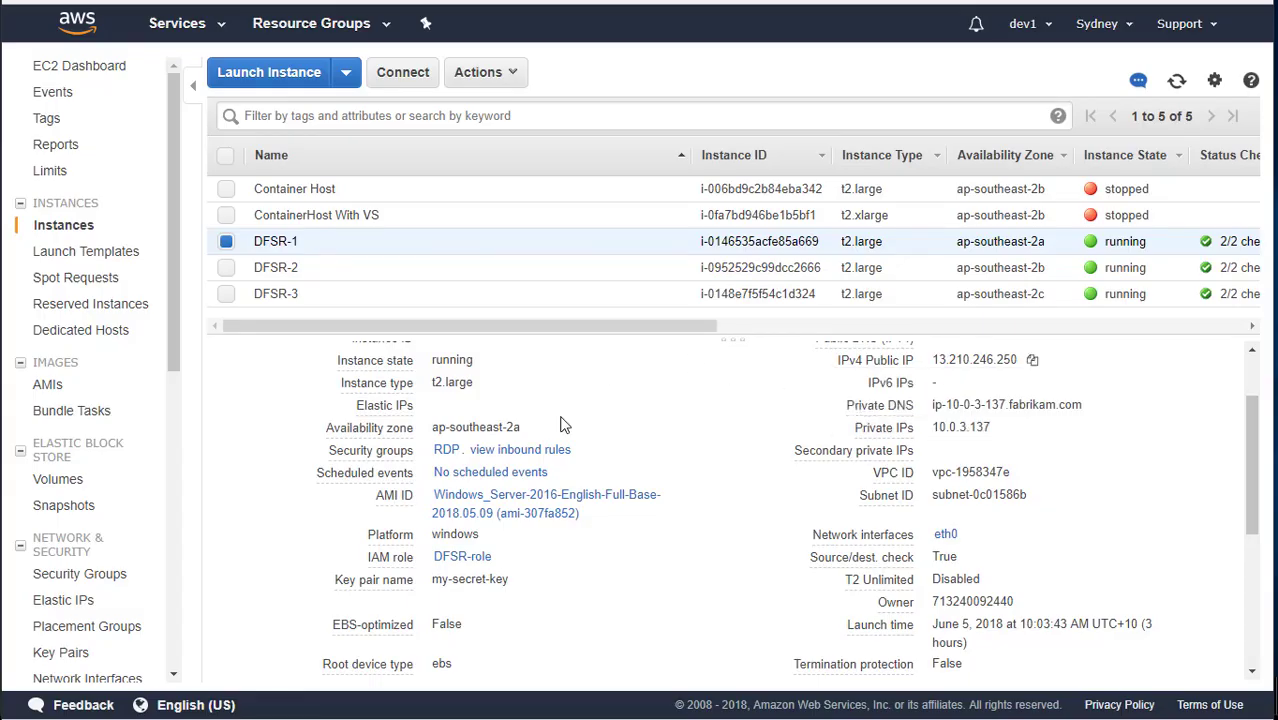
Compare the DFSR-1, DFSR-2 and DFSR-3 instance details in the EC2 instance list.
left_click(310, 268)
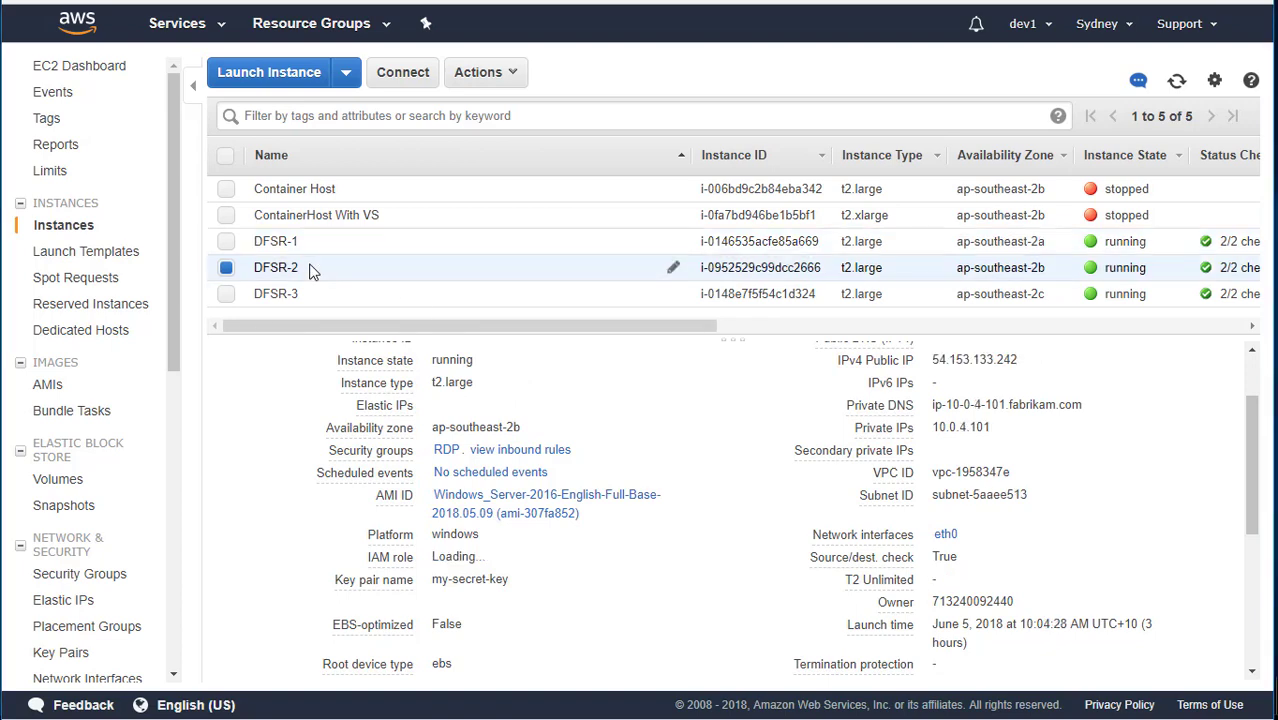
left_click(310, 292)
left_click(315, 243)
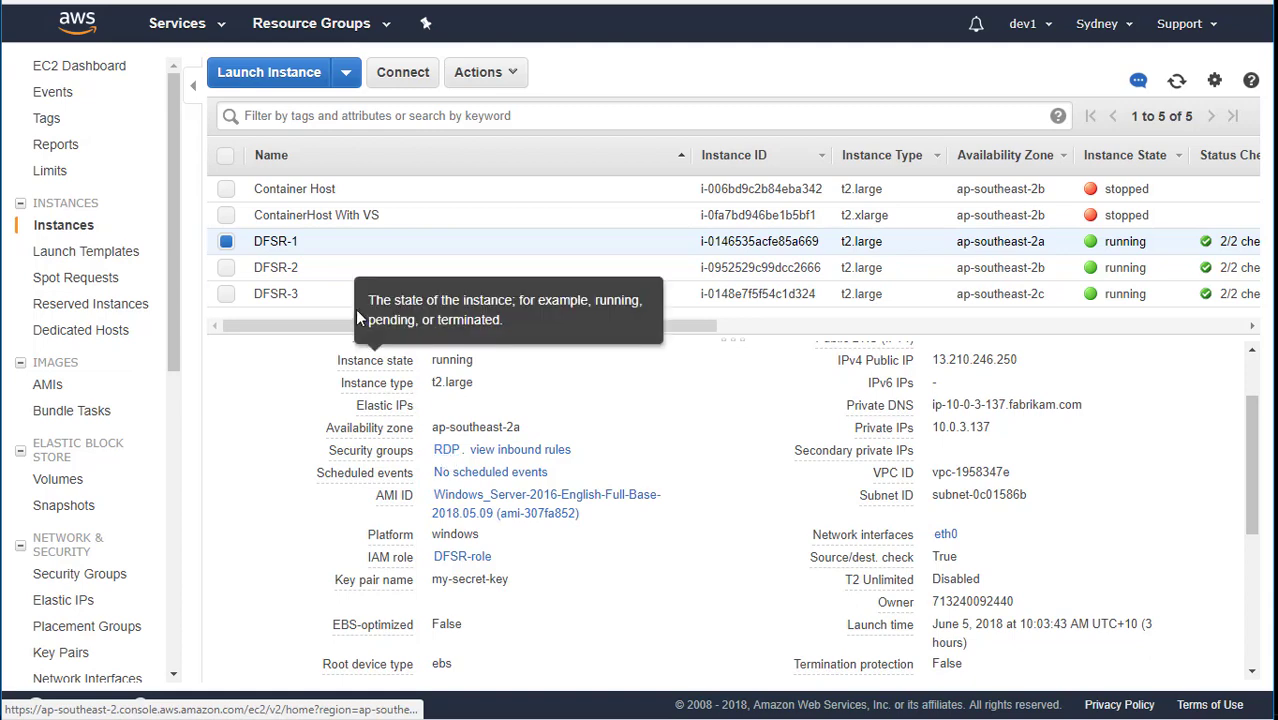
left_click(350, 268)
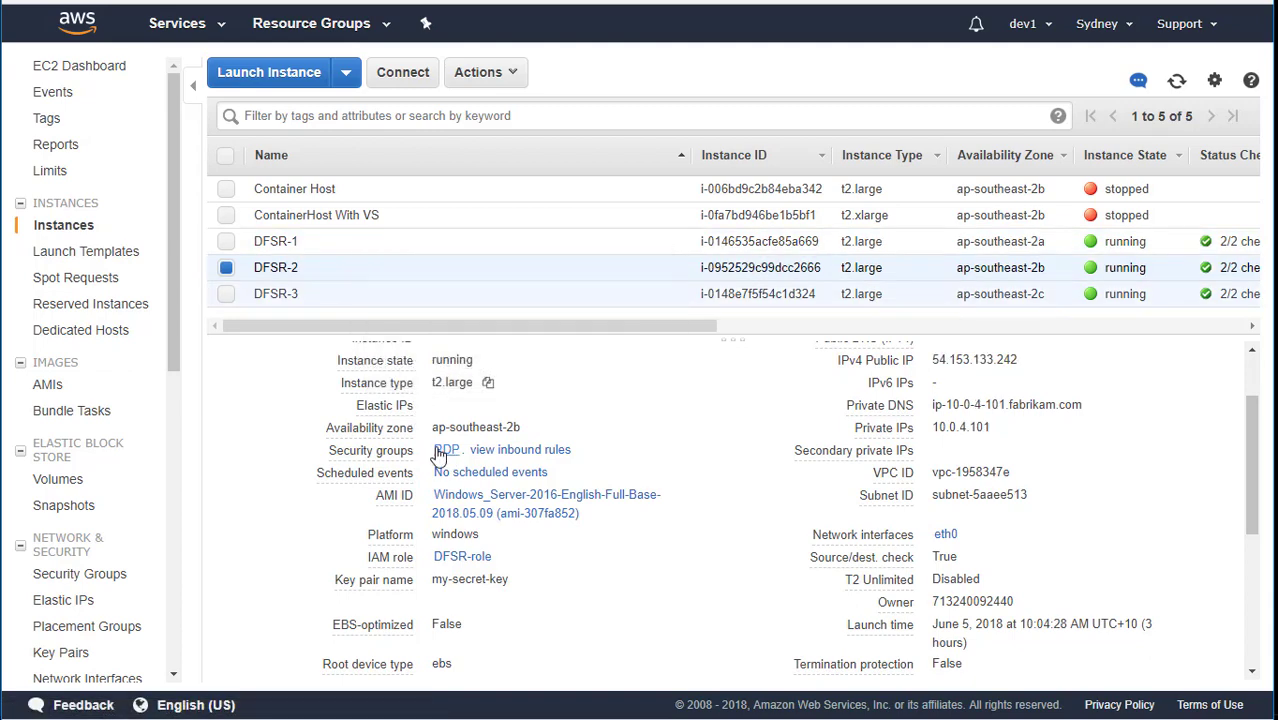
left_click(349, 295)
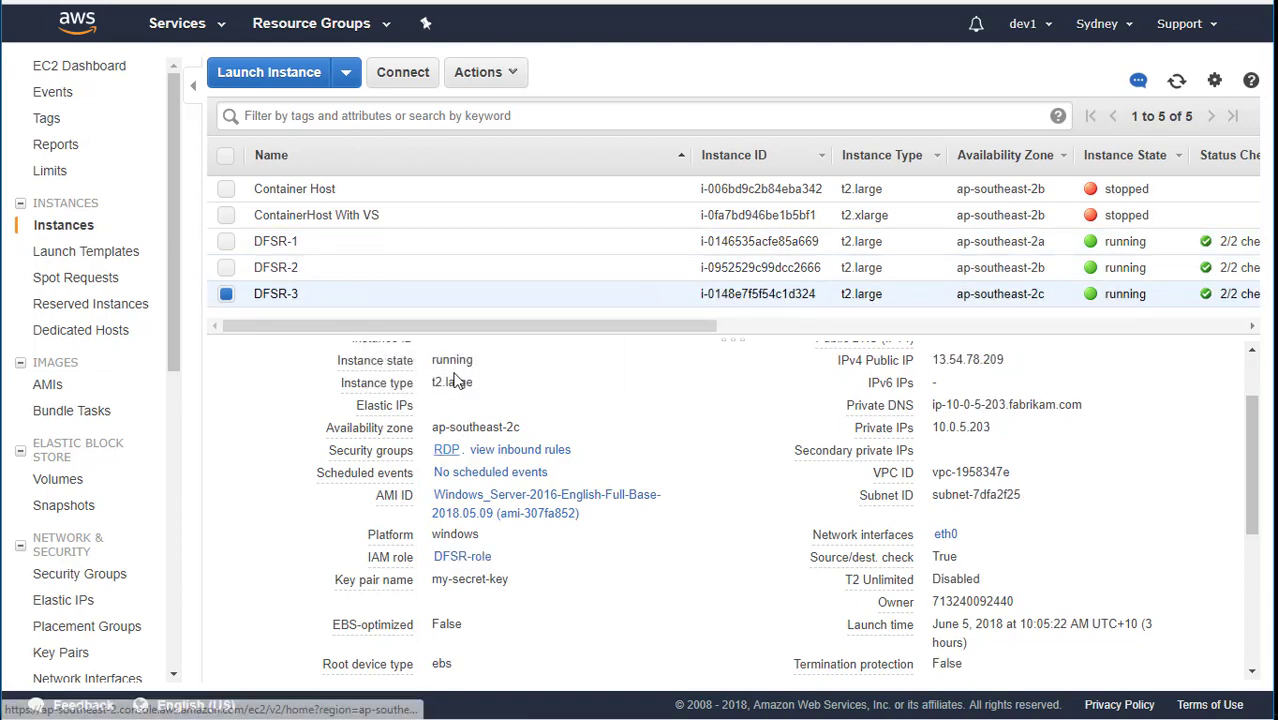
left_click(294, 243)
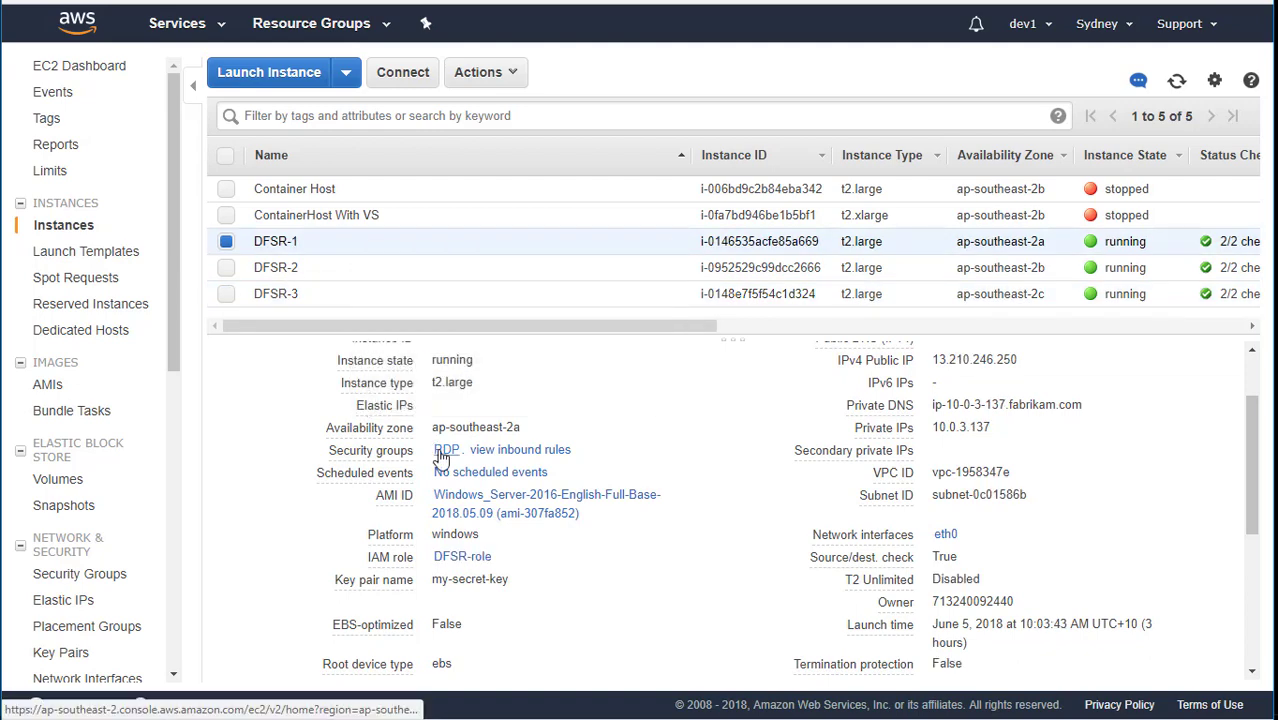
right_click(445, 451)
key("Escape")
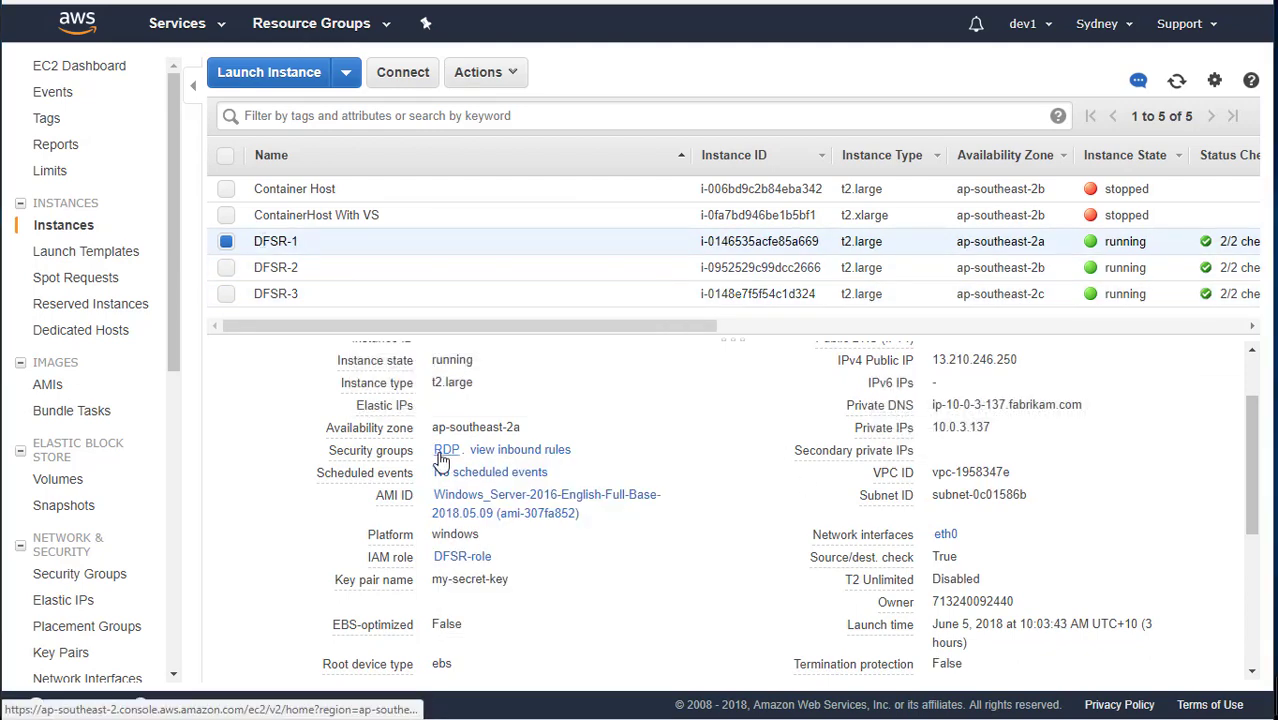
Recheck the three instances and open their shared RDP security group sg-1477796d.
left_click(328, 270)
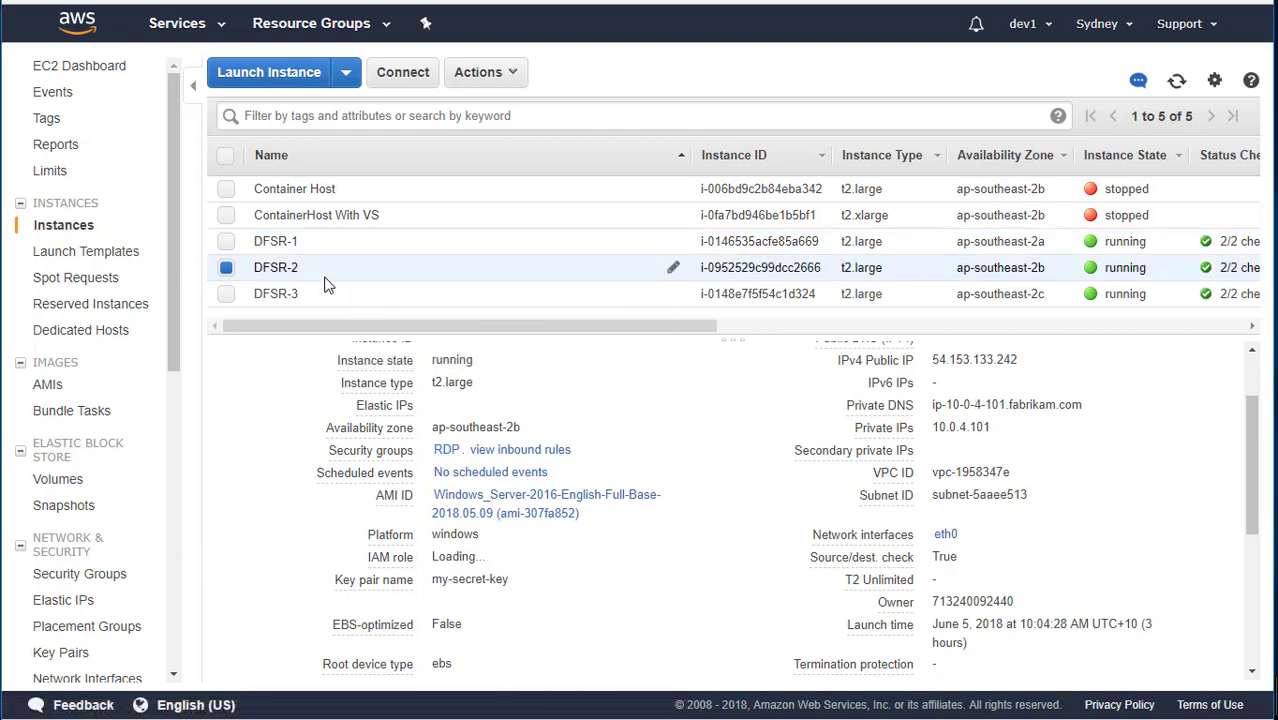
left_click(309, 297)
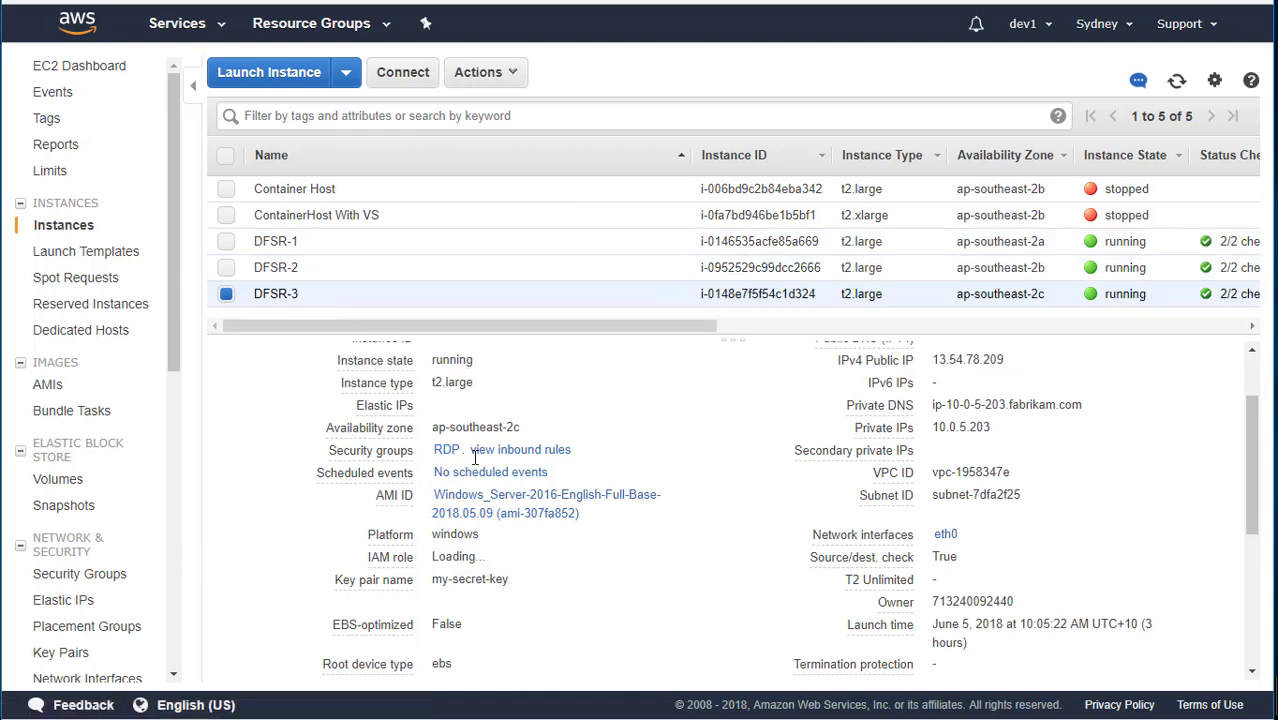
left_click(262, 241)
right_click(447, 450)
key("Escape")
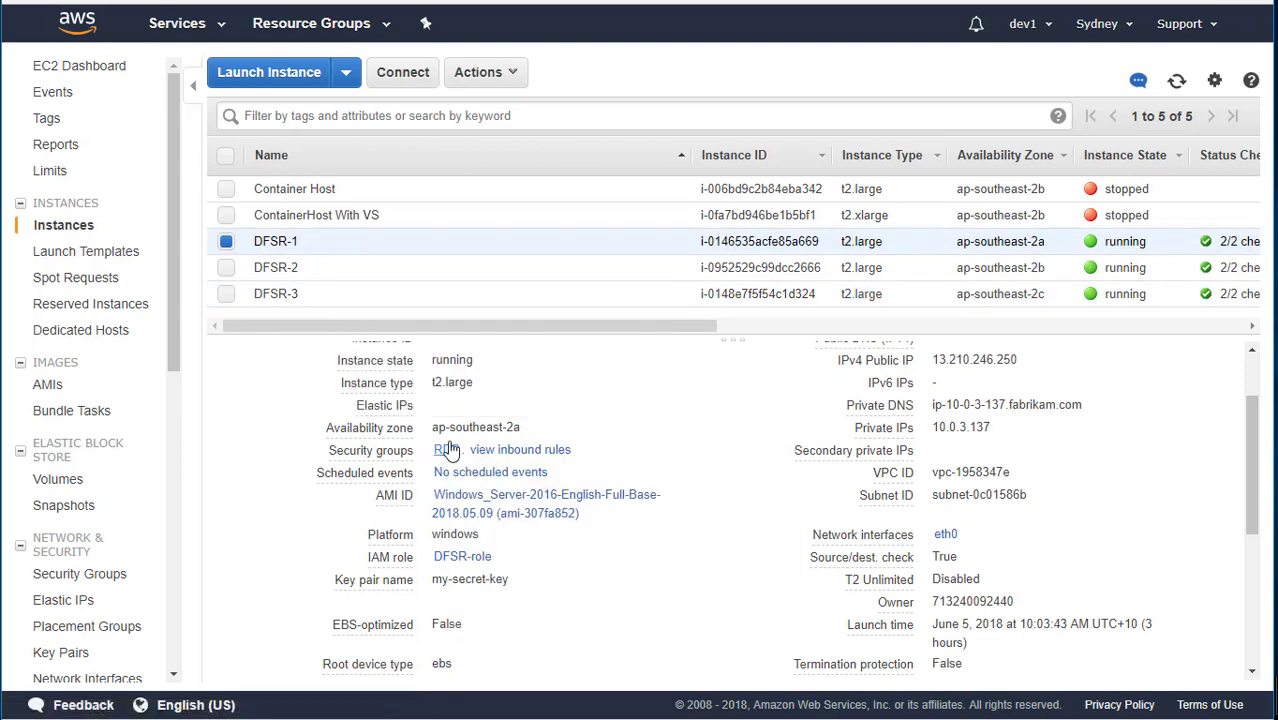
left_click(447, 450)
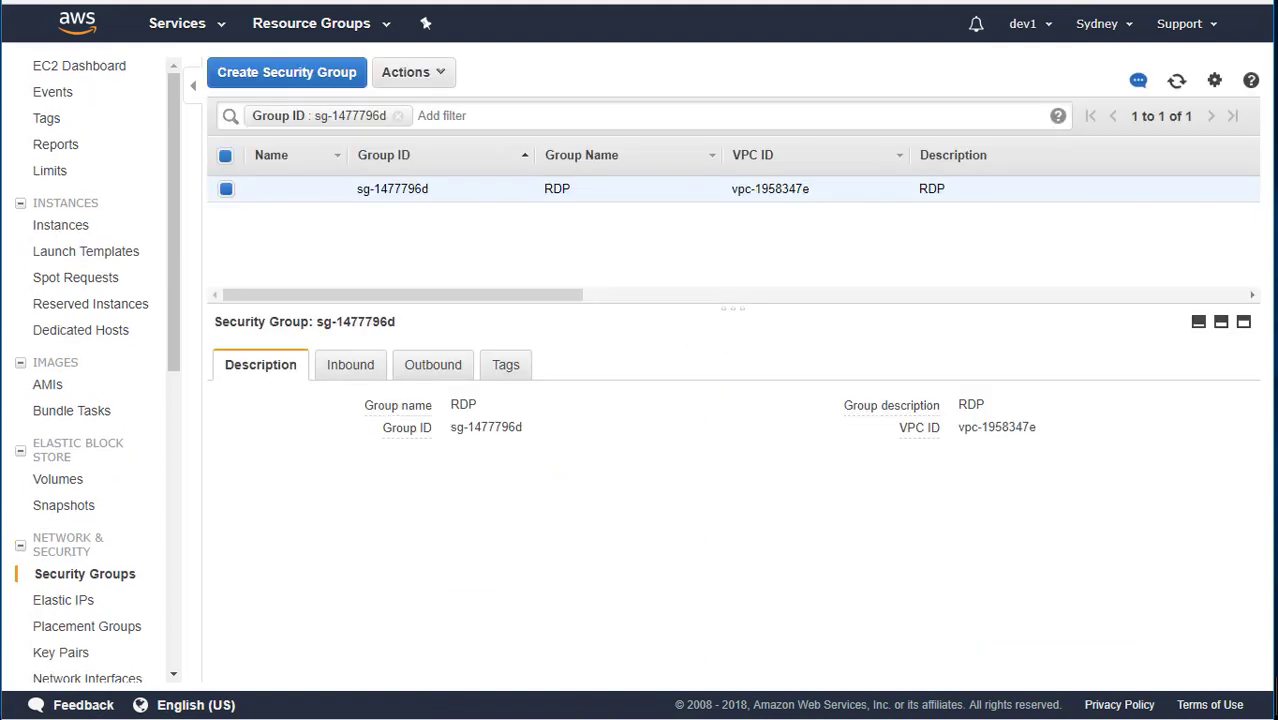
Edit the RDP group's inbound rules and add a new All traffic rule.
left_click(345, 366)
left_click_drag(952, 512, 765, 479)
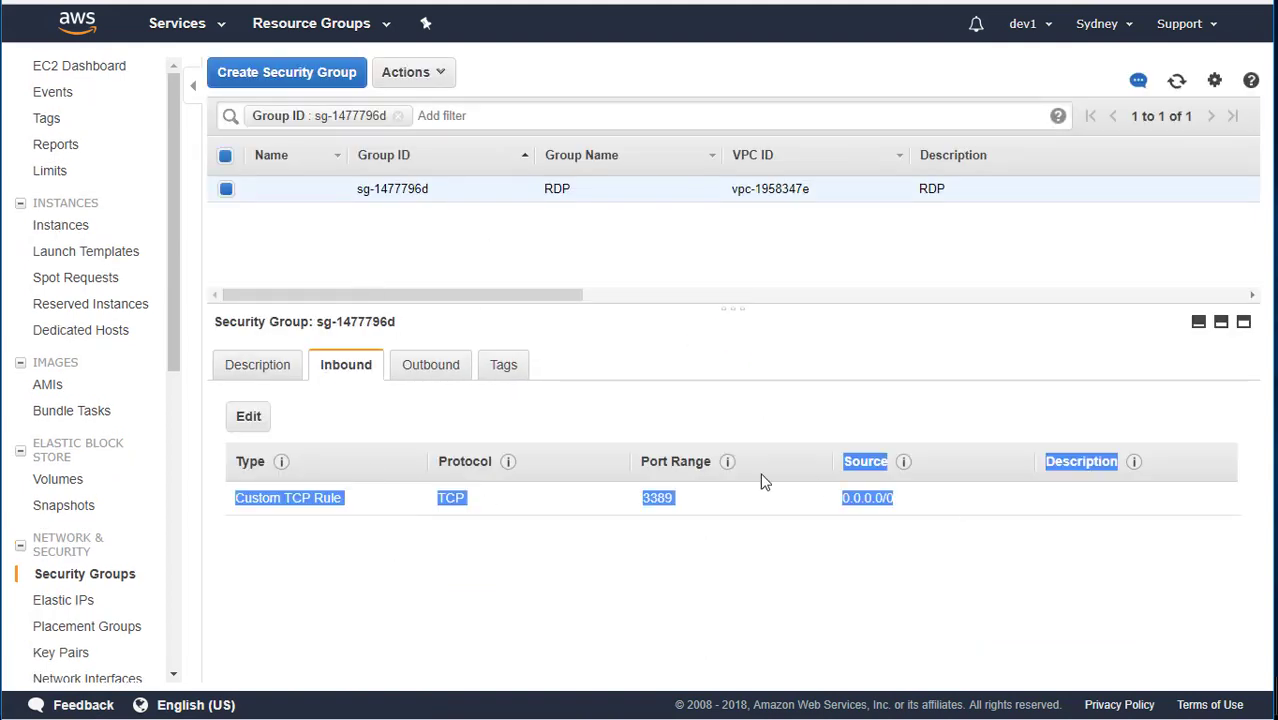
left_click(770, 520)
left_click(248, 416)
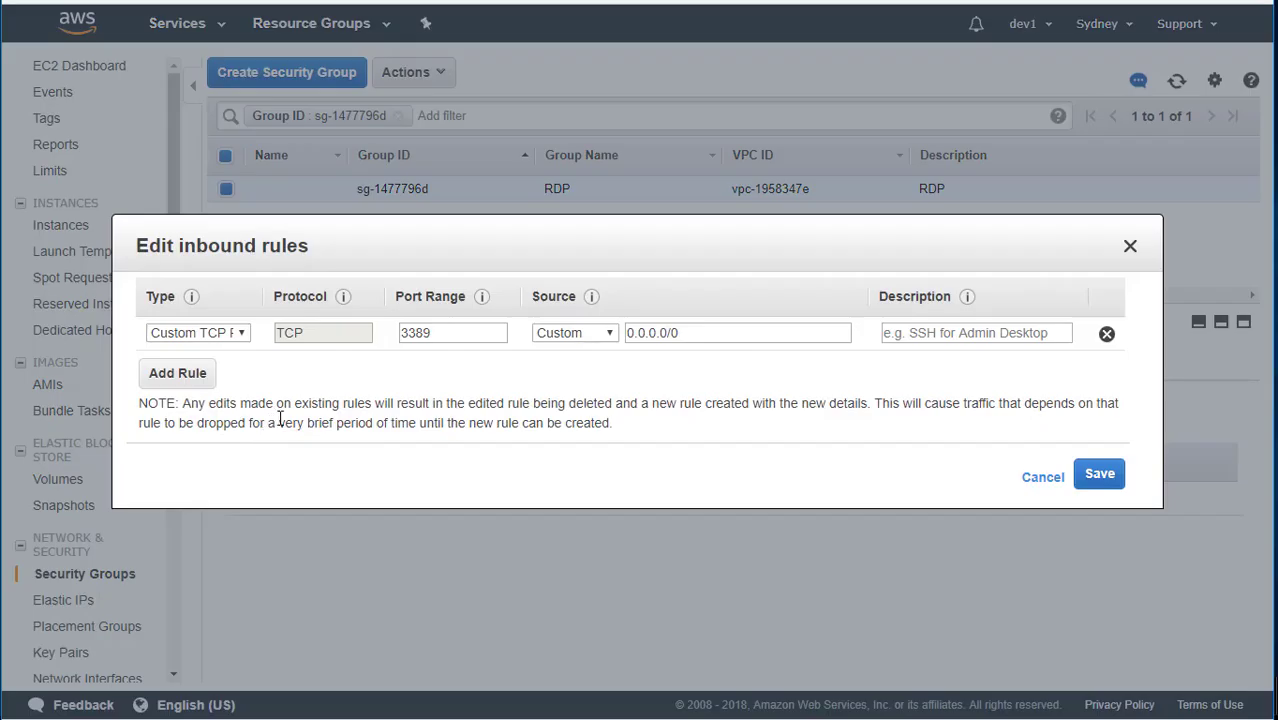
left_click(199, 382)
left_click(244, 367)
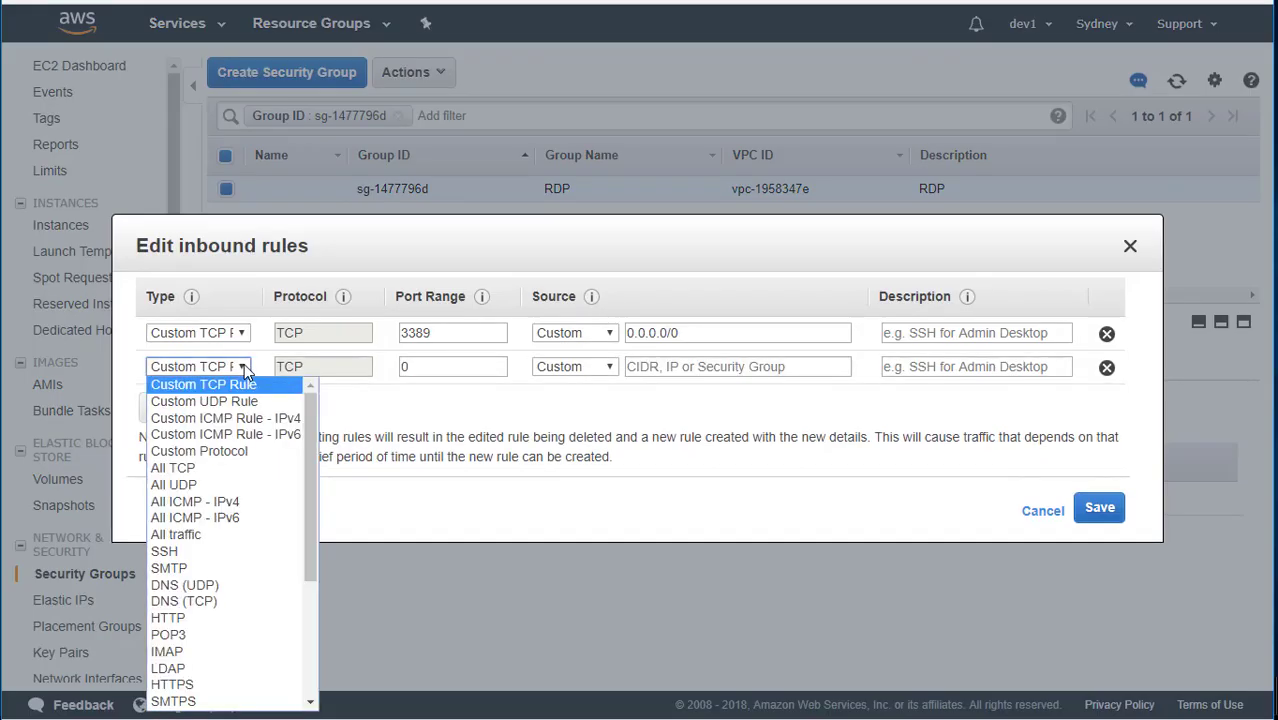
left_click(217, 534)
Set the new rule's source to 10.0.0.0/16, save, and refresh the rules.
triple_click(696, 340)
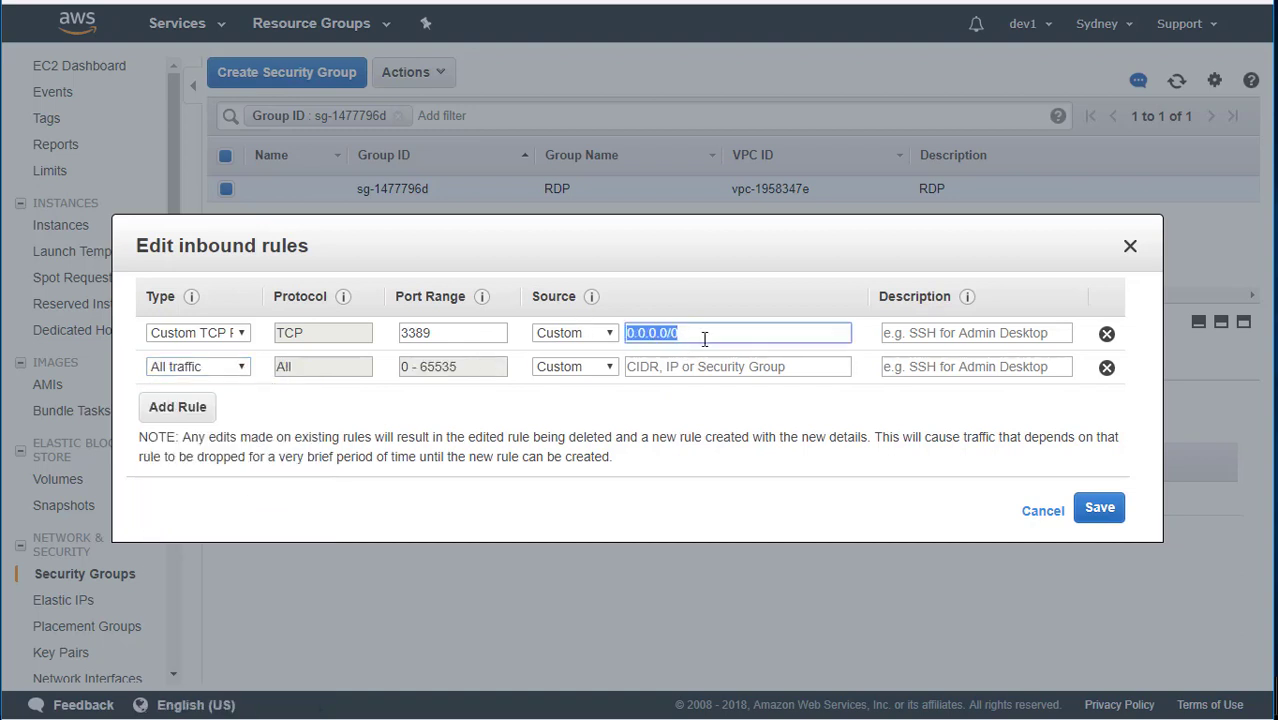
left_click(705, 367)
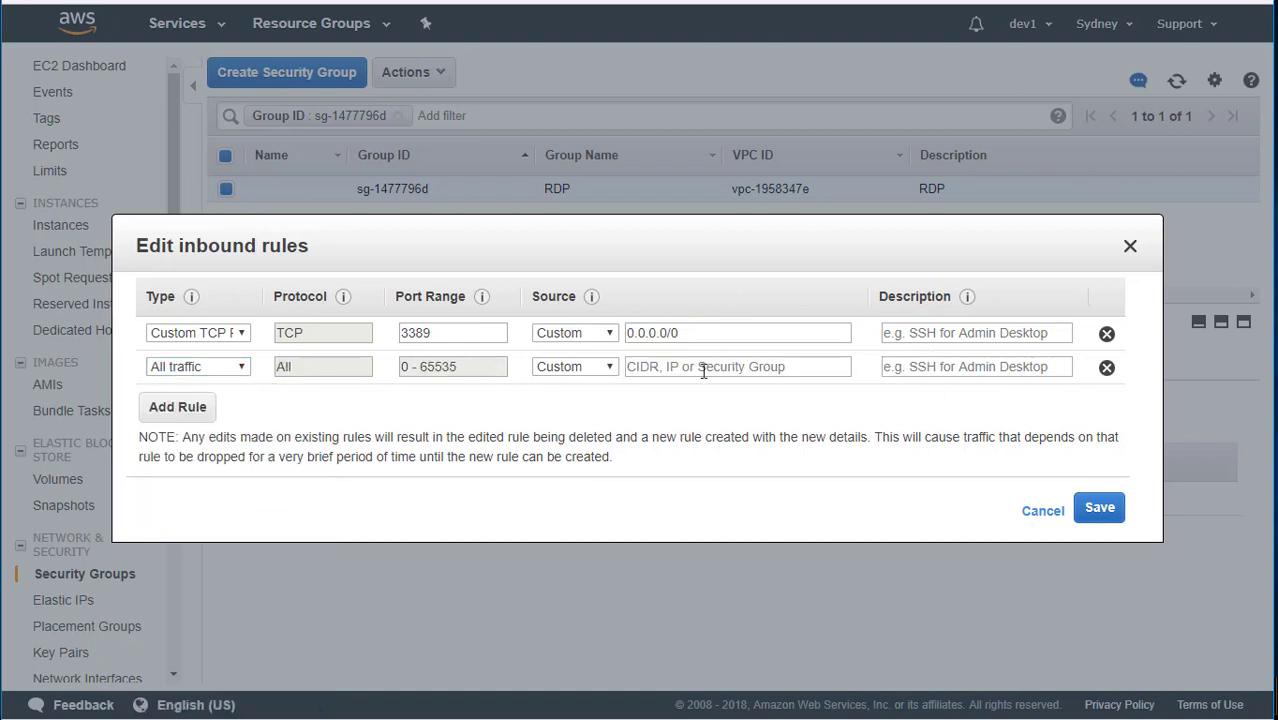
type("10.0.0.0")
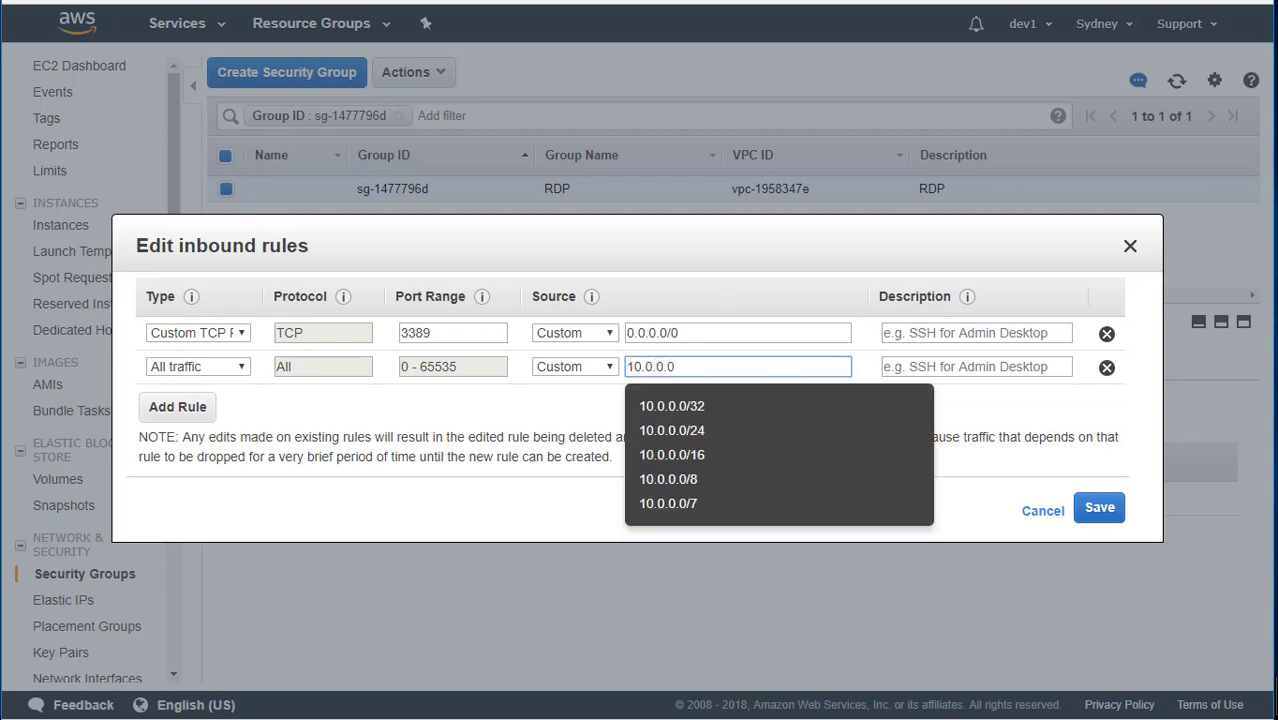
type("/16")
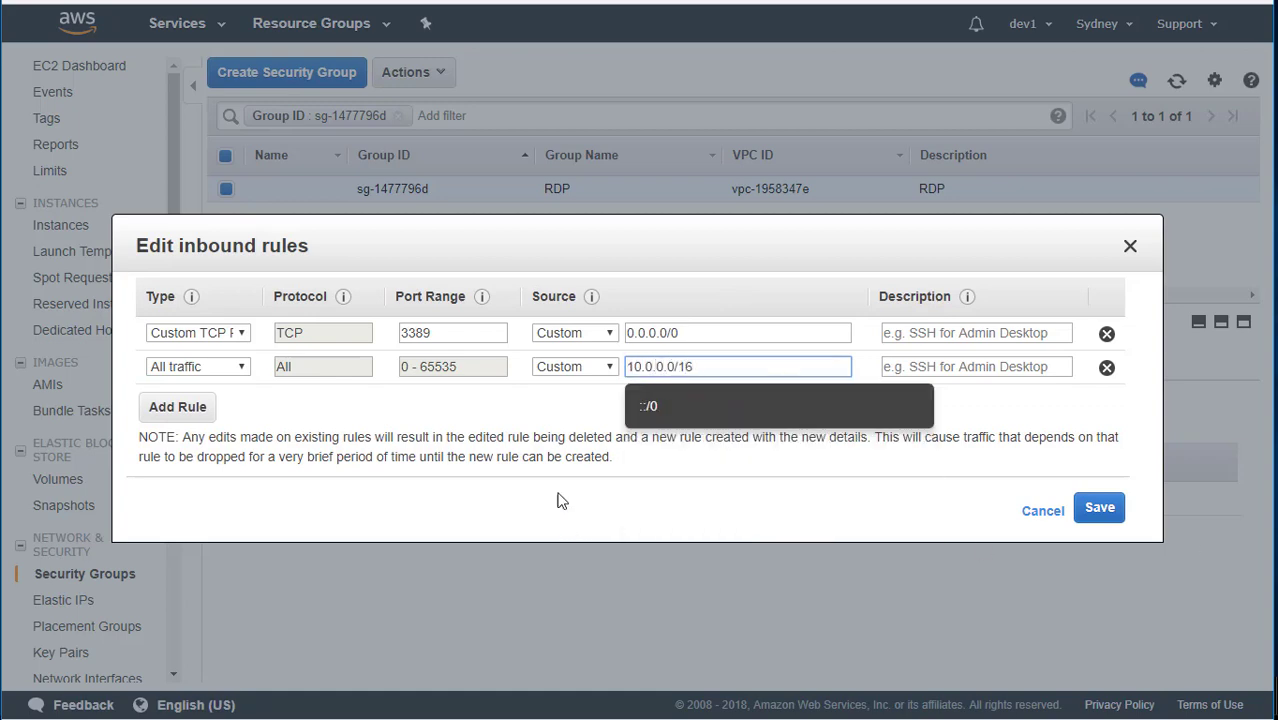
left_click(543, 408)
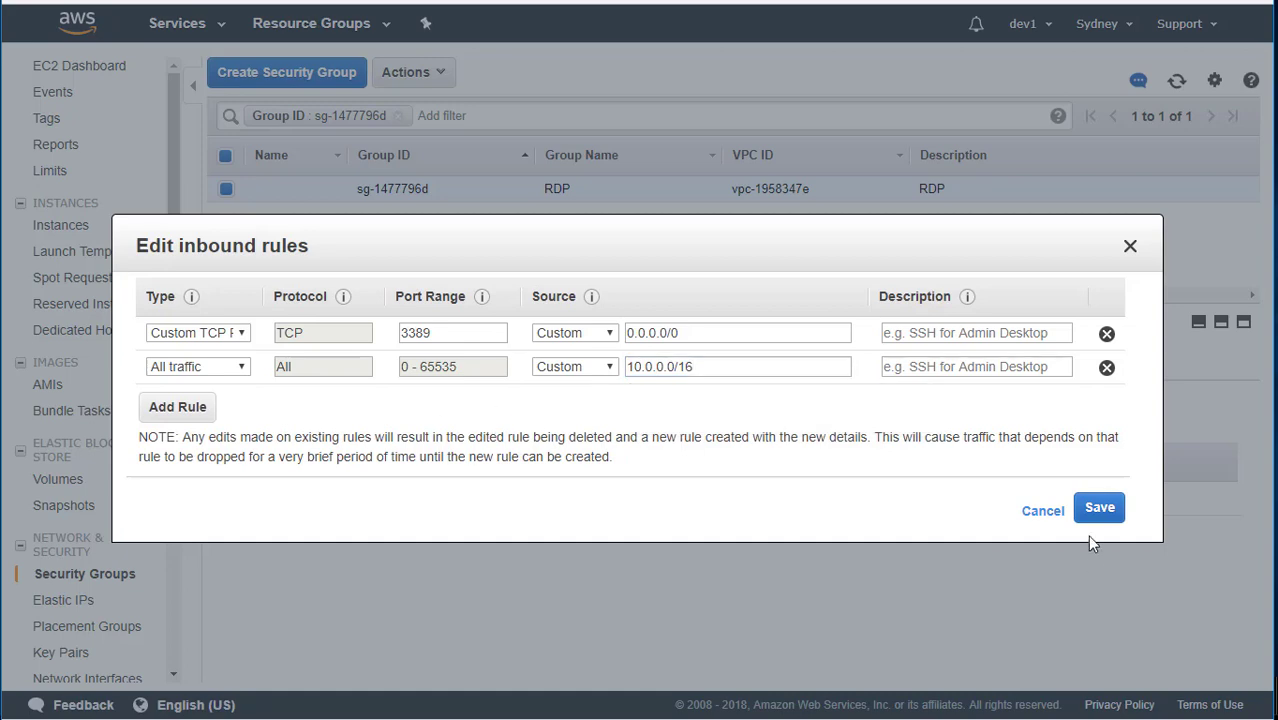
left_click(1100, 512)
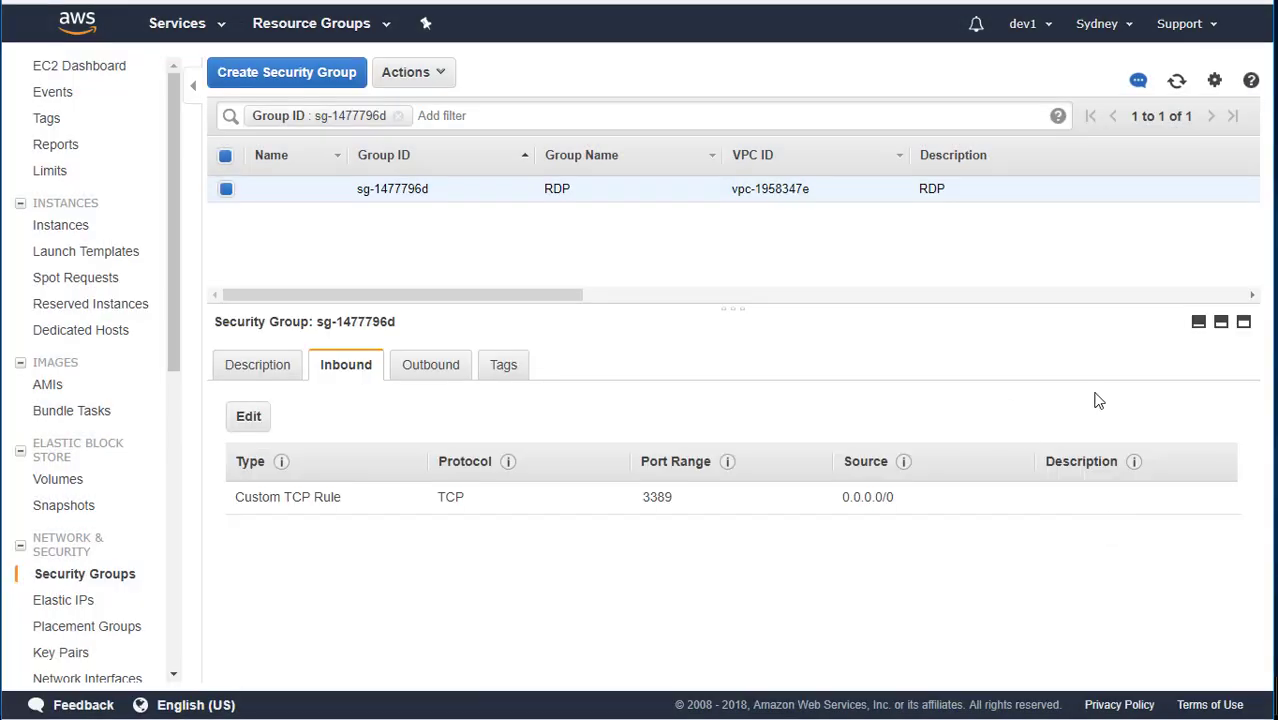
left_click(1176, 82)
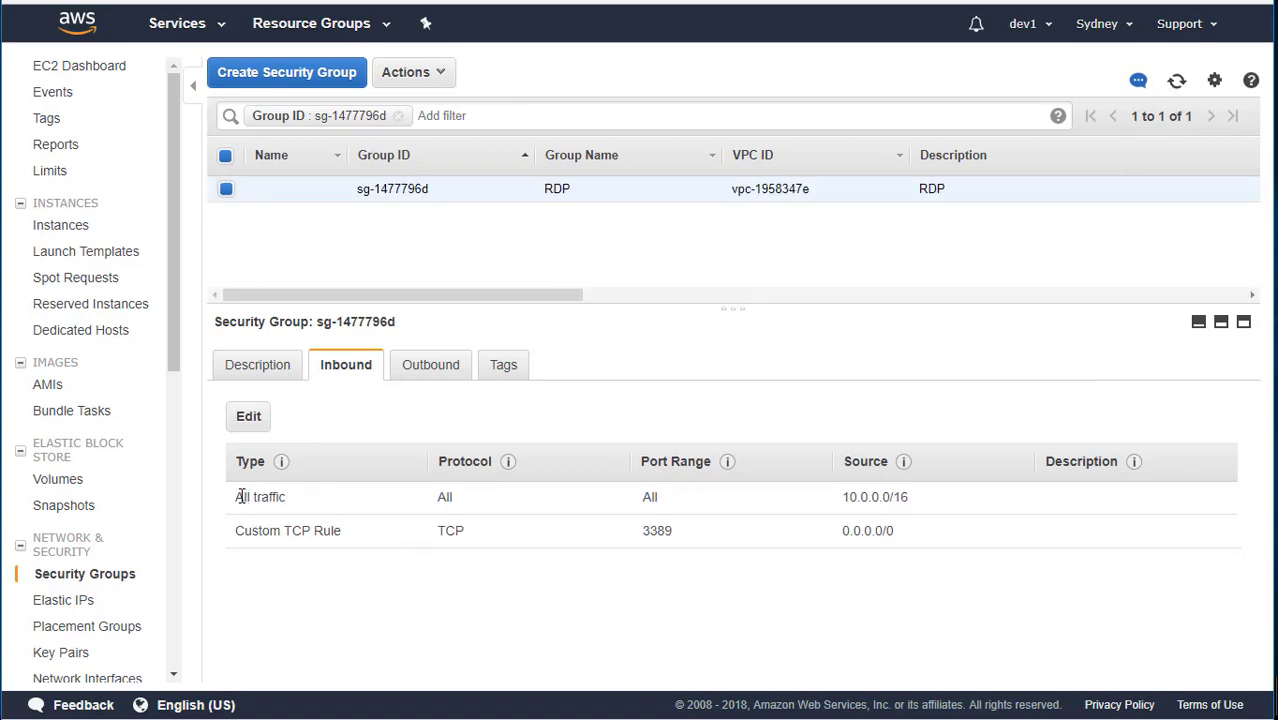
left_click_drag(241, 497, 949, 506)
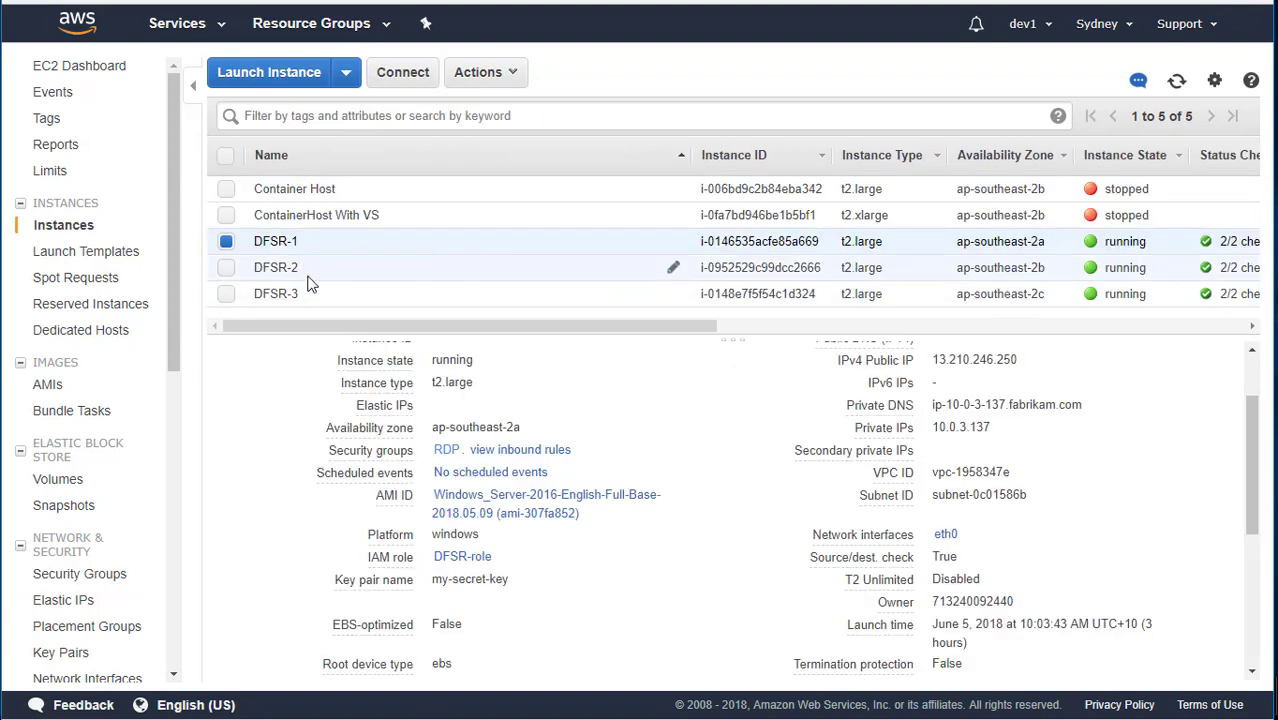
left_click(312, 294)
Ping dfsr-2 and then dfsr-3 from DFSR-1's Command Prompt.
key("Up")
key("Up")
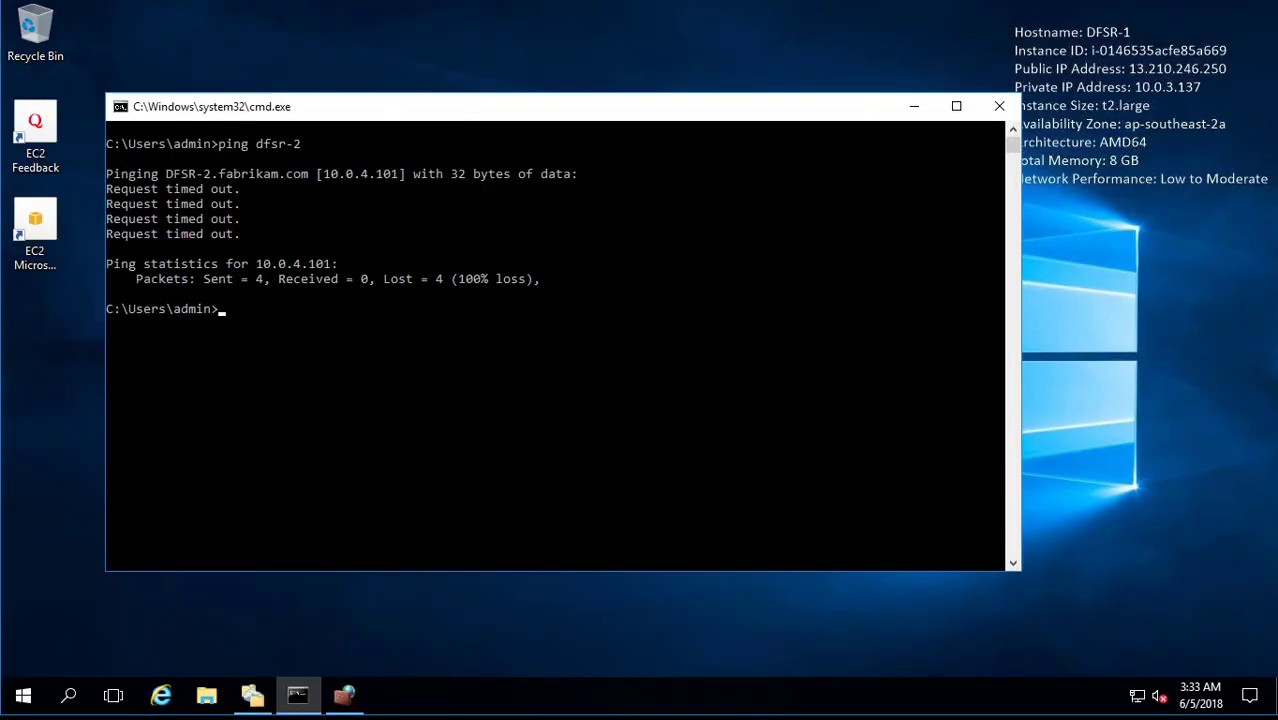
left_click(551, 338)
key("Escape")
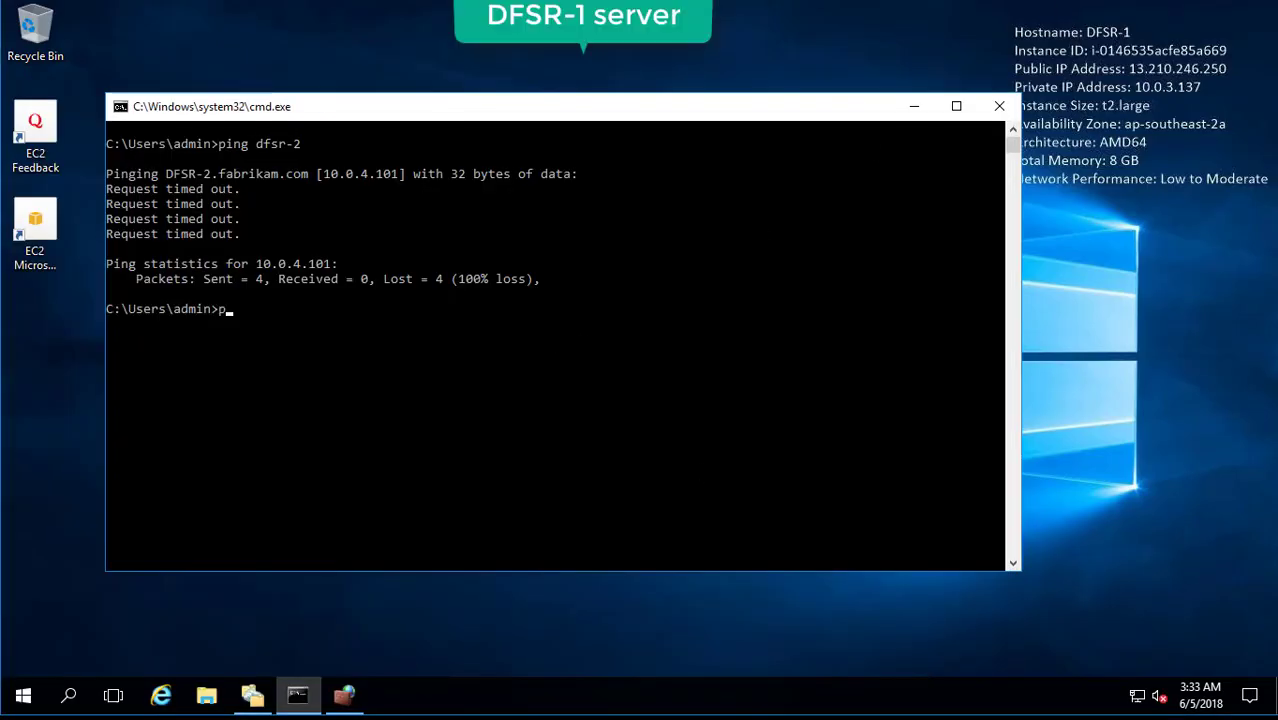
type("ping dfsr-2")
key("Return")
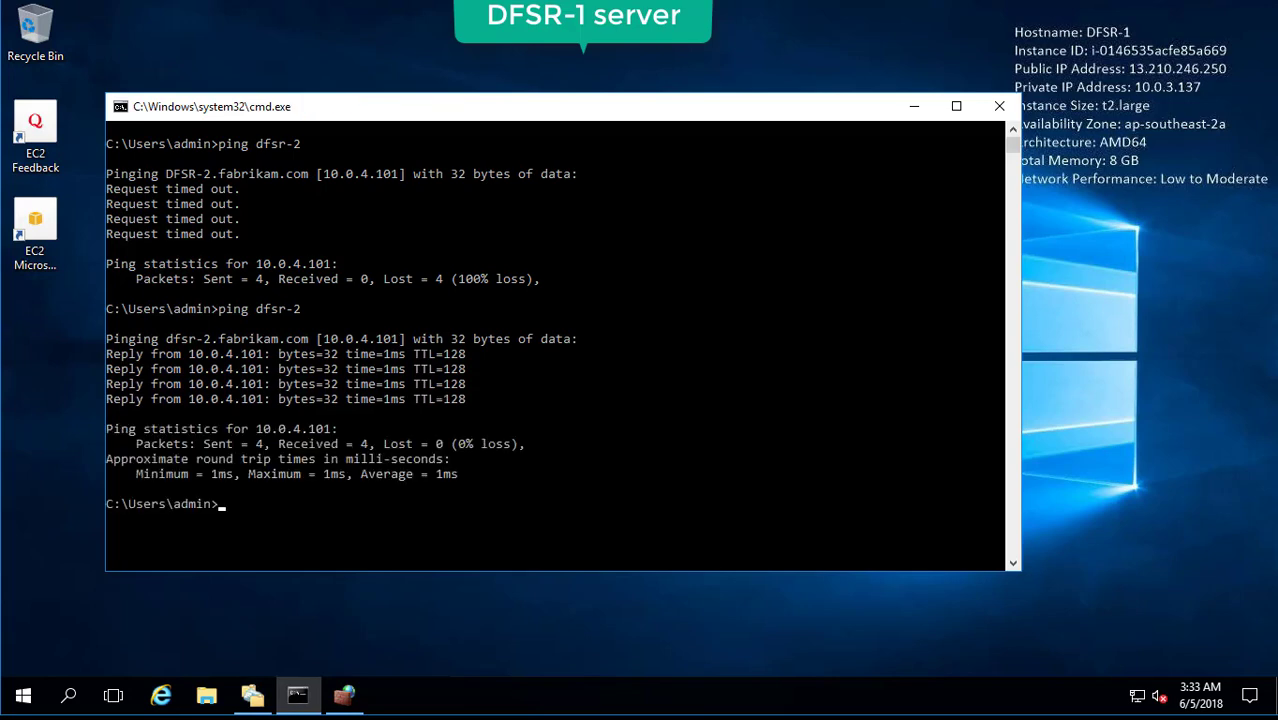
key("Up")
key("BackSpace")
type("3")
key("Return")
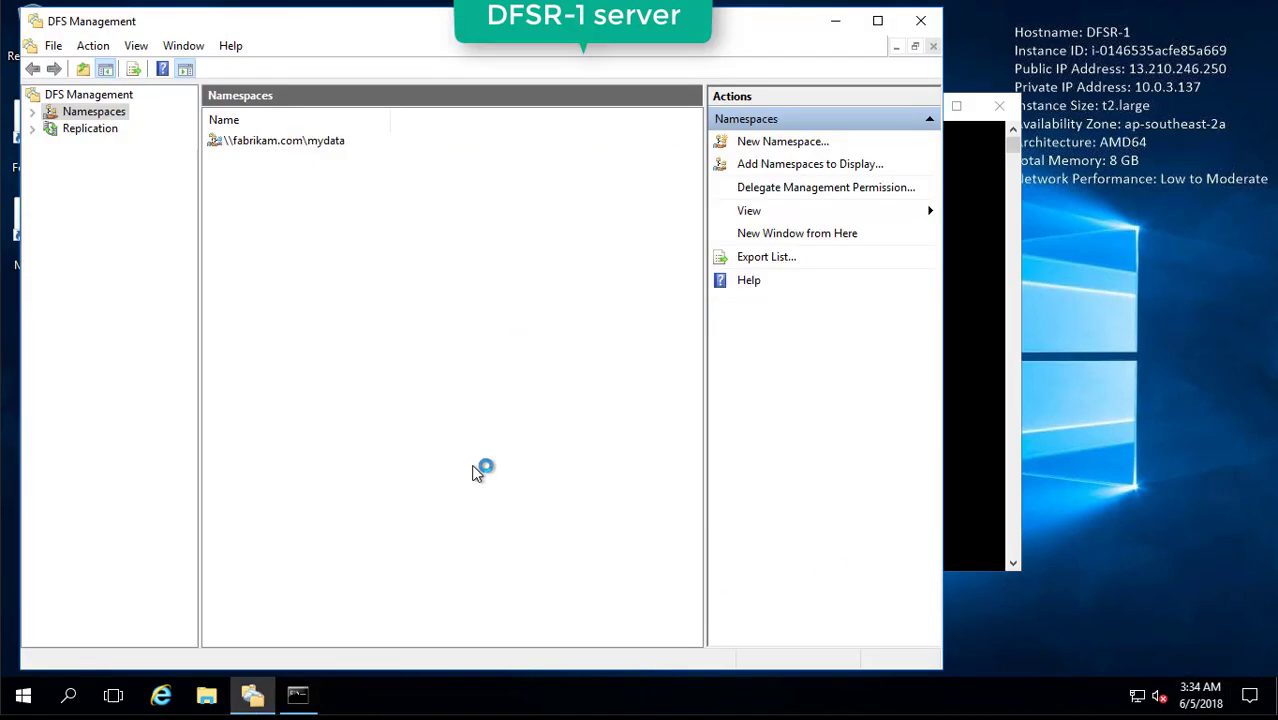
Retry adding DFSR-2 as a namespace server for \\fabrikam.com\mydata and view the task progress.
left_click(331, 149)
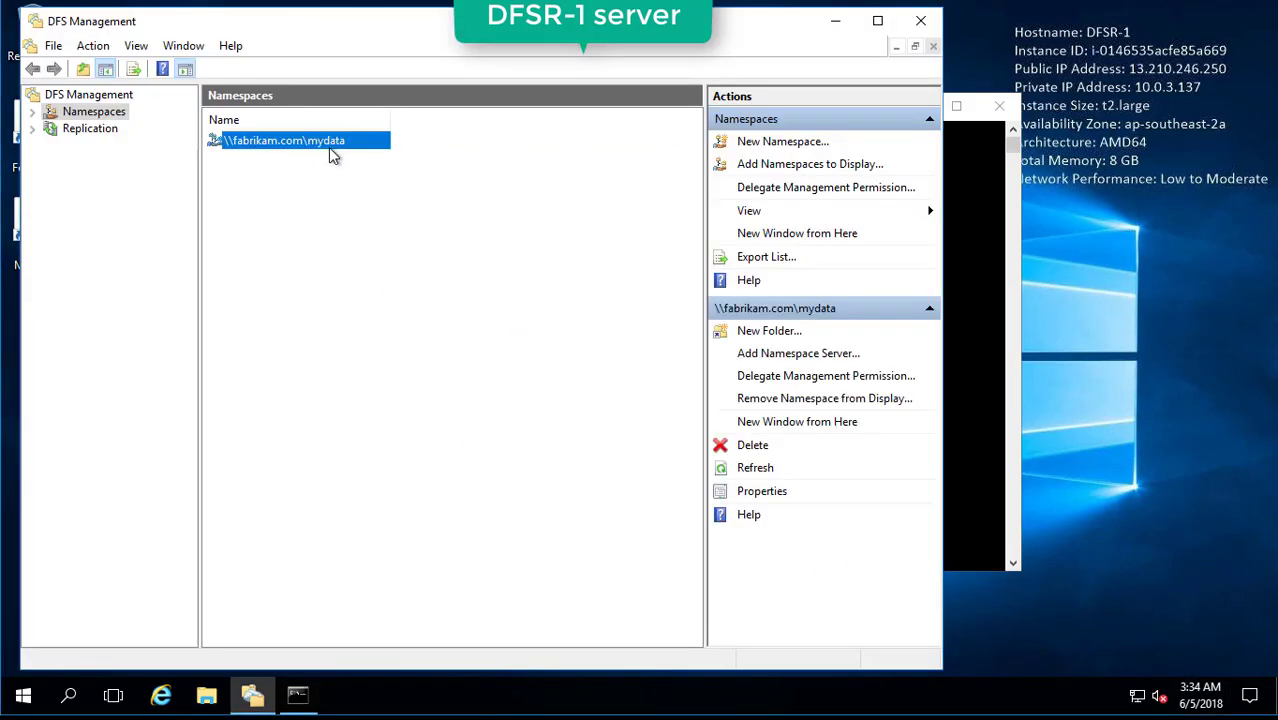
right_click(333, 152)
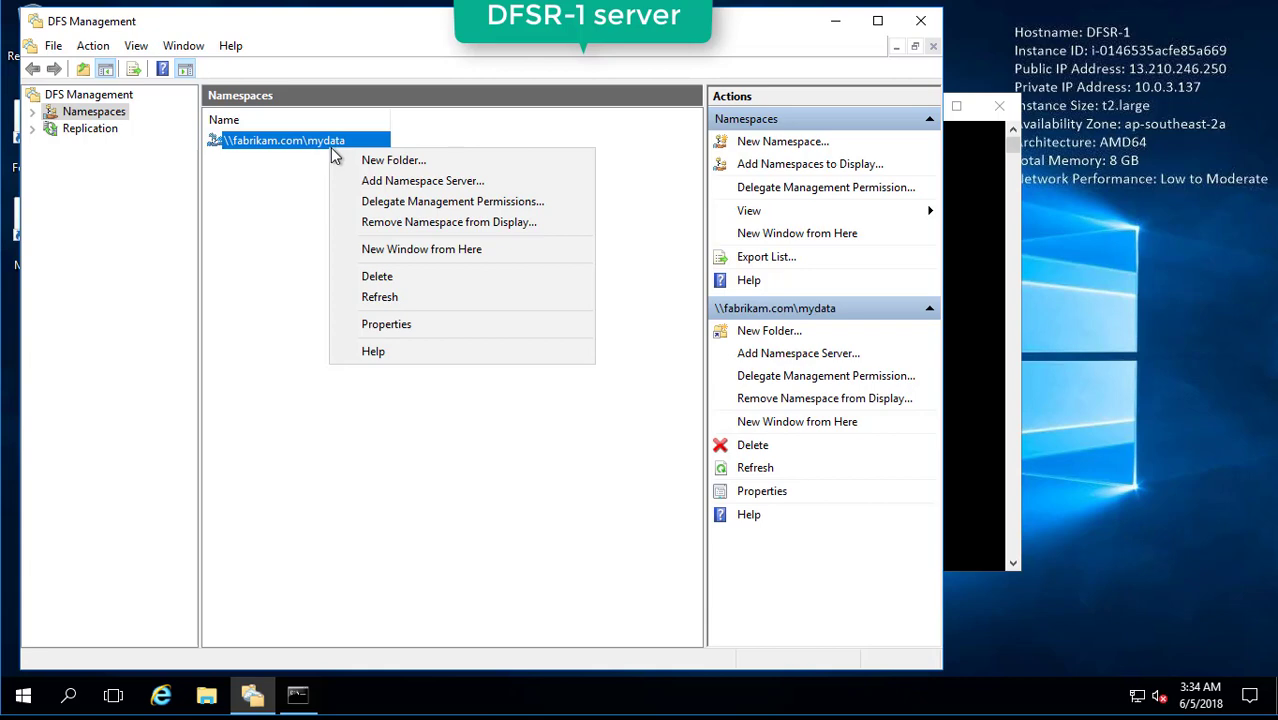
left_click(452, 184)
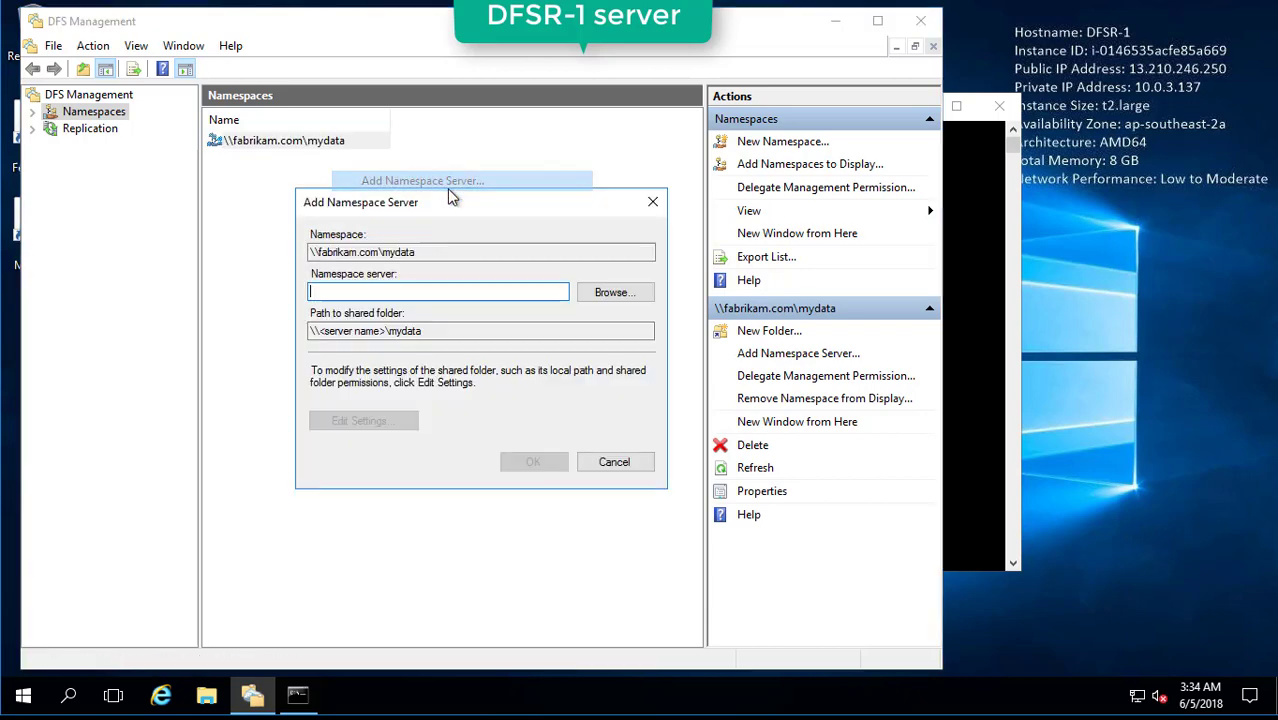
left_click(615, 301)
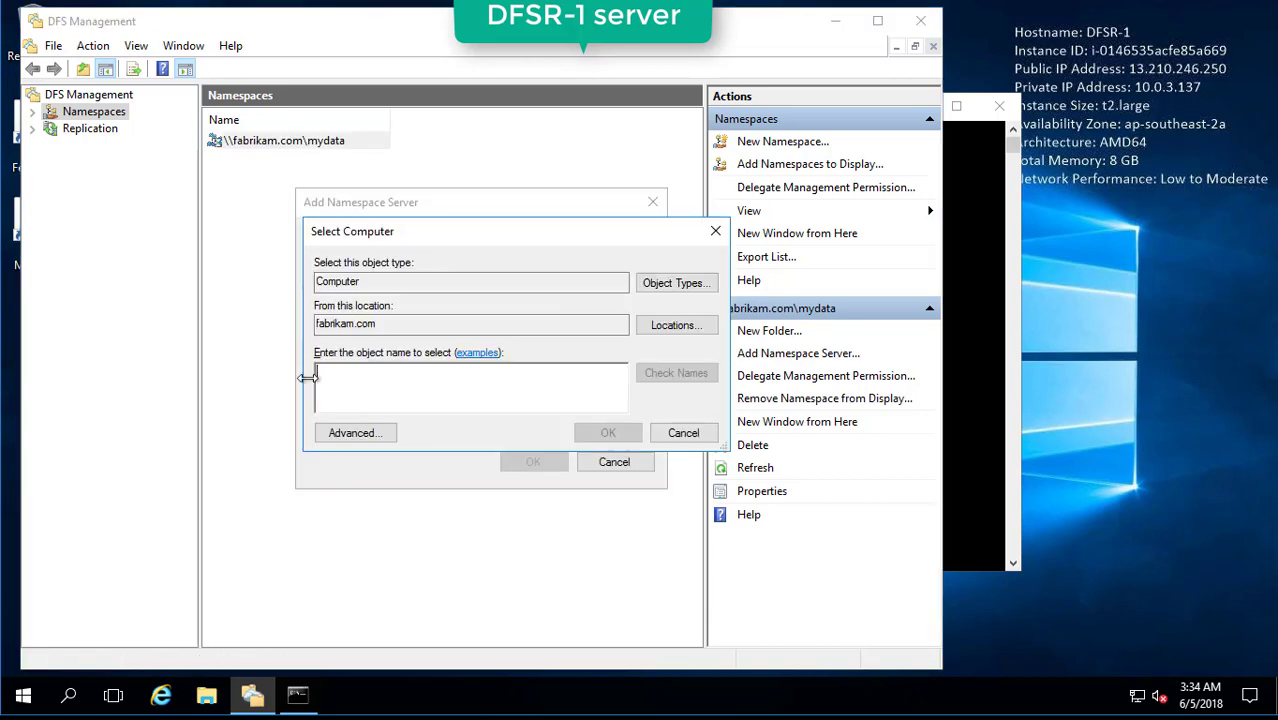
type("dfsr-")
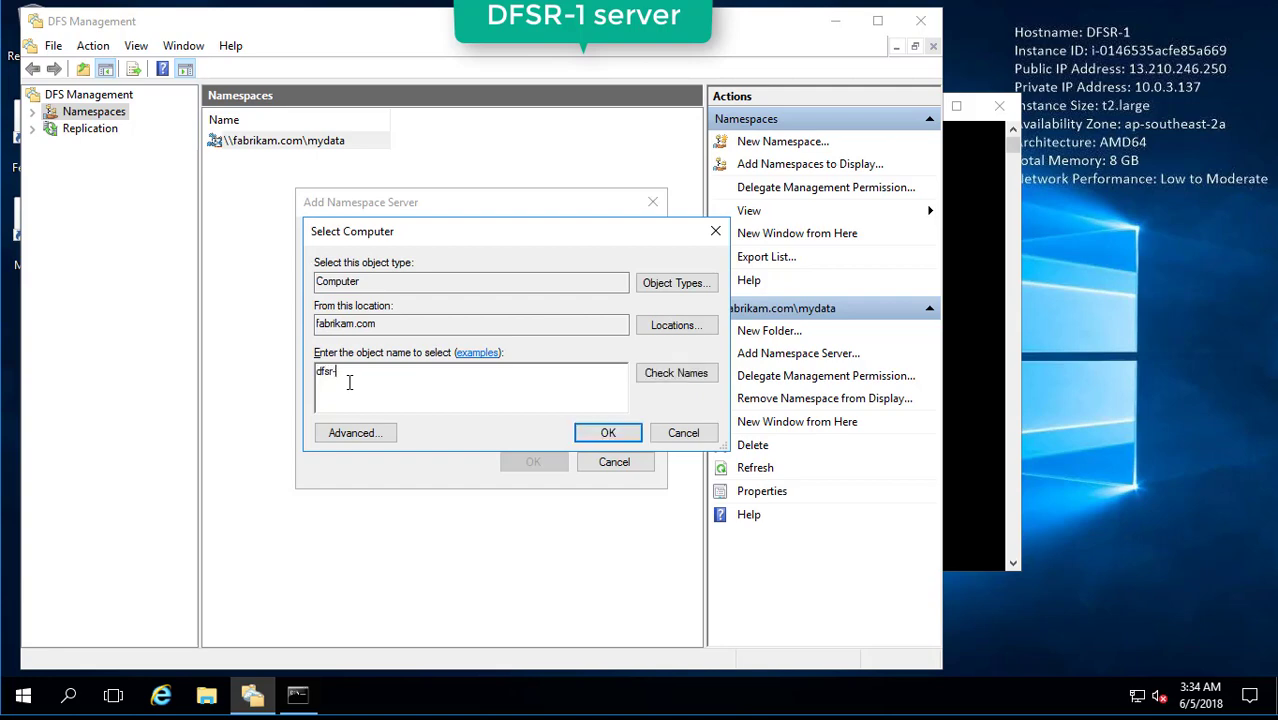
type("2")
left_click(673, 372)
left_click(619, 437)
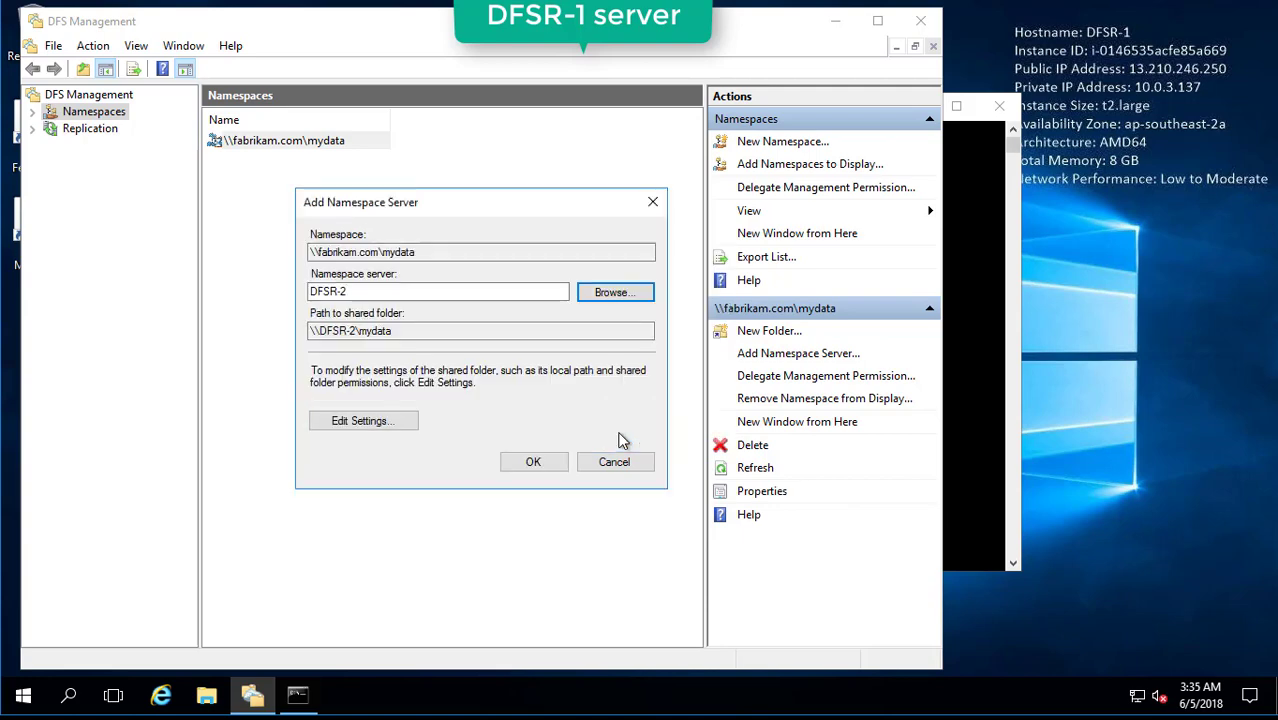
left_click(479, 331)
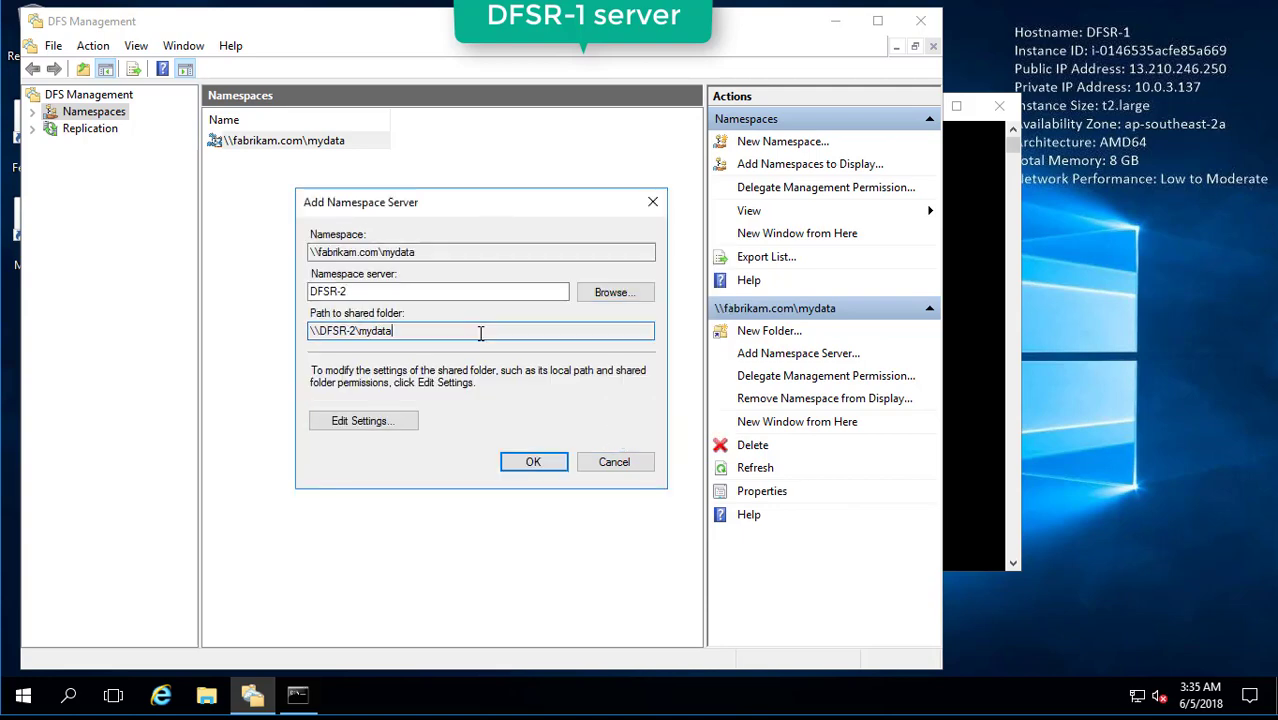
left_click(553, 463)
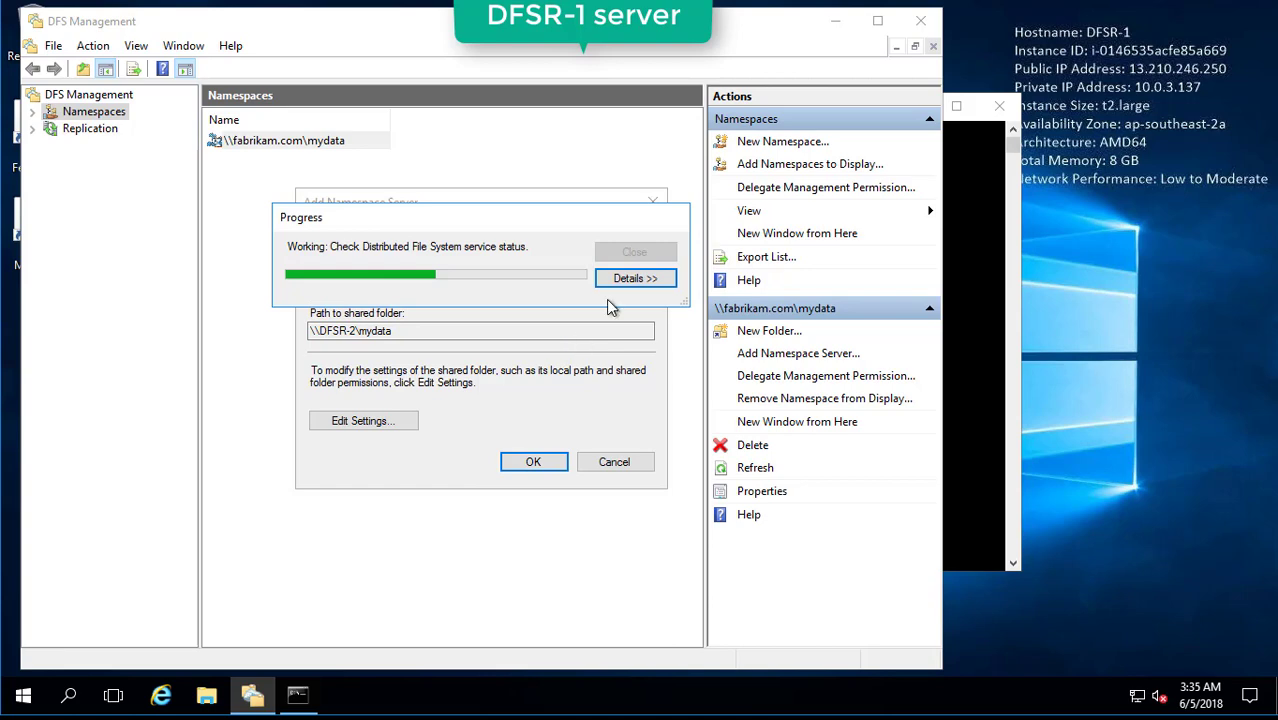
left_click(635, 278)
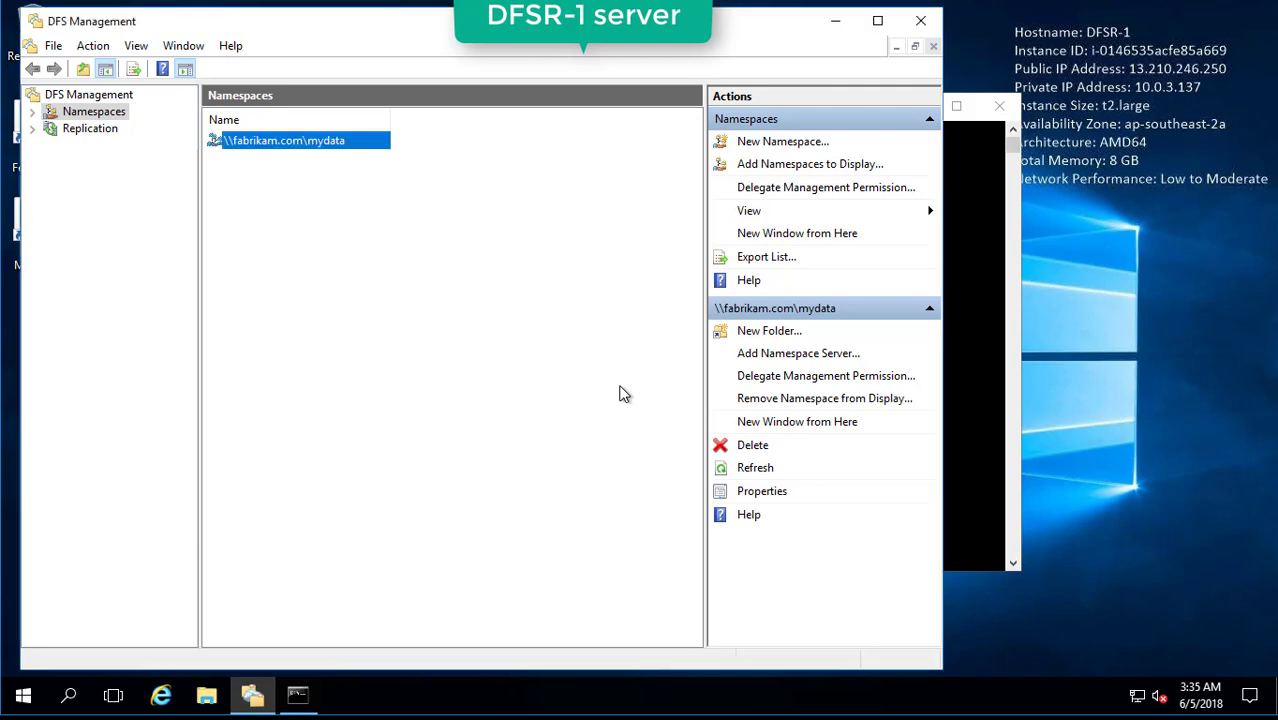
Add DFSR-3 as a namespace server for \\fabrikam.com\mydata.
left_click(618, 393)
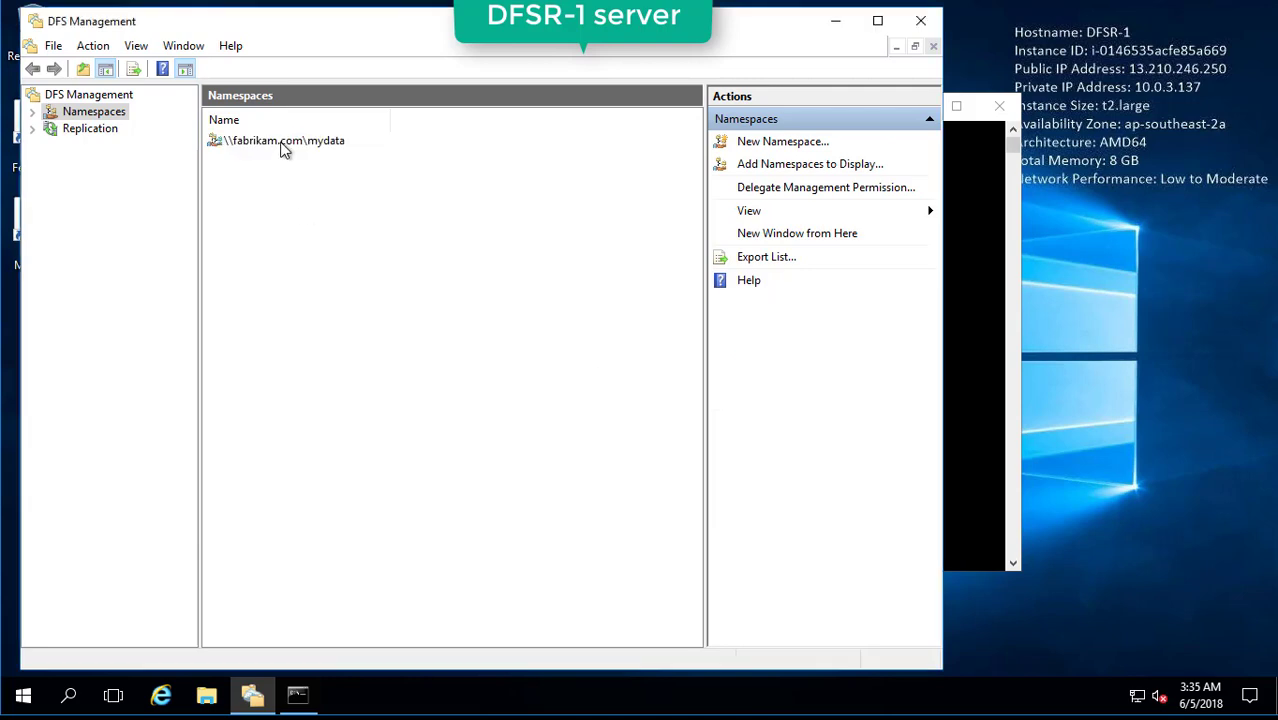
left_click(284, 145)
right_click(284, 146)
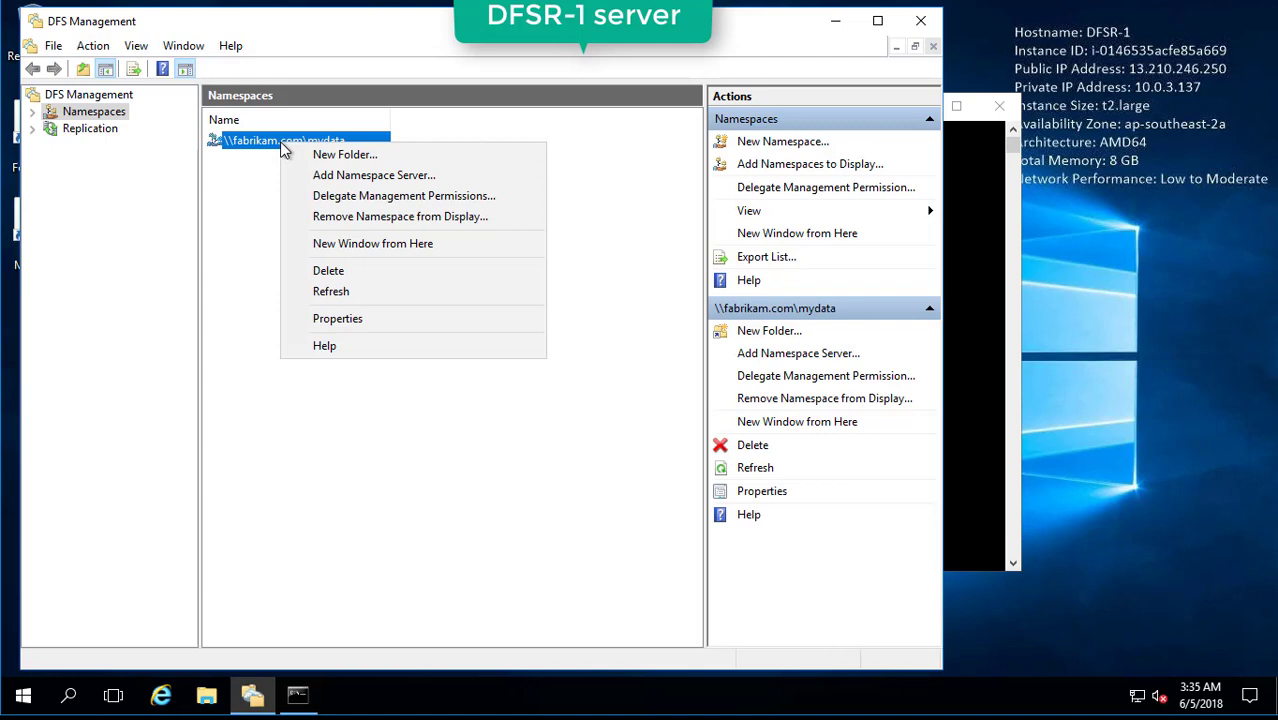
left_click(345, 175)
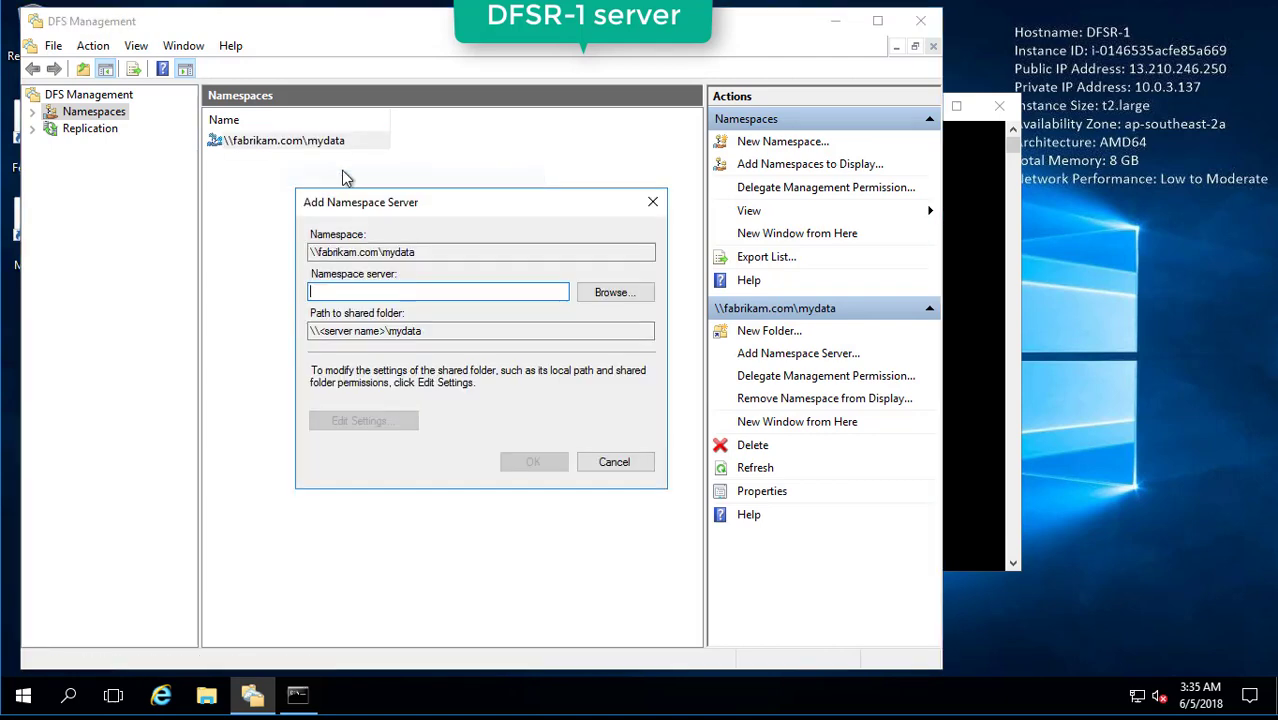
left_click(637, 291)
type("dfs")
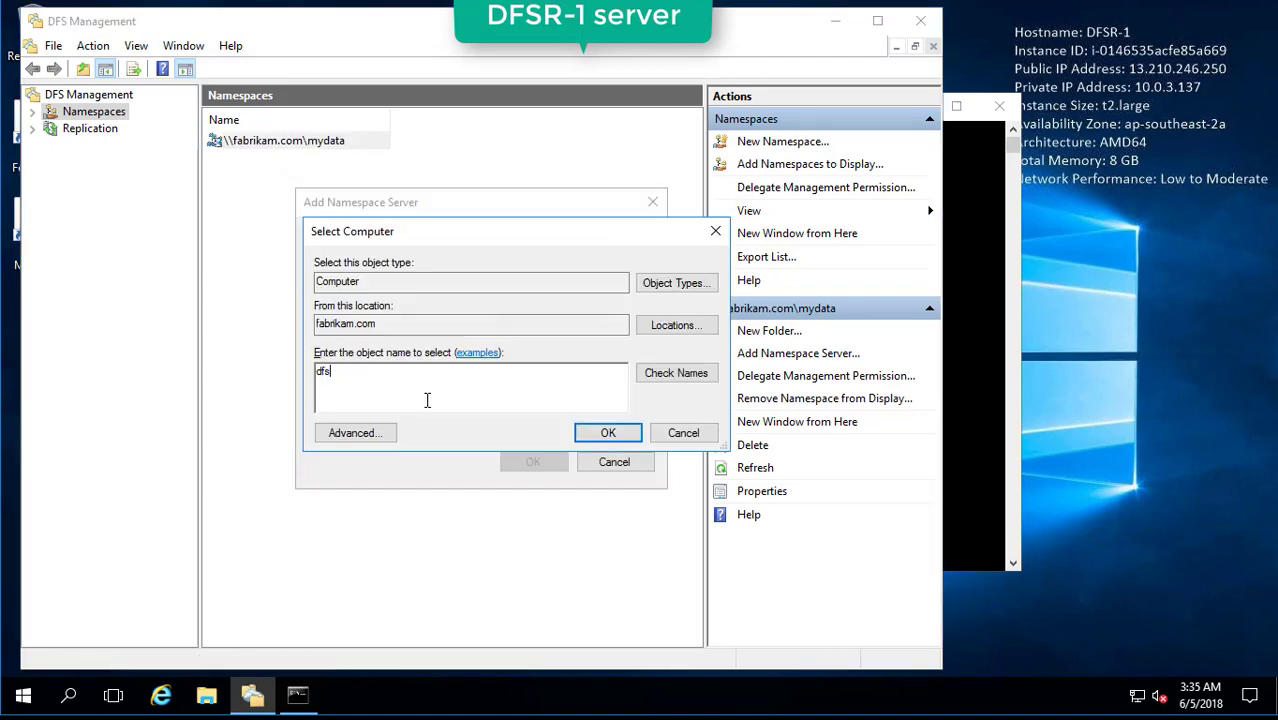
type("r-3")
left_click(690, 381)
left_click(605, 433)
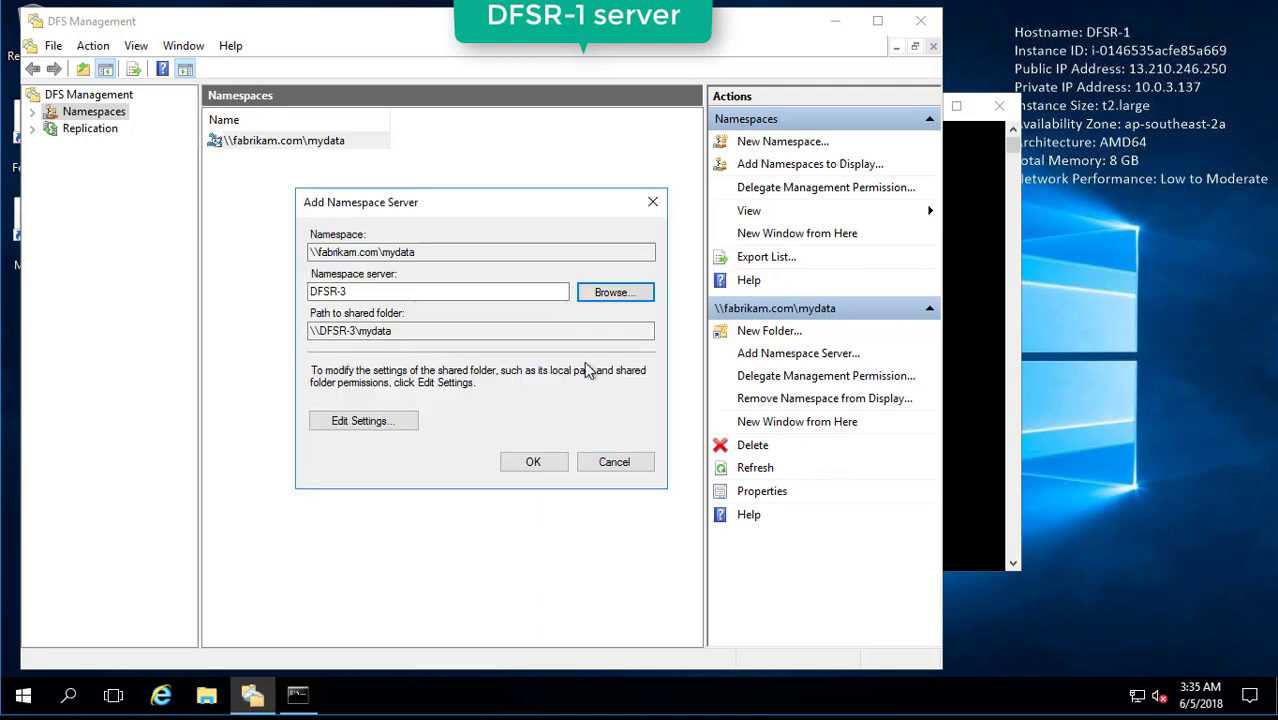
left_click(553, 468)
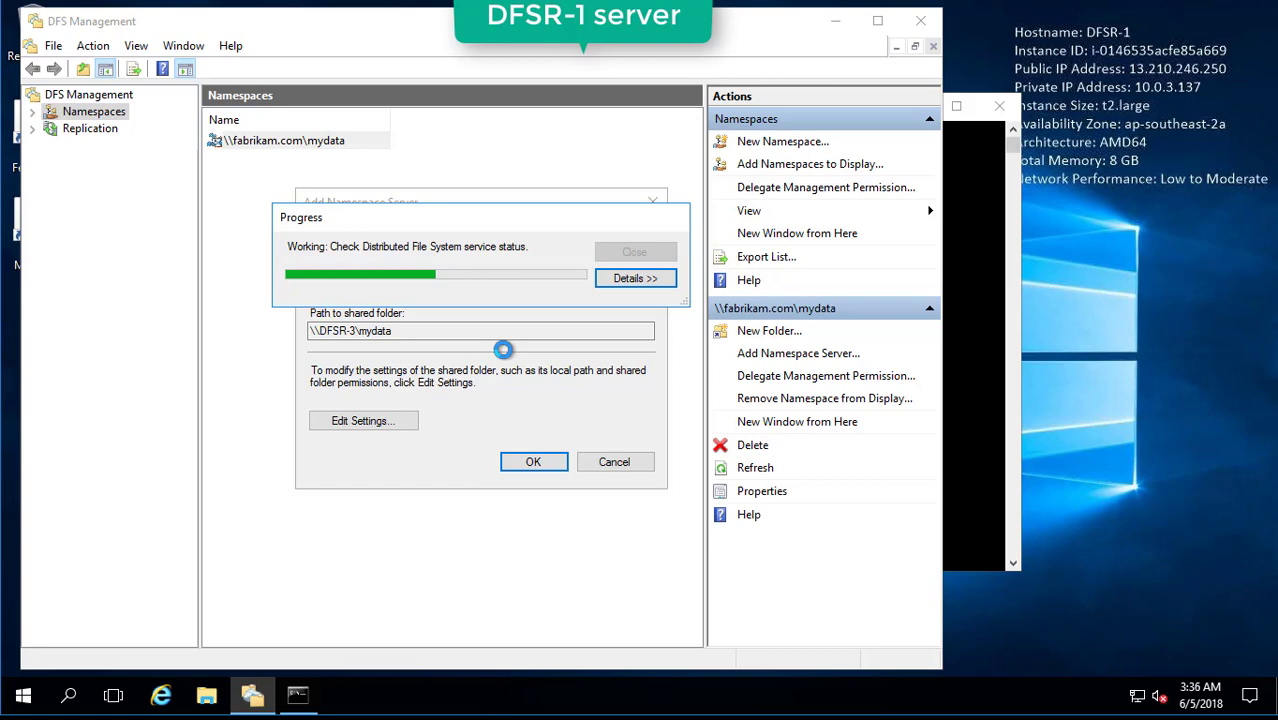
left_click(626, 281)
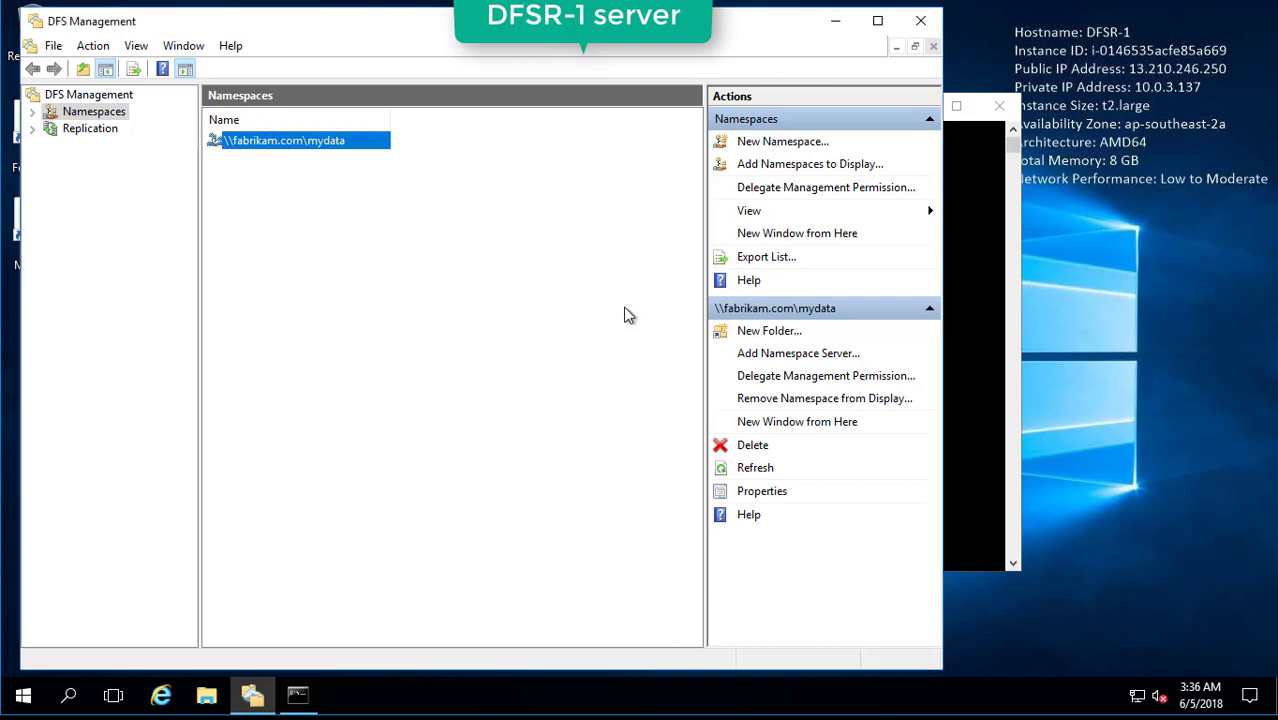
left_click(625, 315)
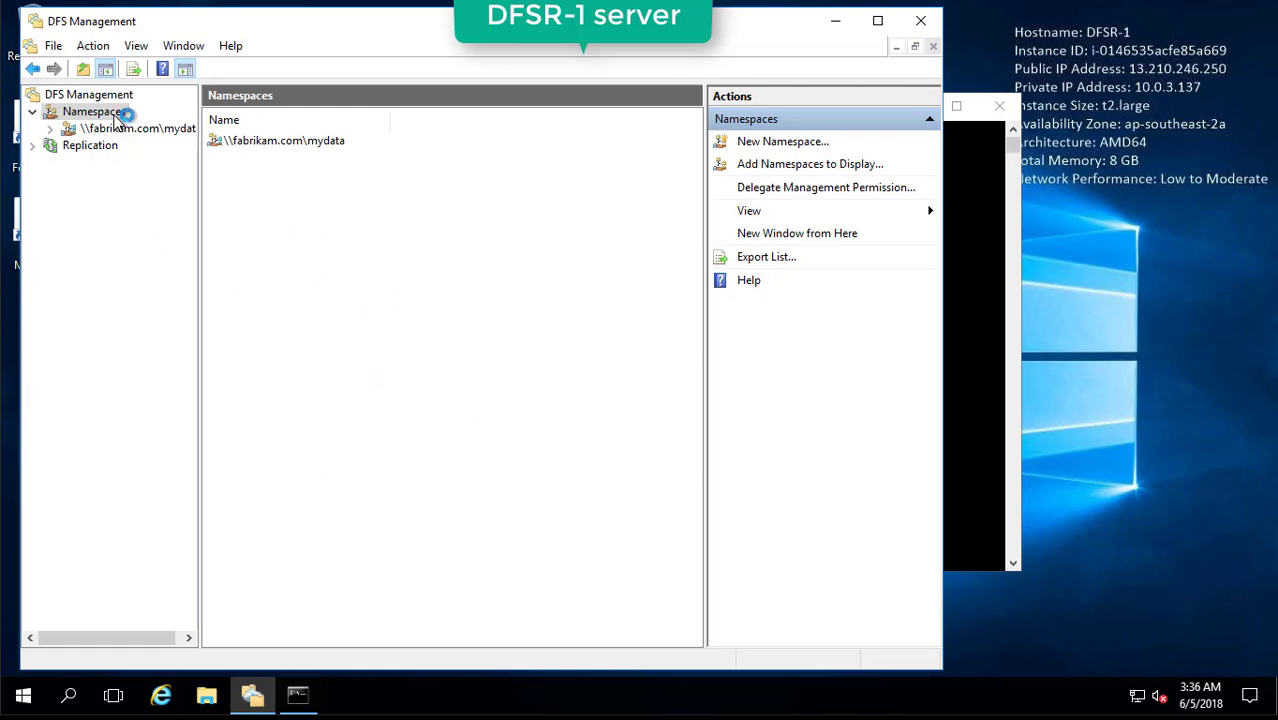
Check the Namespace Servers list shows the DFSR-1, DFSR-2 and DFSR-3 paths.
left_click(133, 128)
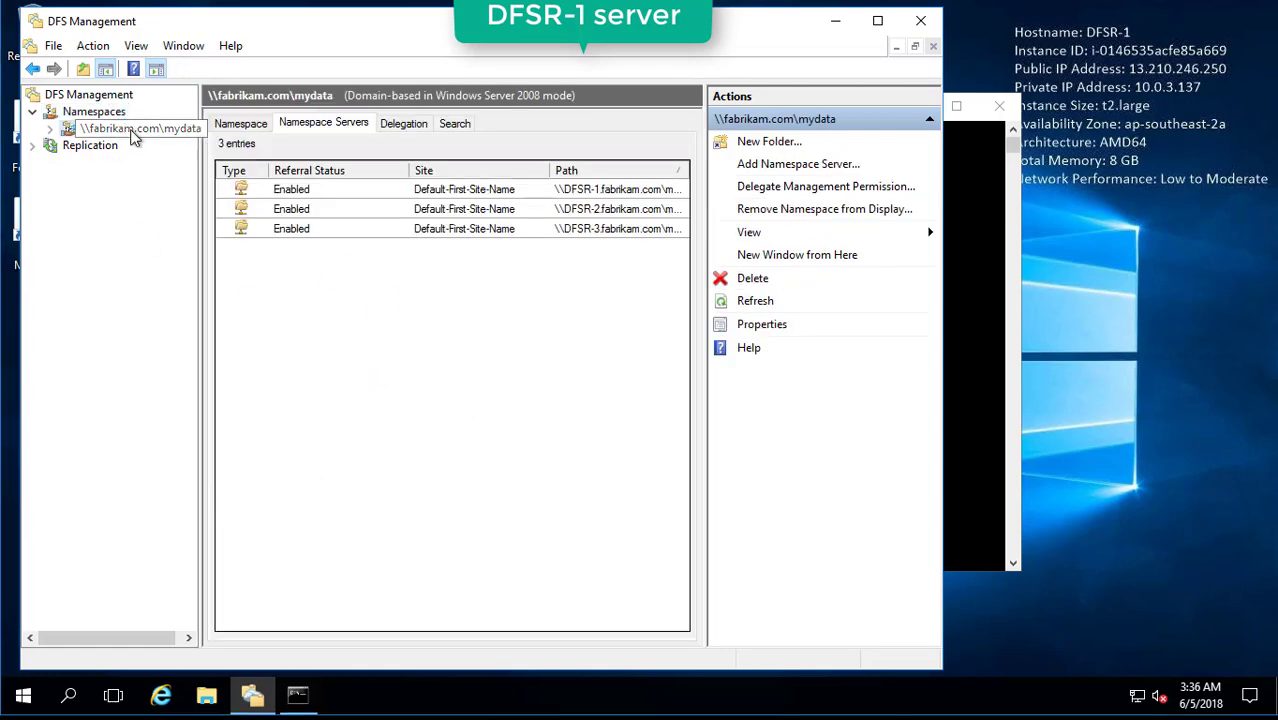
left_click(260, 127)
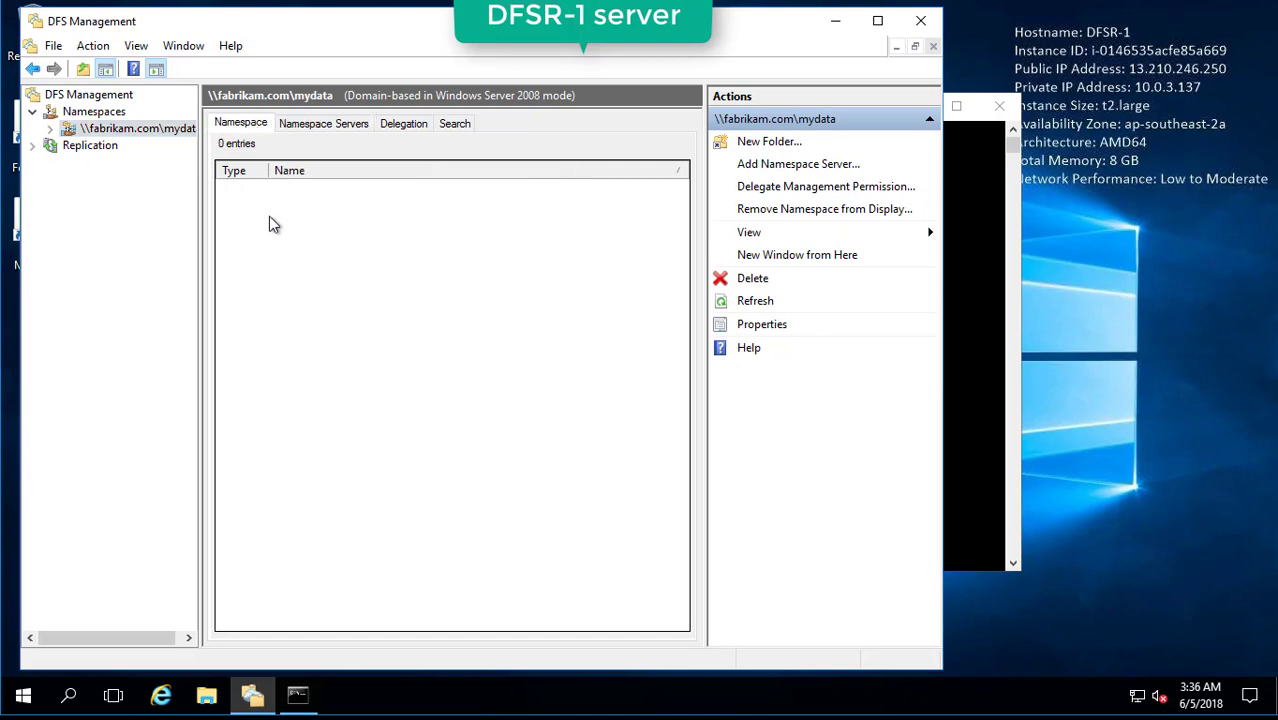
left_click(322, 124)
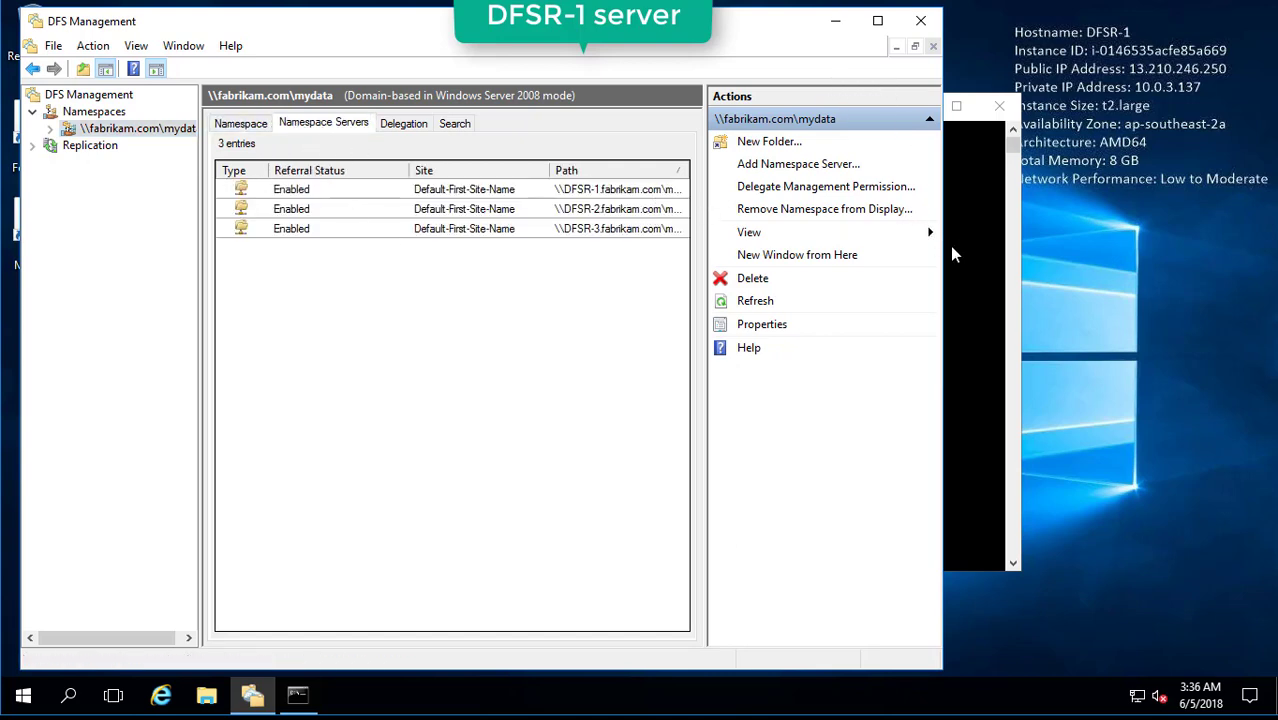
left_click_drag(942, 253, 1122, 253)
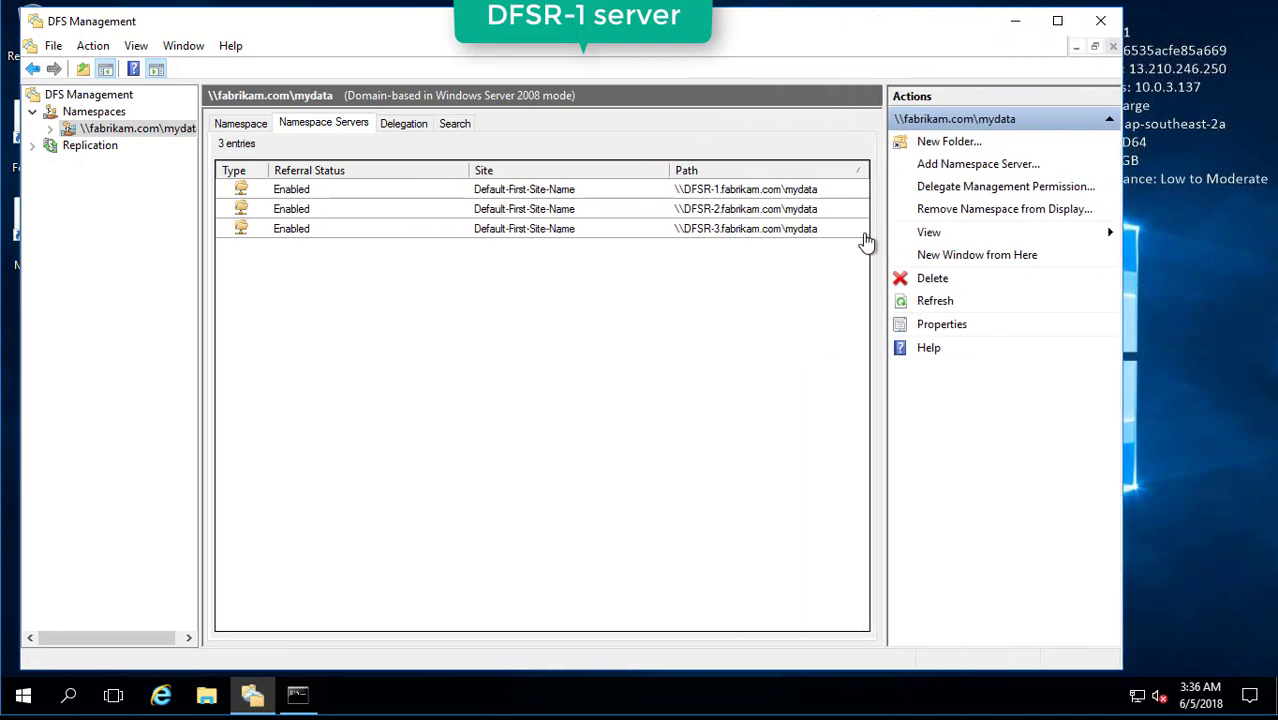
left_click(772, 190)
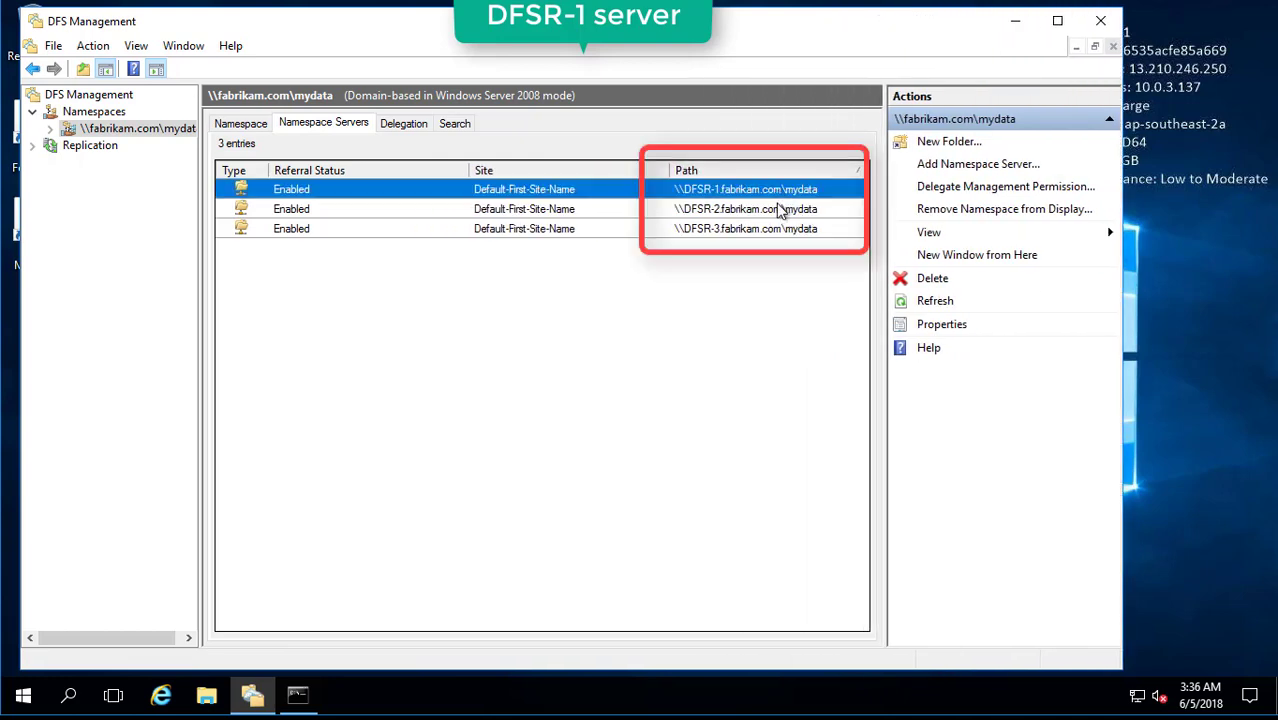
left_click(777, 210)
left_click(778, 229)
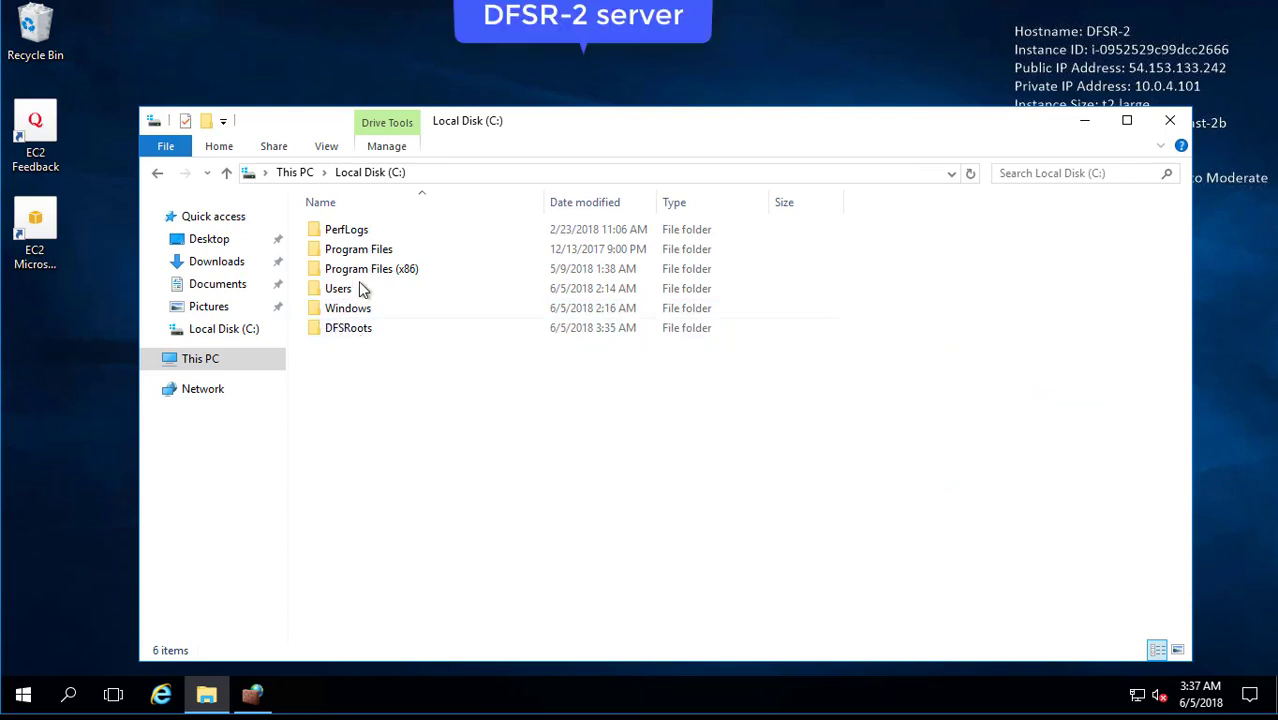
Inspect the mydata folder's sharing settings and permissions inside DFSRoots on DFSR-2.
double_click(355, 331)
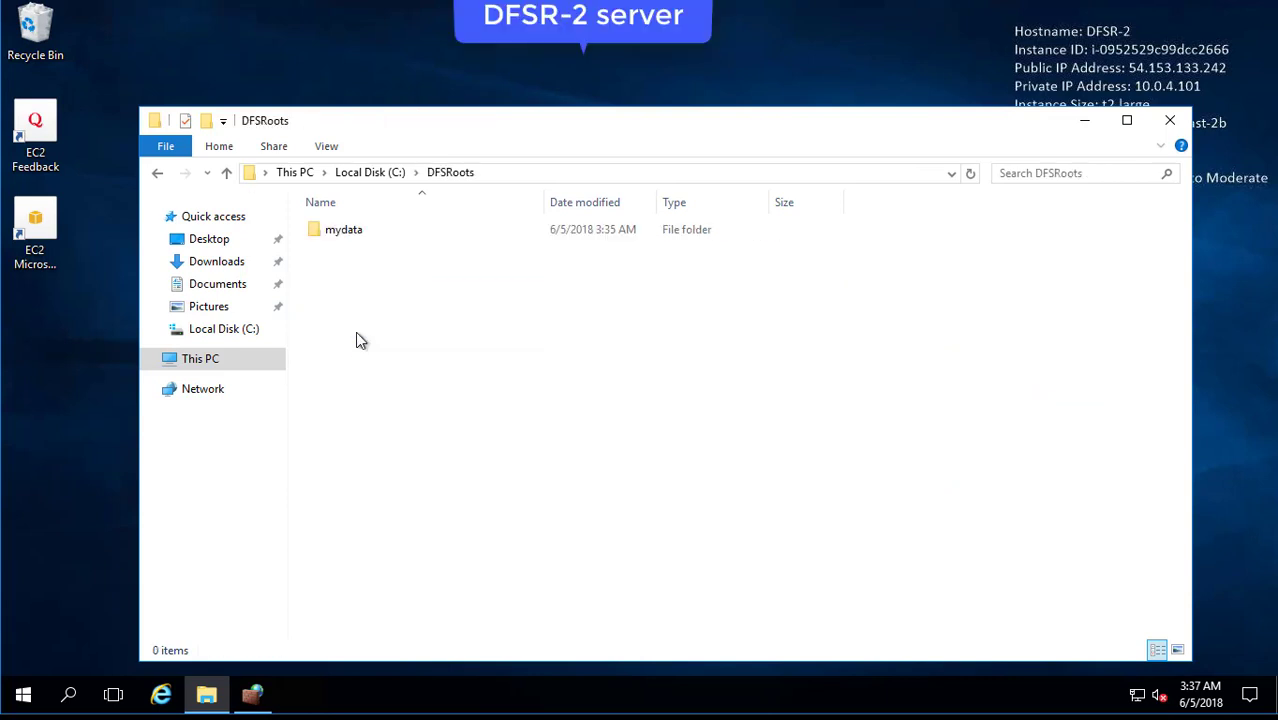
right_click(342, 234)
left_click(459, 567)
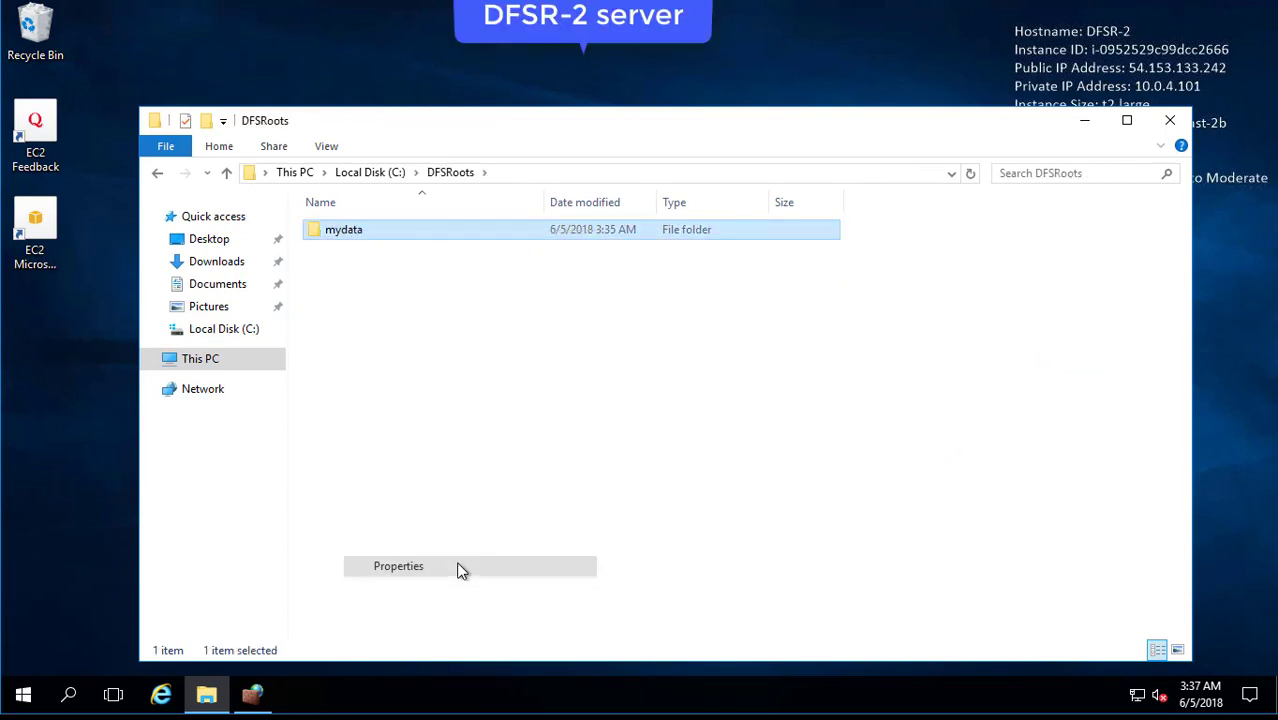
left_click(424, 262)
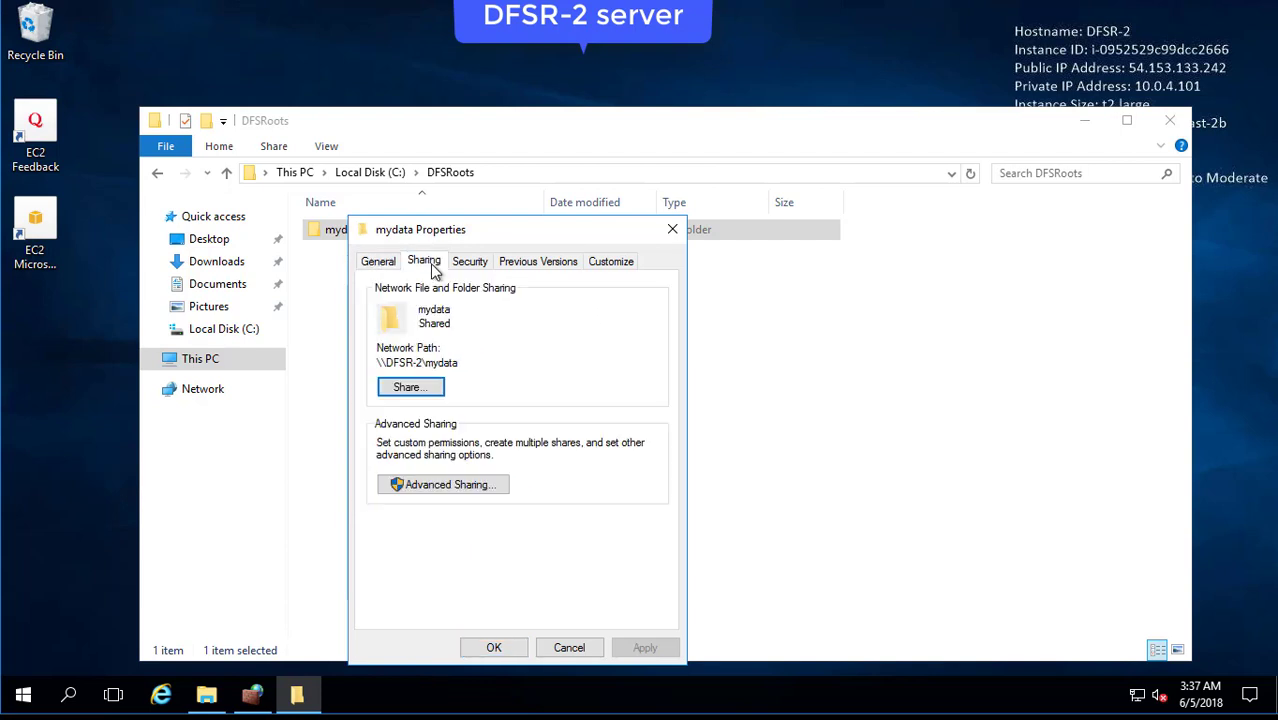
double_click(441, 363)
left_click(428, 392)
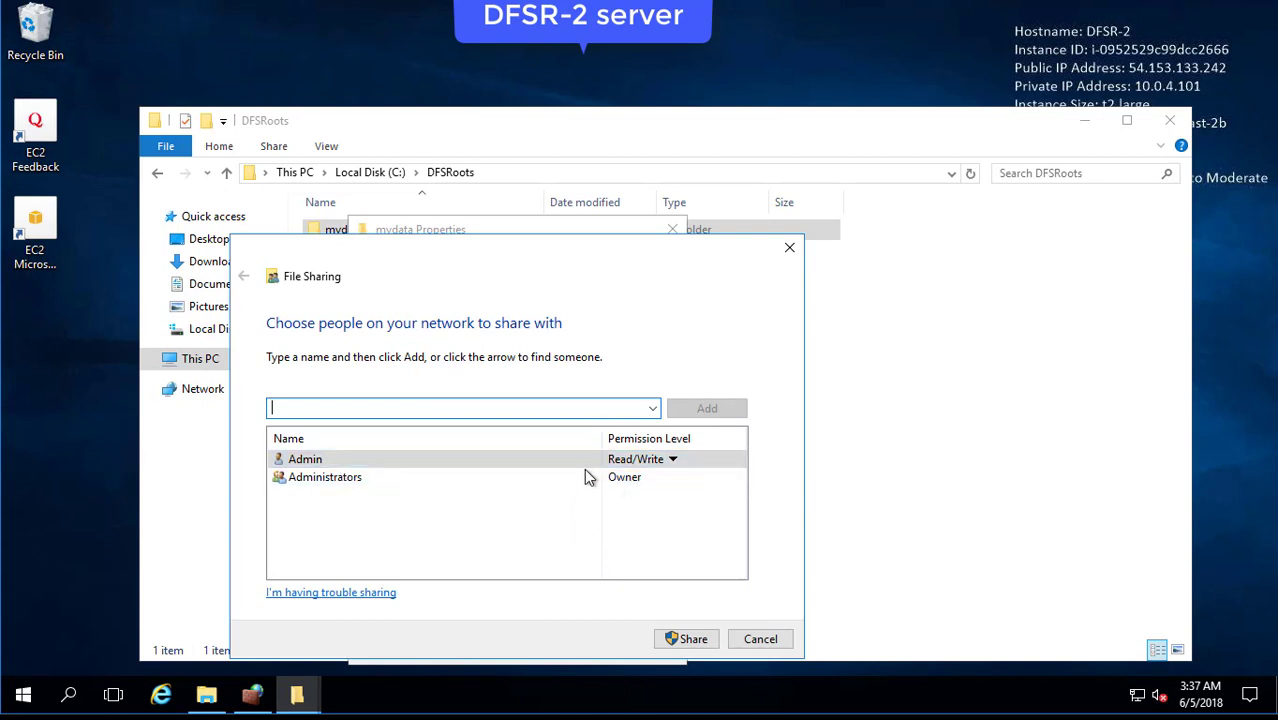
Close the File Sharing dialog, mydata Properties and the DFSRoots window.
left_click(790, 249)
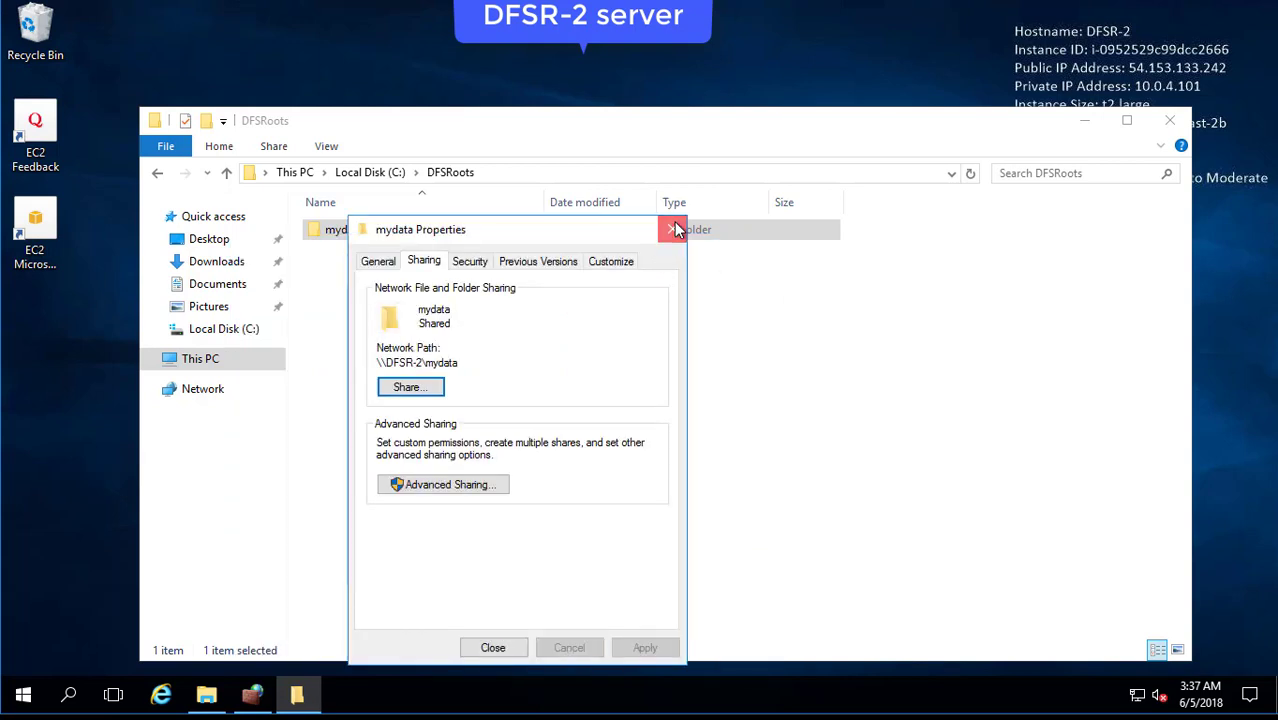
left_click(668, 230)
left_click(1168, 125)
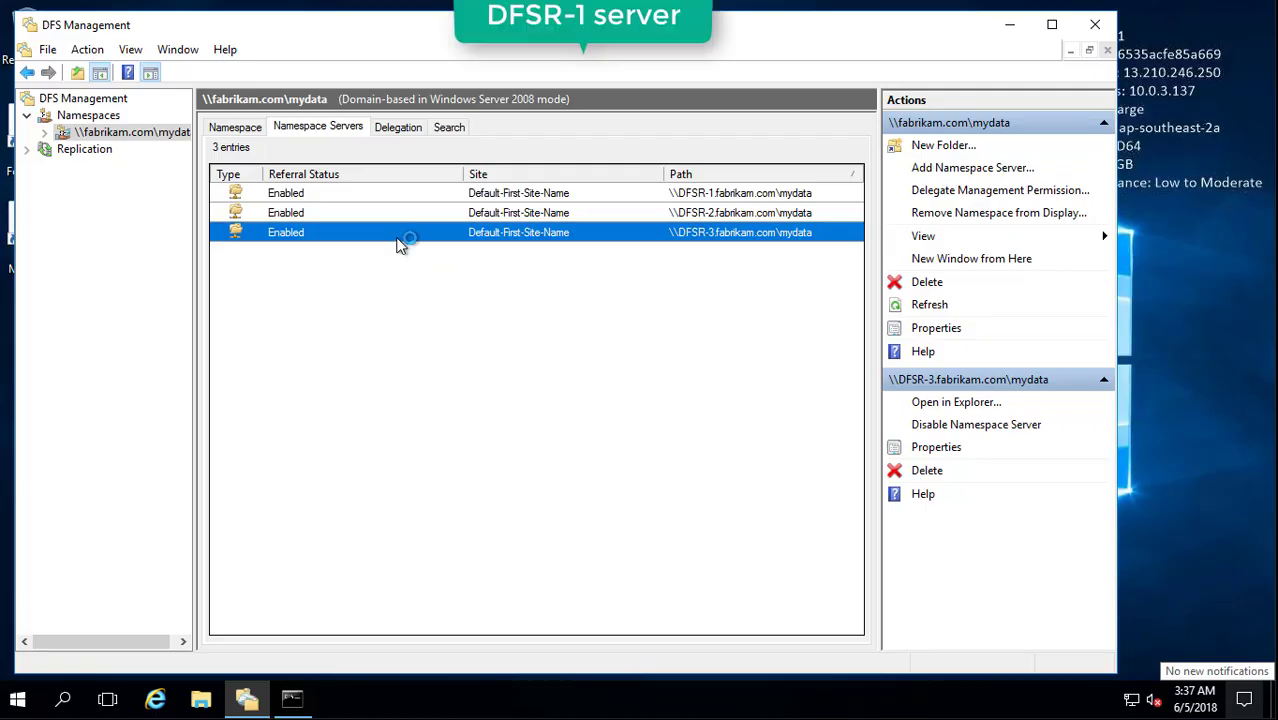
Create a multipurpose replication group named my-replication-group in the New Replication Group Wizard.
left_click(65, 150)
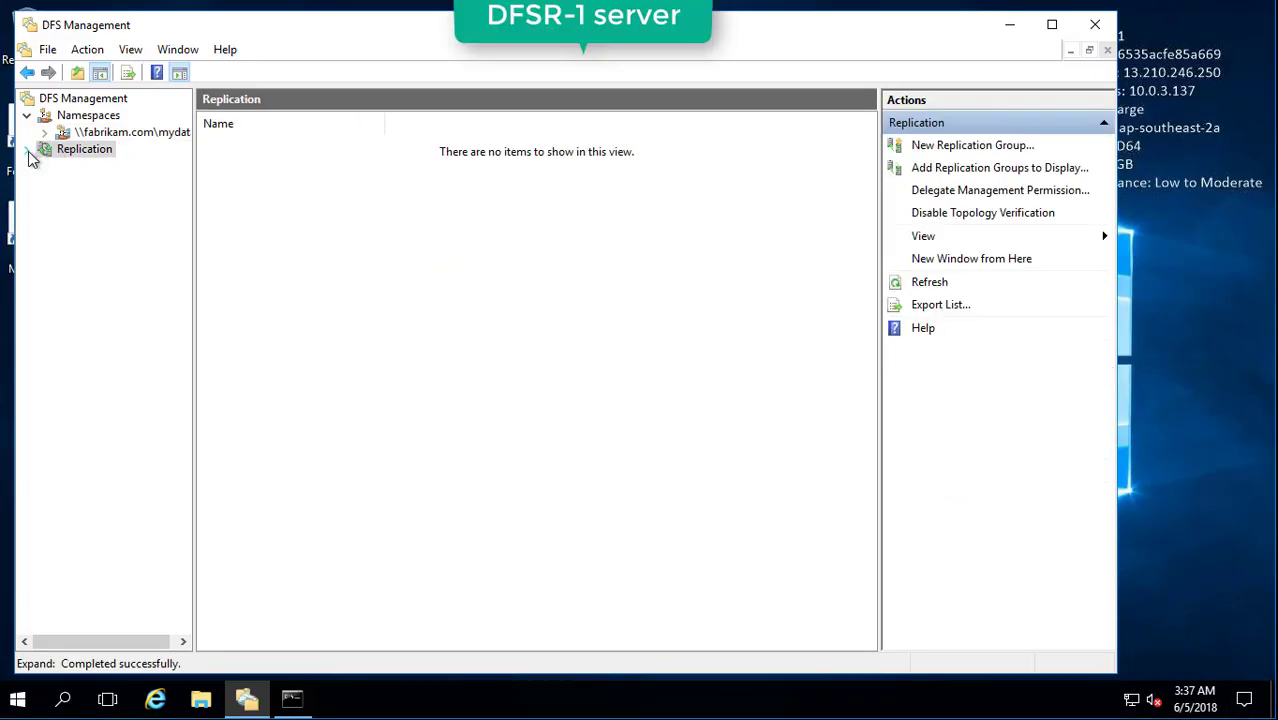
right_click(81, 152)
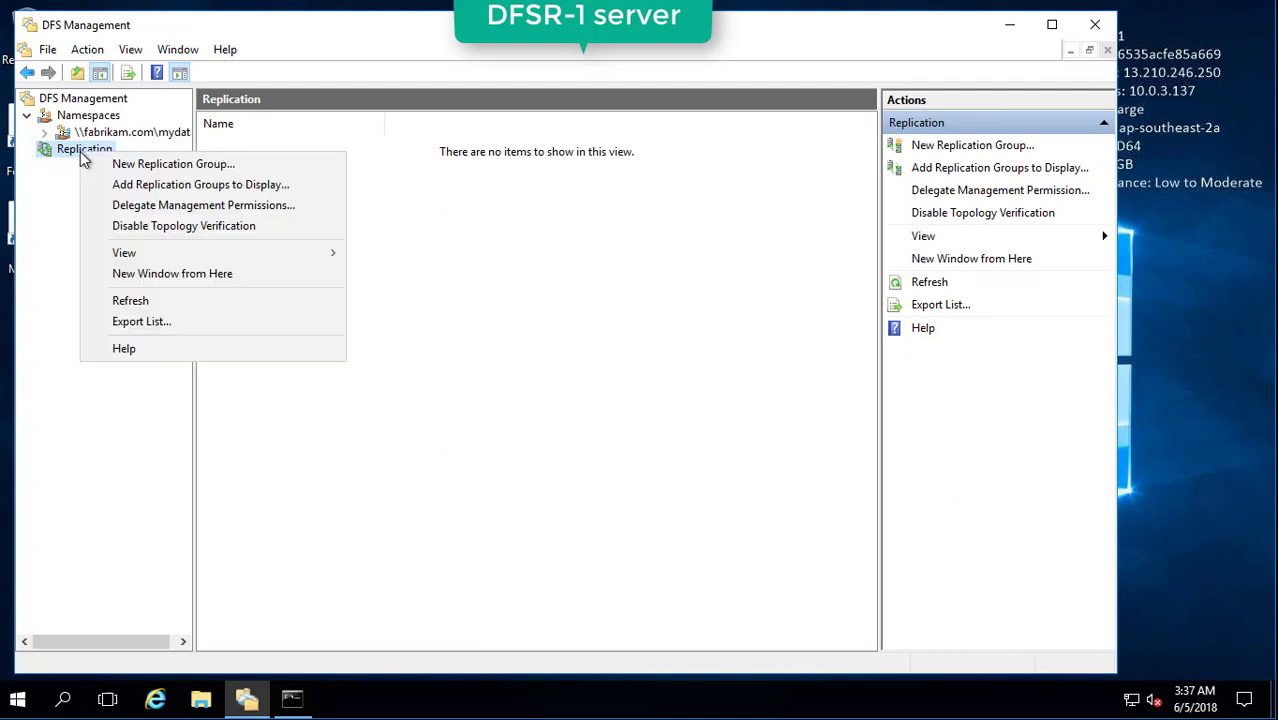
left_click(150, 172)
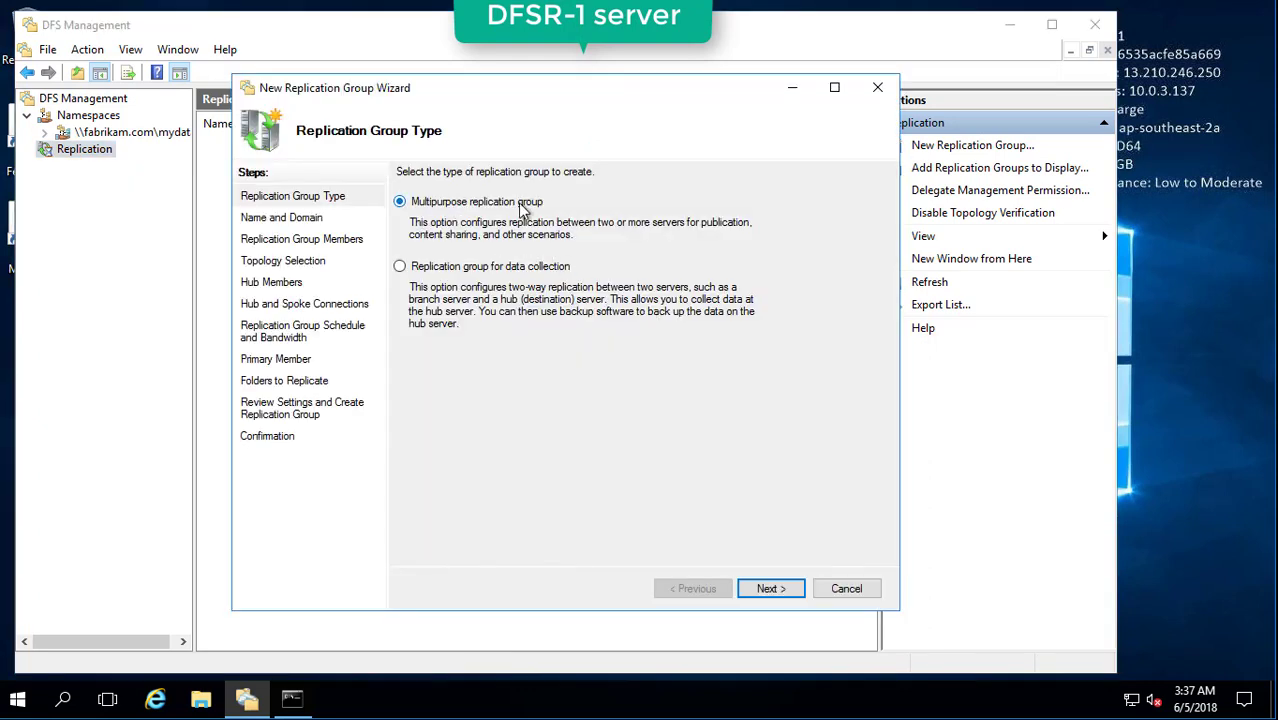
left_click(770, 589)
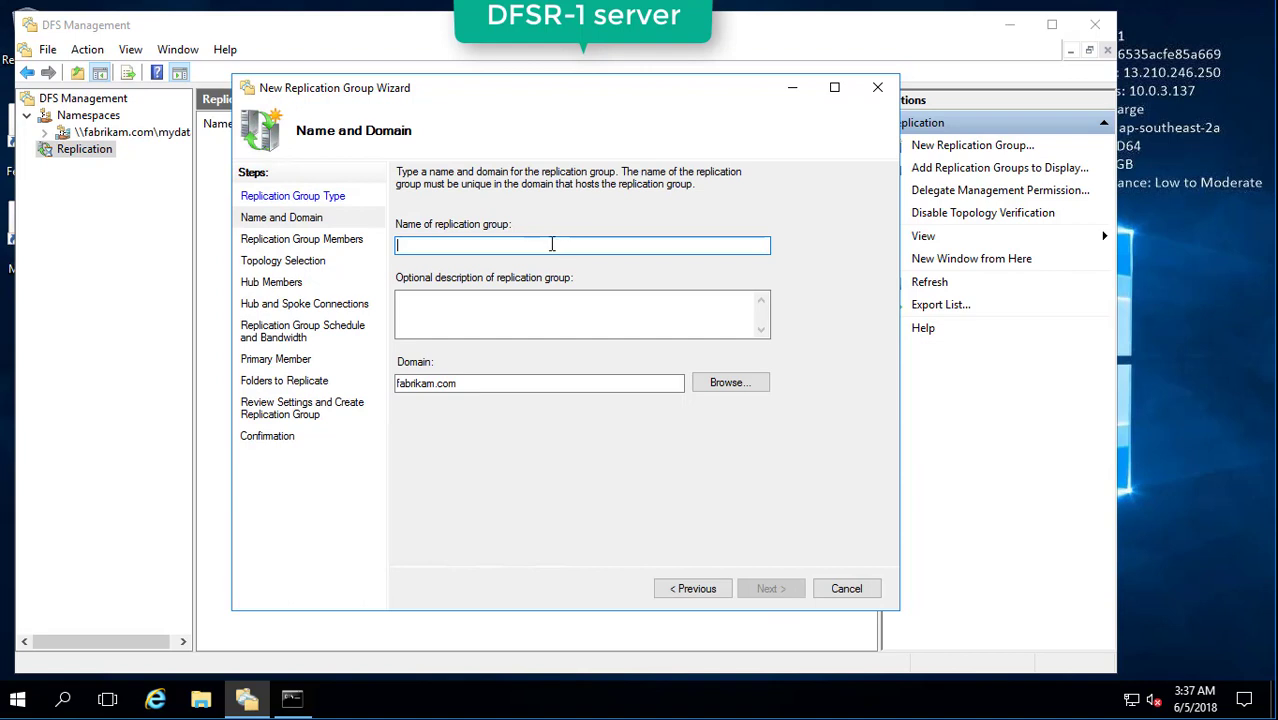
type("my-repli")
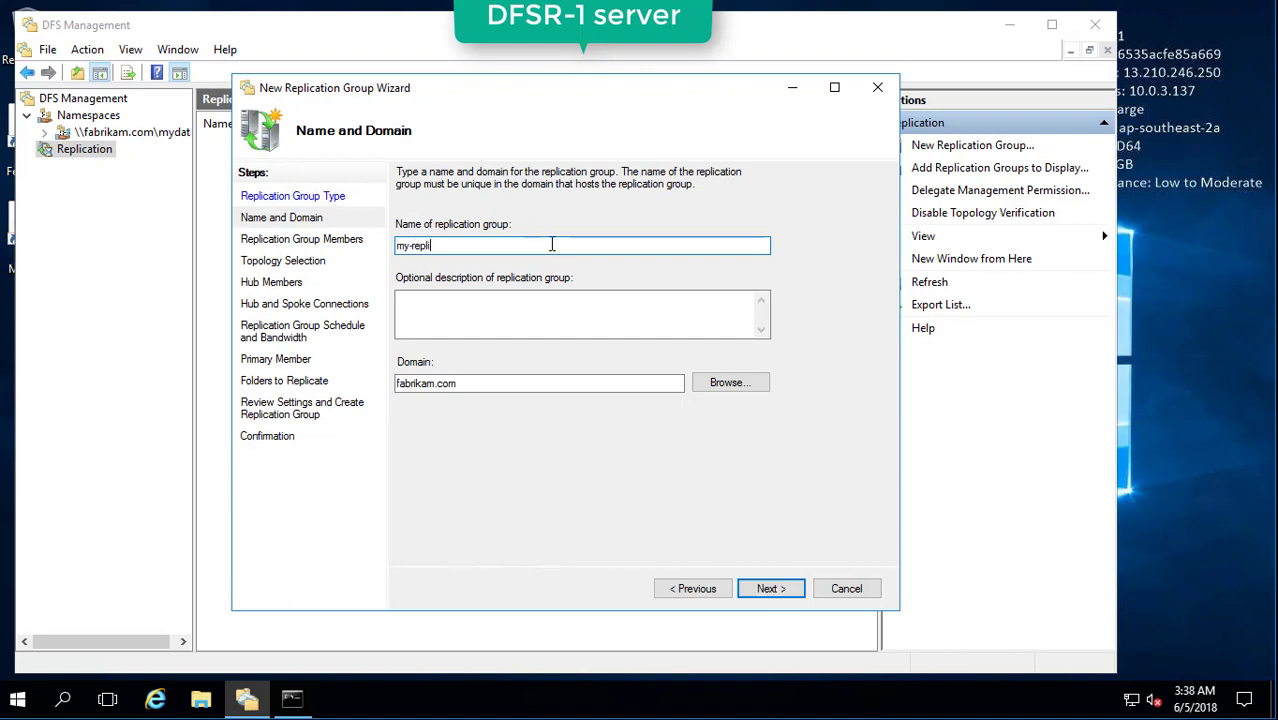
type("cation-")
type("grou")
type("up")
left_click(768, 588)
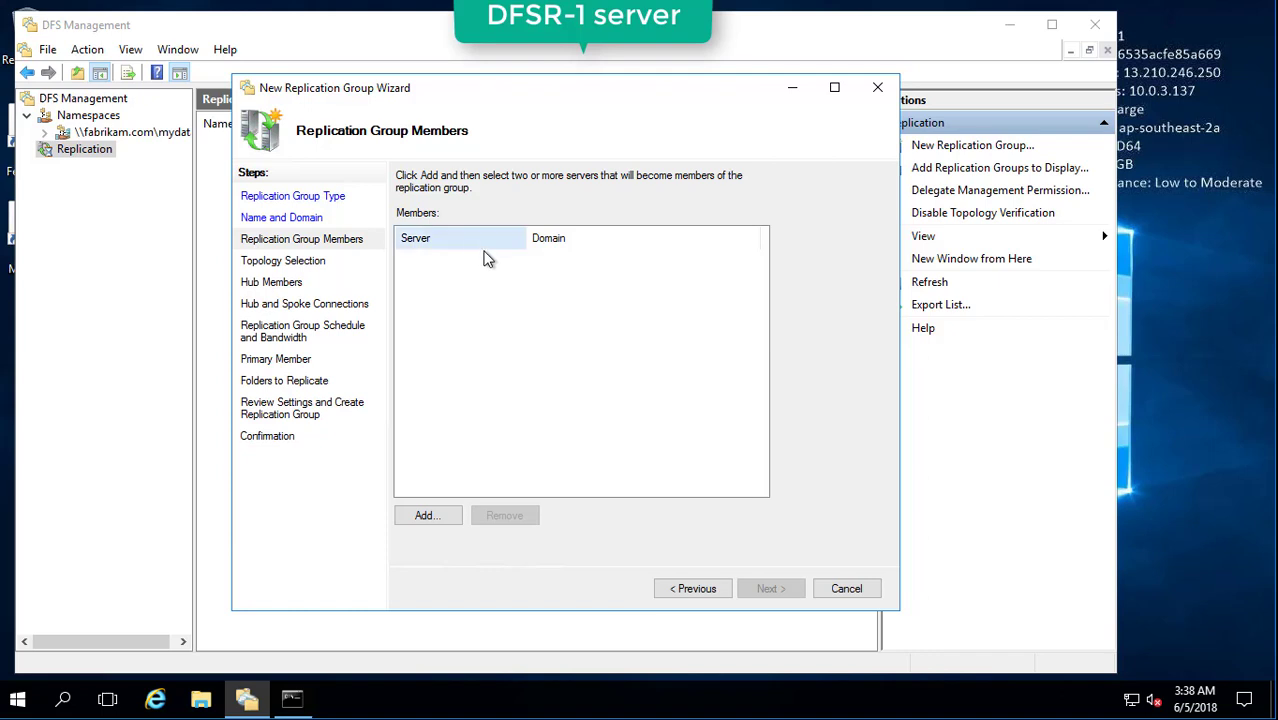
Add DFSR-1 and DFSR-2 as replication group members.
left_click(431, 524)
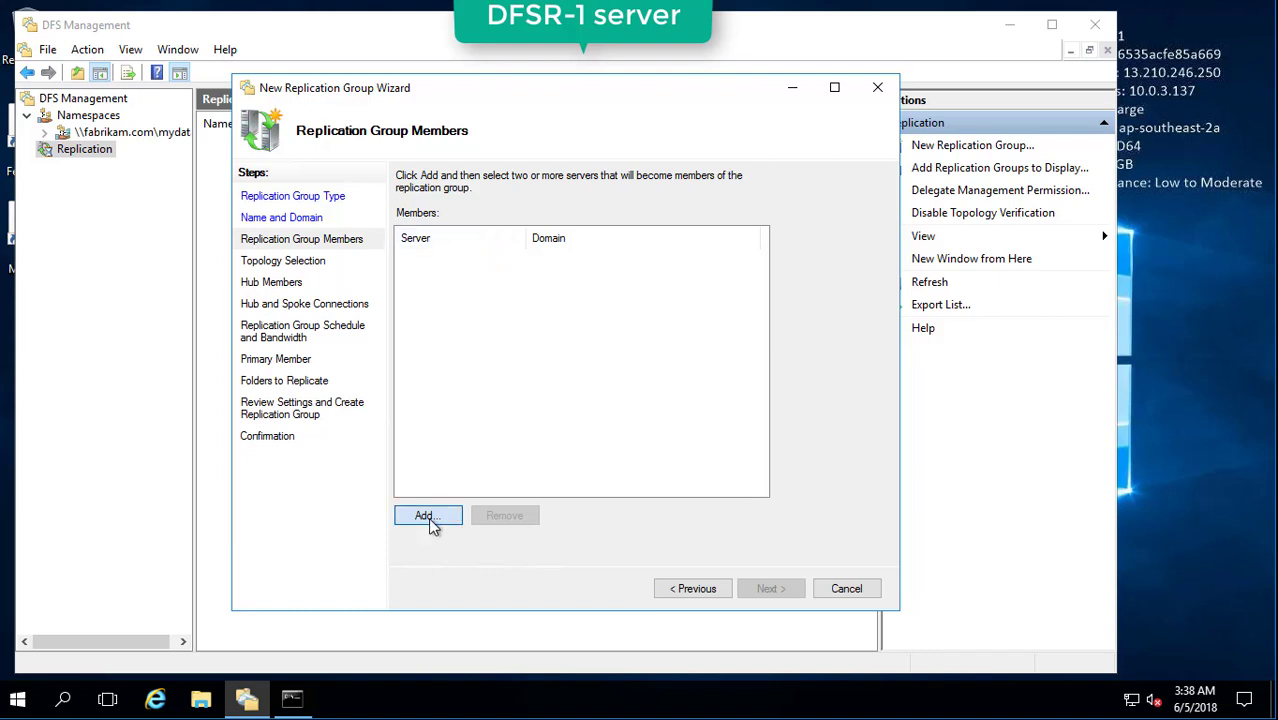
type("d")
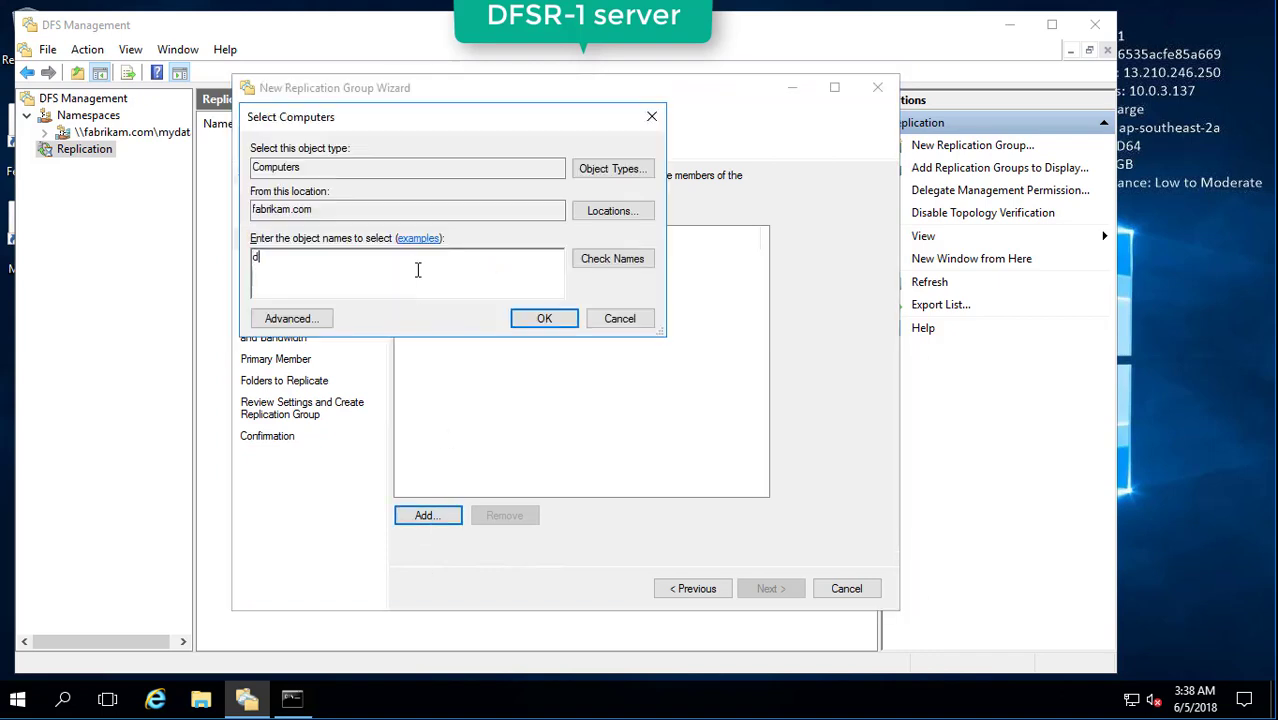
type("fsr-1")
left_click(620, 262)
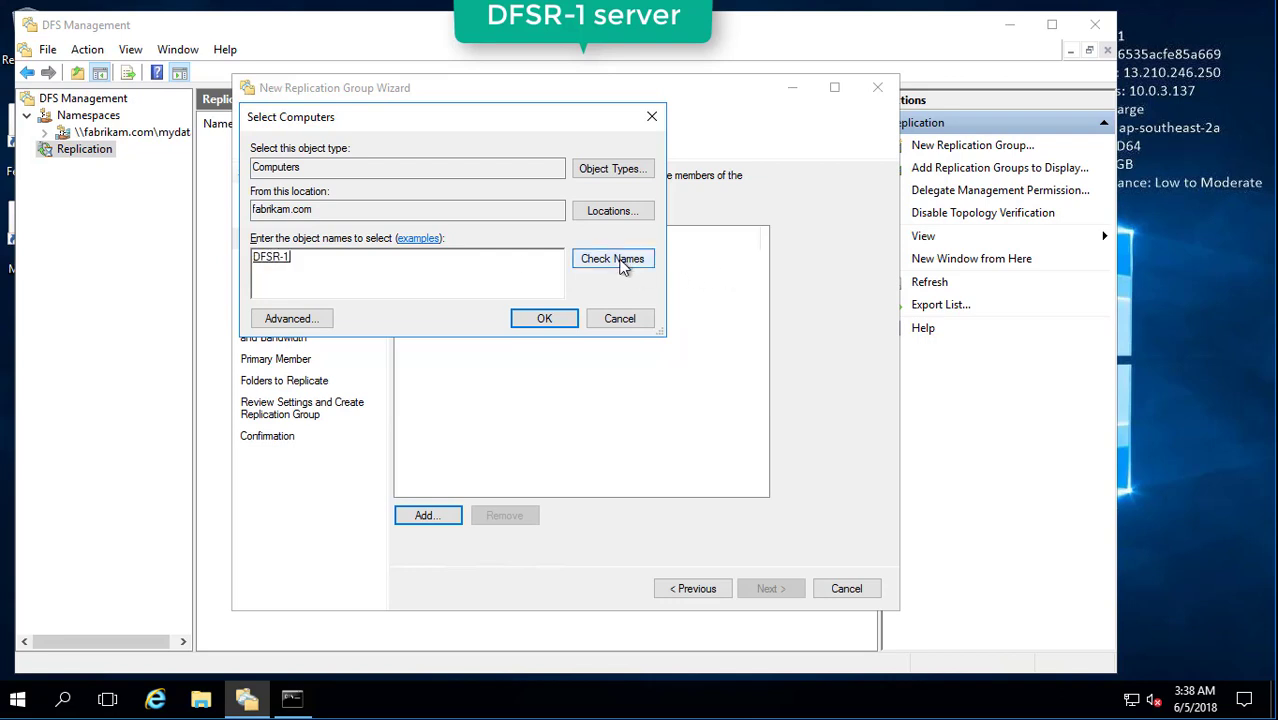
left_click(544, 318)
left_click(424, 518)
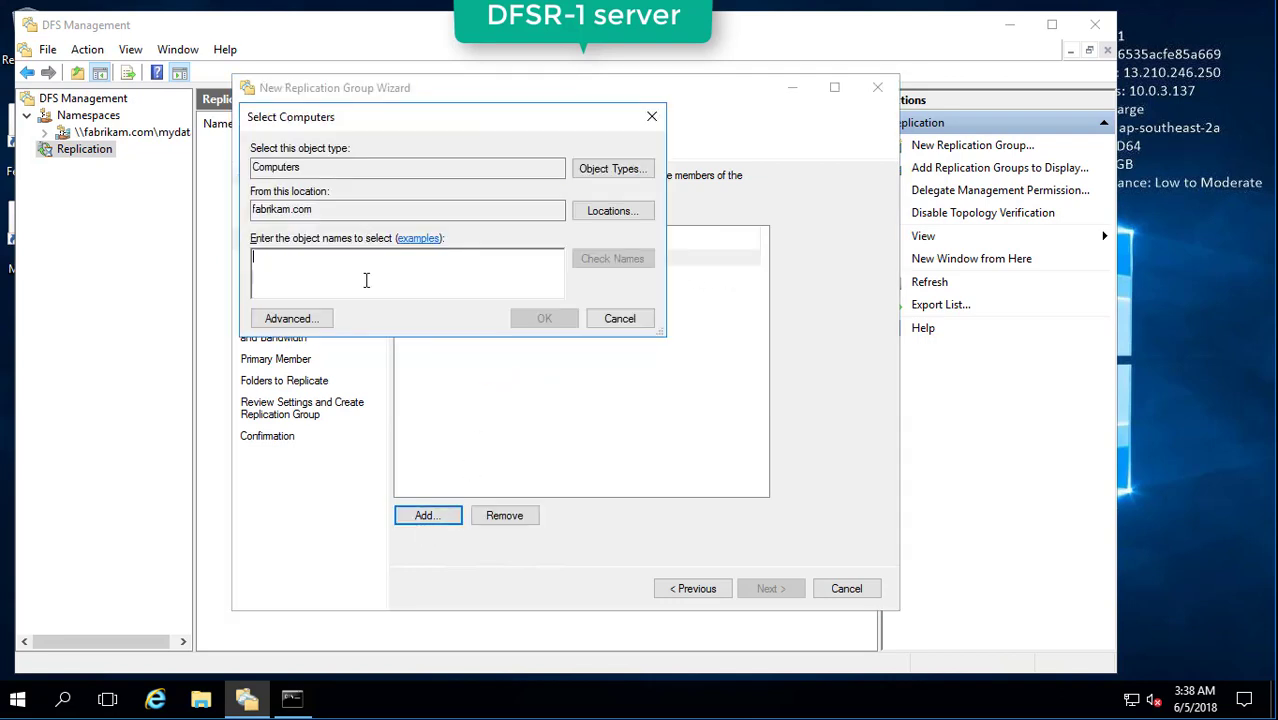
type("dfsr-2")
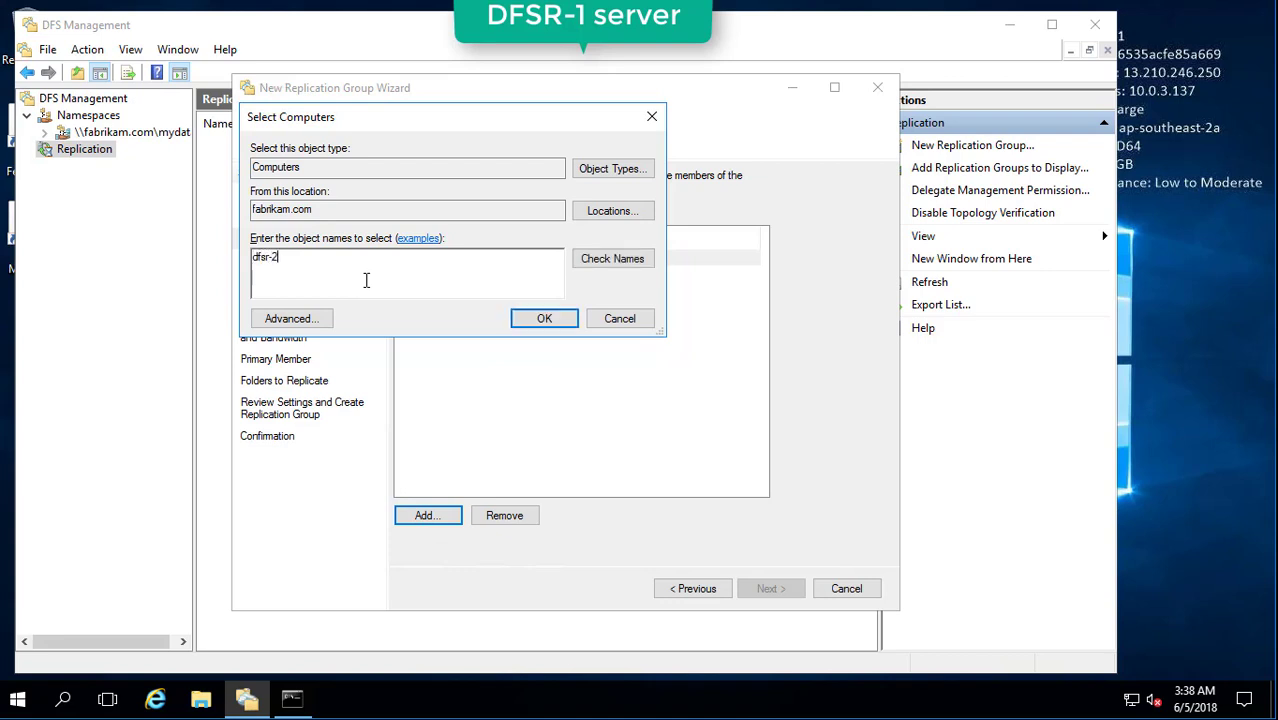
left_click(646, 269)
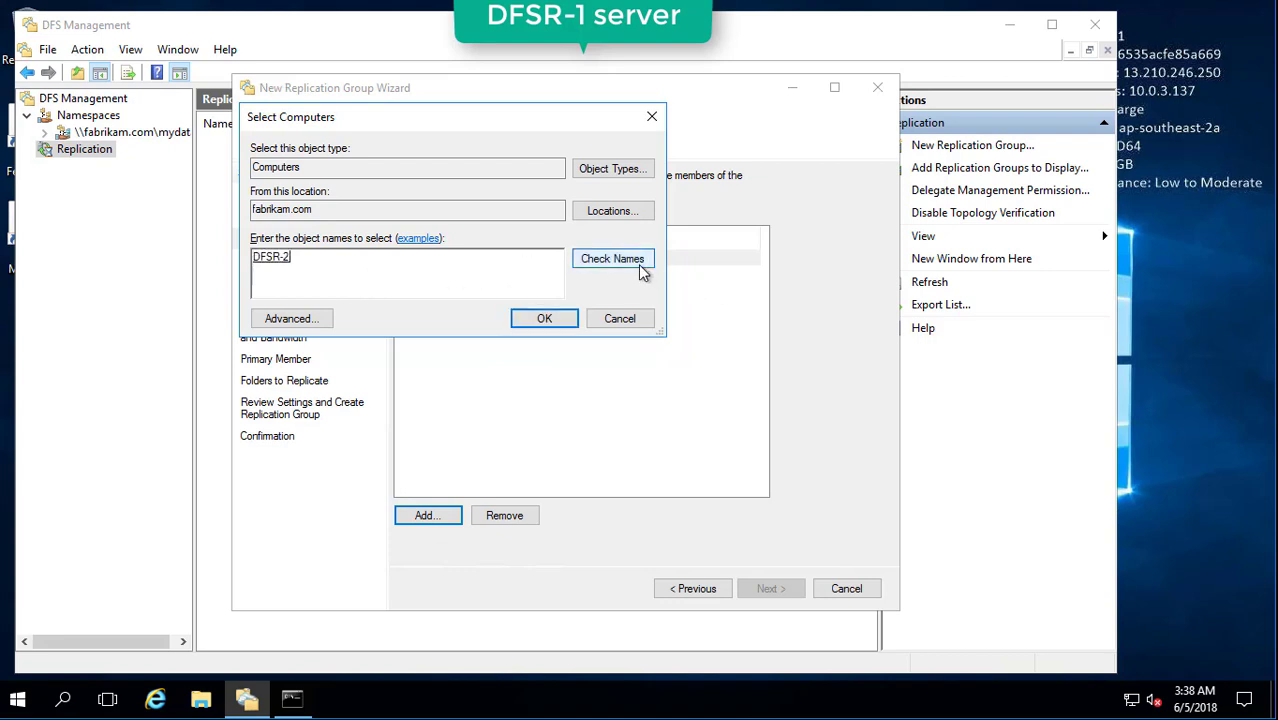
left_click(548, 322)
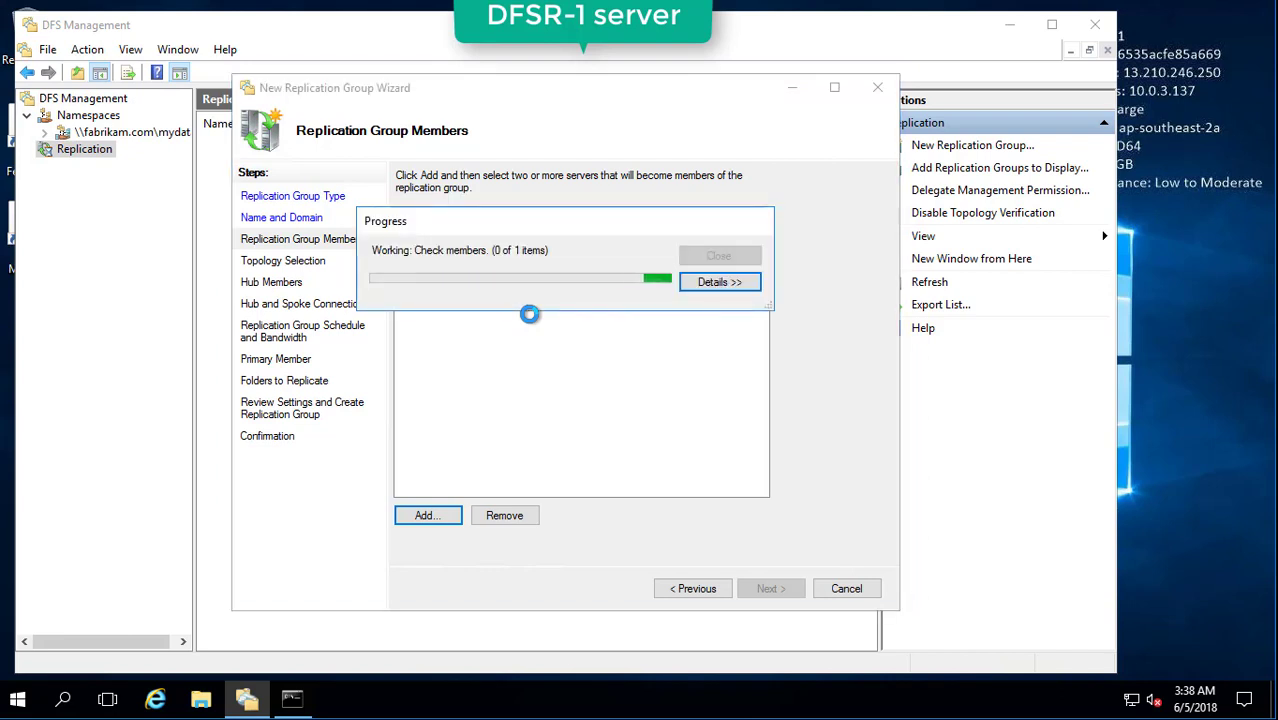
Add DFSR-3 as the third member and review the member check results.
left_click(430, 517)
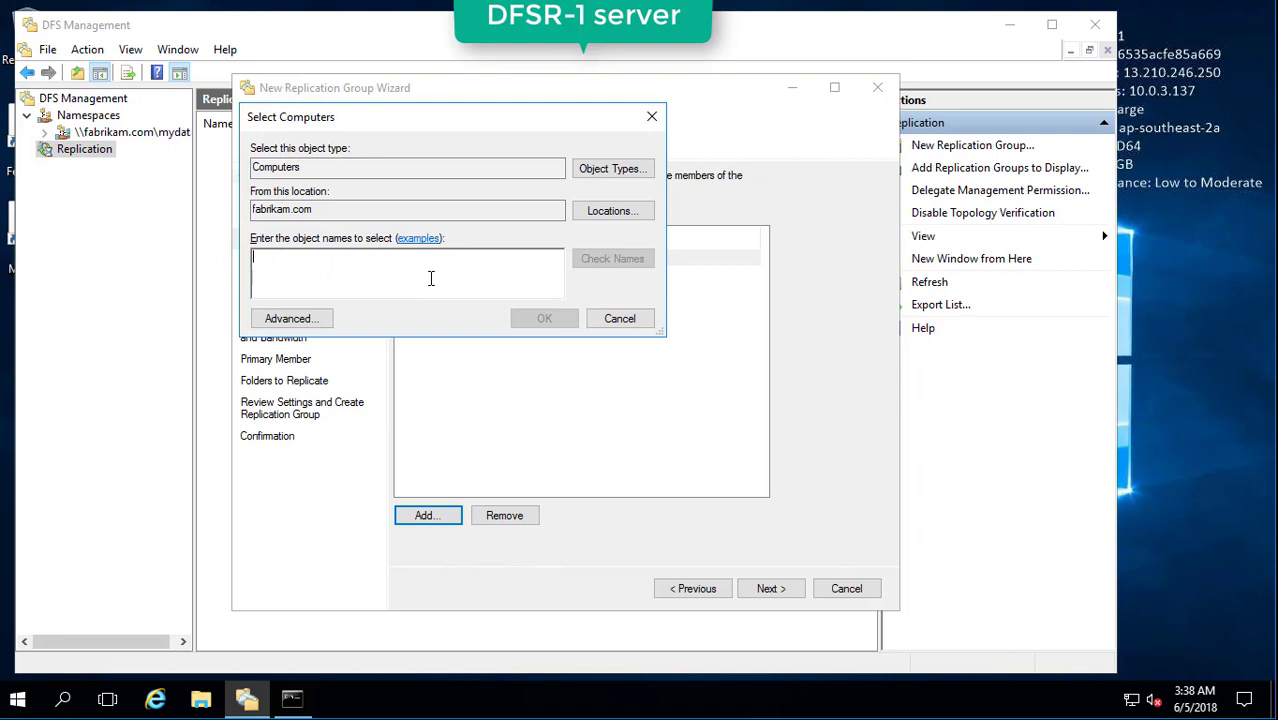
type("dfsr-3")
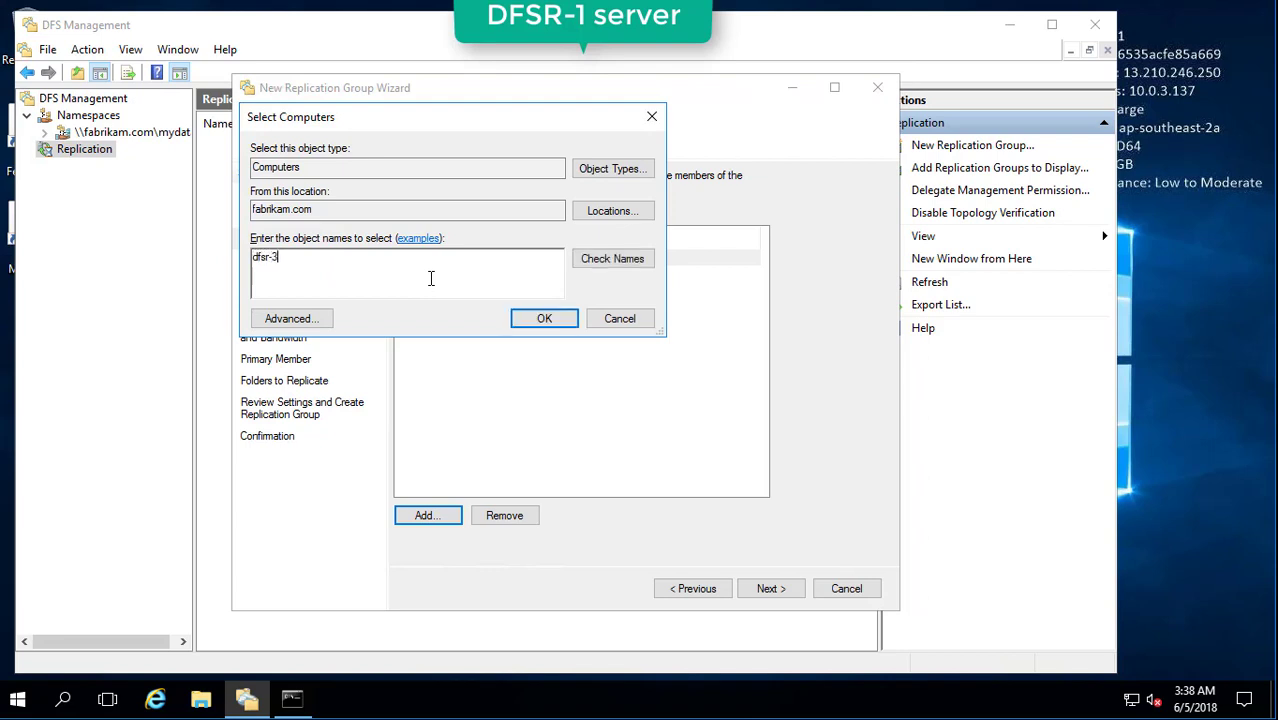
left_click(613, 258)
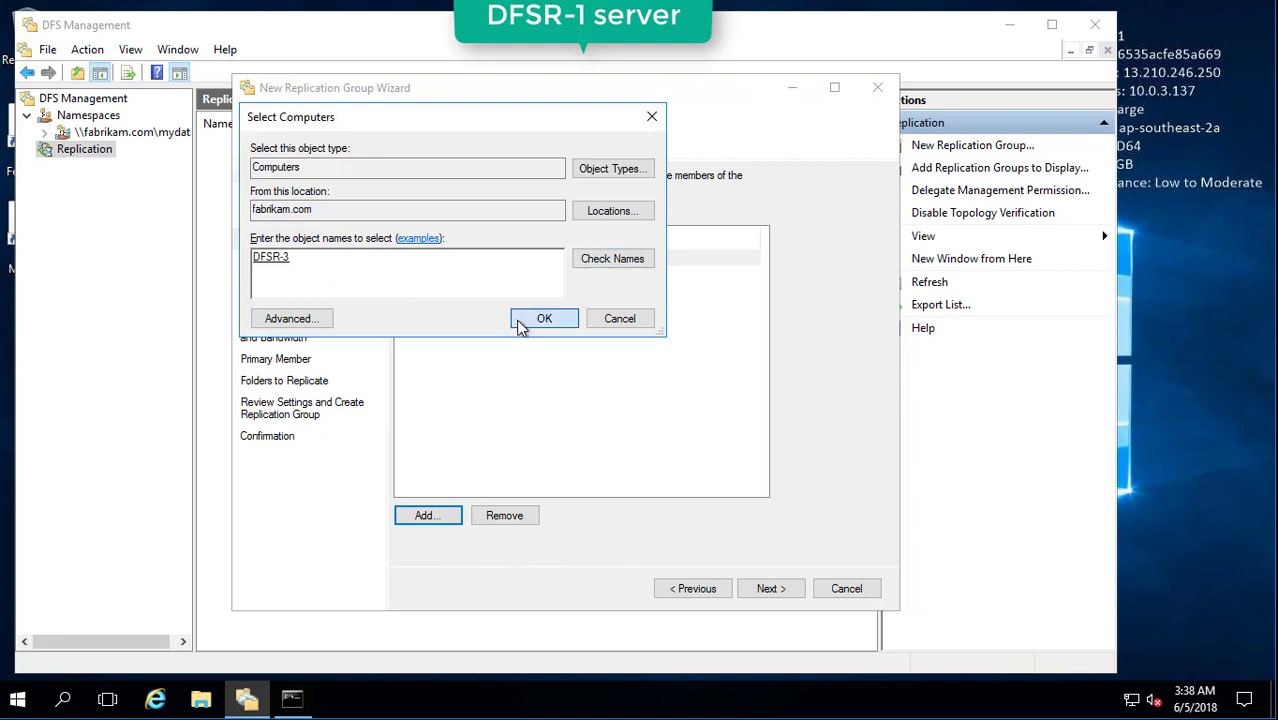
left_click(522, 325)
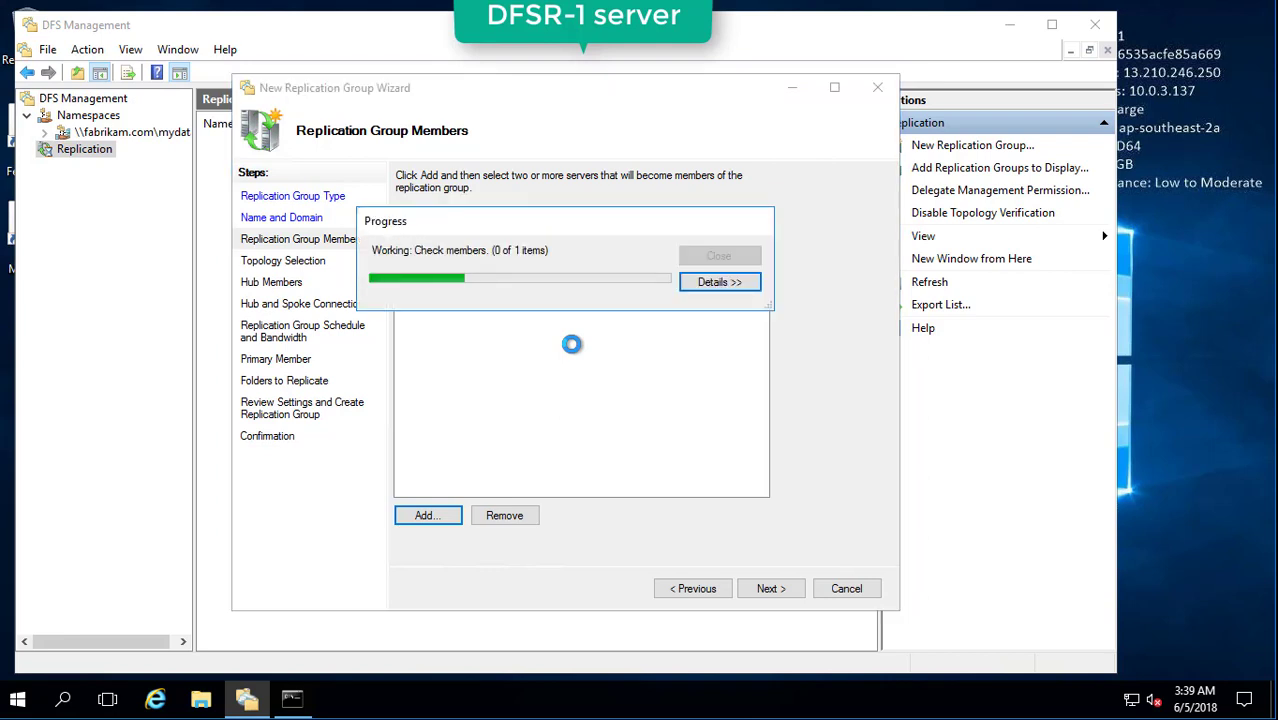
left_click(720, 283)
left_click(428, 319)
left_click(390, 318)
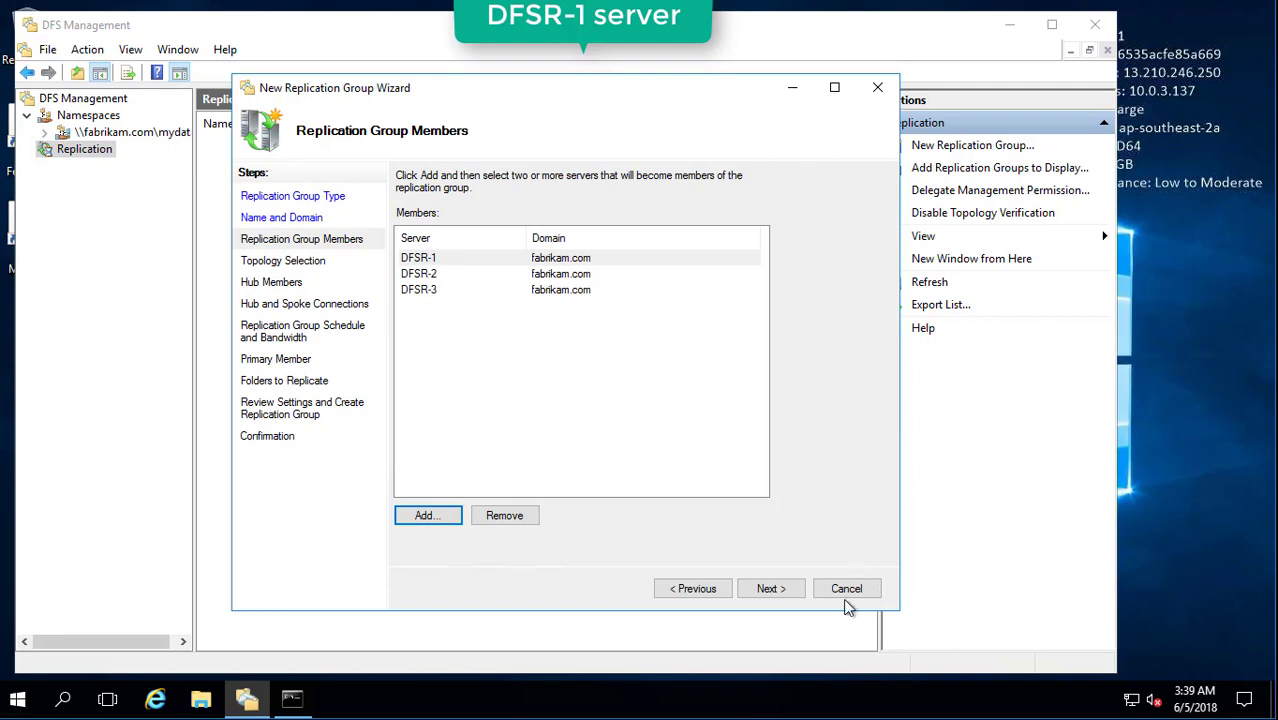
left_click(770, 589)
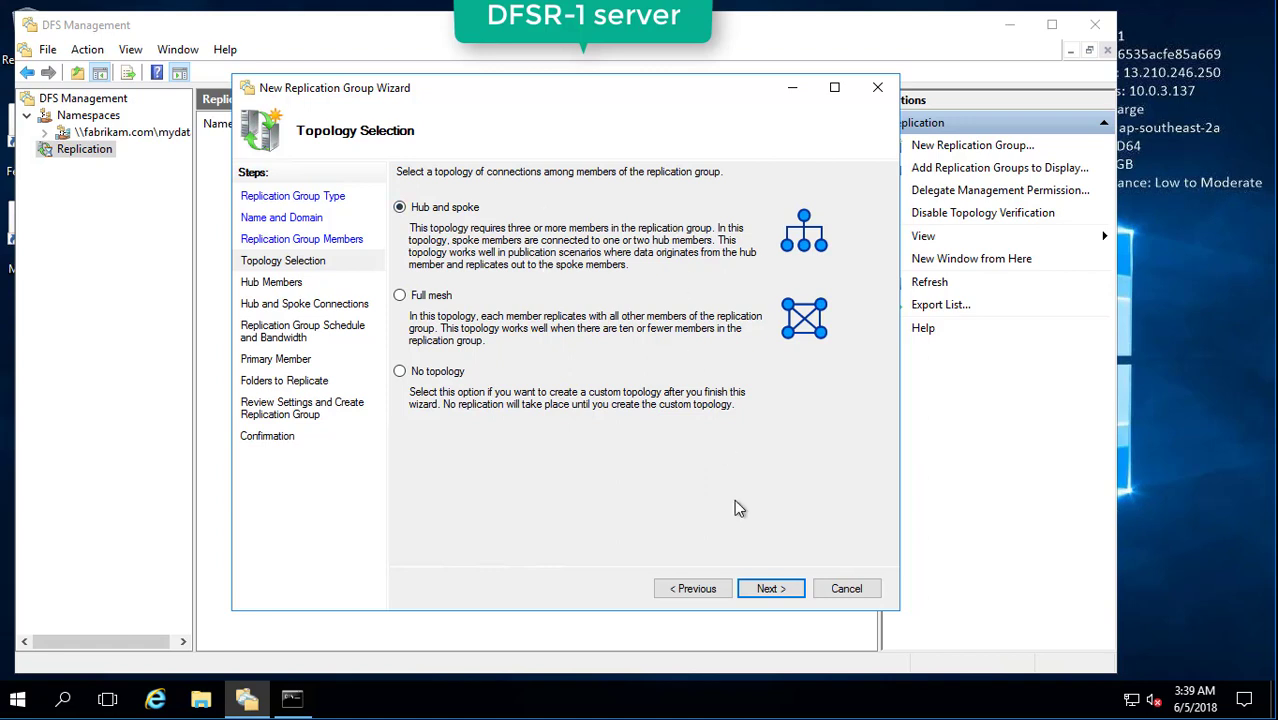
Keep the hub and spoke topology, with DFSR-1 as the hub member.
left_click(765, 590)
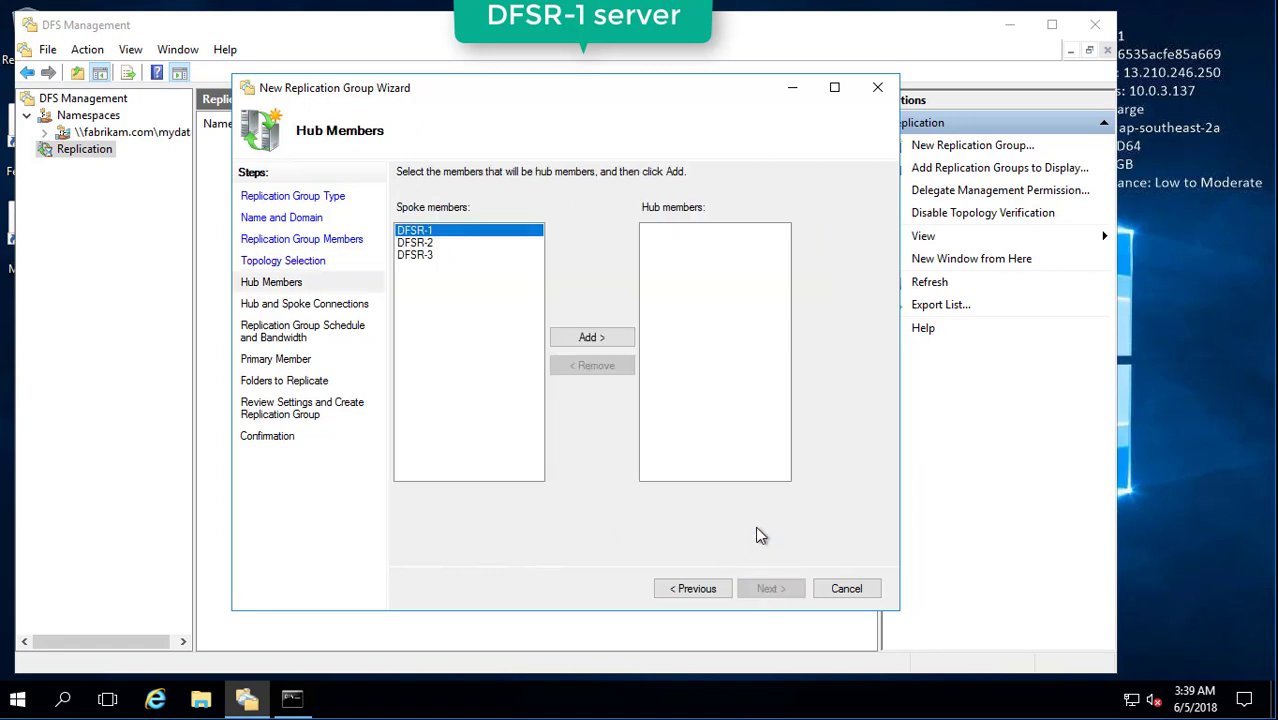
left_click(445, 255)
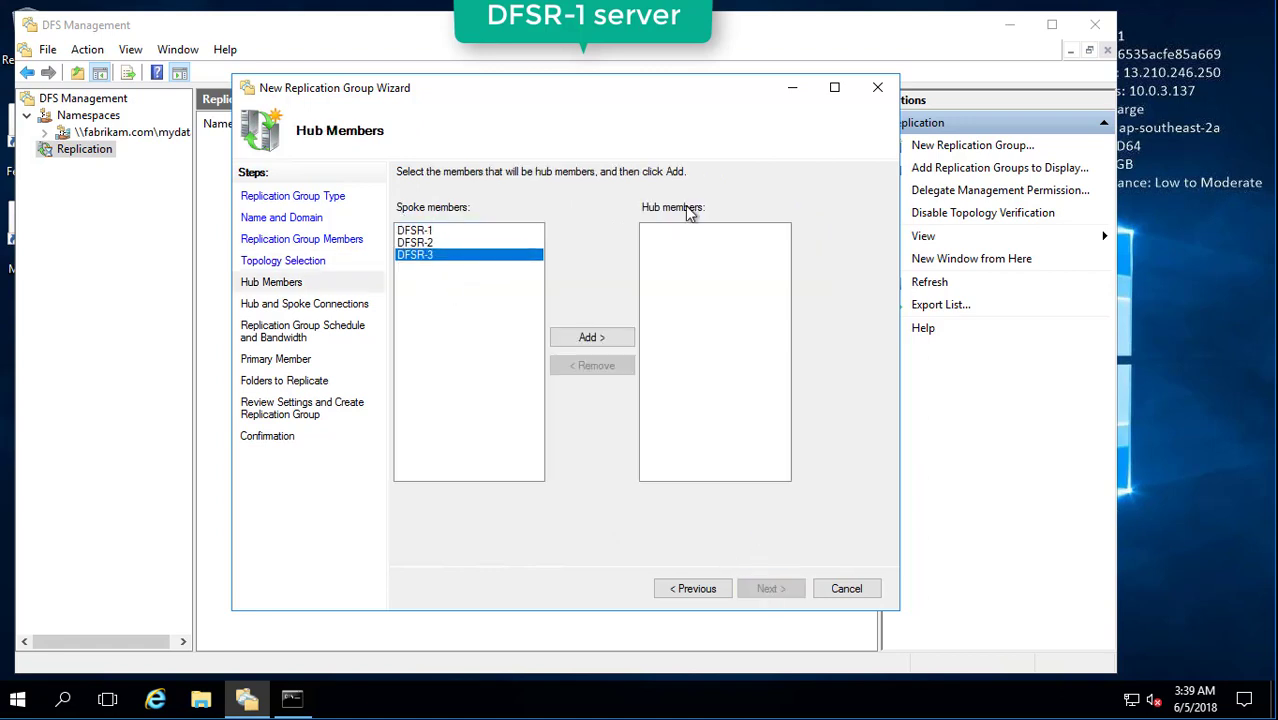
left_click(421, 231)
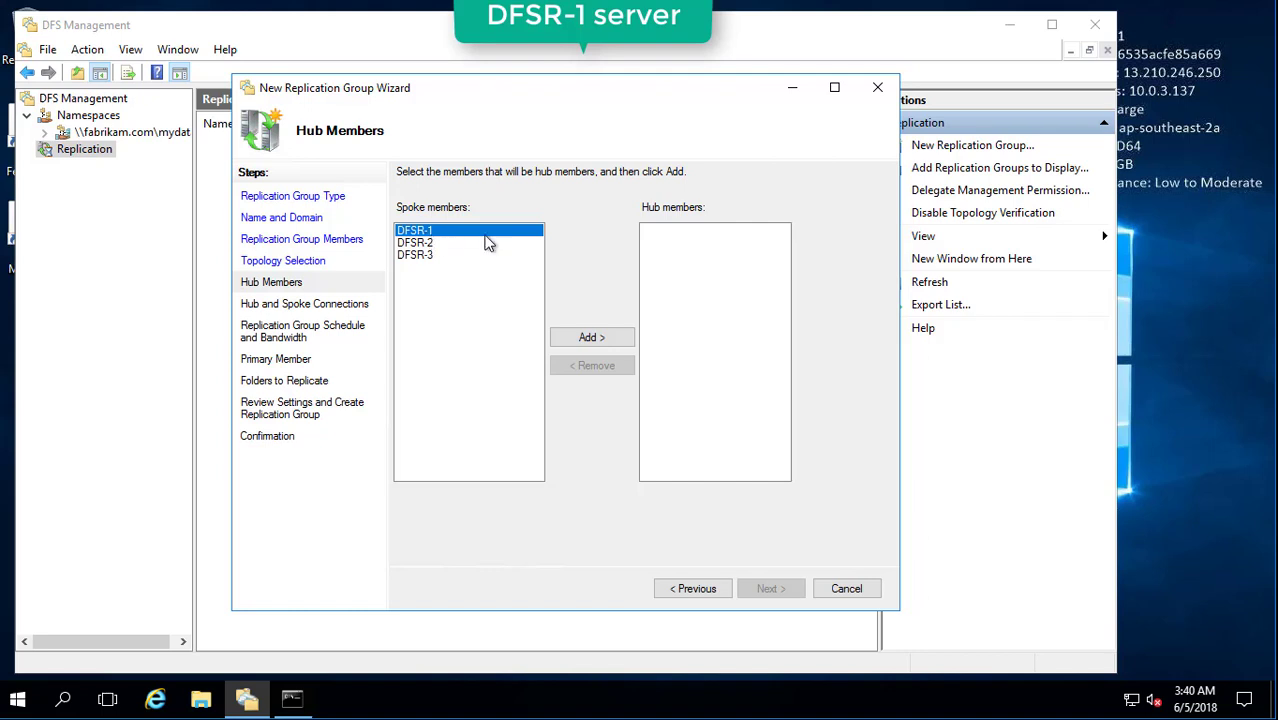
left_click(580, 340)
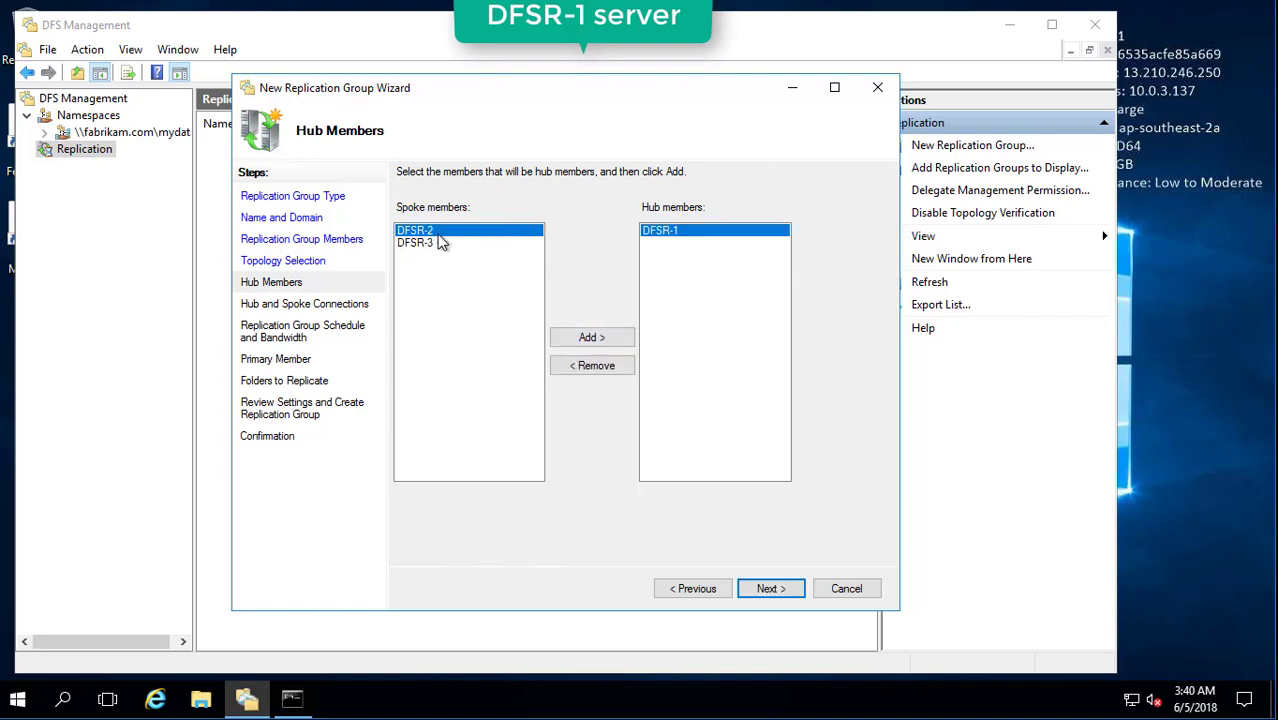
left_click(770, 588)
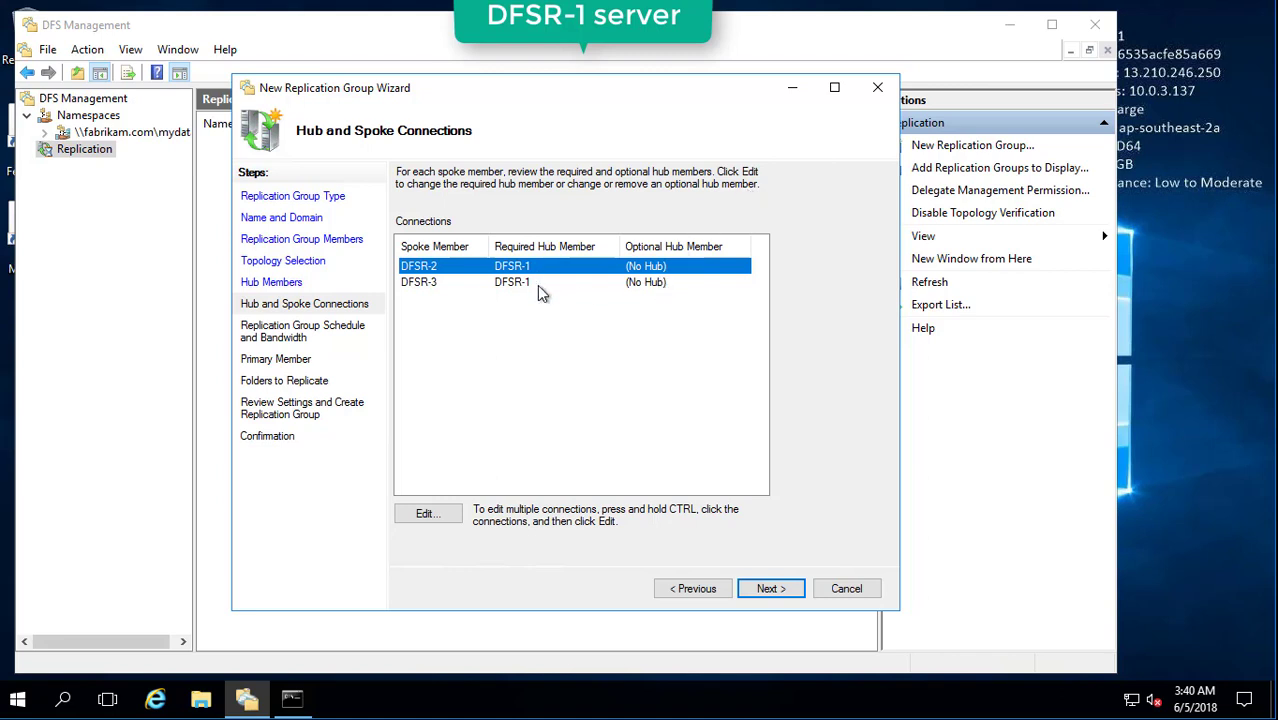
Review the DFSR-2 spoke connection unchanged and keep the default schedule and bandwidth.
left_click(428, 514)
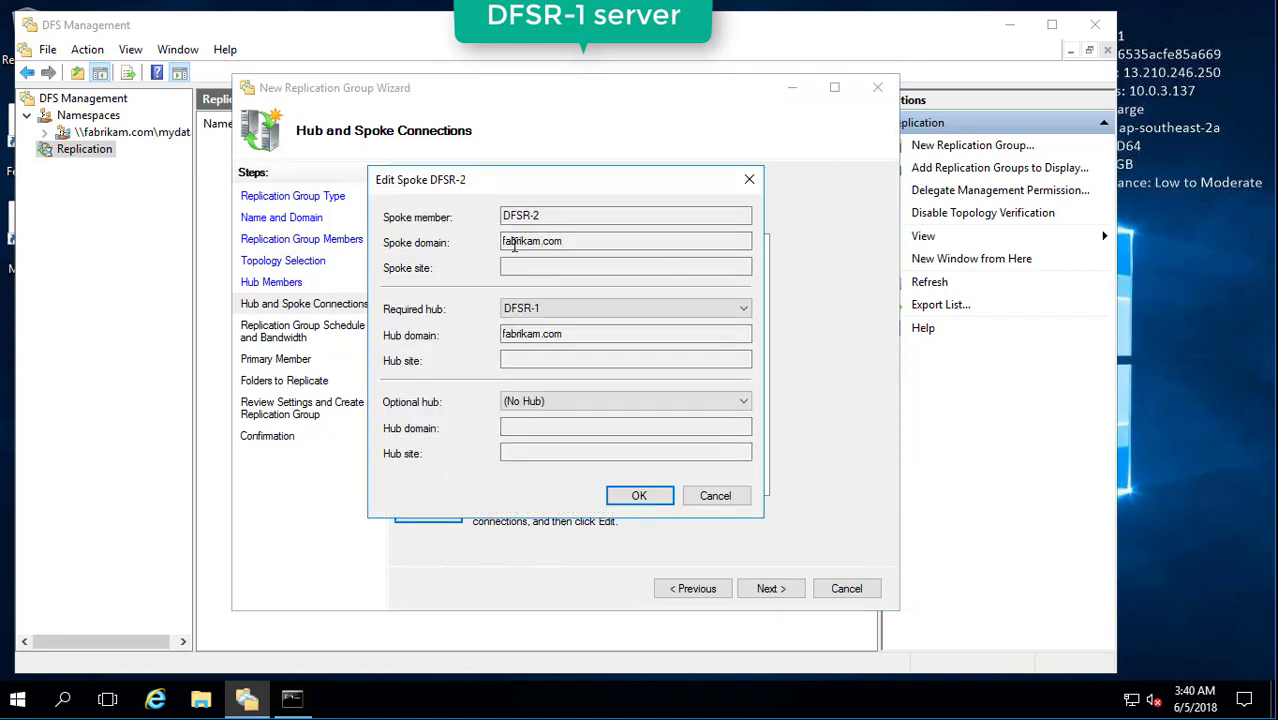
left_click(733, 488)
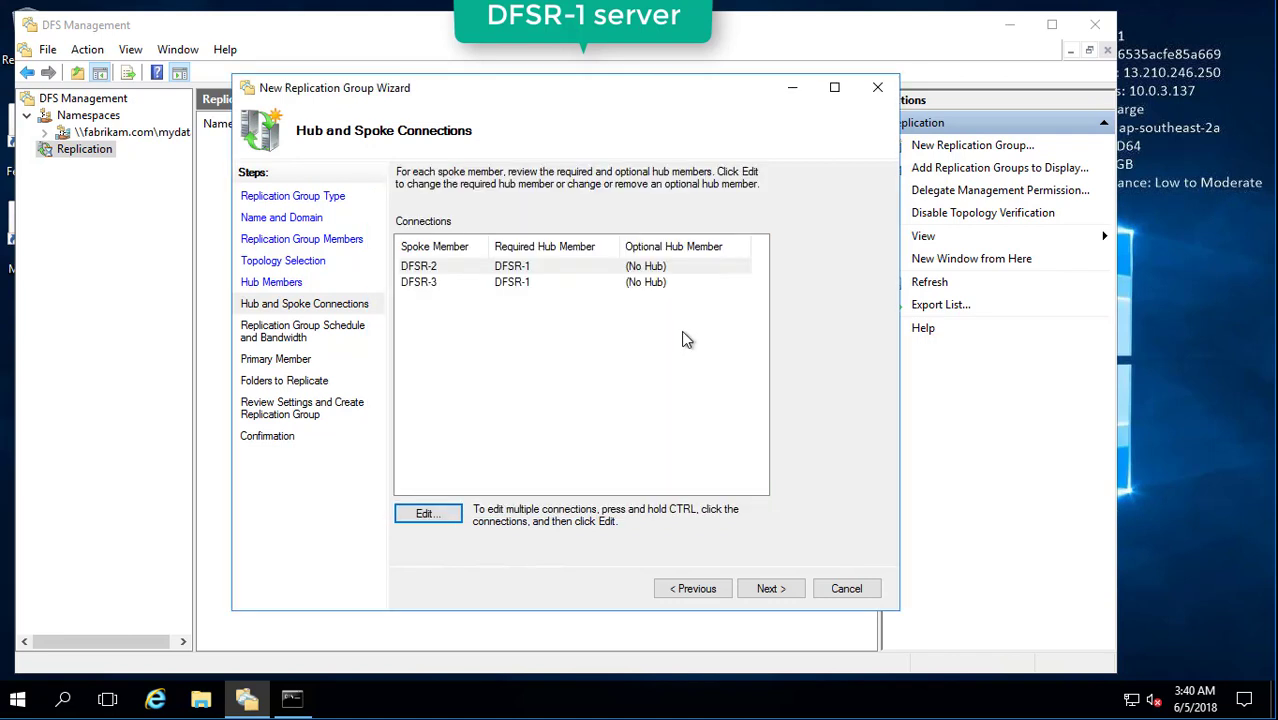
left_click(770, 590)
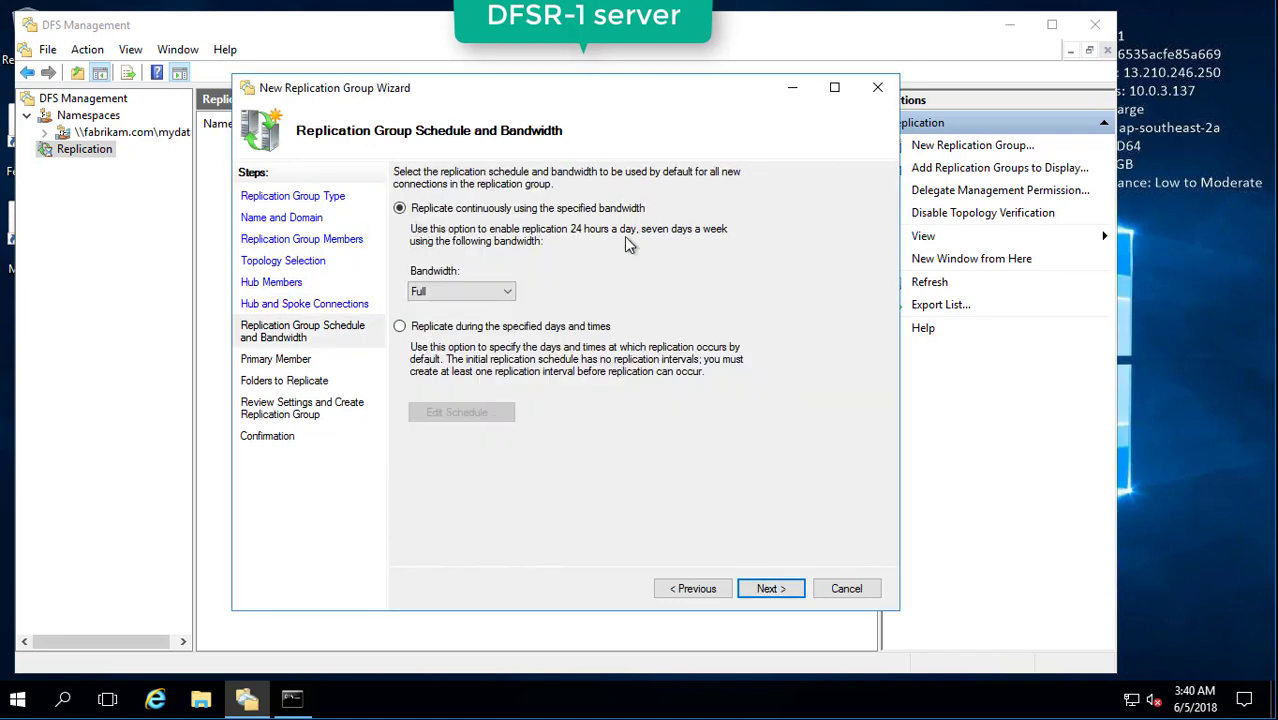
left_click(782, 590)
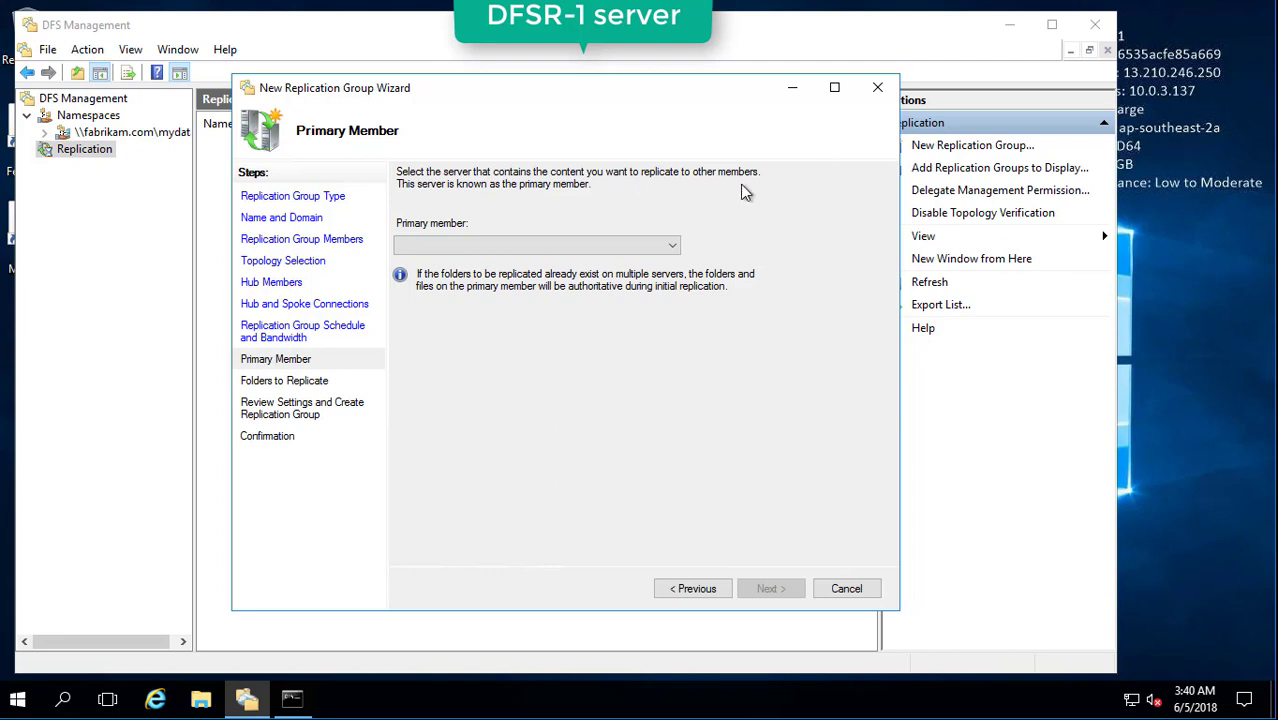
Choose DFSR-1 as the primary member and start adding a folder to replicate.
left_click(672, 245)
left_click(662, 262)
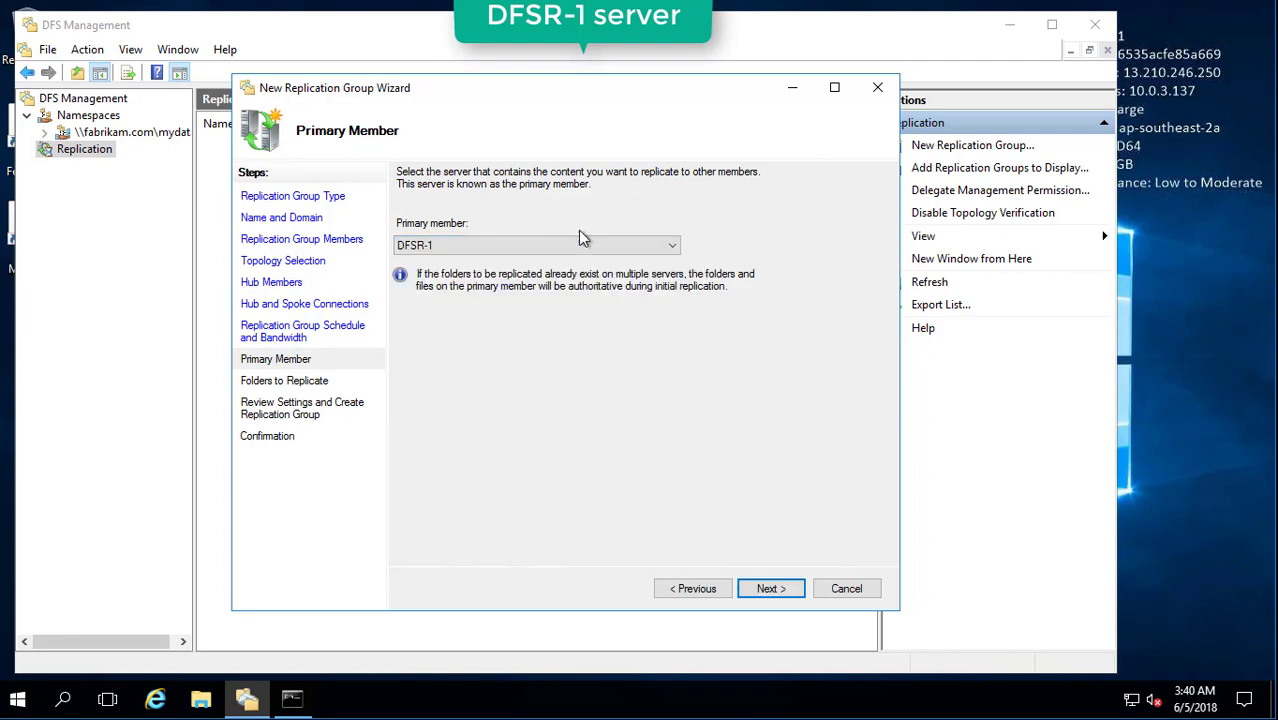
left_click(768, 591)
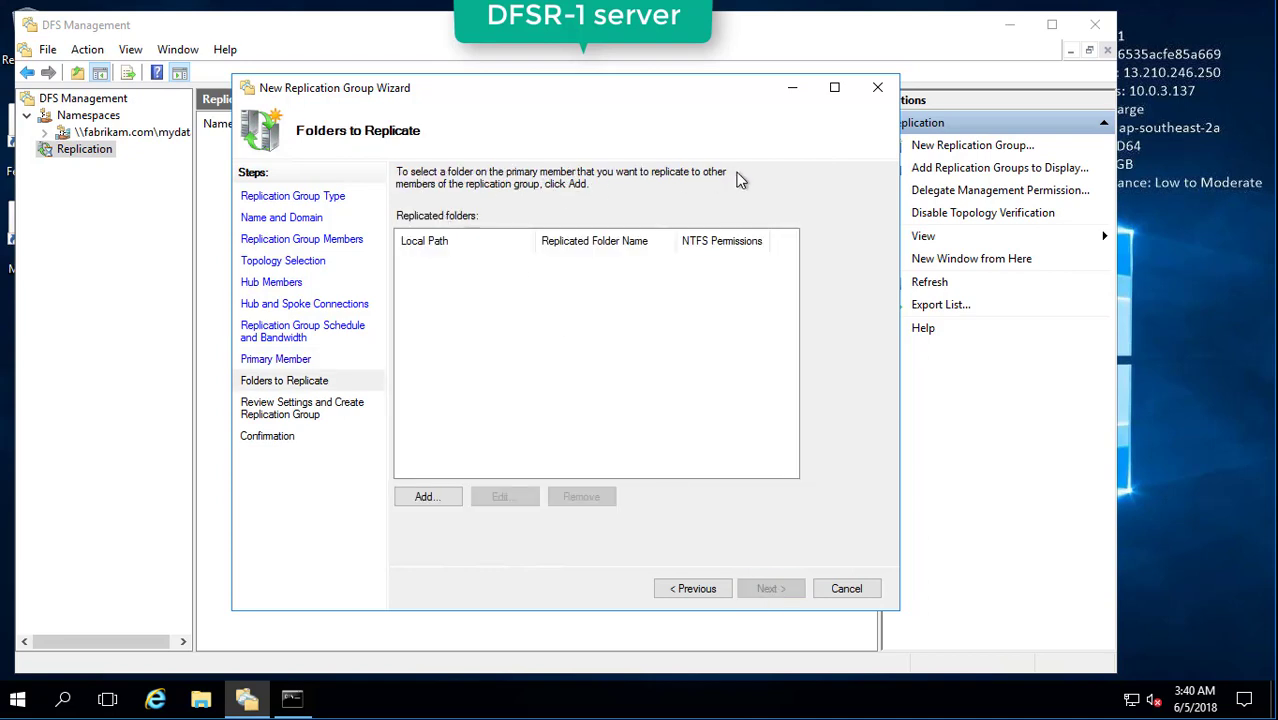
left_click(448, 500)
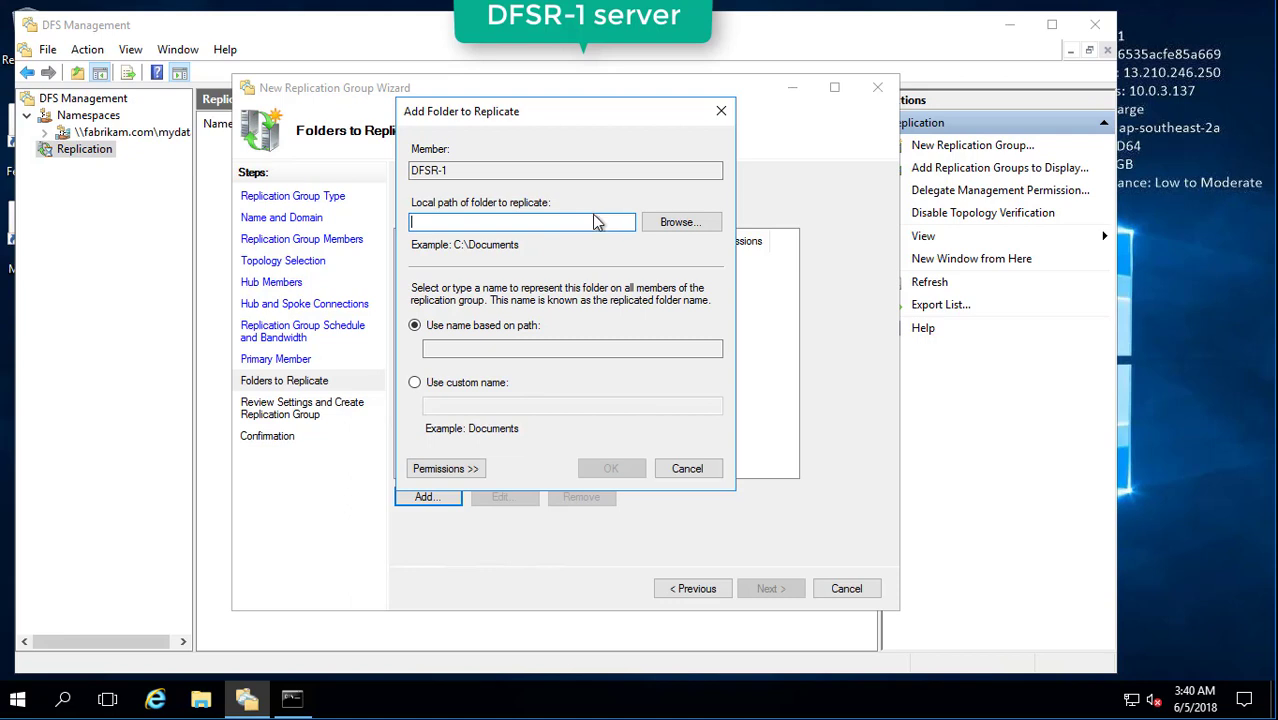
Create a new folder named SoftwareFolder on the C: drive and open it.
left_click(204, 696)
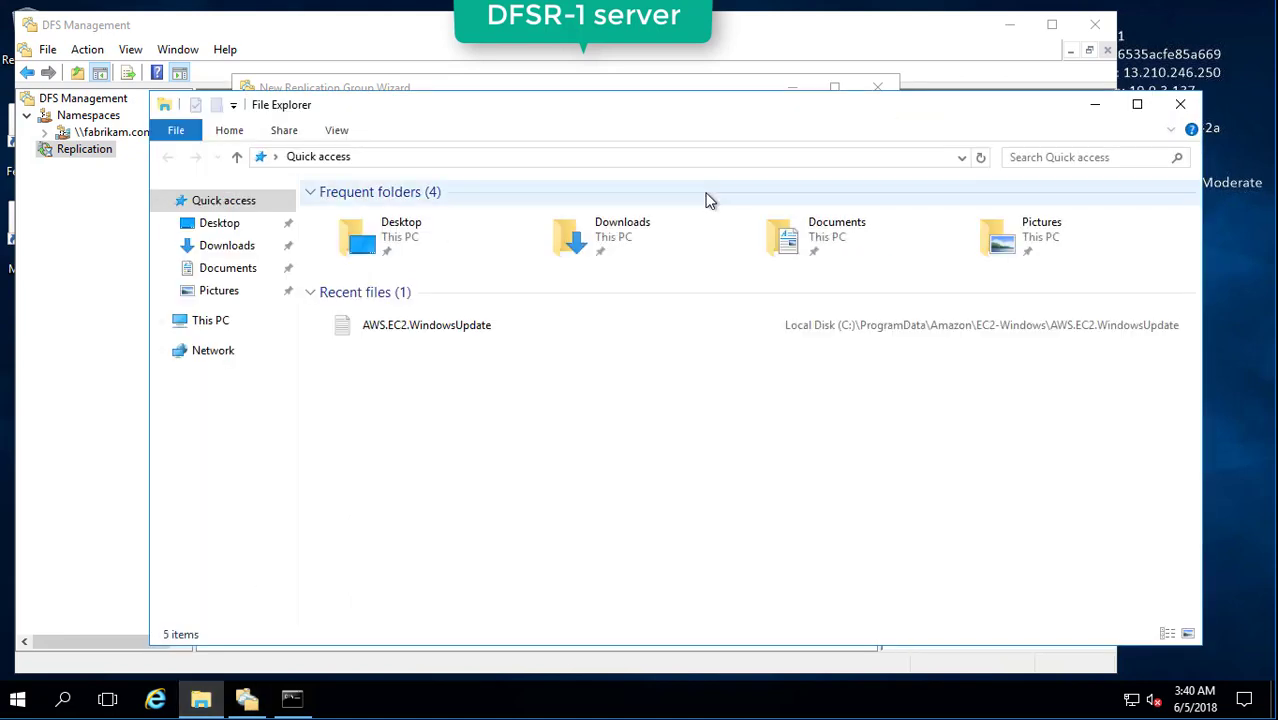
left_click(203, 321)
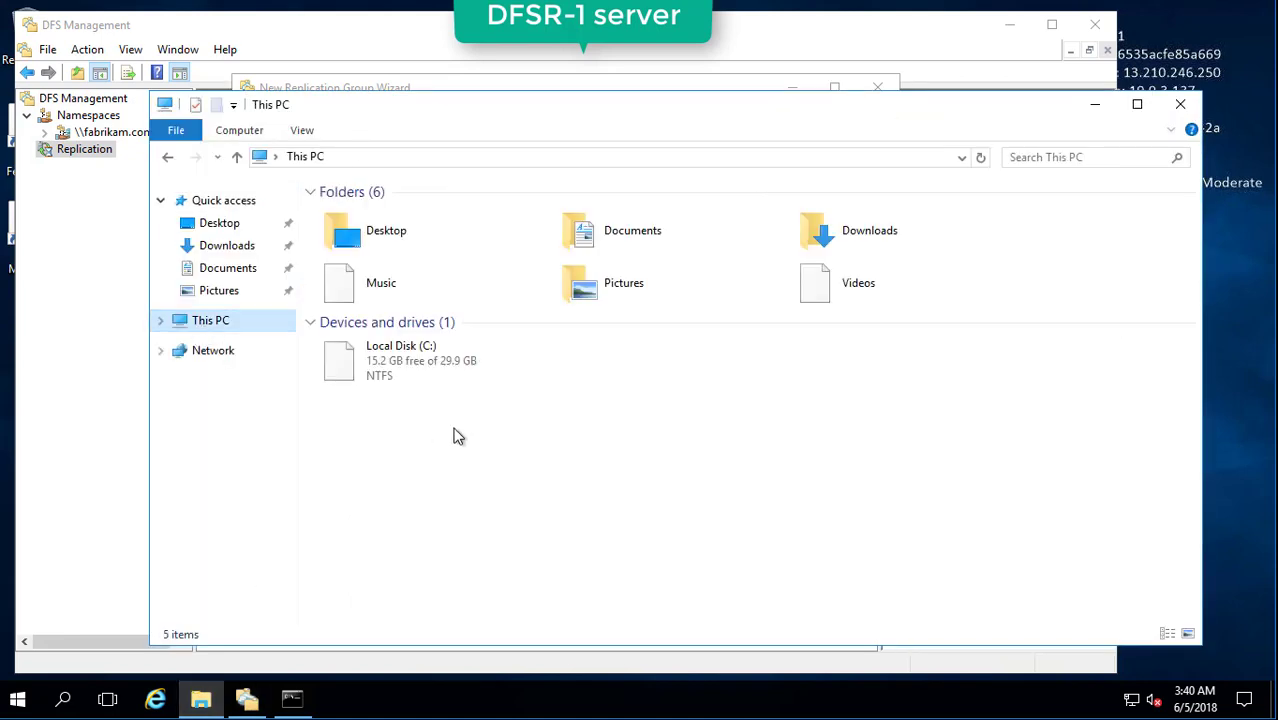
double_click(420, 365)
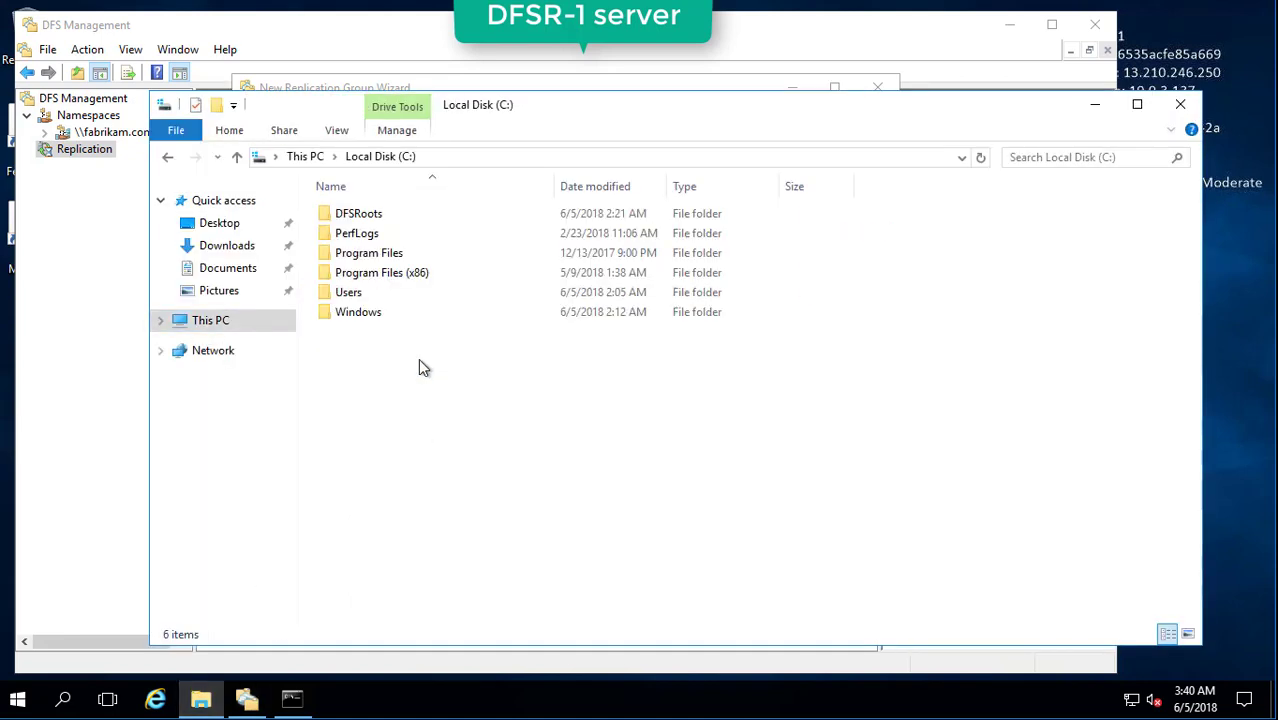
right_click(370, 341)
mouse_move(448, 532)
left_click(590, 521)
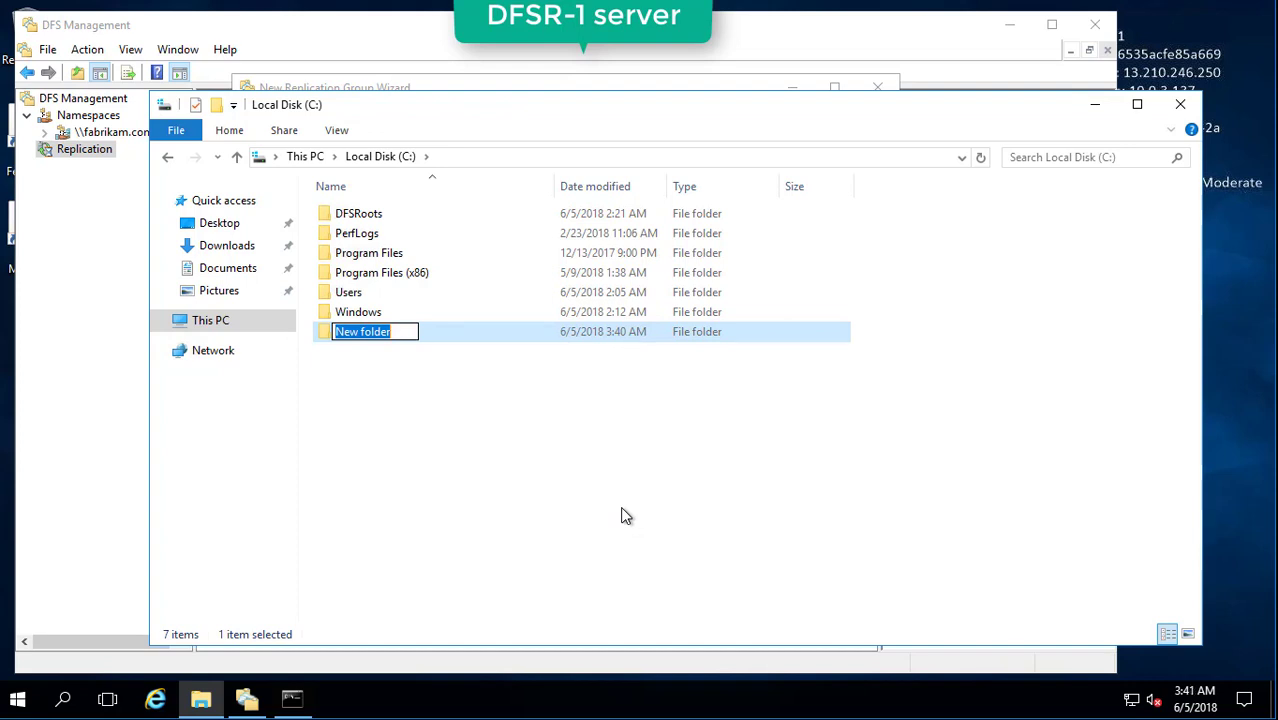
type("Sof")
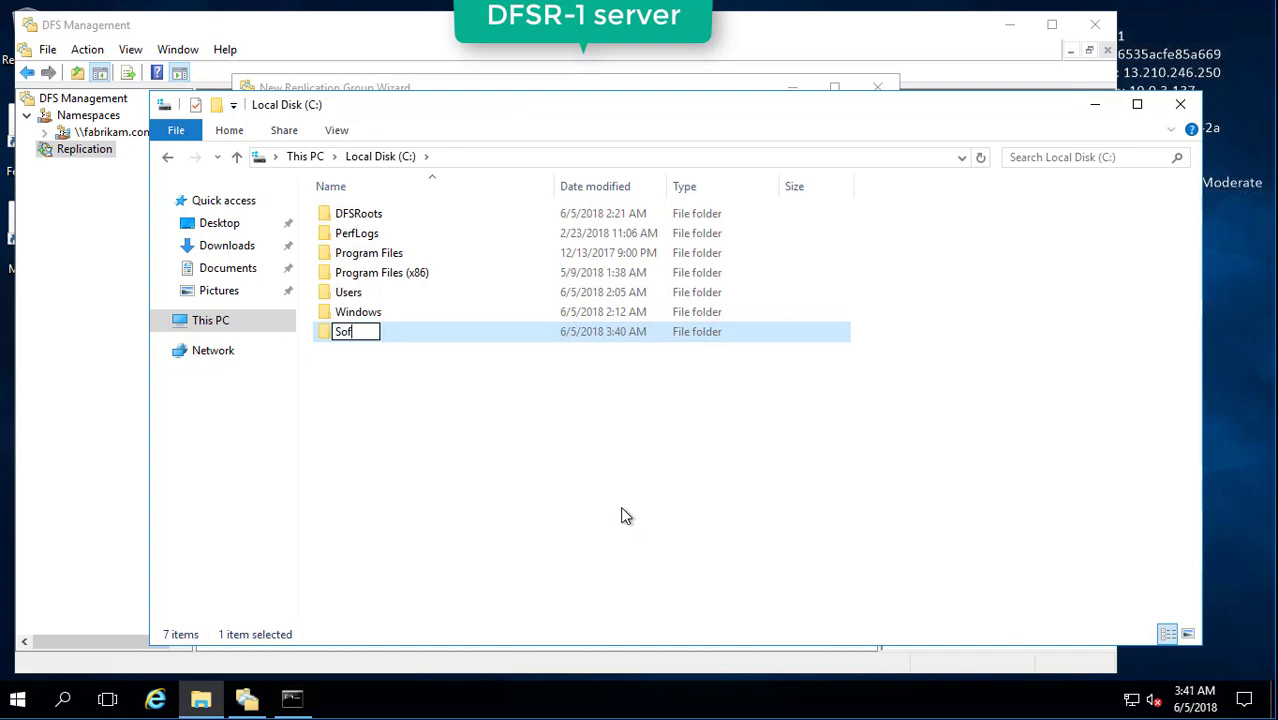
type("twareFolder")
key("Return")
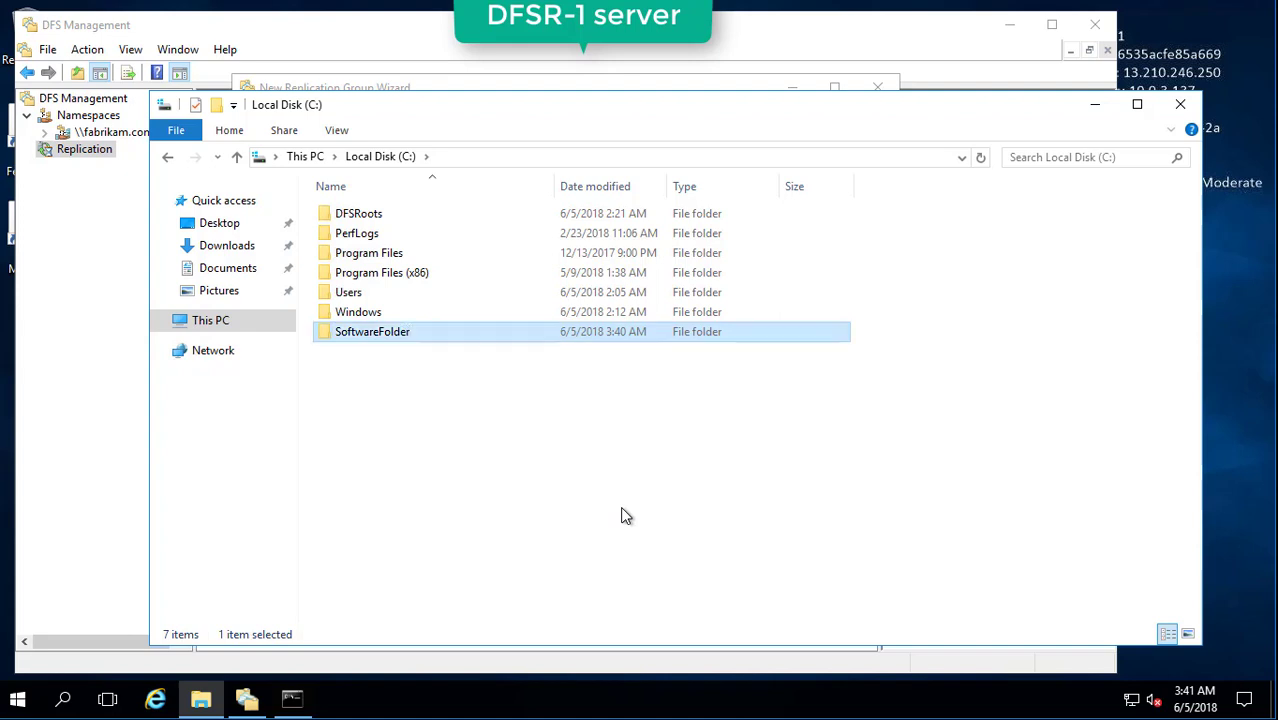
key("Return")
Create an Install subfolder inside SoftwareFolder, open it, and copy its path.
right_click(535, 365)
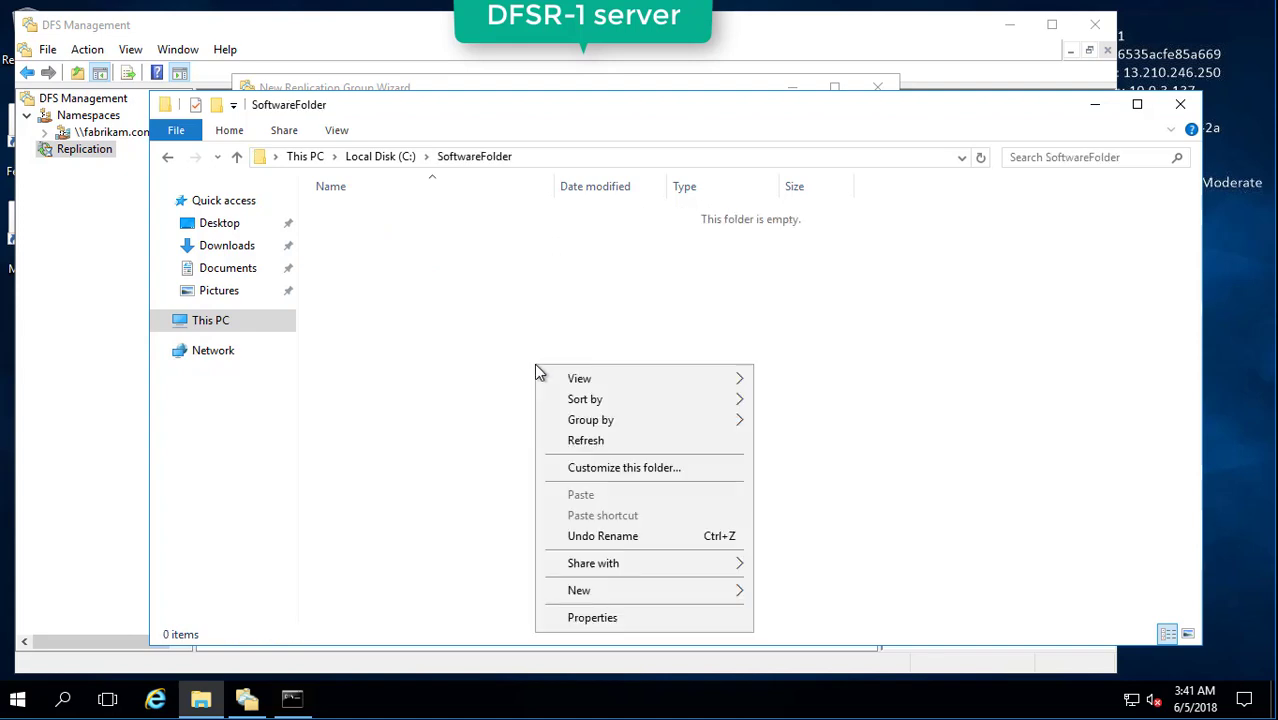
mouse_move(616, 592)
left_click(821, 460)
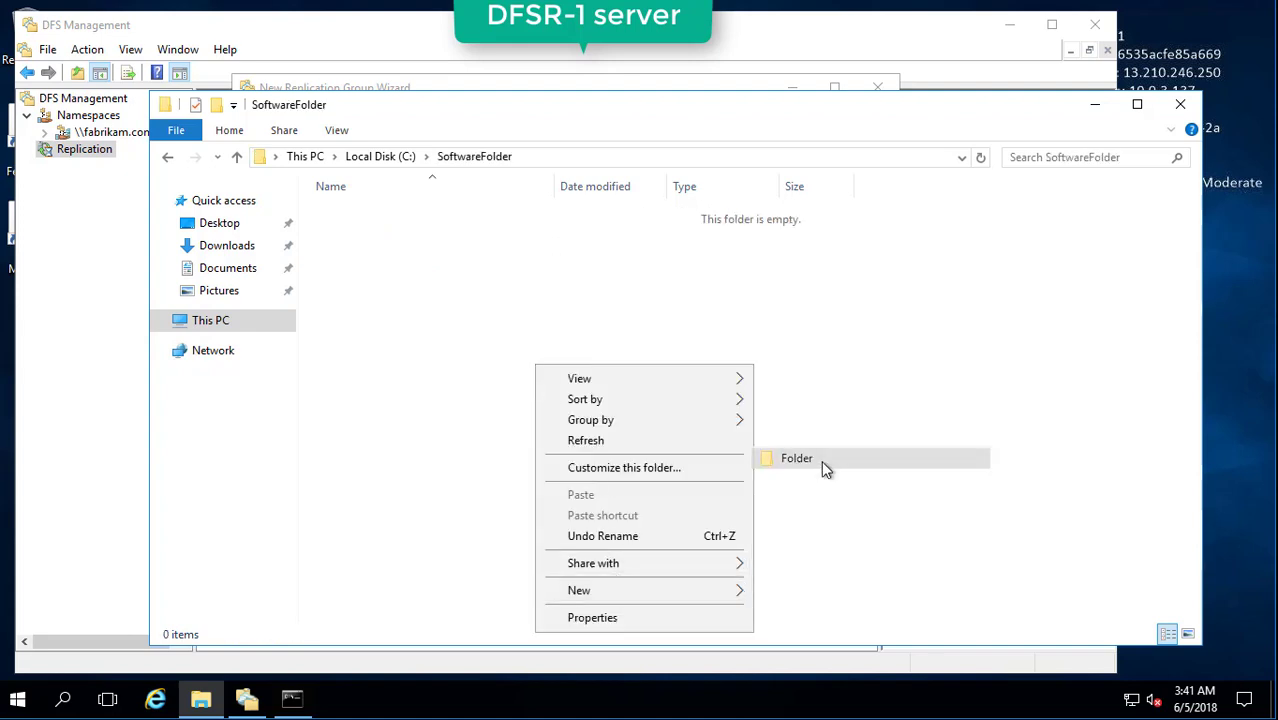
key("BackSpace")
type("Install")
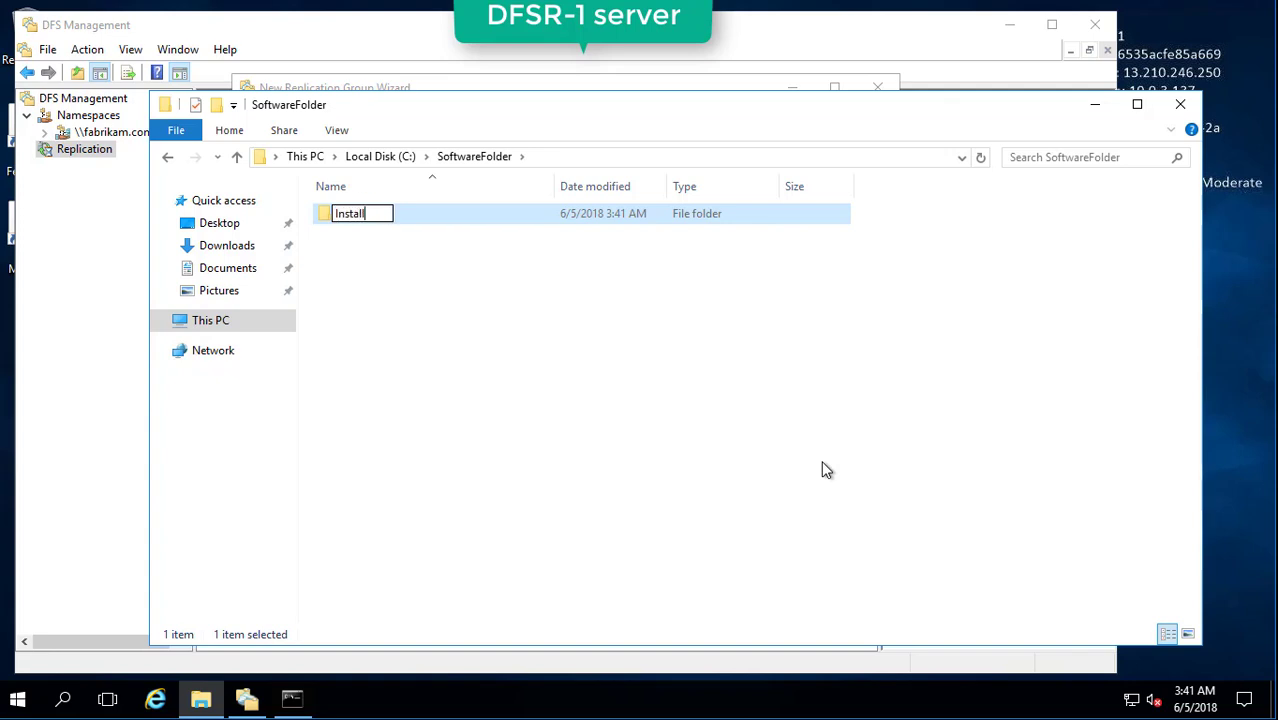
key("Return")
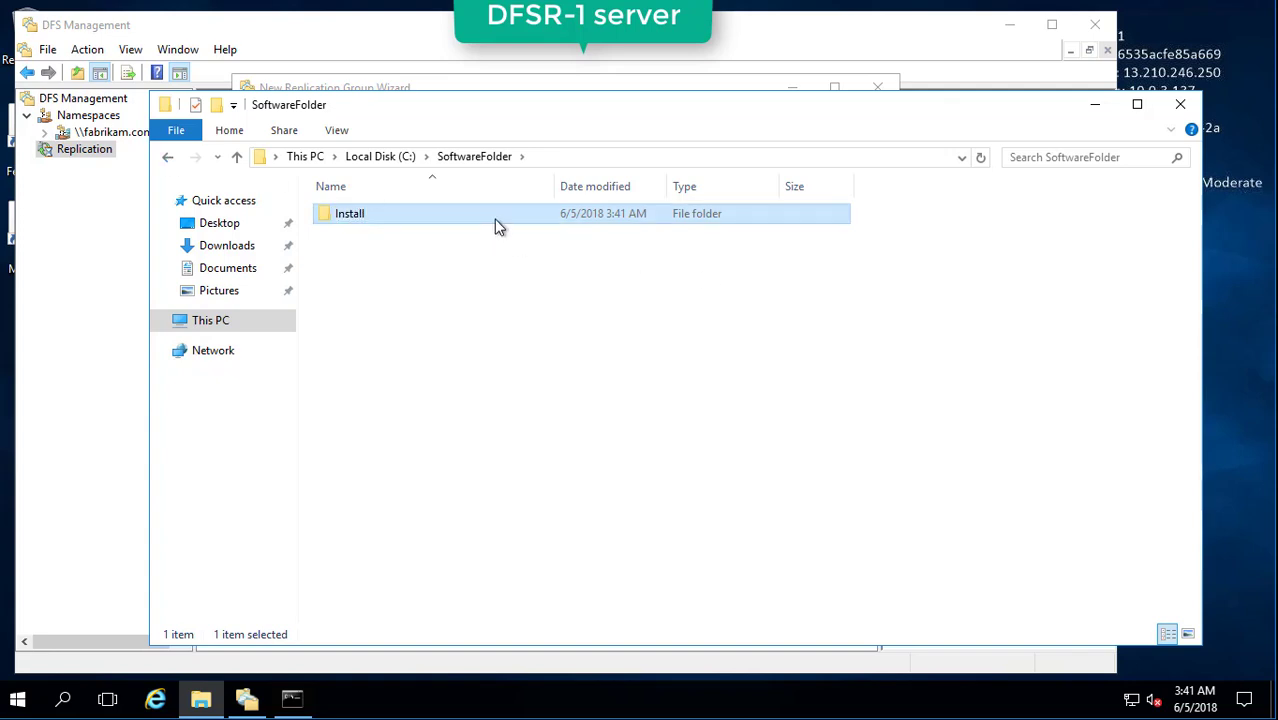
double_click(494, 219)
left_click(613, 160)
key("ctrl+c")
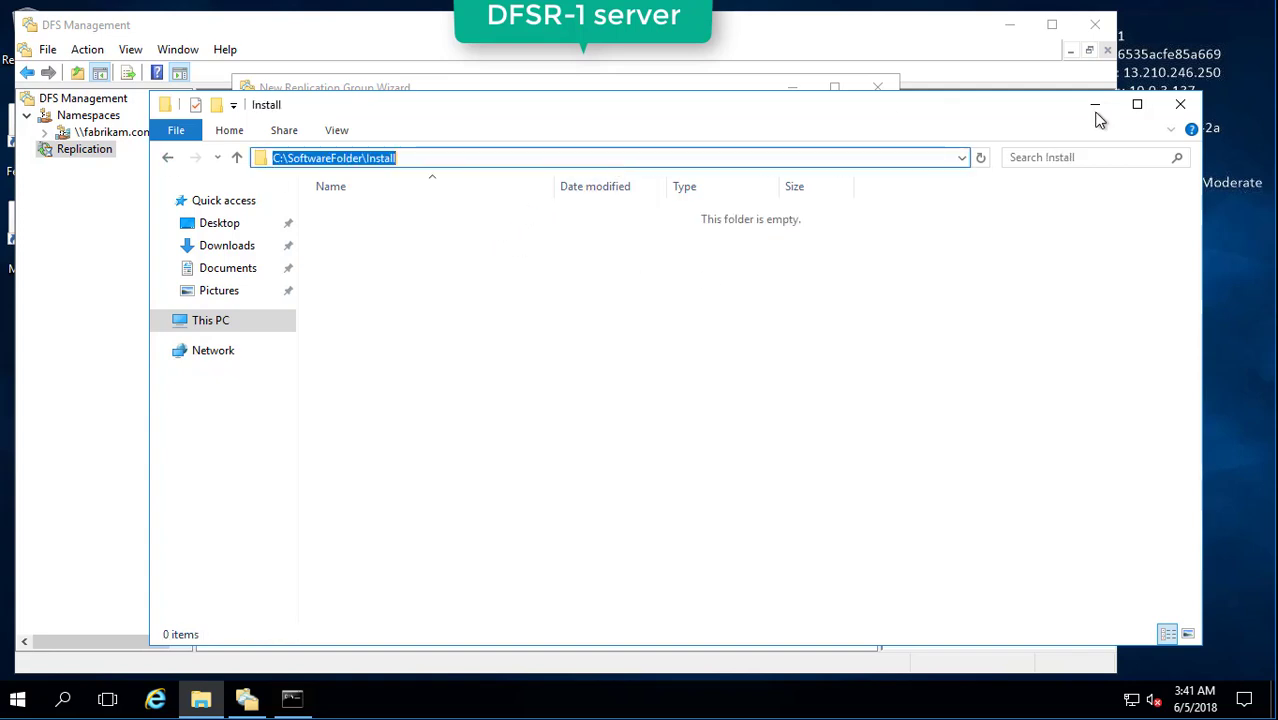
left_click(1097, 108)
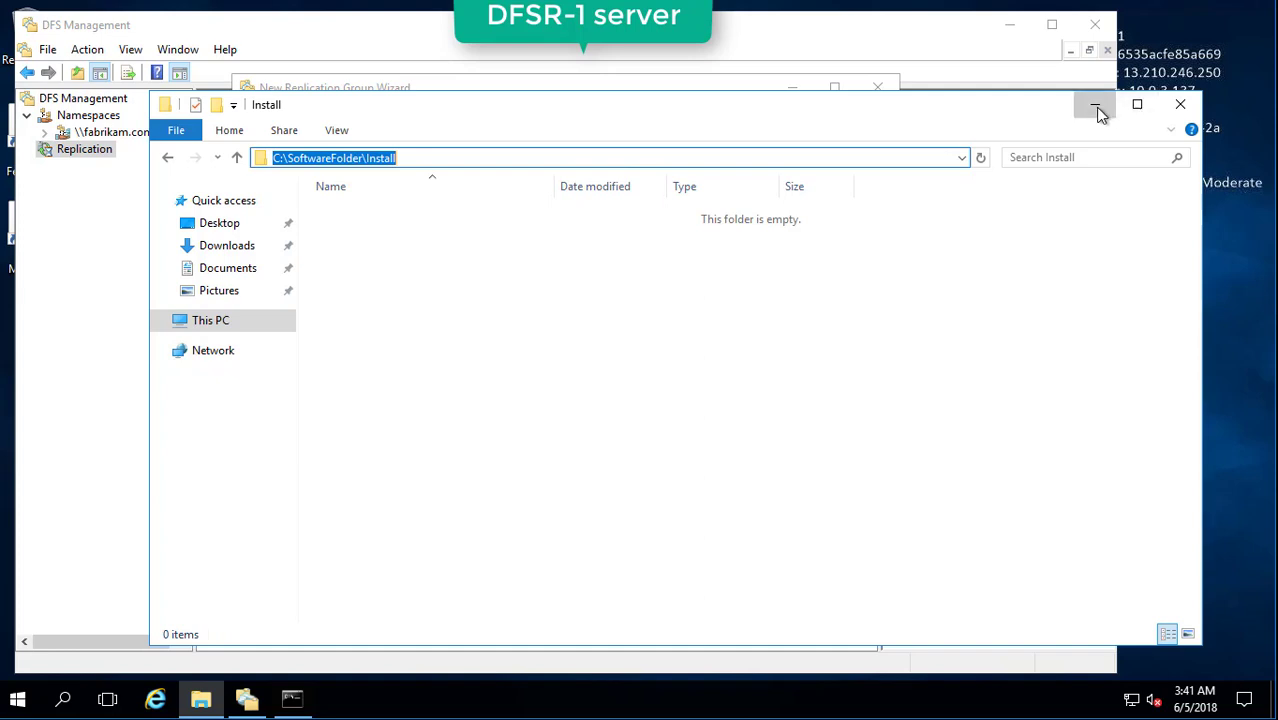
Add C:\SoftwareFolder\Install as DFSR-1's replicated folder, then view and cancel DFSR-2's settings.
left_click(484, 222)
key("ctrl+v")
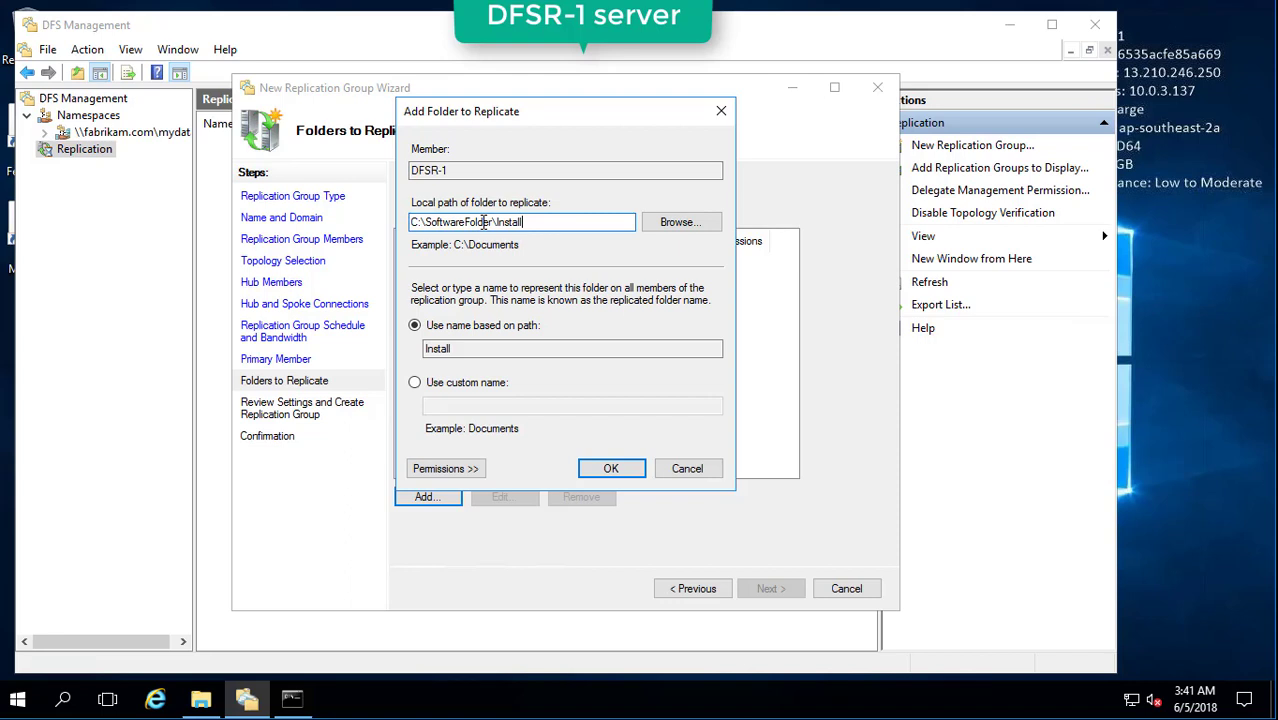
left_click(612, 470)
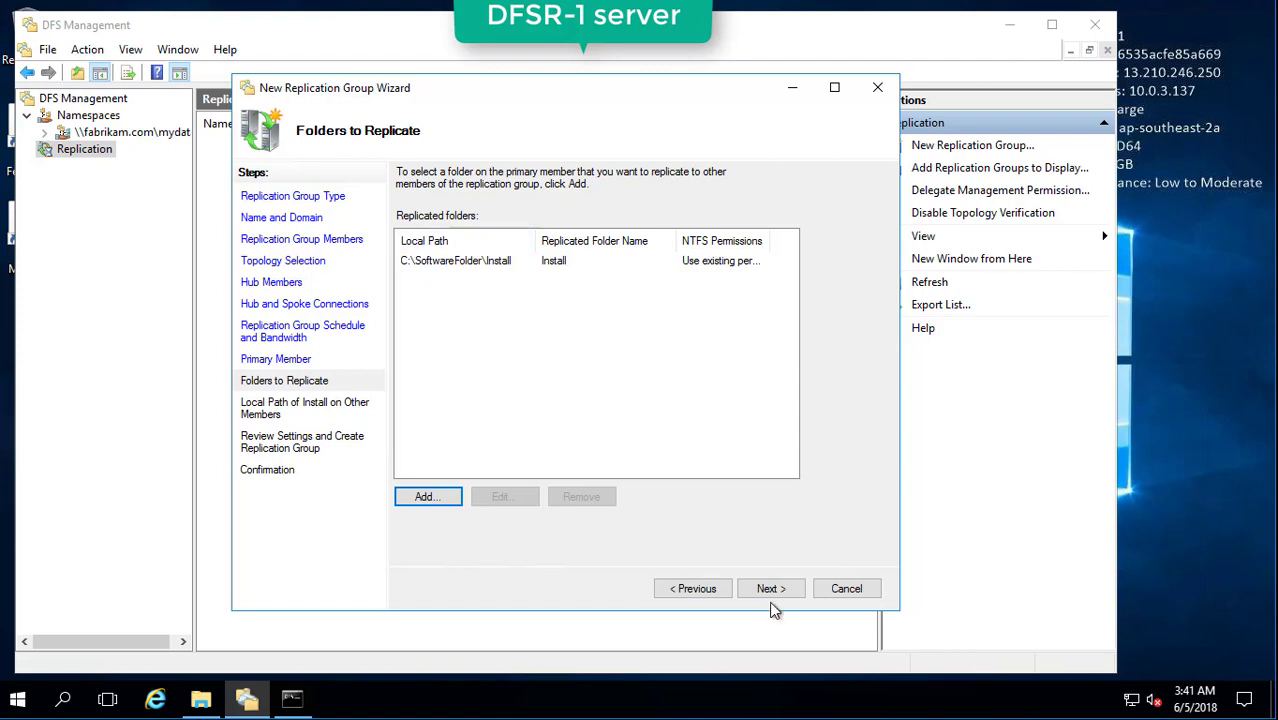
left_click(772, 598)
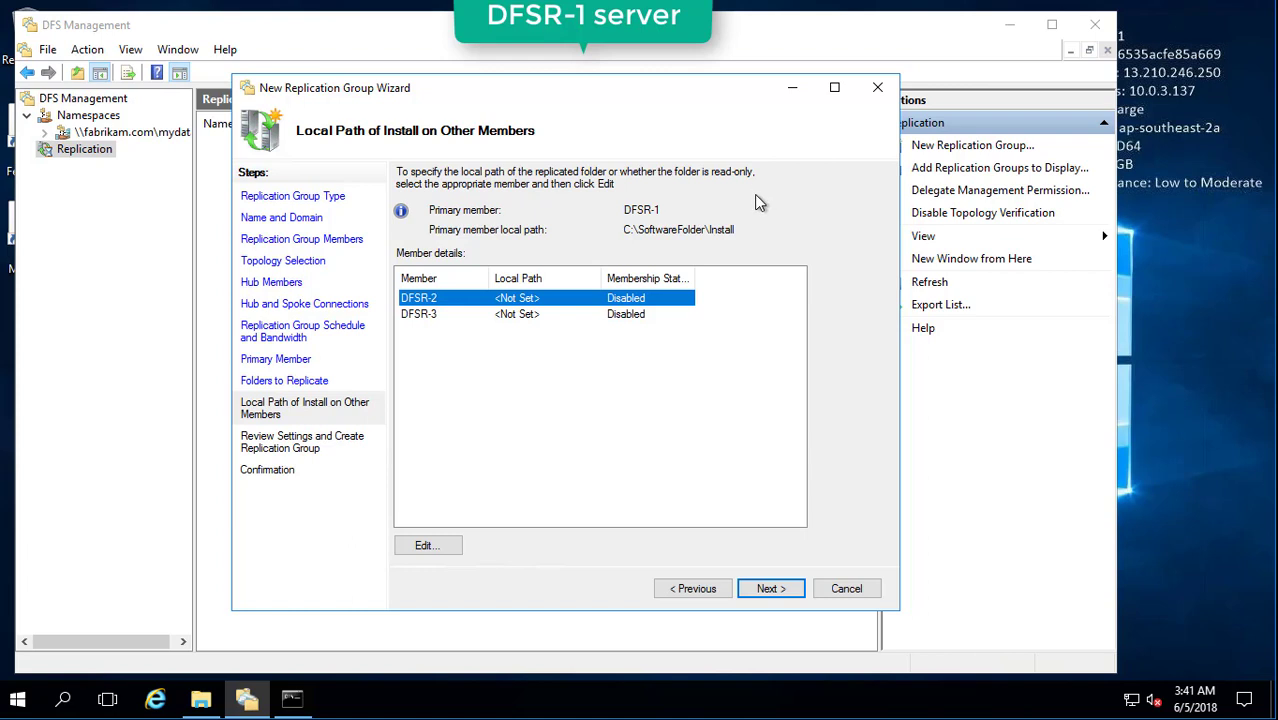
double_click(568, 306)
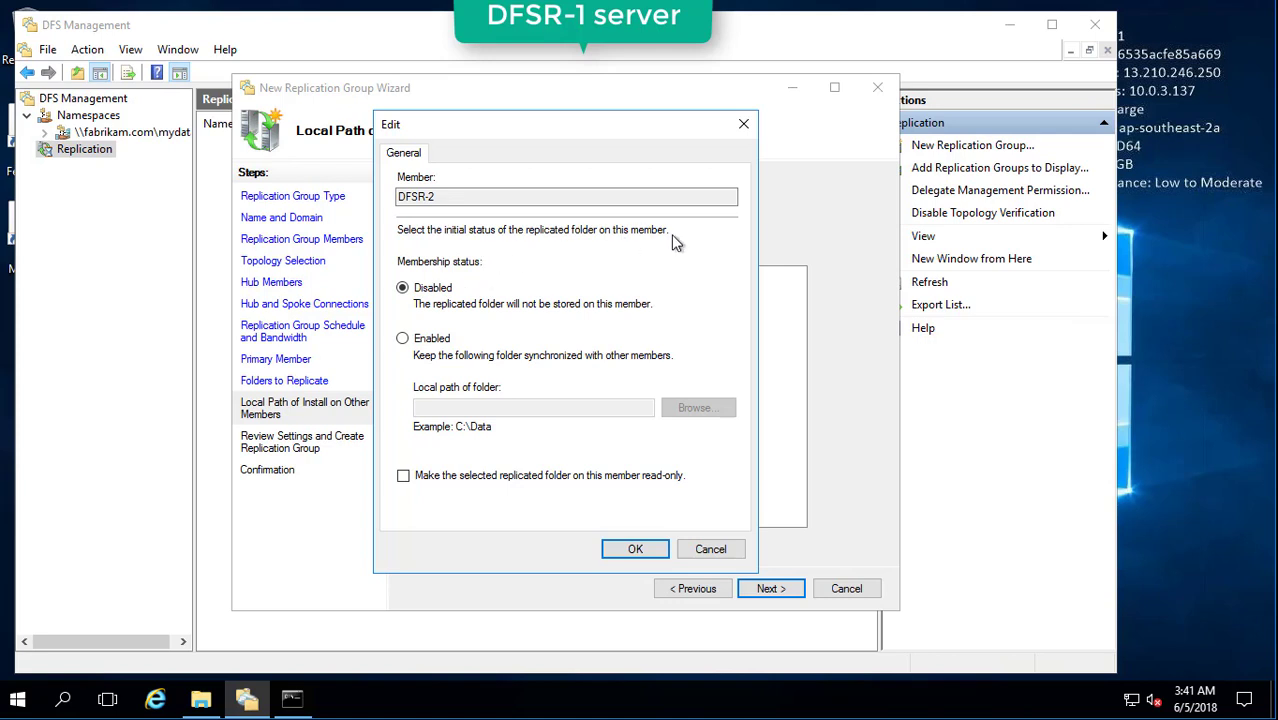
left_click(708, 550)
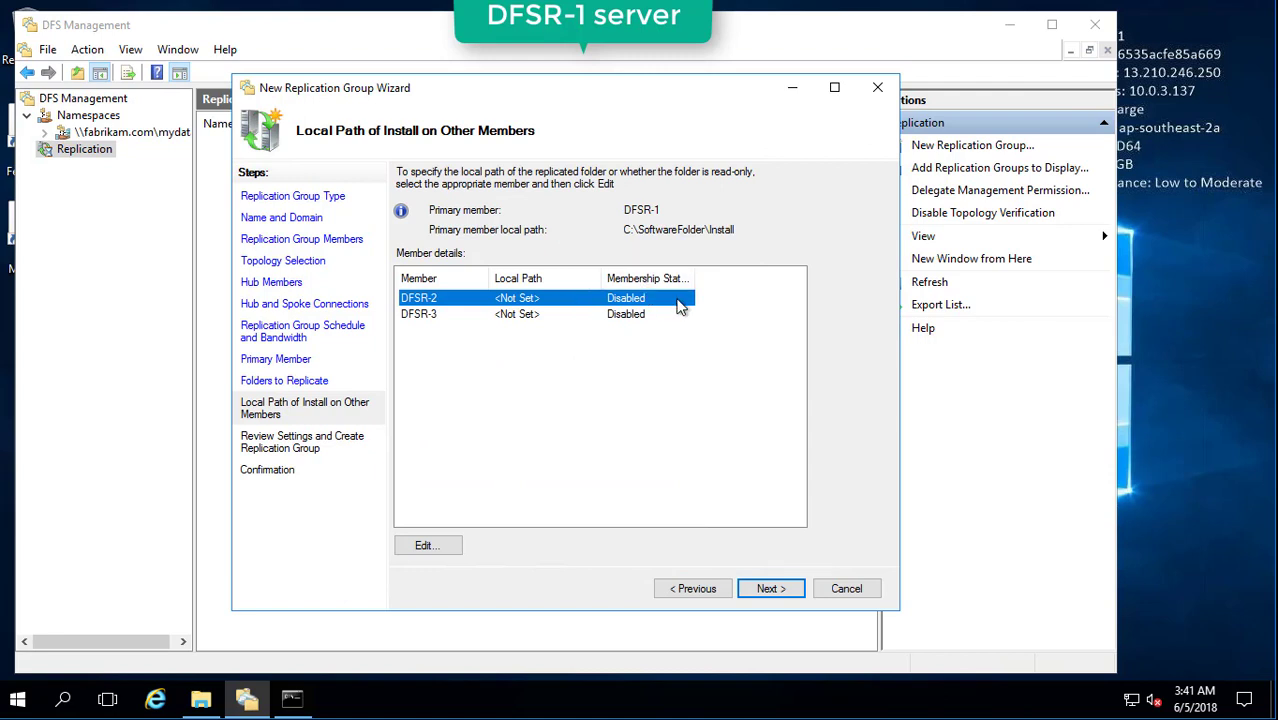
Enable DFSR-2's membership with a new local path C:\dfsr-2-data.
double_click(505, 305)
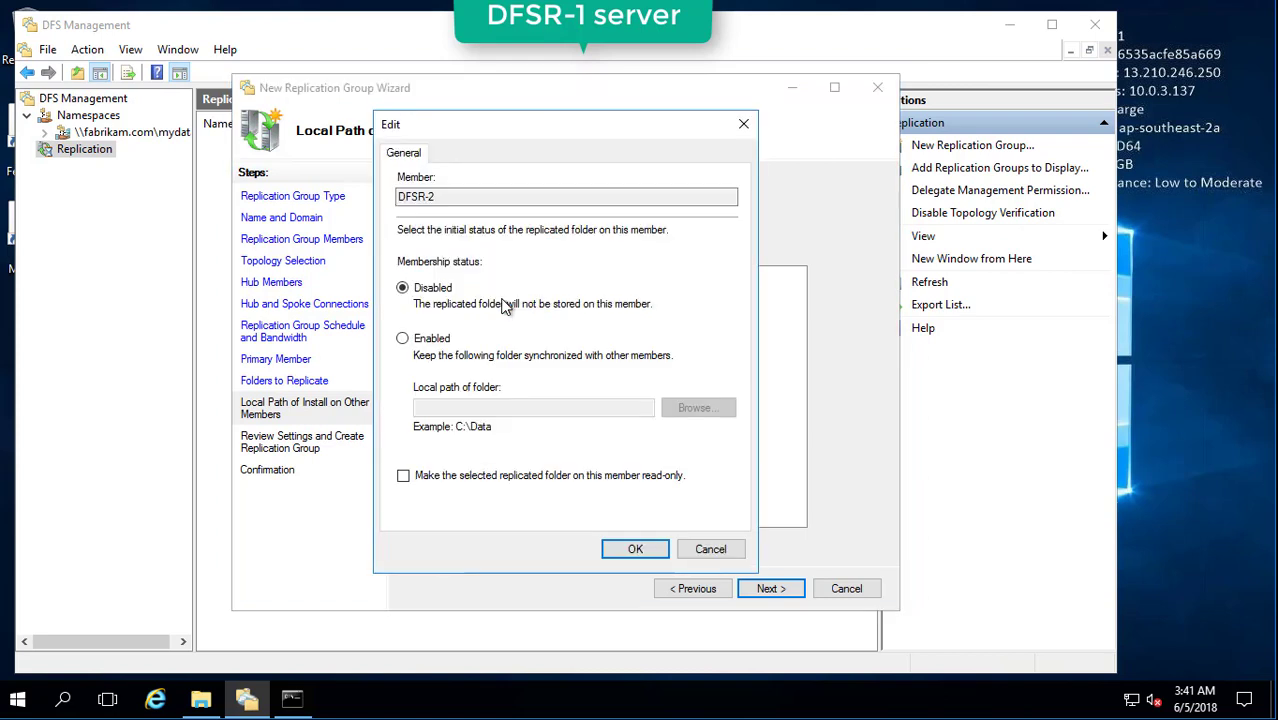
left_click(440, 343)
left_click(470, 407)
left_click(698, 407)
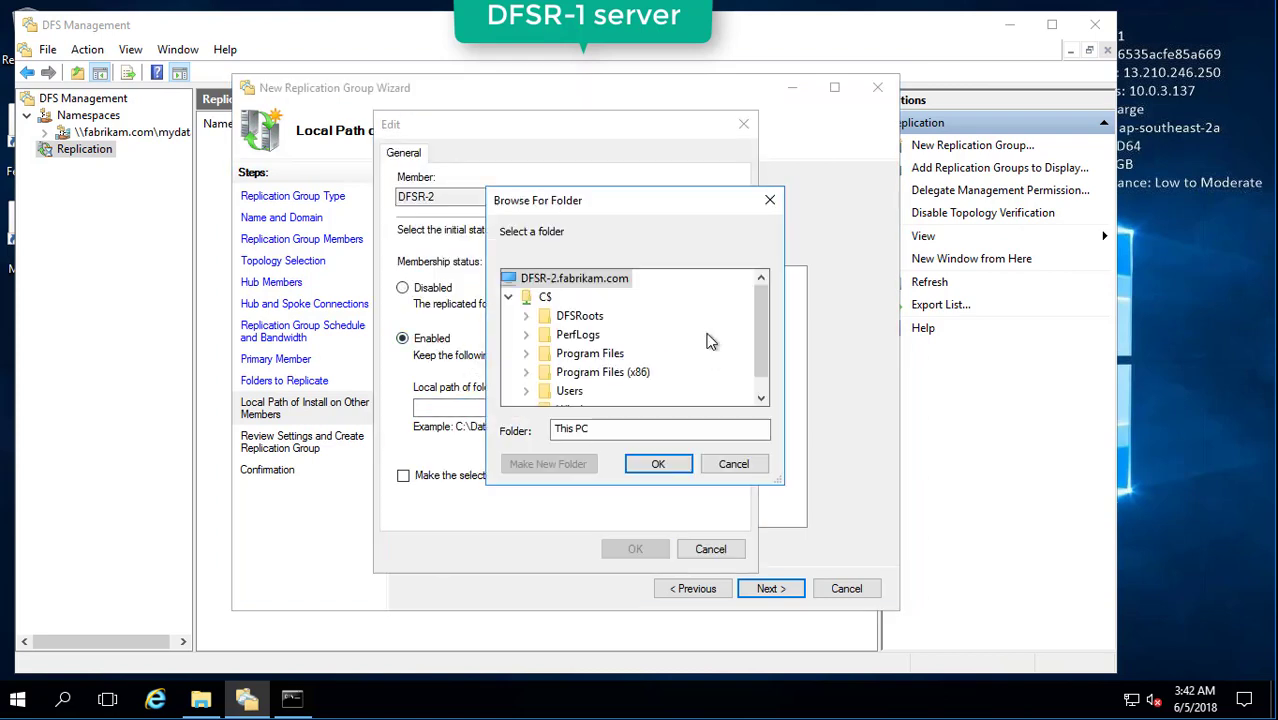
left_click_drag(757, 318, 761, 350)
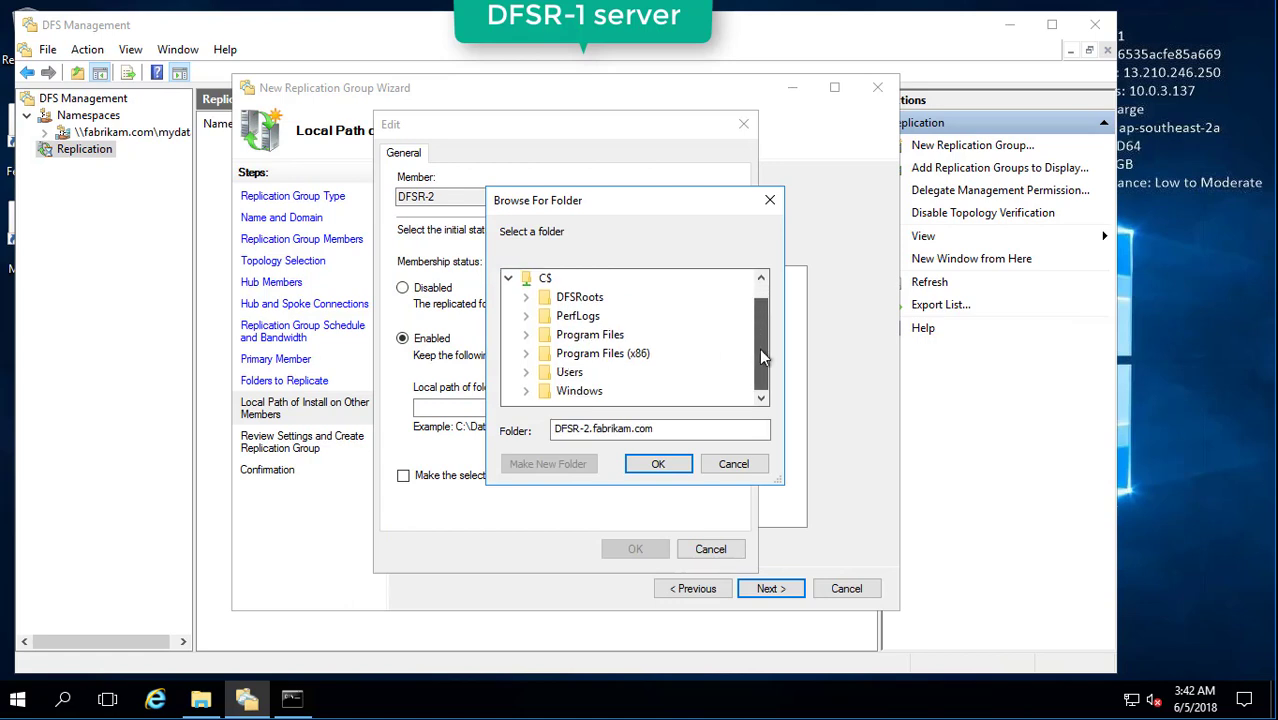
left_click(544, 279)
left_click(582, 466)
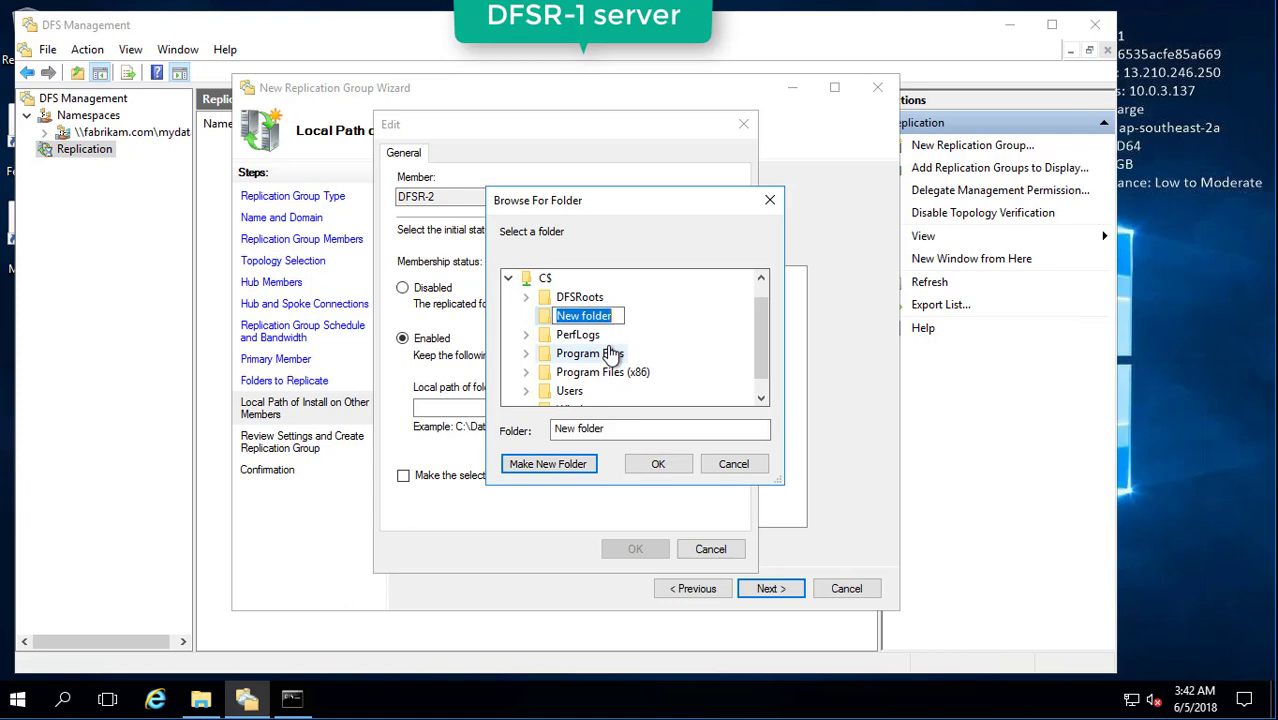
type("dfsr-")
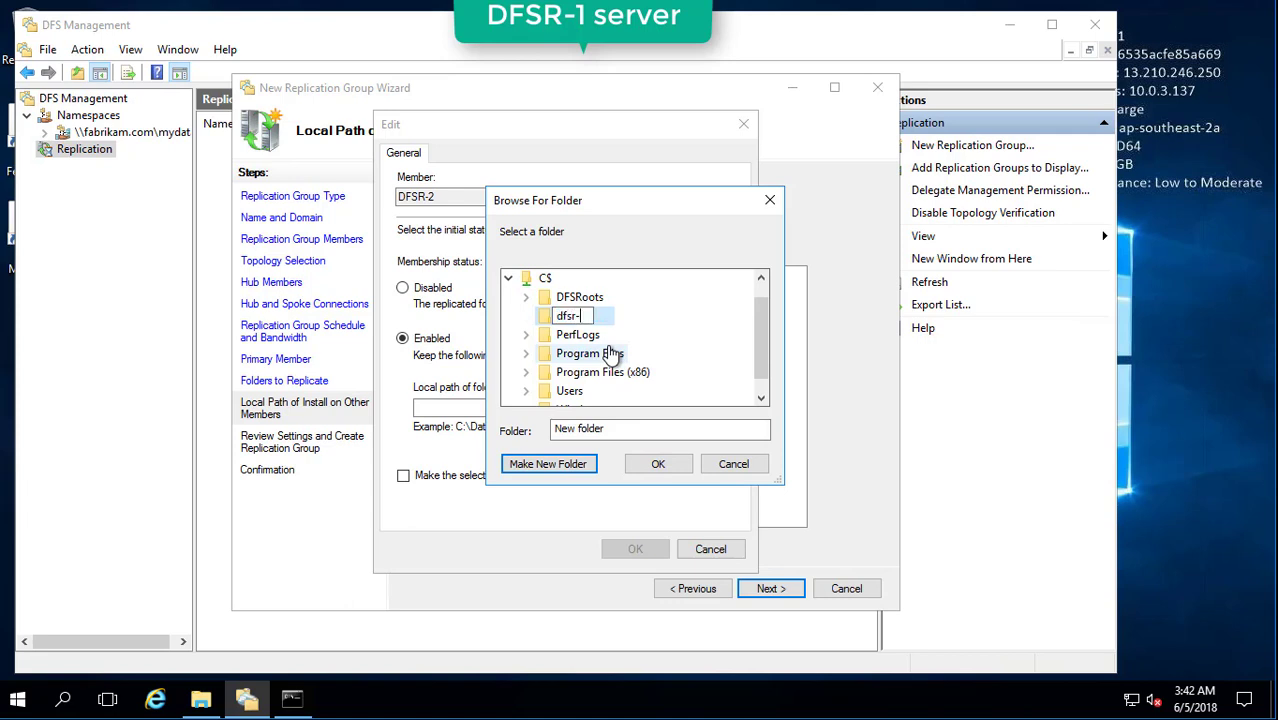
type("2-data")
key("Return")
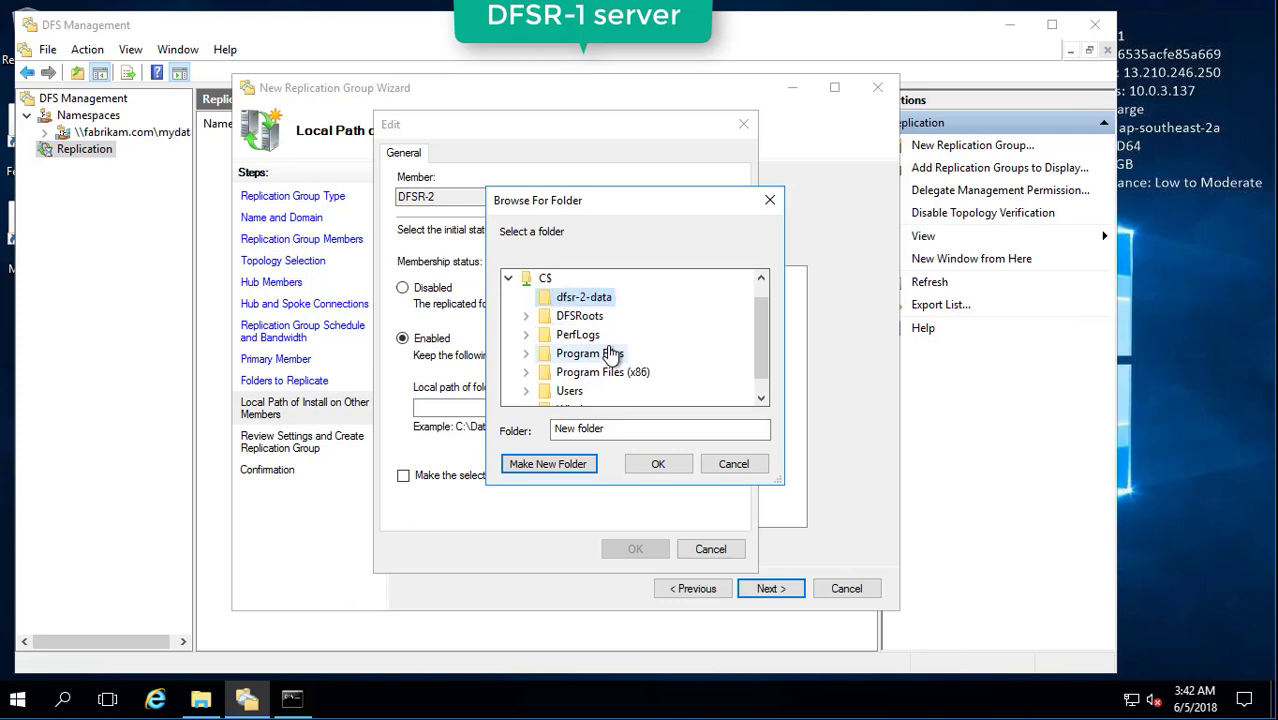
left_click(658, 464)
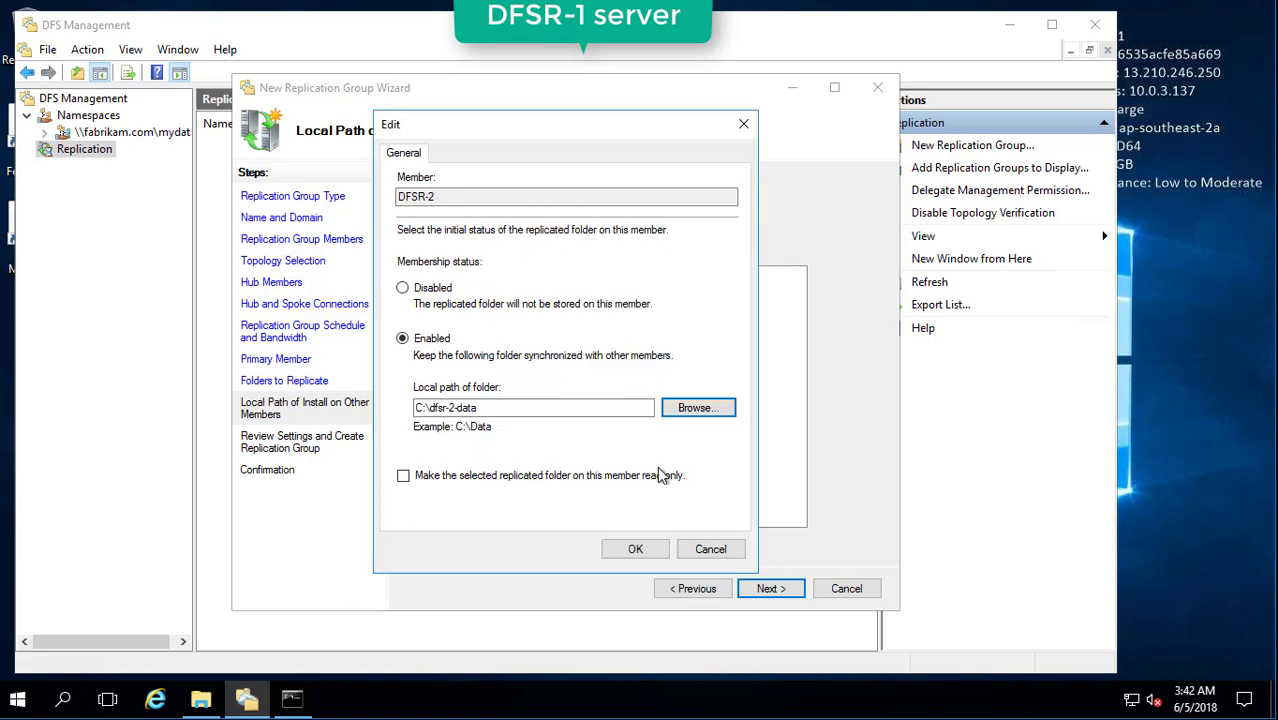
left_click(556, 407)
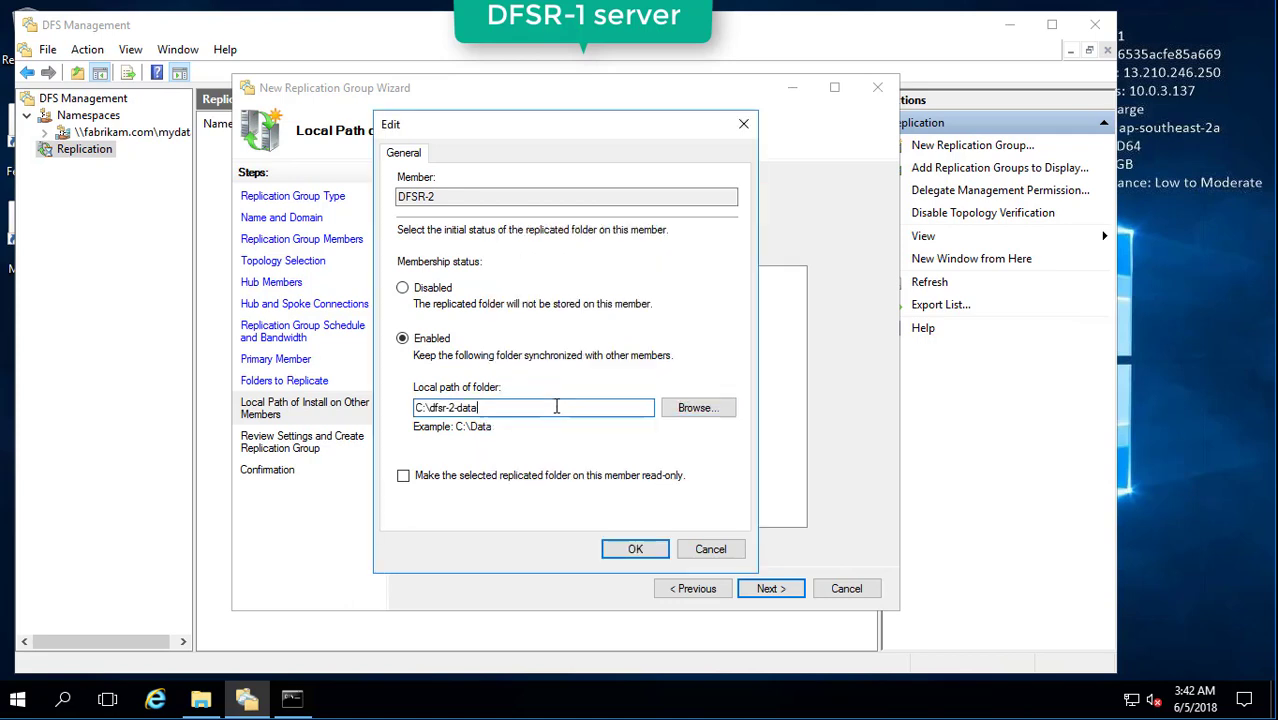
left_click(637, 549)
Enable DFSR-3's membership with a new local path C:\dfsr-3-data and proceed to review.
double_click(443, 316)
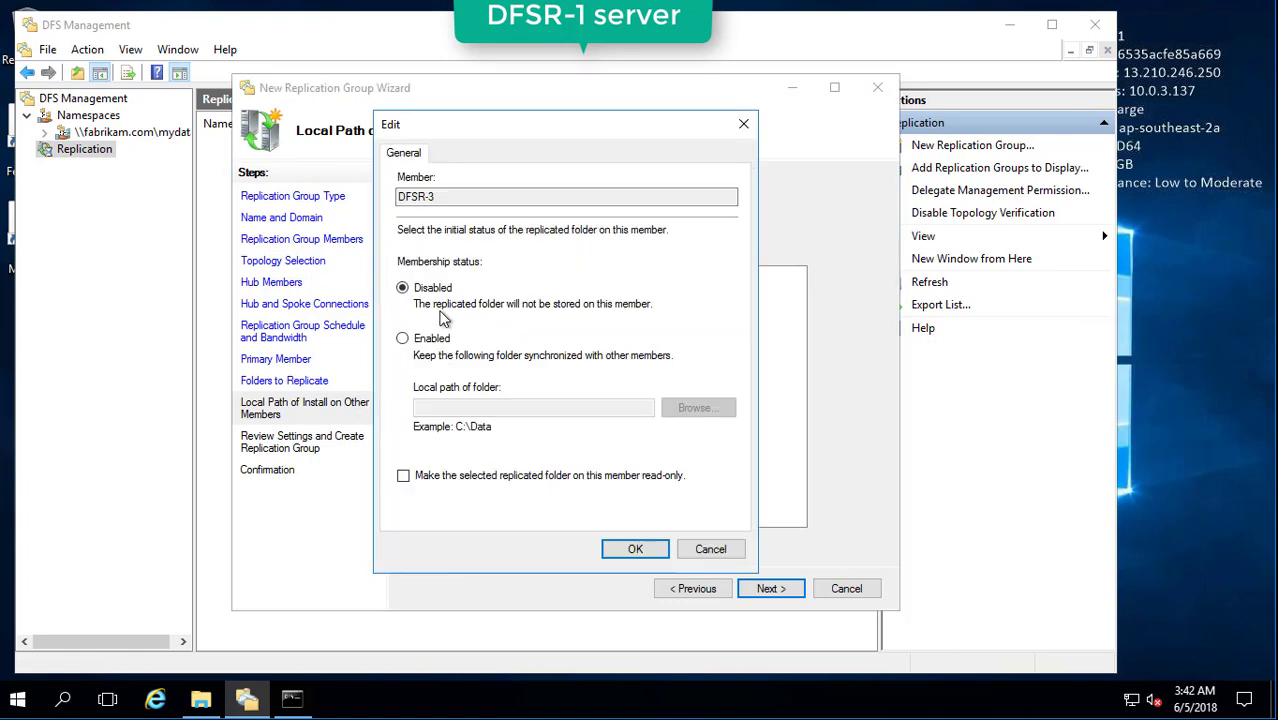
left_click(436, 339)
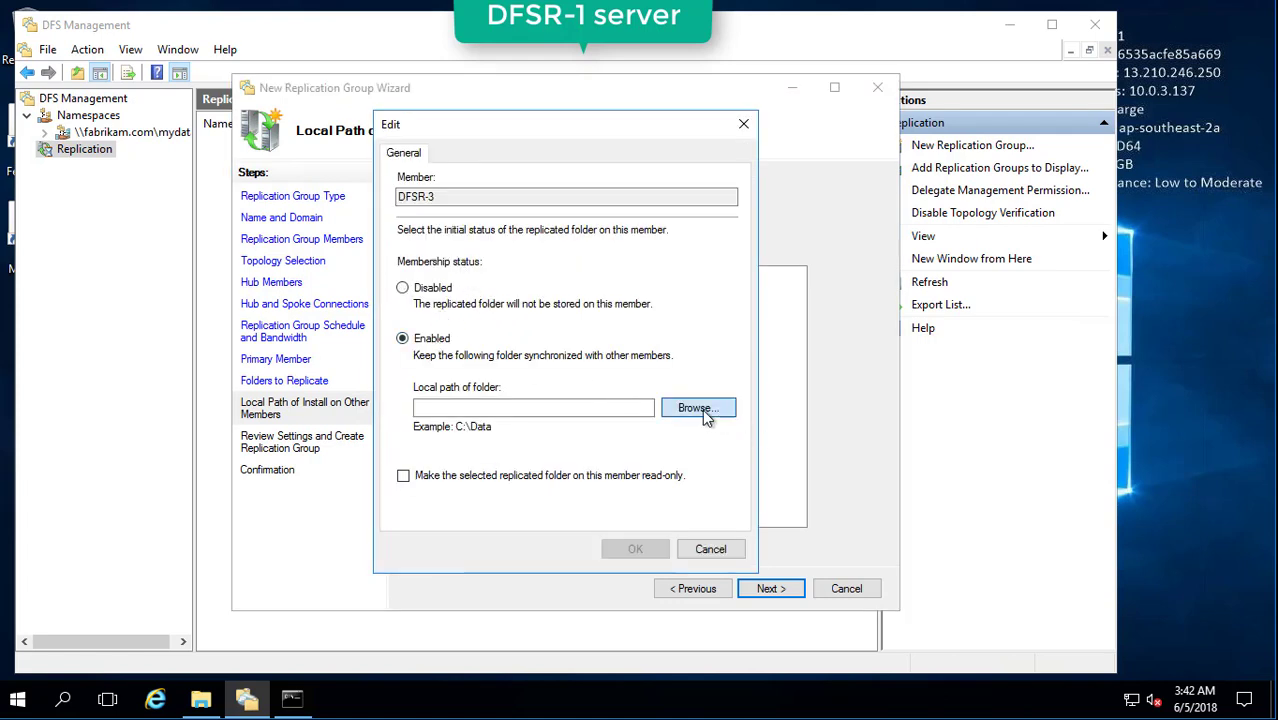
left_click(698, 408)
left_click(546, 297)
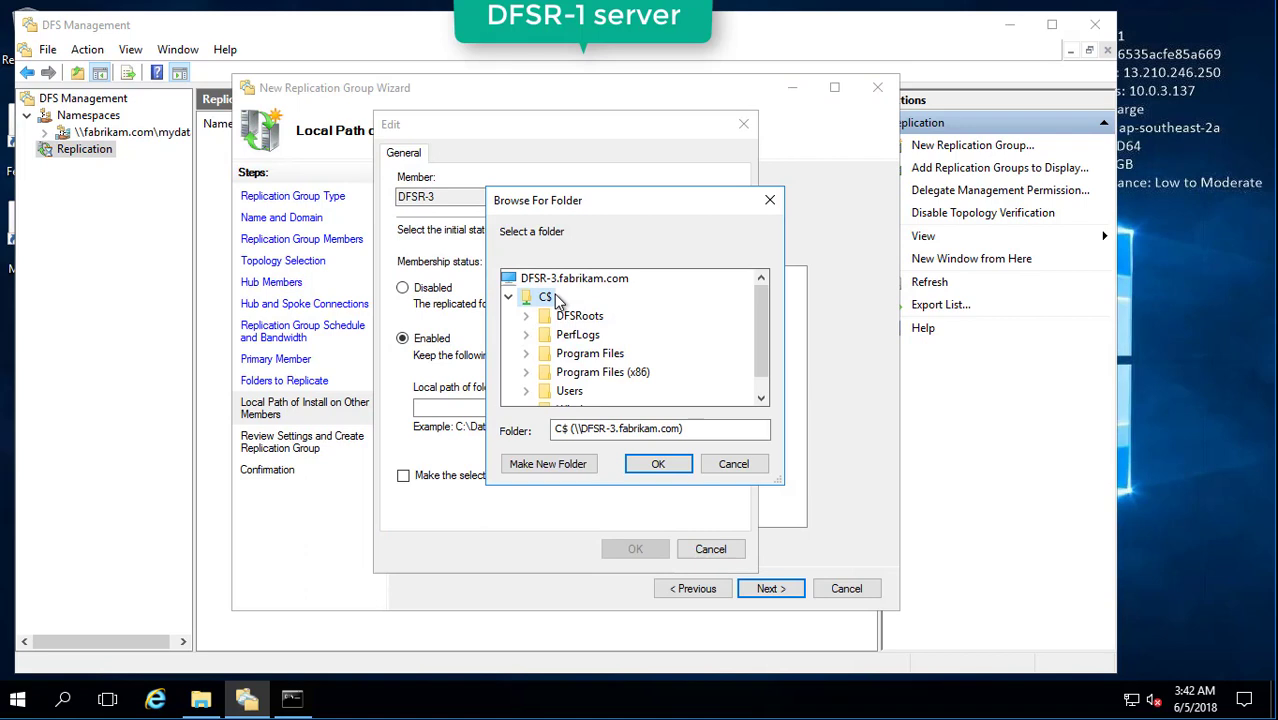
left_click(565, 468)
type("dfsr")
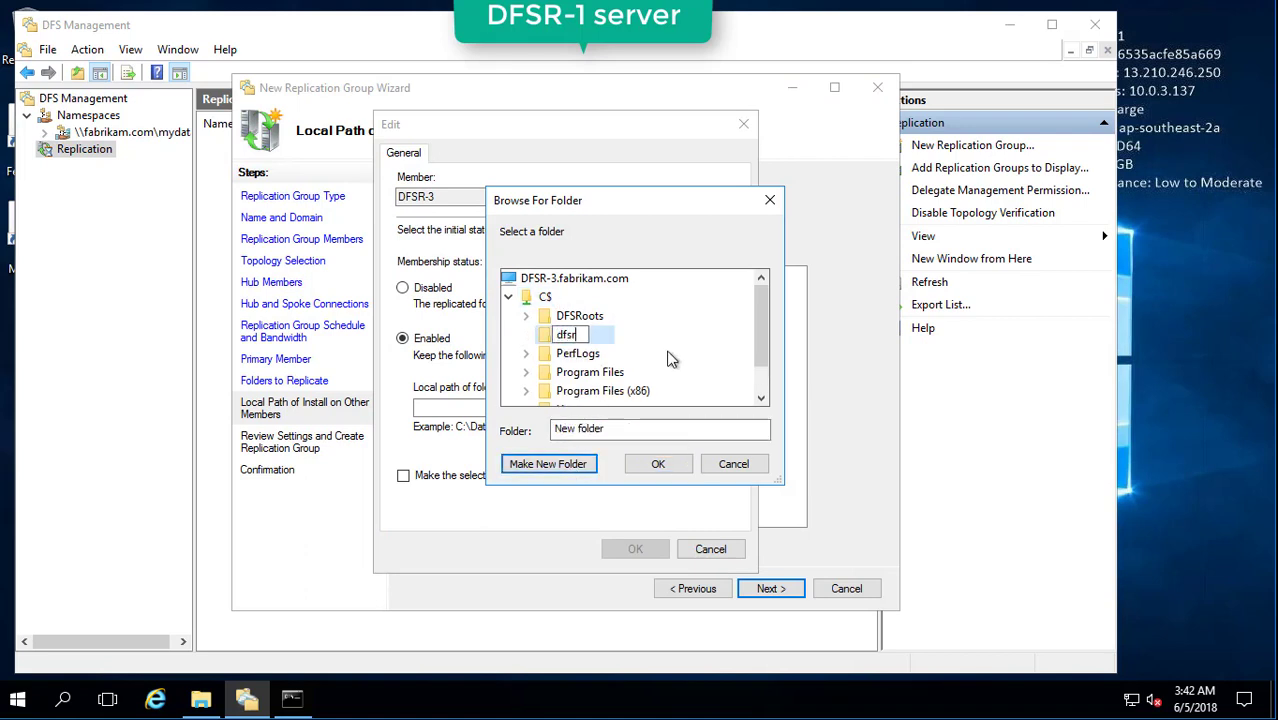
type("-3-data")
key("Return")
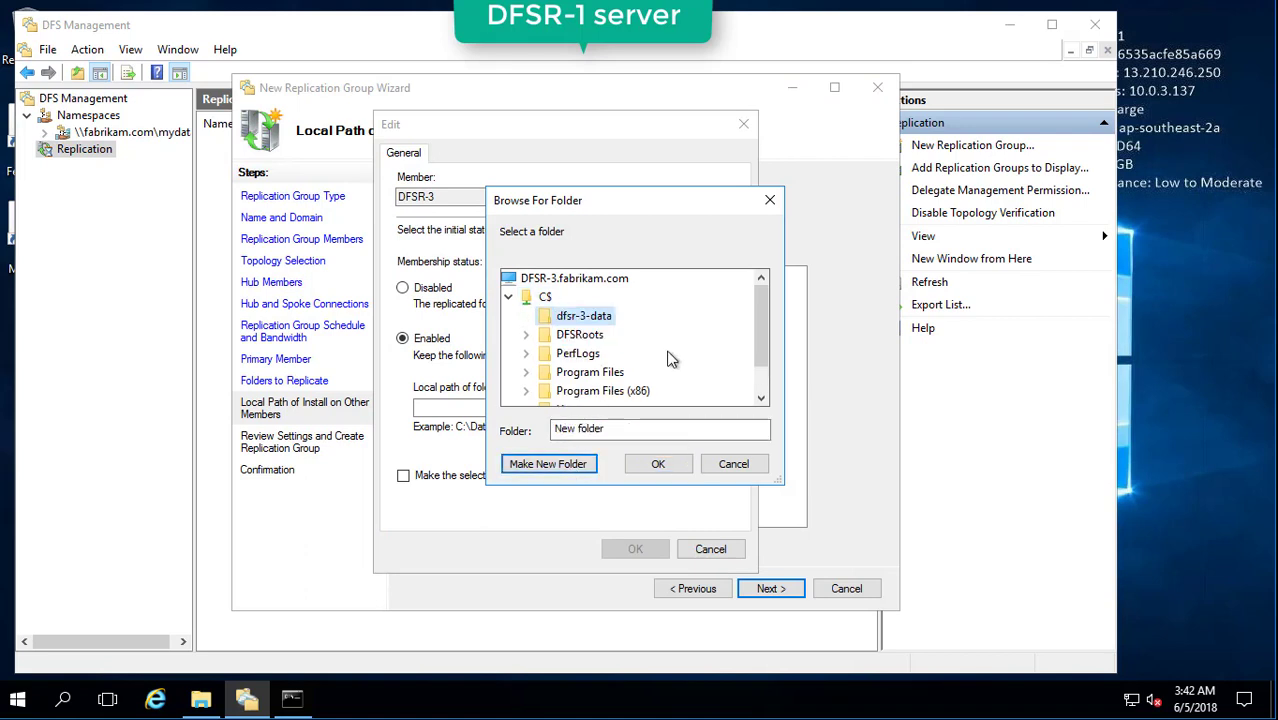
left_click(658, 464)
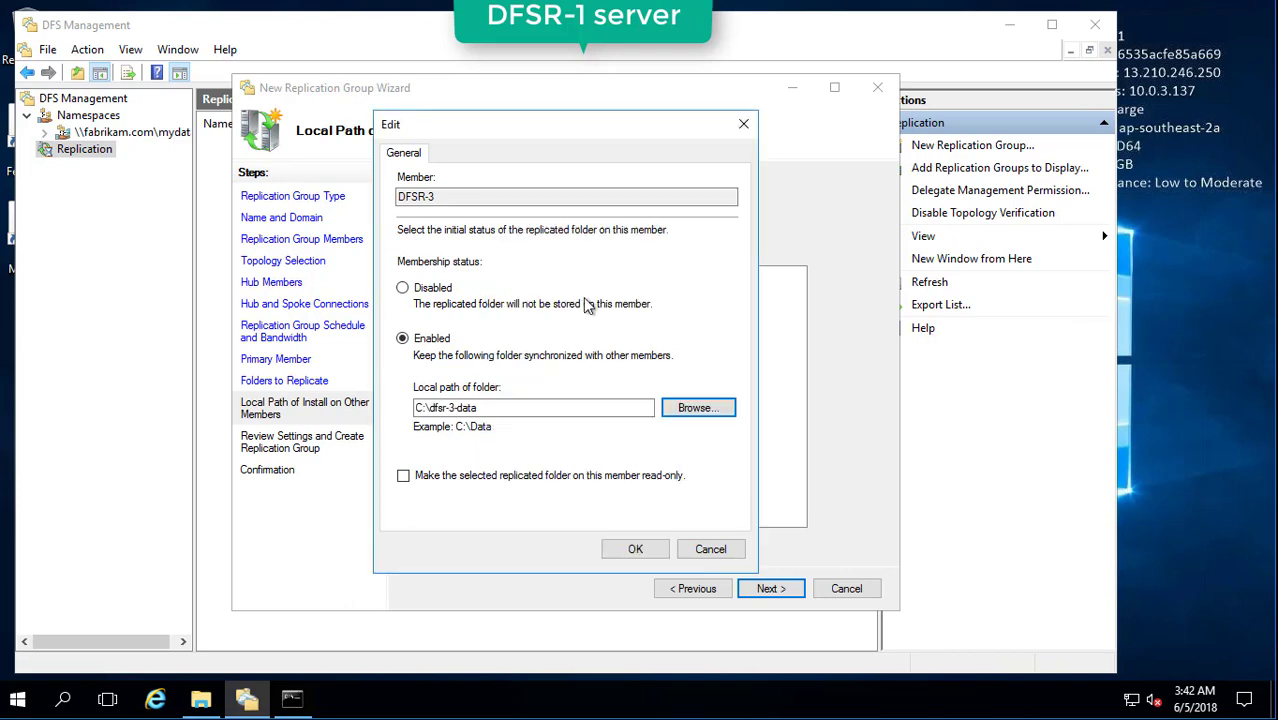
left_click(647, 552)
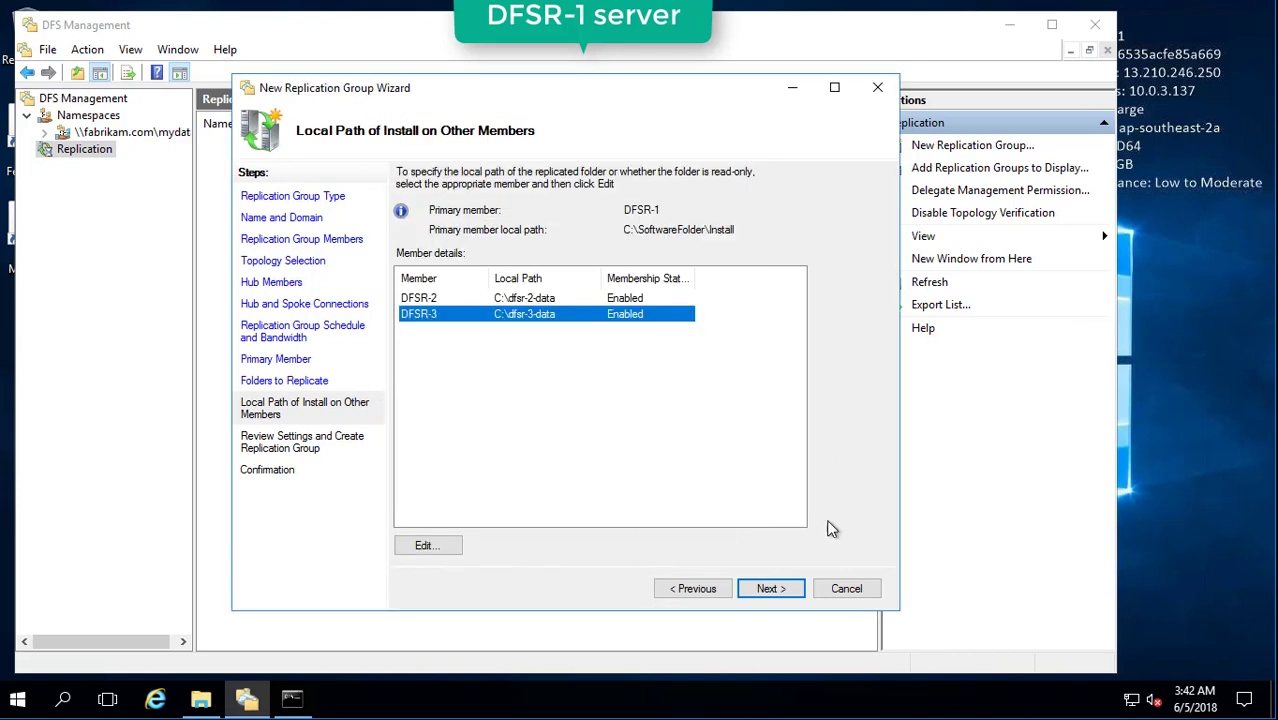
left_click(766, 592)
Create my-replication-group, dismiss the replication delay notice, and select the group in the tree.
left_click(766, 592)
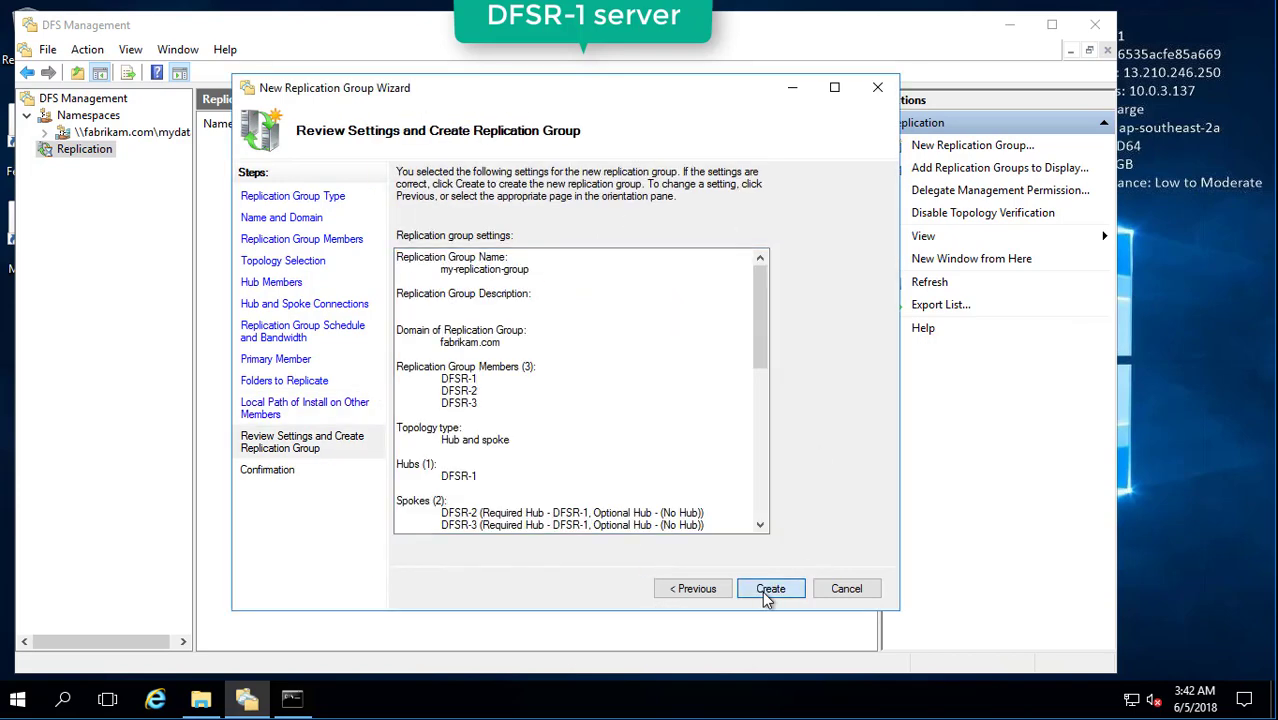
left_click(845, 588)
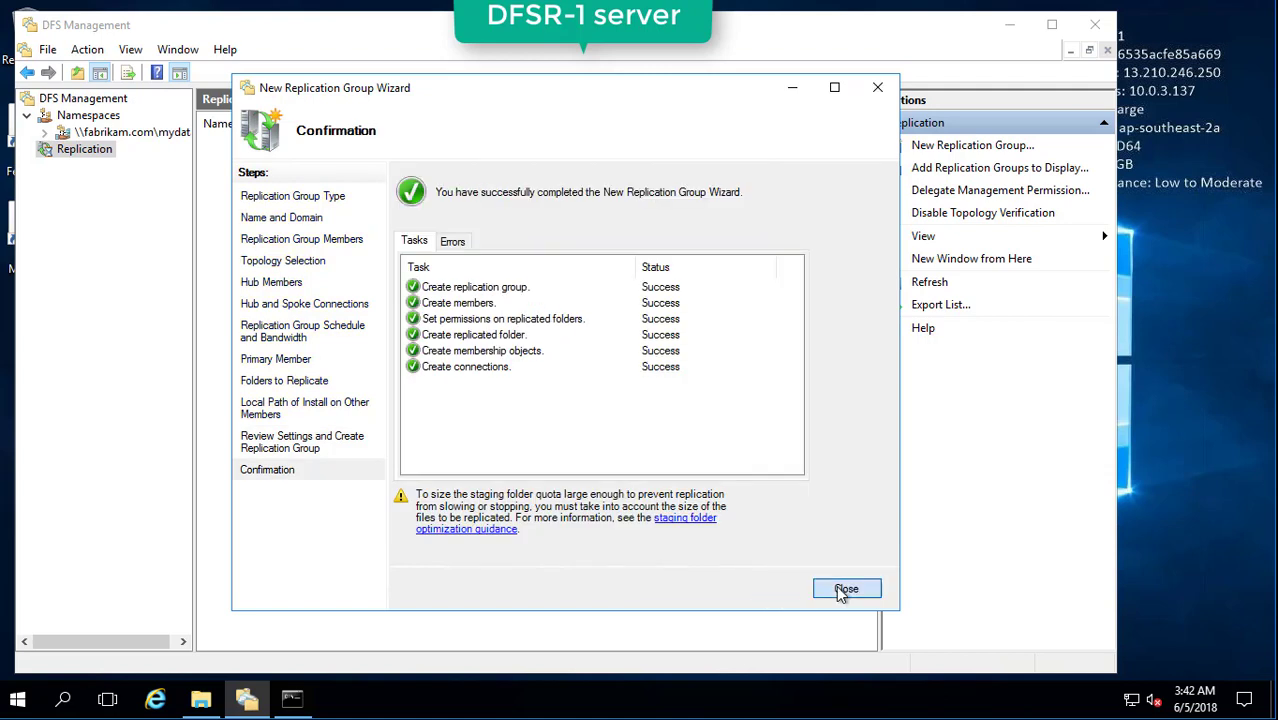
left_click(724, 399)
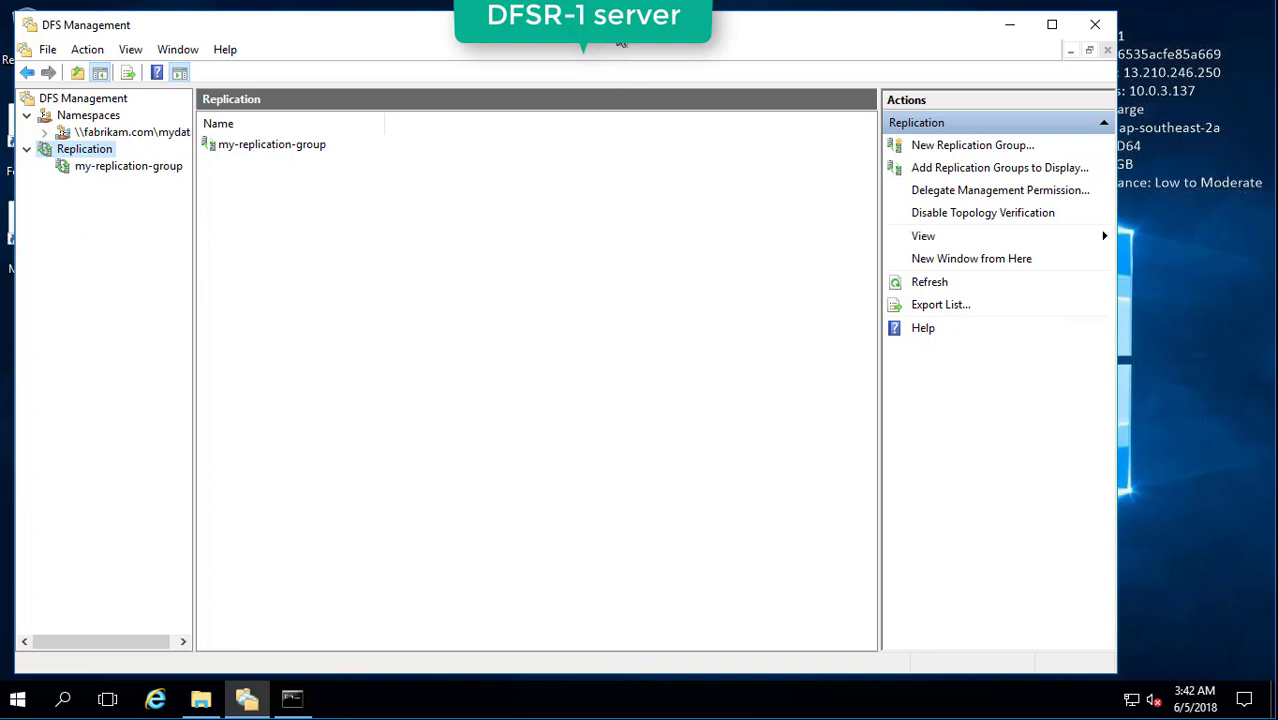
left_click(118, 166)
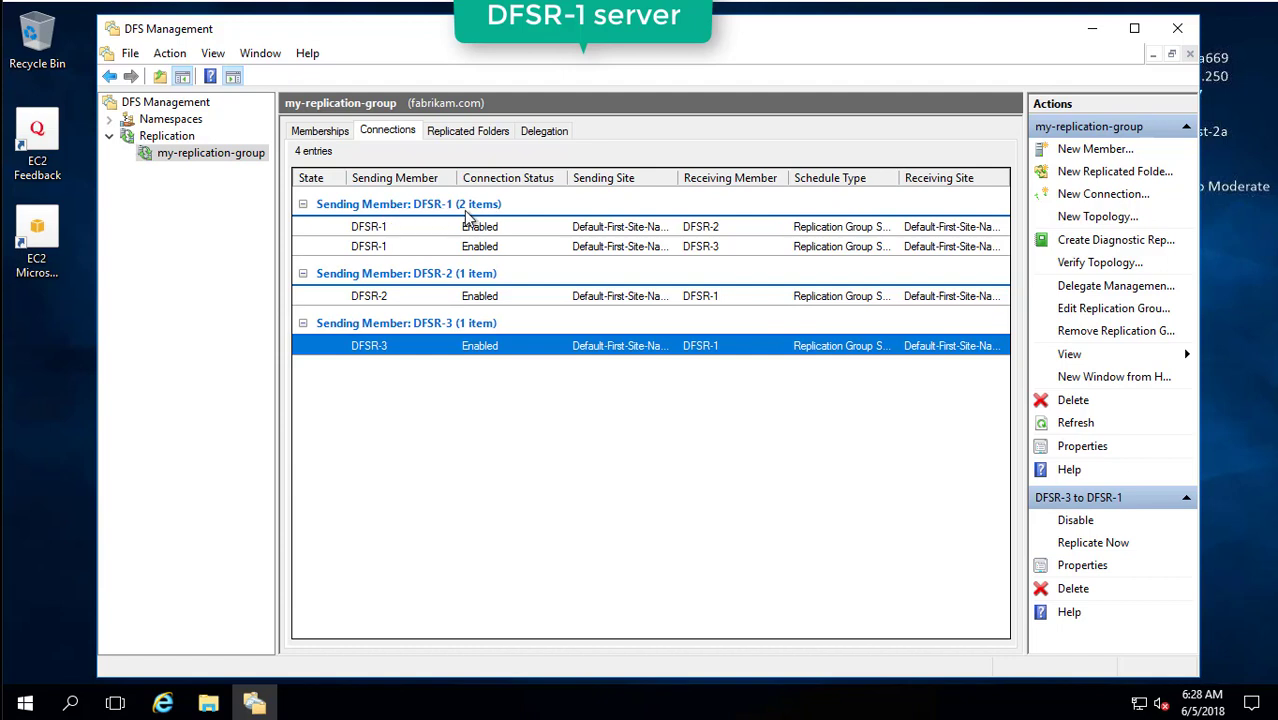
Inspect each connection between hub DFSR-1 and DFSR-2 and DFSR-3 on the Connections tab.
left_click(392, 231)
left_click(395, 248, "shift")
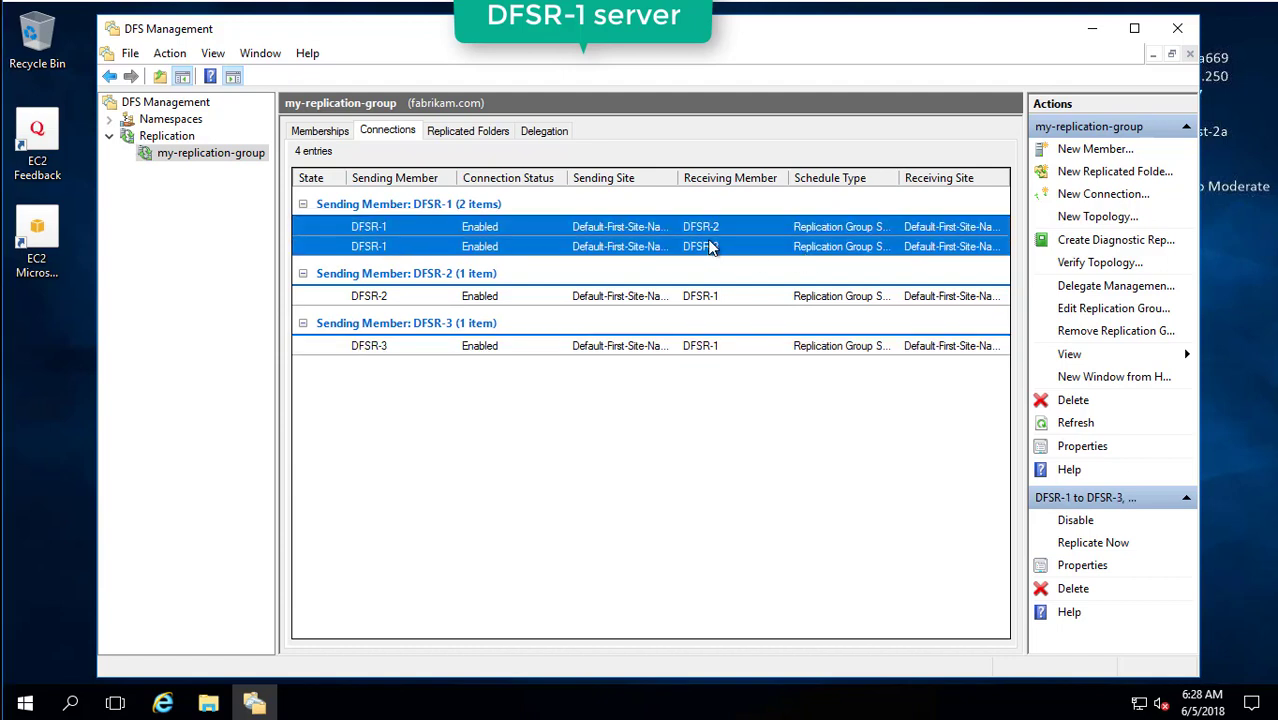
left_click(410, 298)
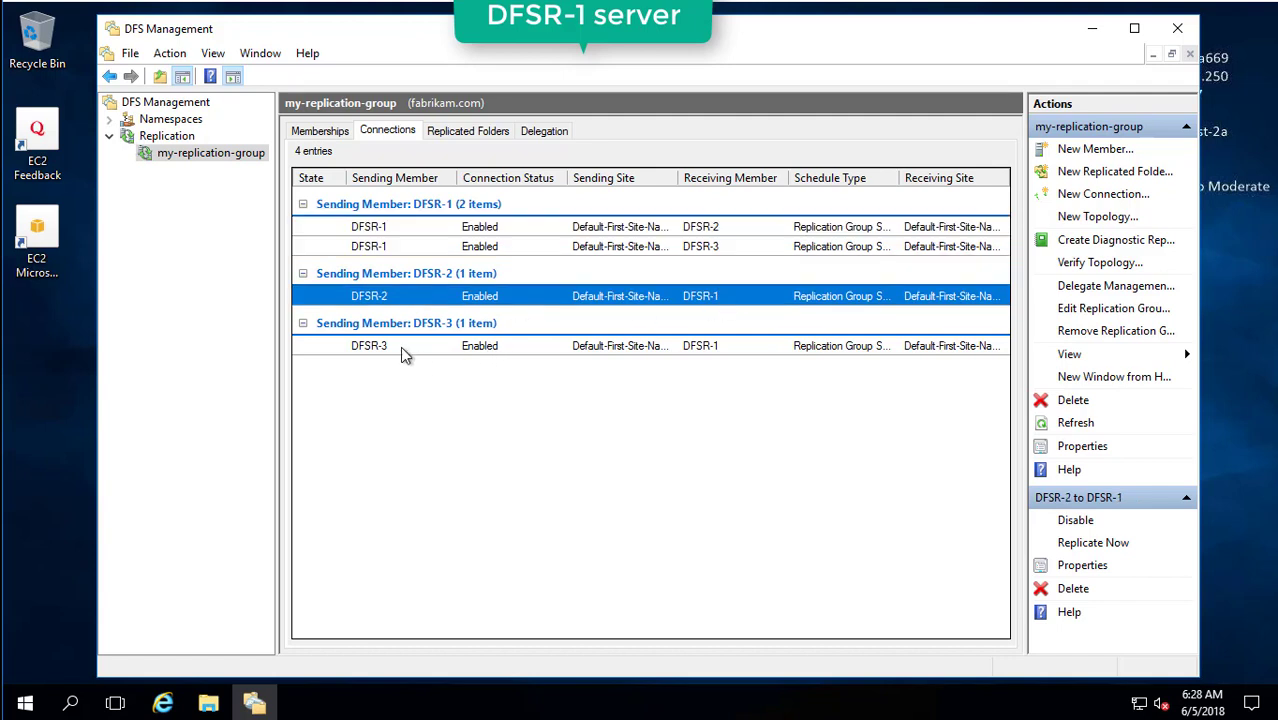
left_click(402, 347)
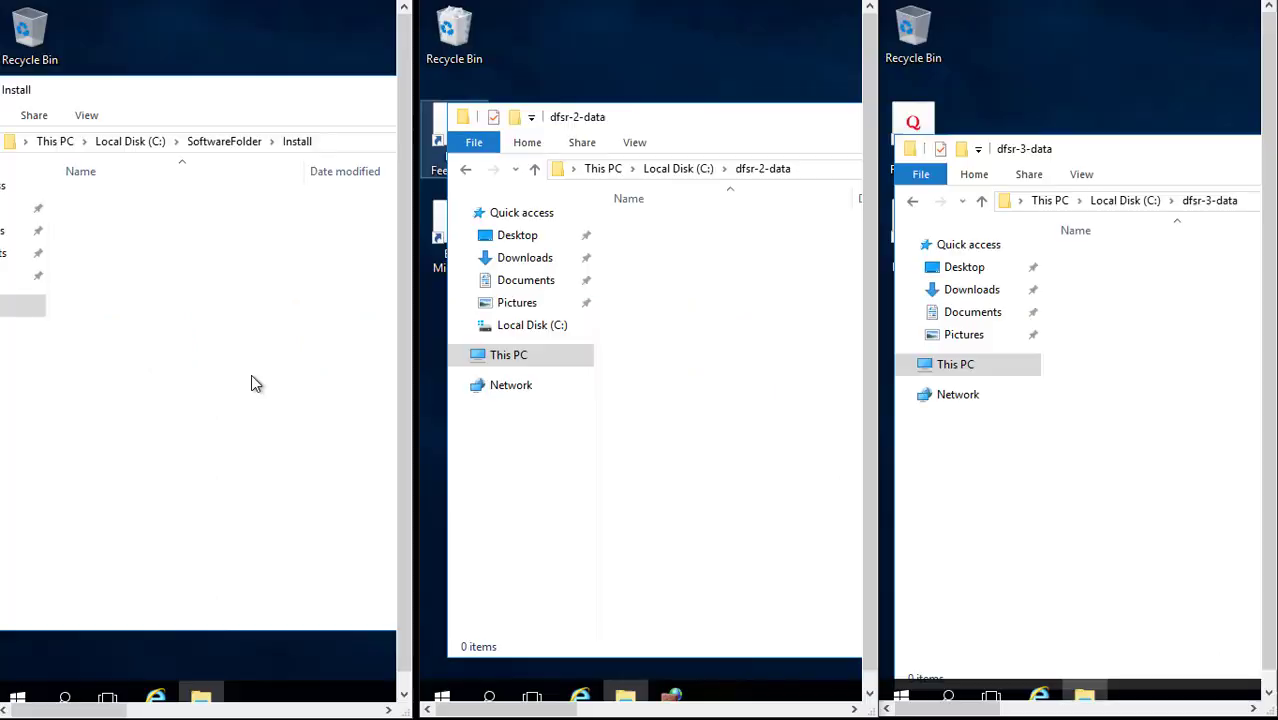
Create a new text document named sample-data in DFSR-1's C:\SoftwareFolder\Install folder.
left_click(354, 143)
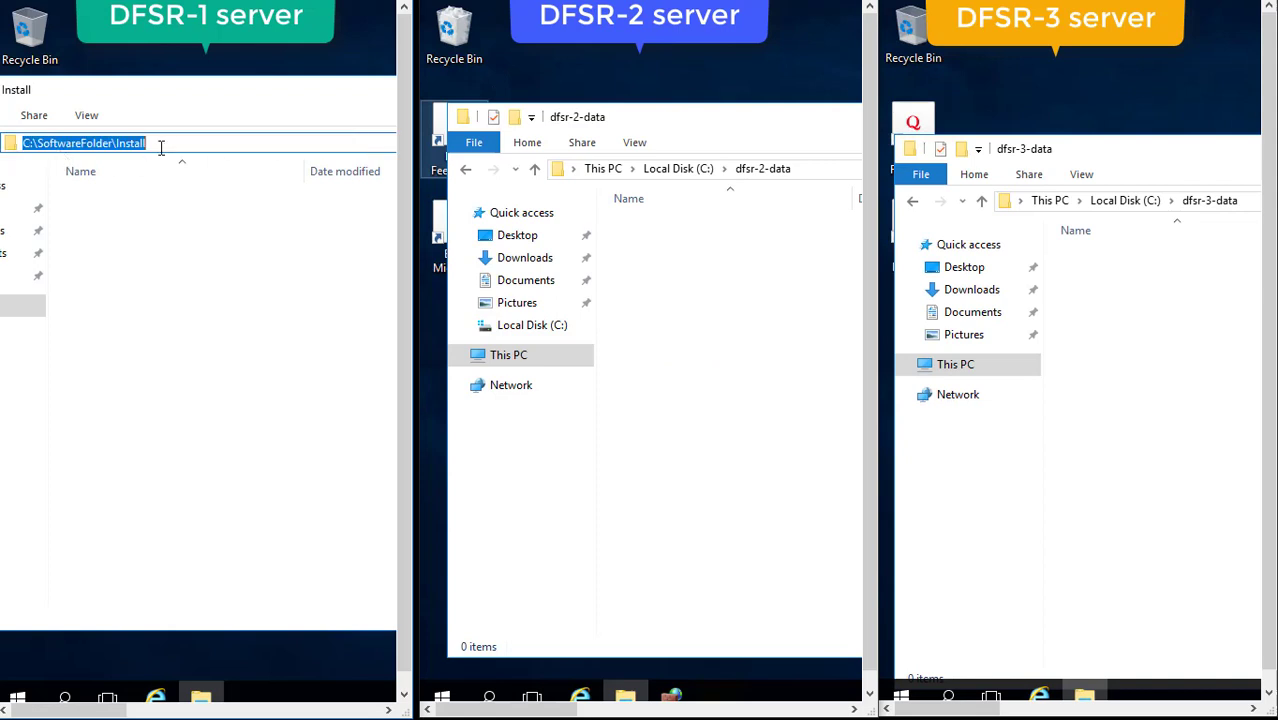
left_click(200, 287)
right_click(200, 287)
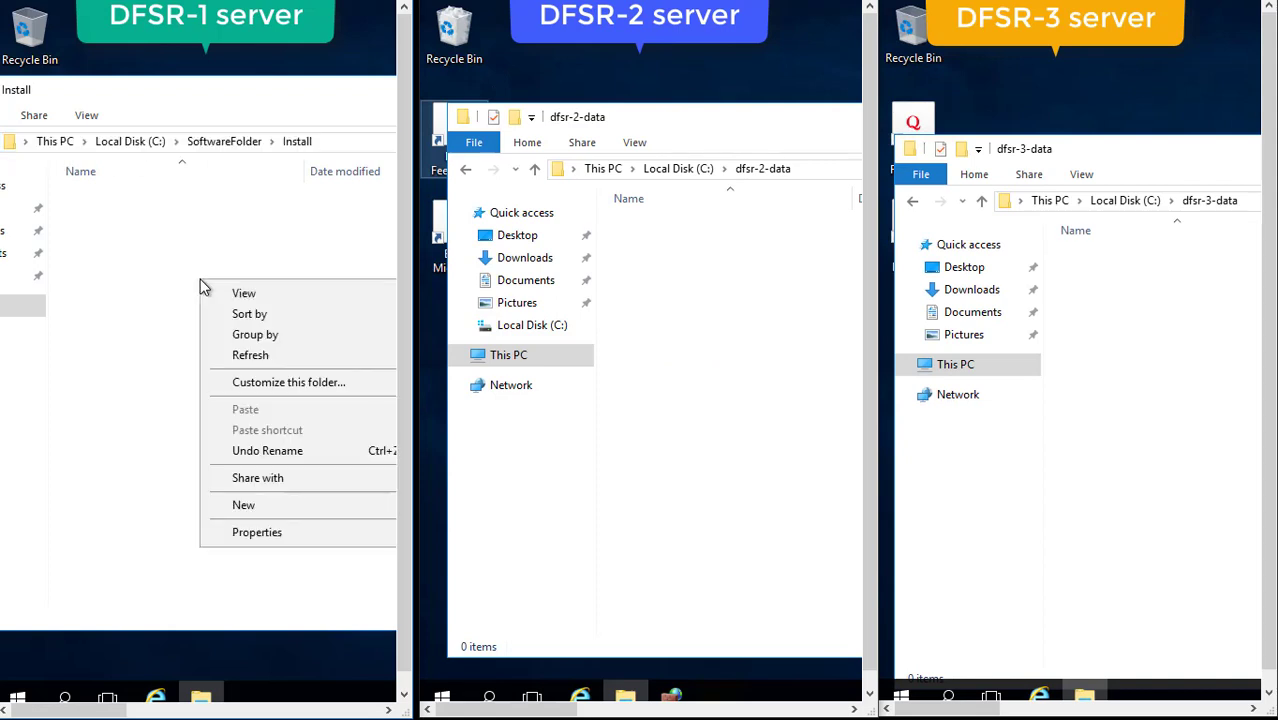
left_click(143, 294)
right_click(141, 297)
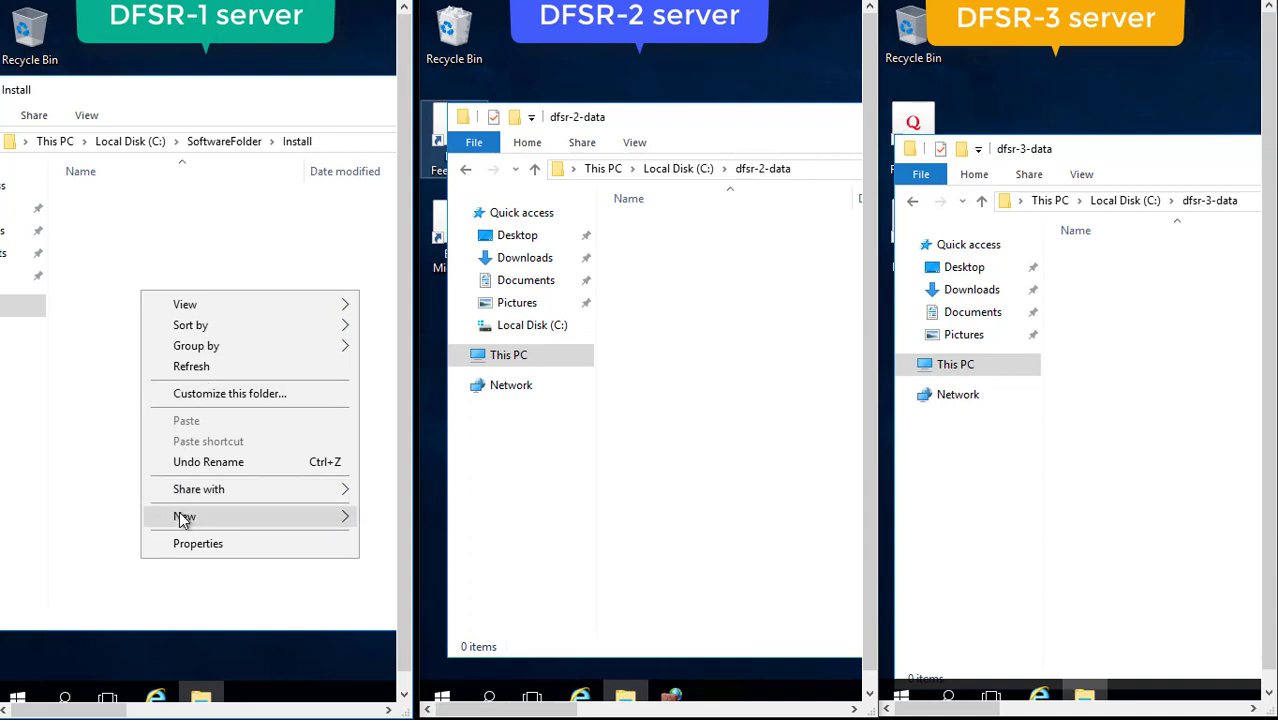
mouse_move(180, 516)
left_click(390, 628)
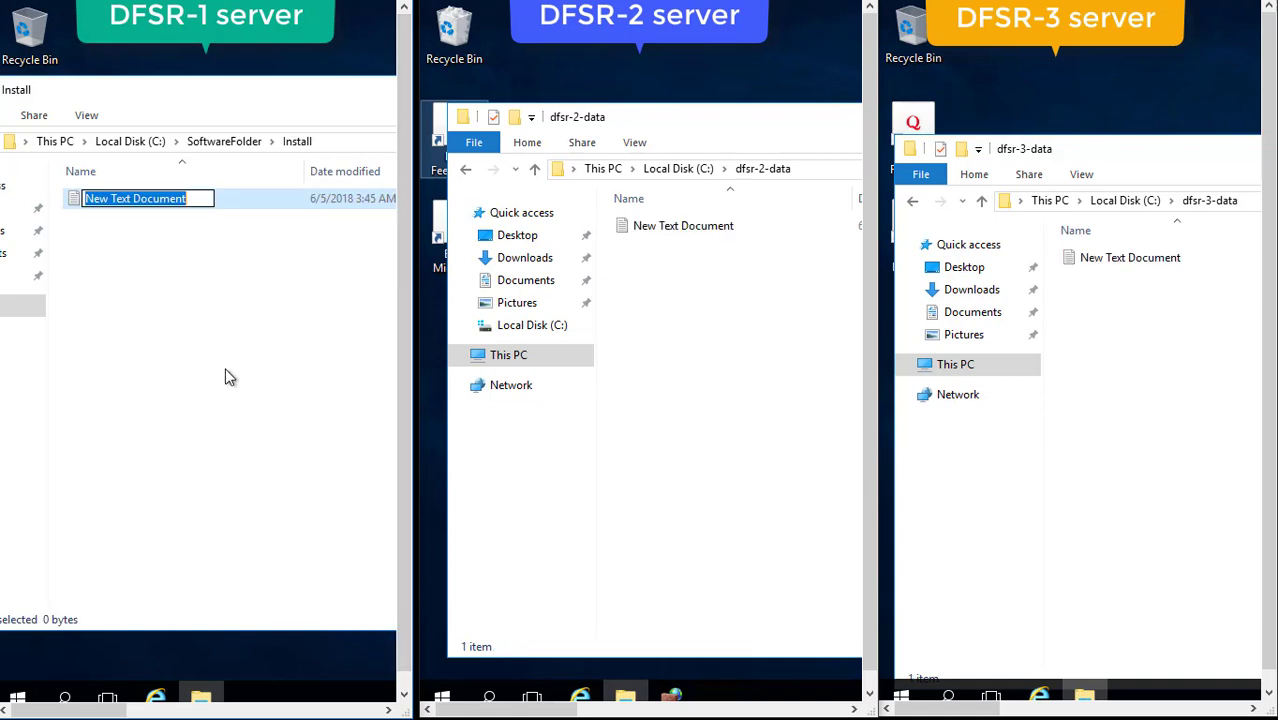
type("sampl")
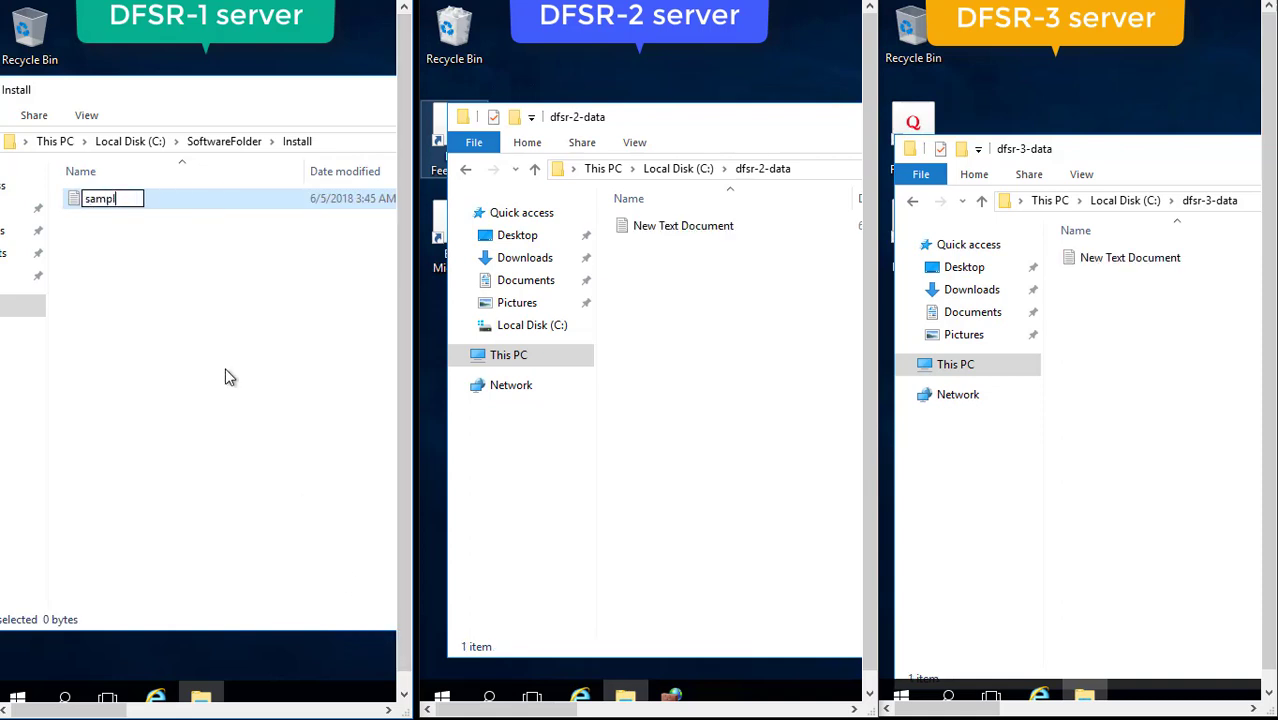
type("e-data")
key("Return")
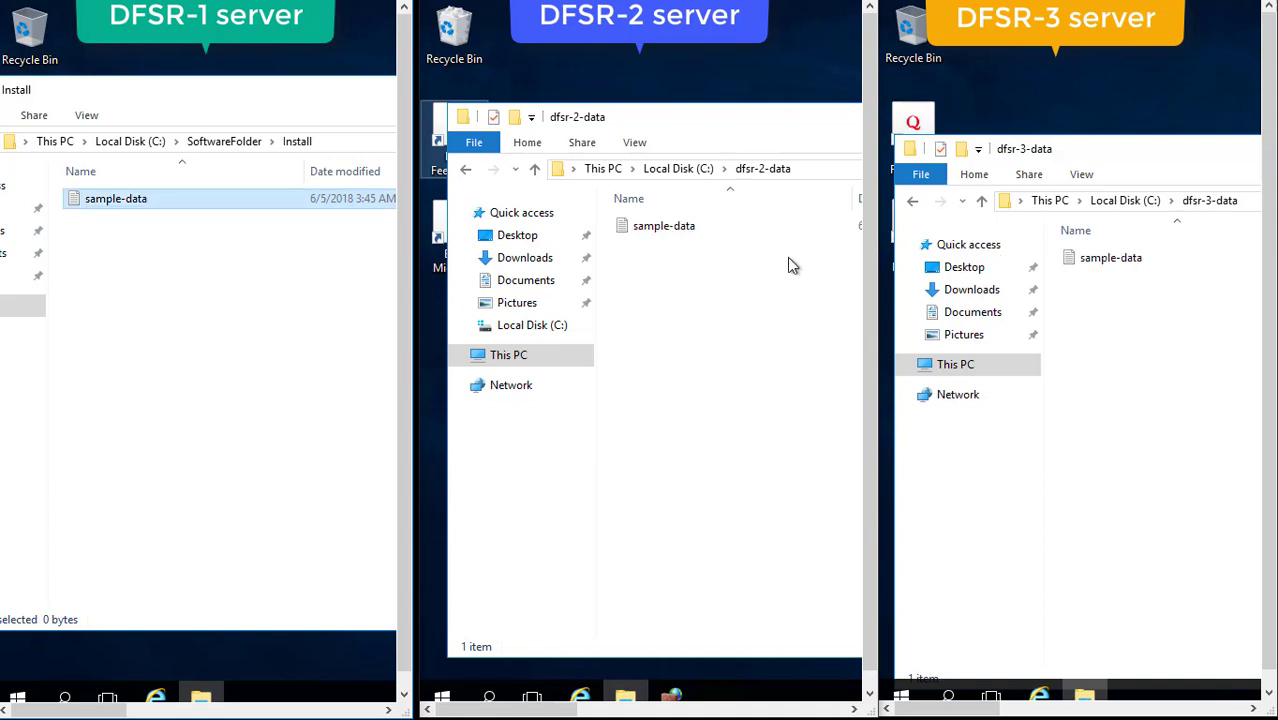
Write "data from dfsr-1" into sample-data and save it.
double_click(166, 203)
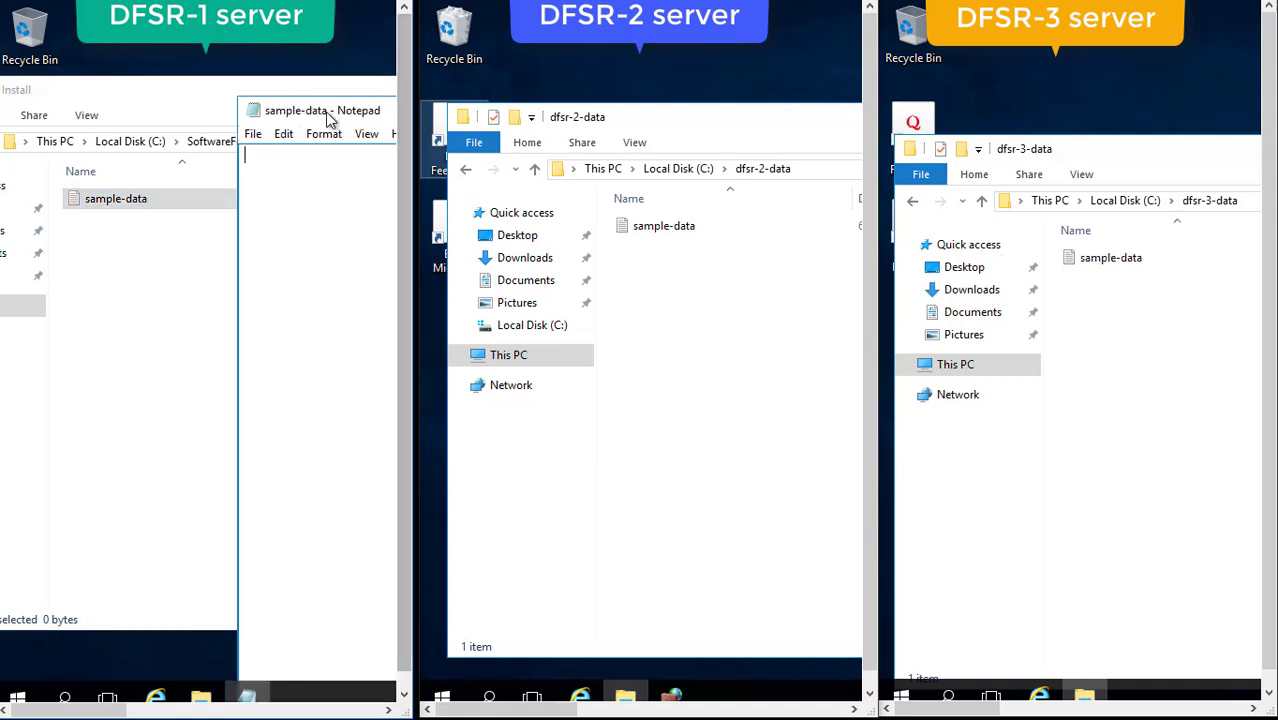
left_click_drag(328, 118, 197, 170)
type("data ")
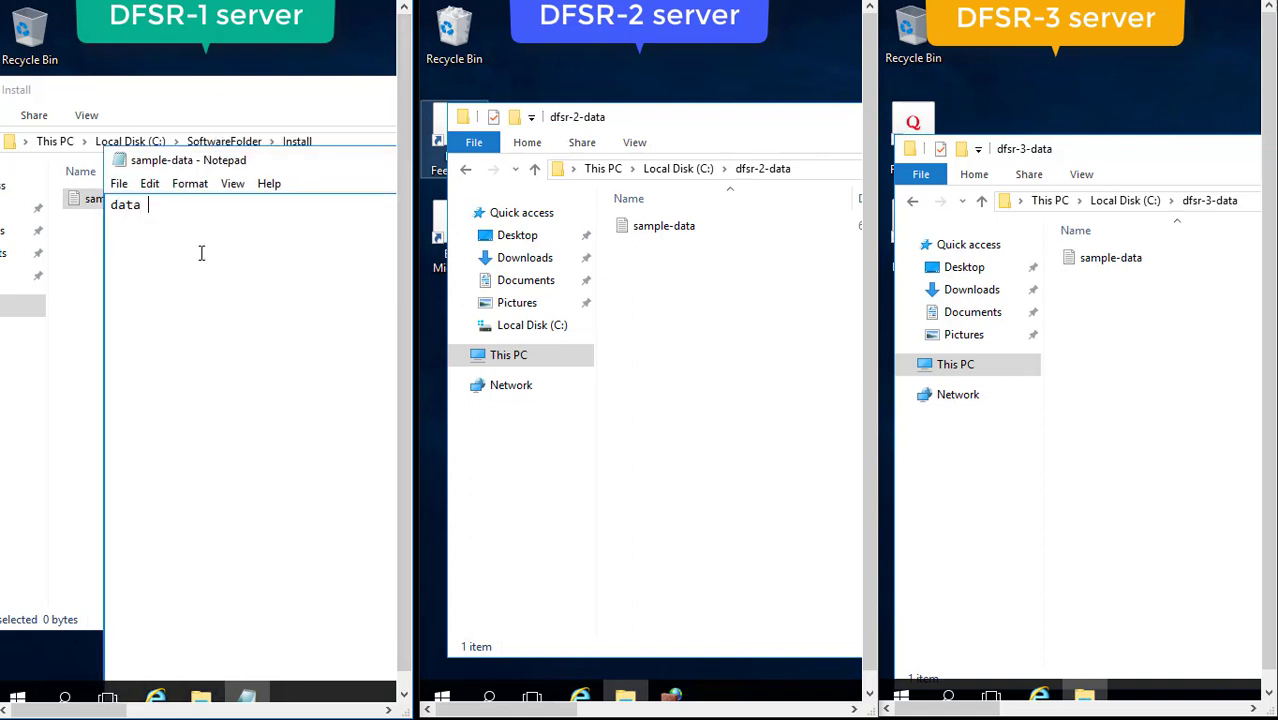
type("from server")
key("BackSpace")
key("BackSpace")
key("BackSpace")
key("BackSpace")
key("BackSpace")
key("BackSpace")
type("dfsr-1")
key("ctrl+s")
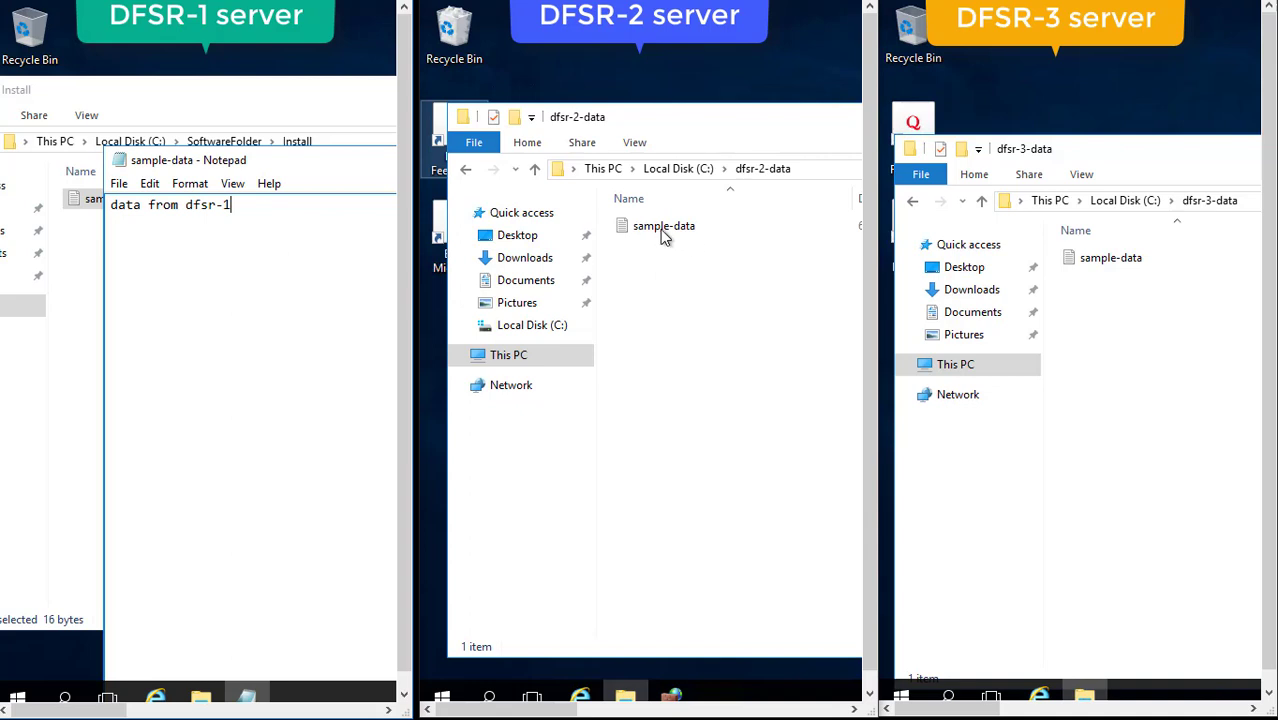
Open the replicated sample-data copies on DFSR-2 and DFSR-3 to confirm the text.
left_click(665, 230)
double_click(665, 230)
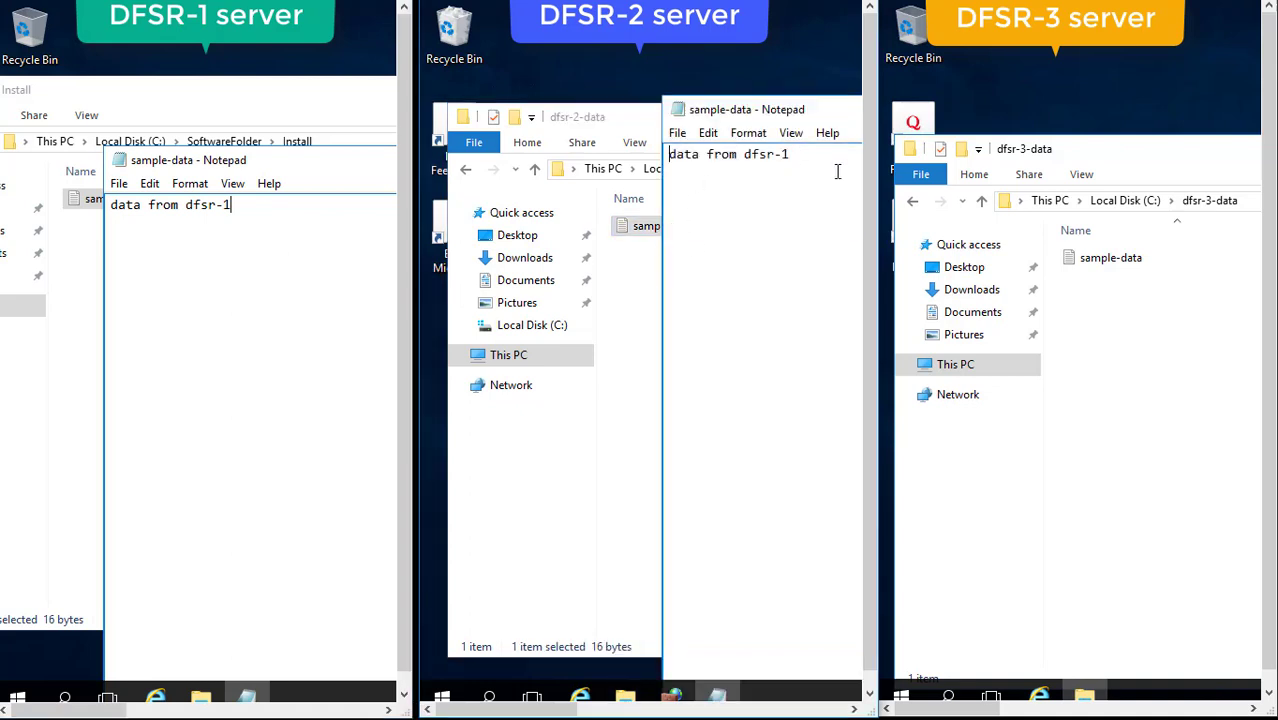
double_click(1104, 265)
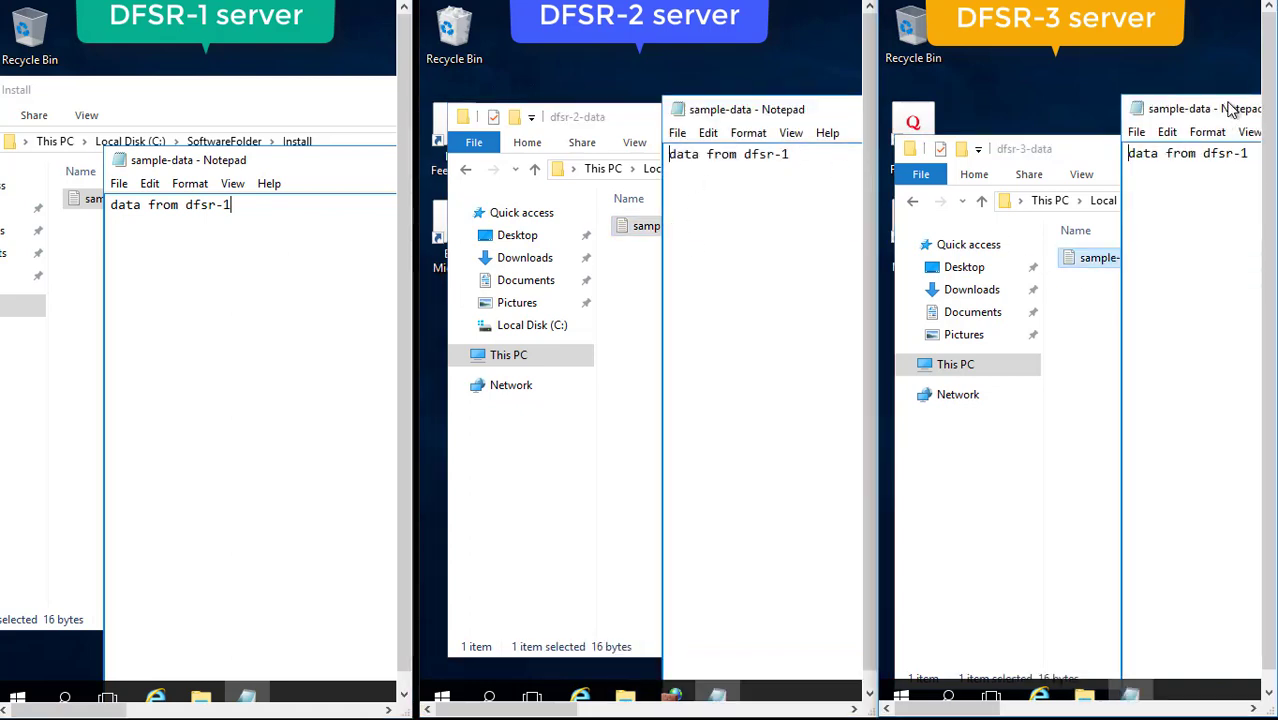